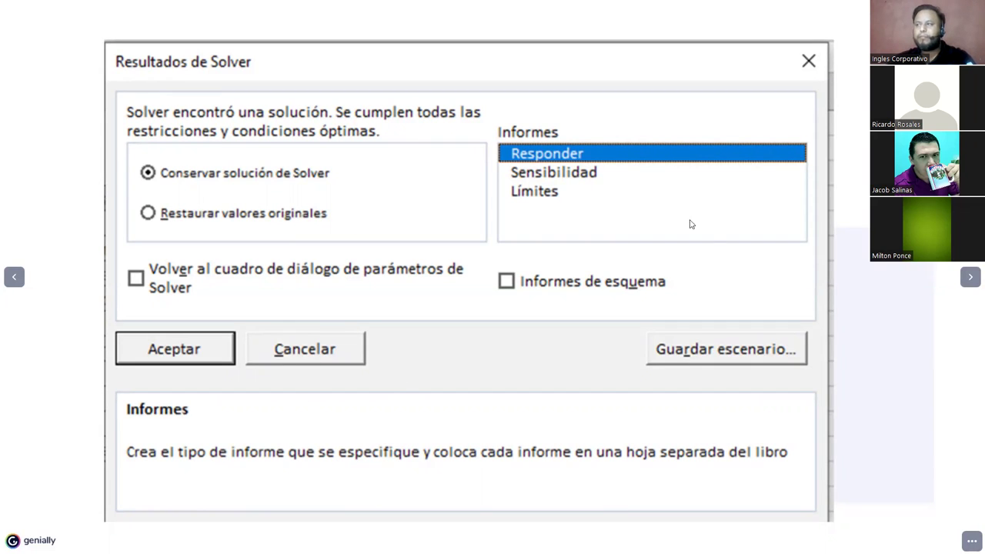
pyautogui.click(971, 277)
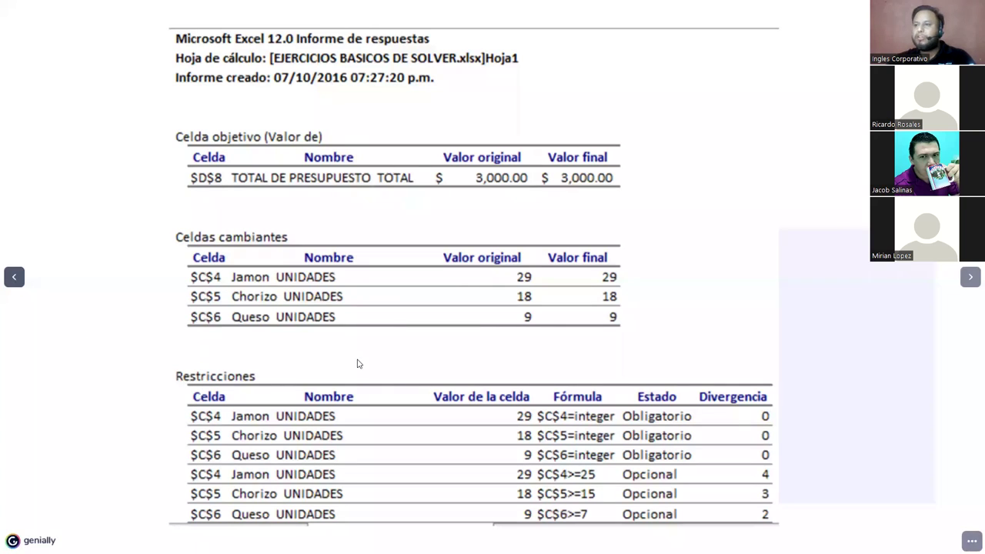
pyautogui.press('Left')
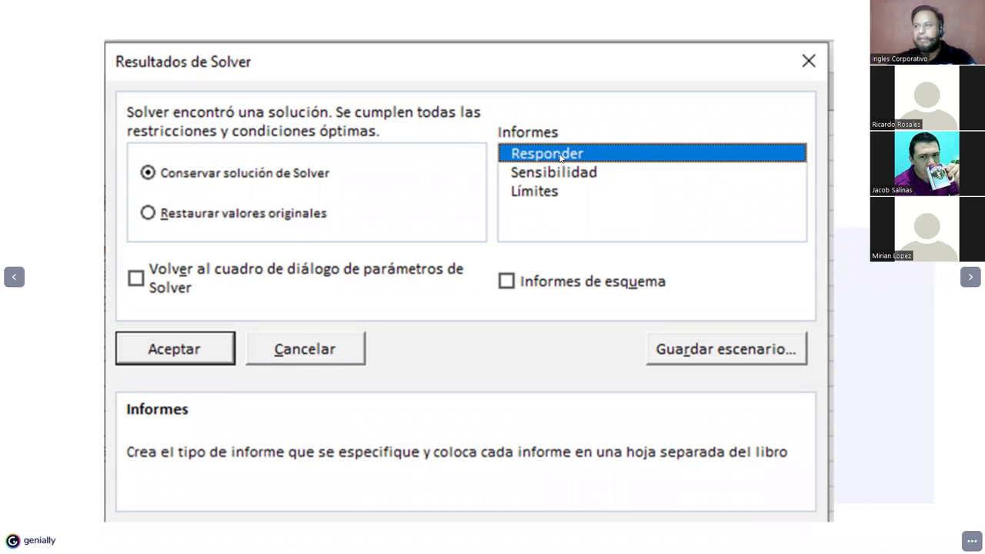
pyautogui.click(971, 279)
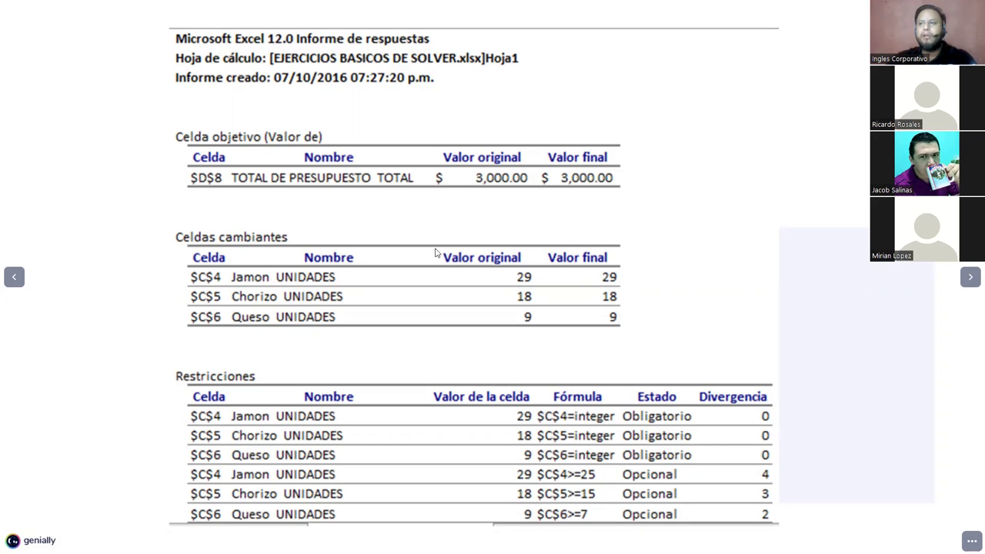
pyautogui.click(14, 277)
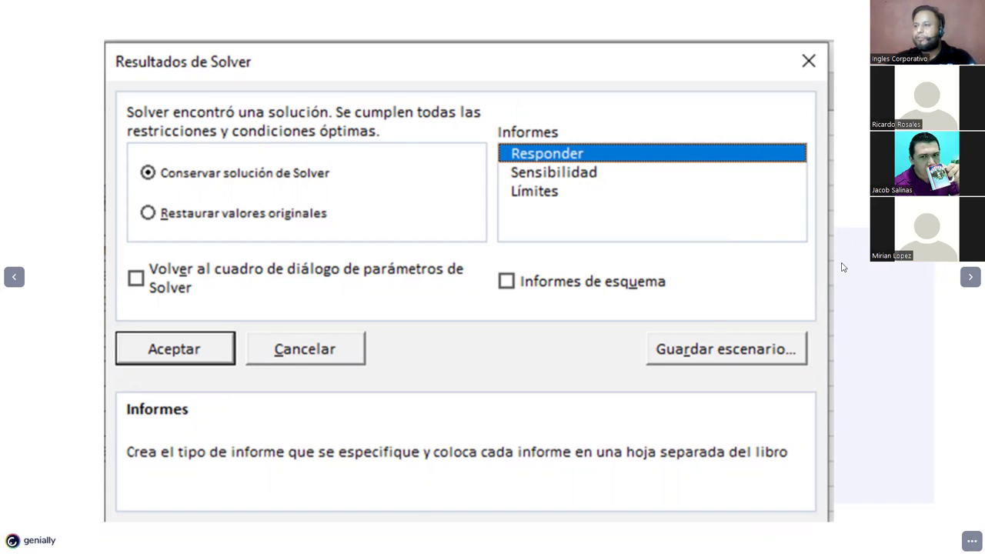
pyautogui.click(969, 277)
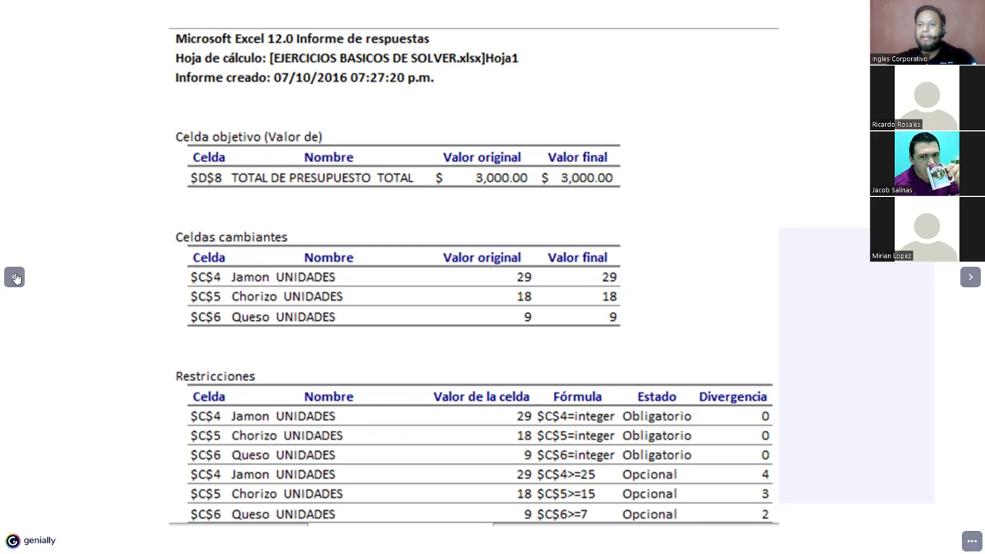
pyautogui.press('Left')
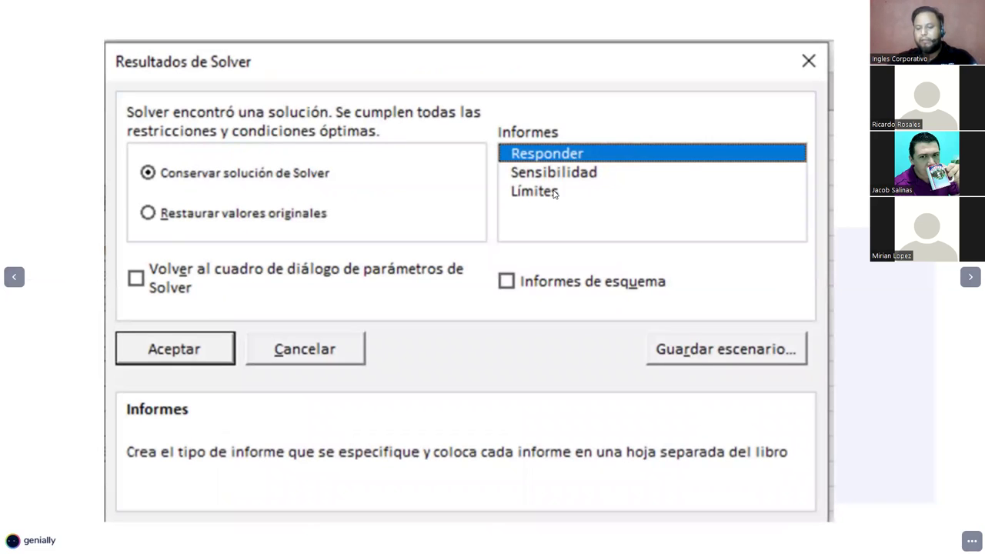
pyautogui.click(971, 277)
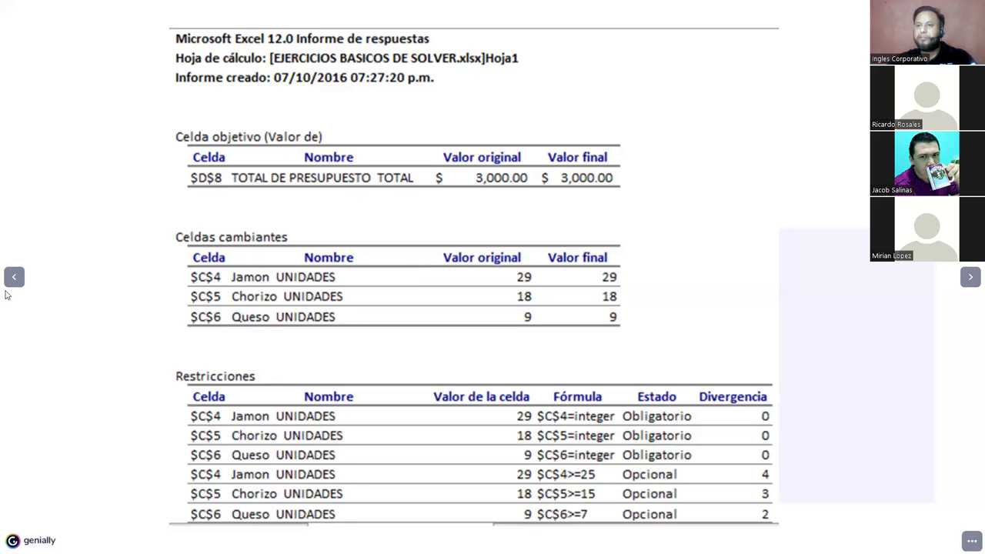
pyautogui.press('Left')
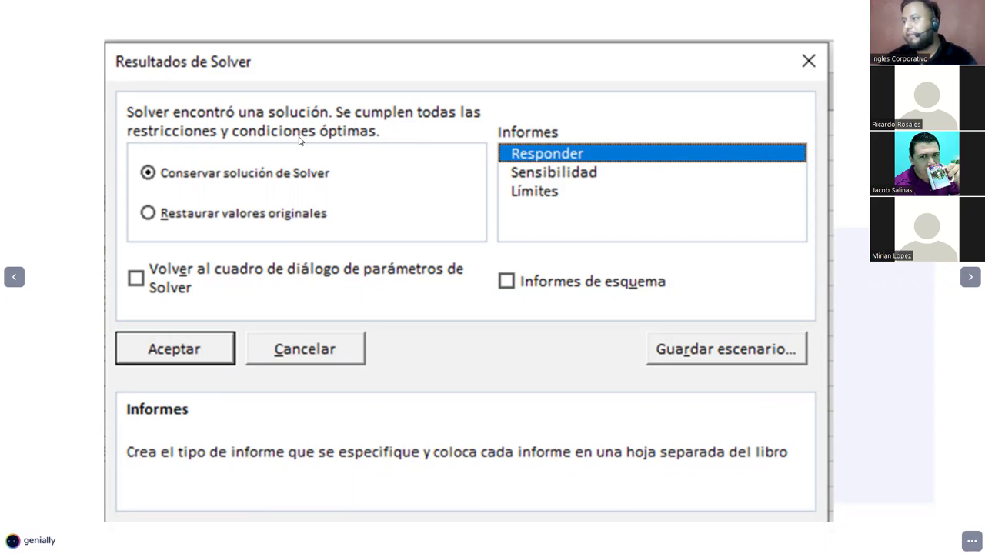
pyautogui.click(971, 281)
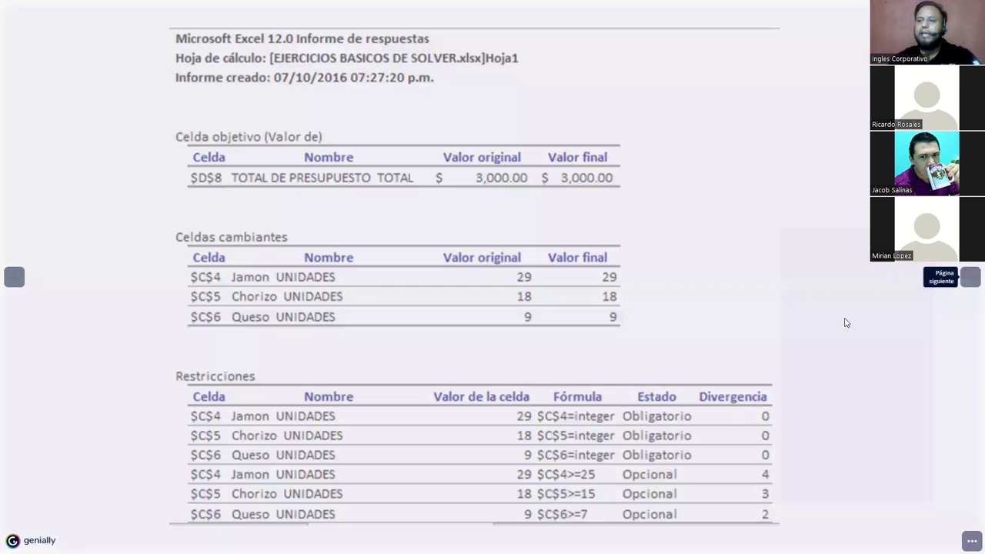
pyautogui.press('Right')
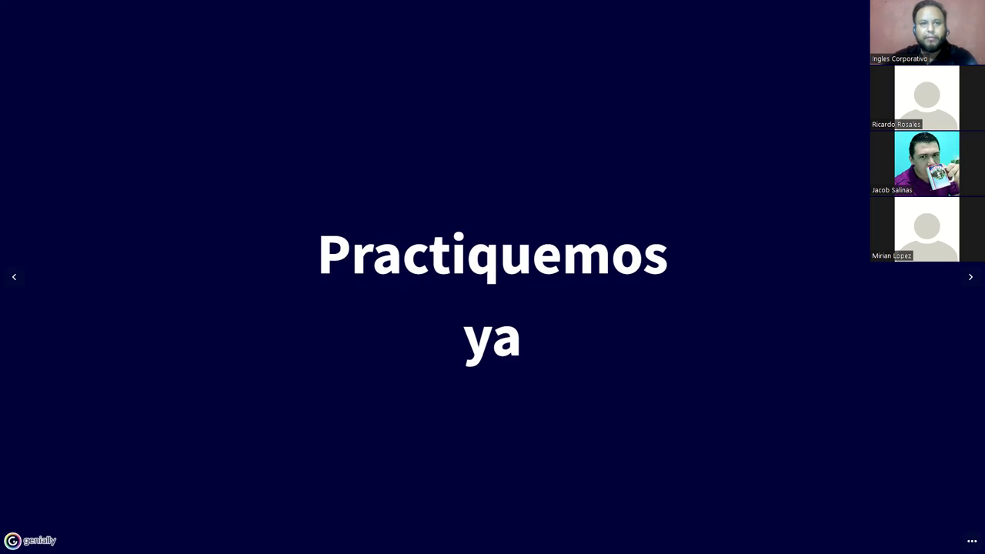
# - Switch to the SOLVER workbook in Excel and examine the Ventas totales formula and the three Pizzas a vender cells
pyautogui.hotkey('alt', 'Tab')
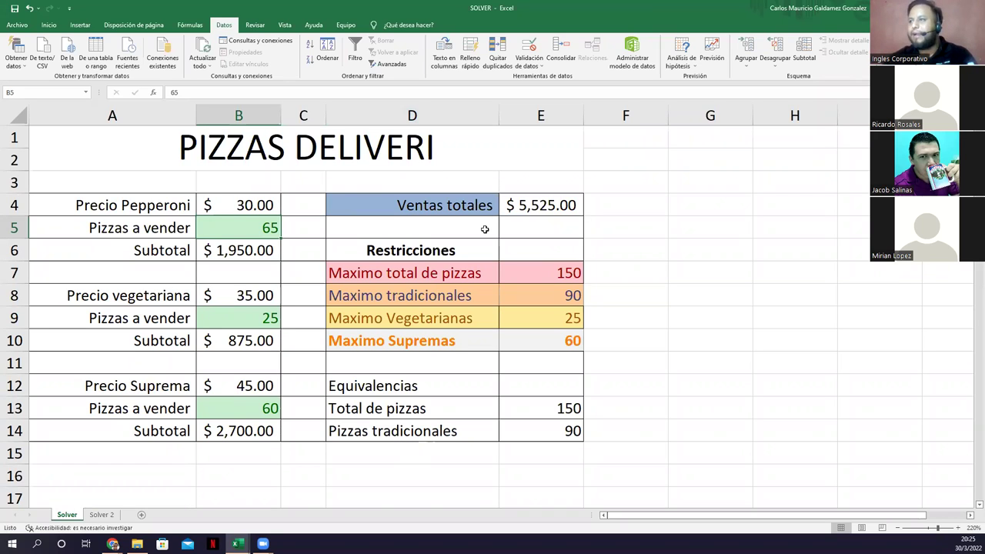
pyautogui.click(510, 217)
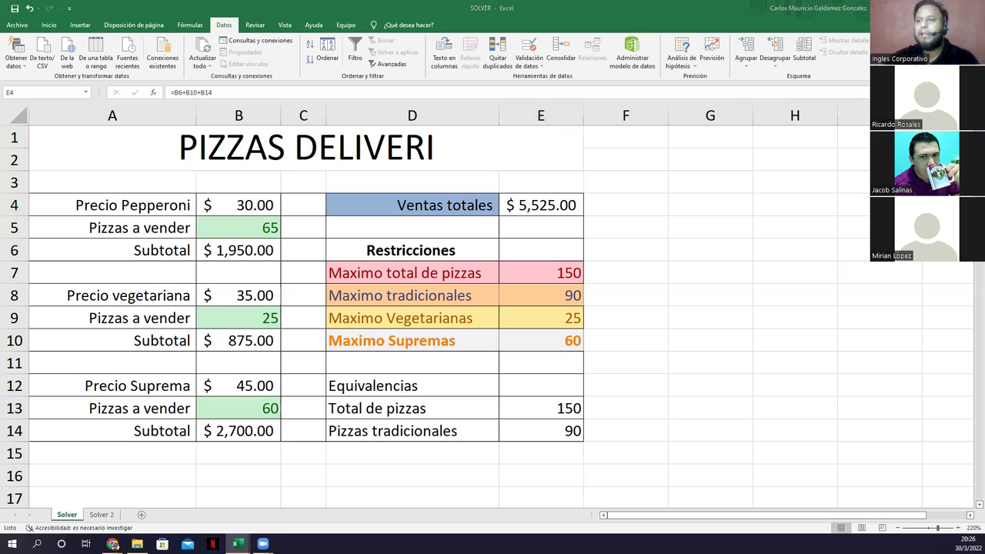
pyautogui.click(514, 205)
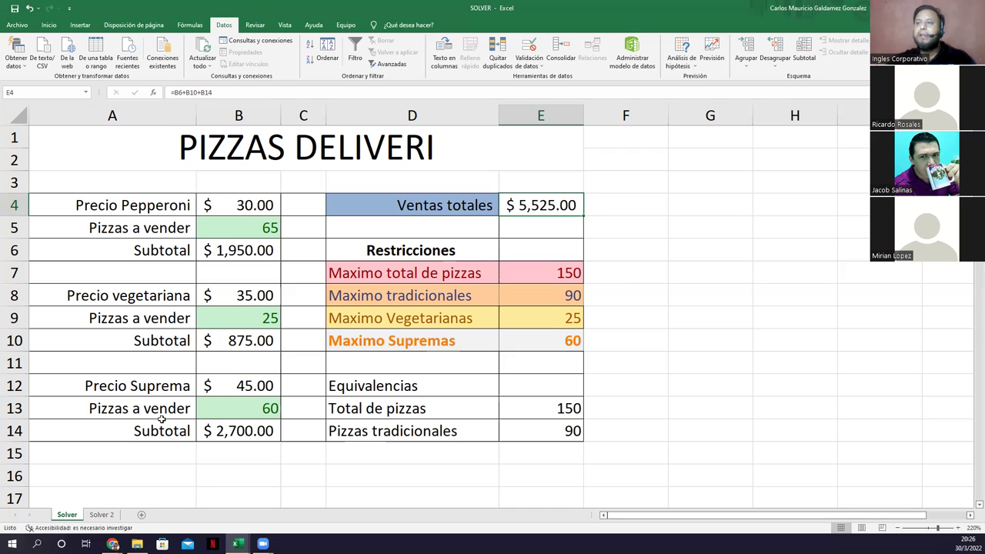
pyautogui.click(206, 234)
pyautogui.click(233, 317)
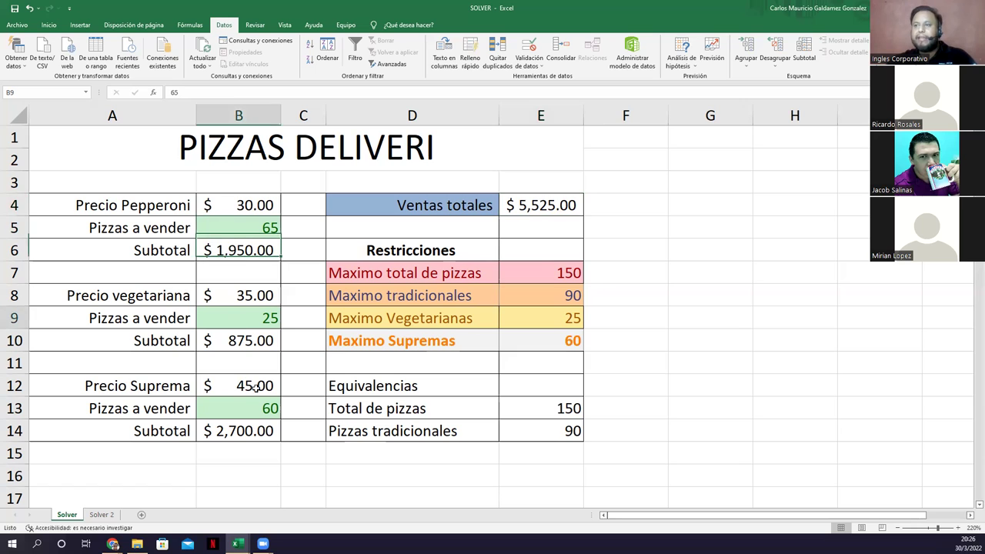
pyautogui.click(217, 405)
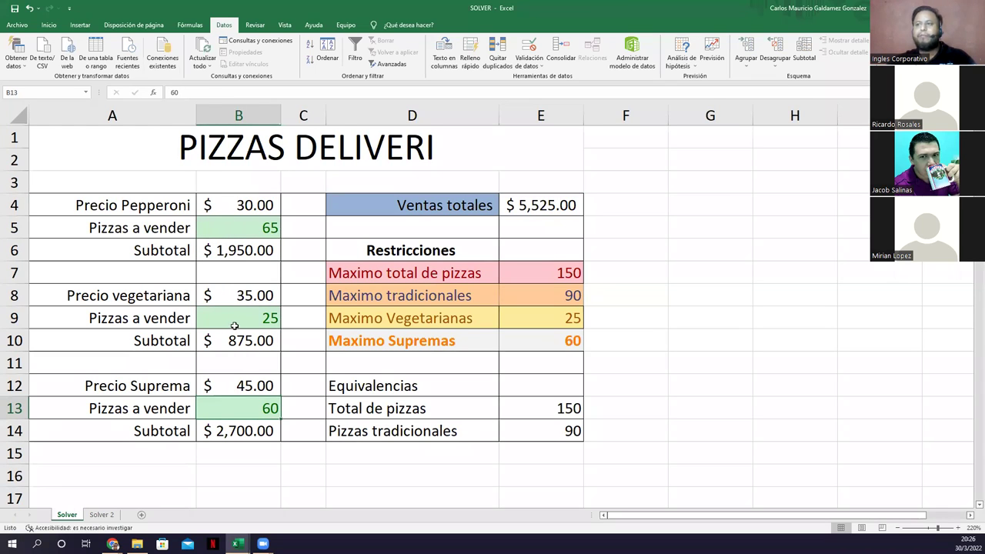
pyautogui.click(235, 225)
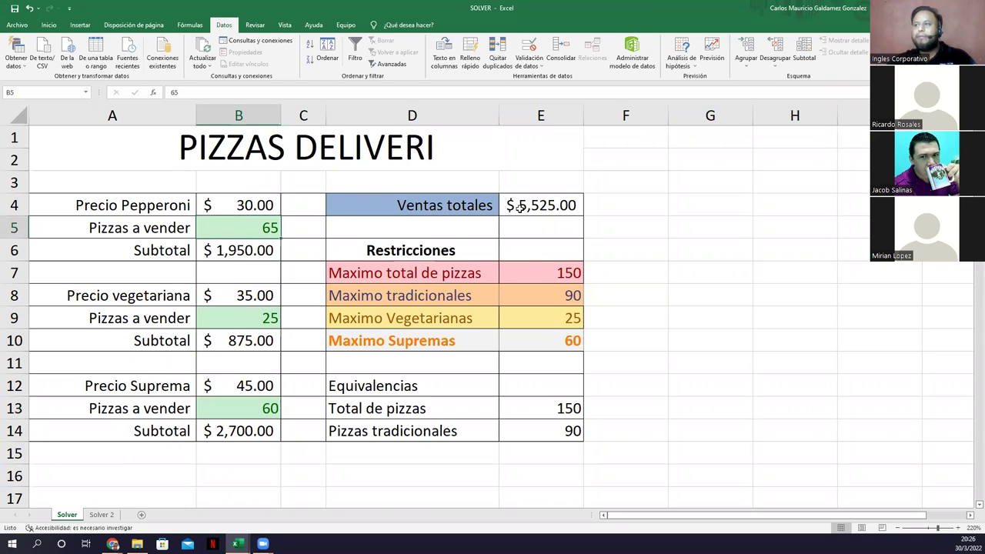
# - Run Solver to maximize Ventas totales in E4 by changing B5, B9 and B13 under the existing constraints
pyautogui.click(520, 208)
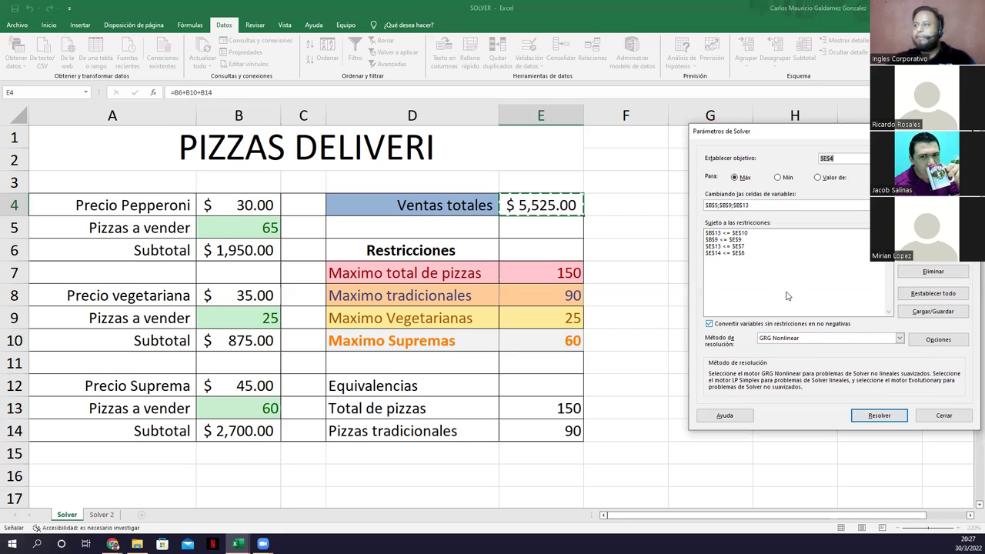
pyautogui.click(879, 417)
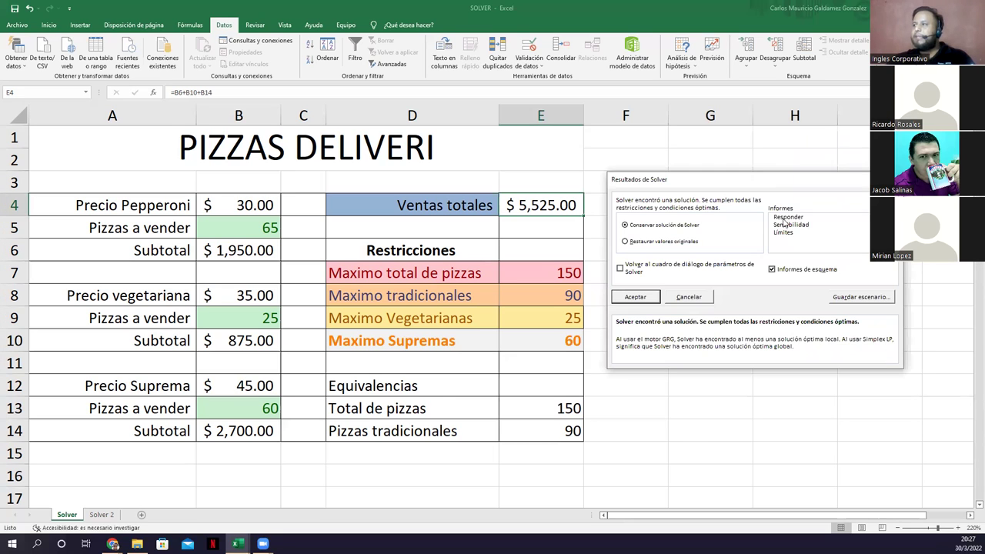
# - Keep the Solver solution and generate the Responder, Sensibilidad and Límites reports
pyautogui.click(785, 218)
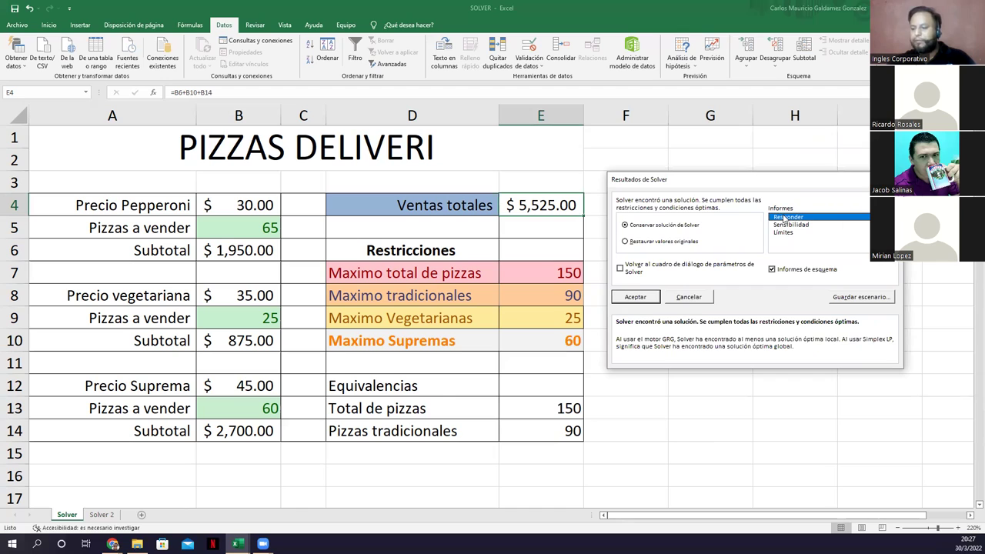
pyautogui.click(790, 225)
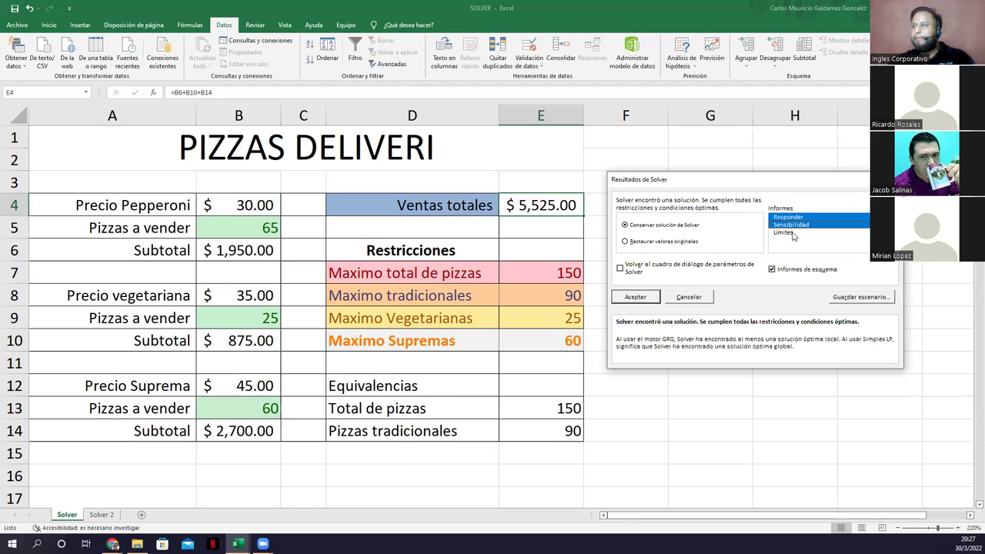
pyautogui.click(792, 236)
pyautogui.click(790, 217)
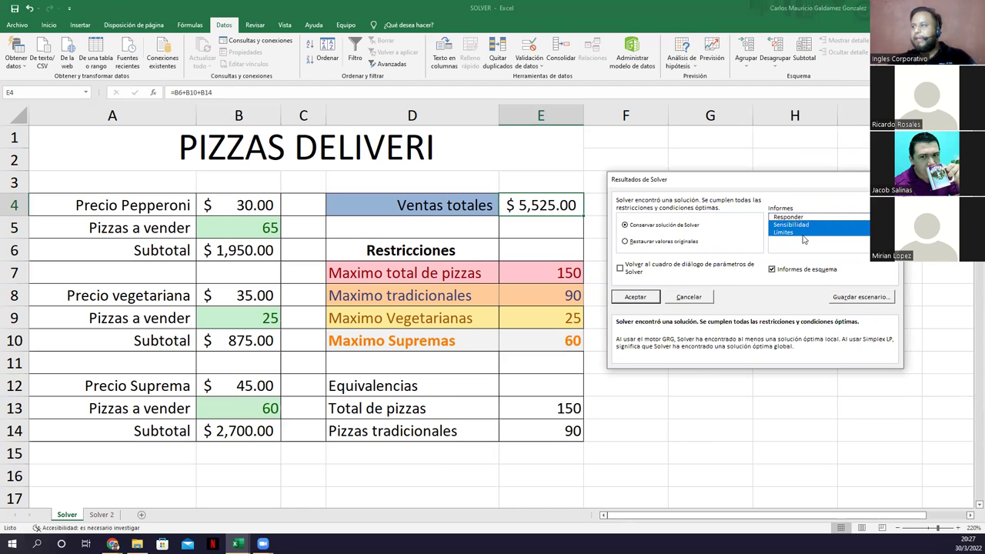
pyautogui.click(791, 225)
pyautogui.click(790, 232)
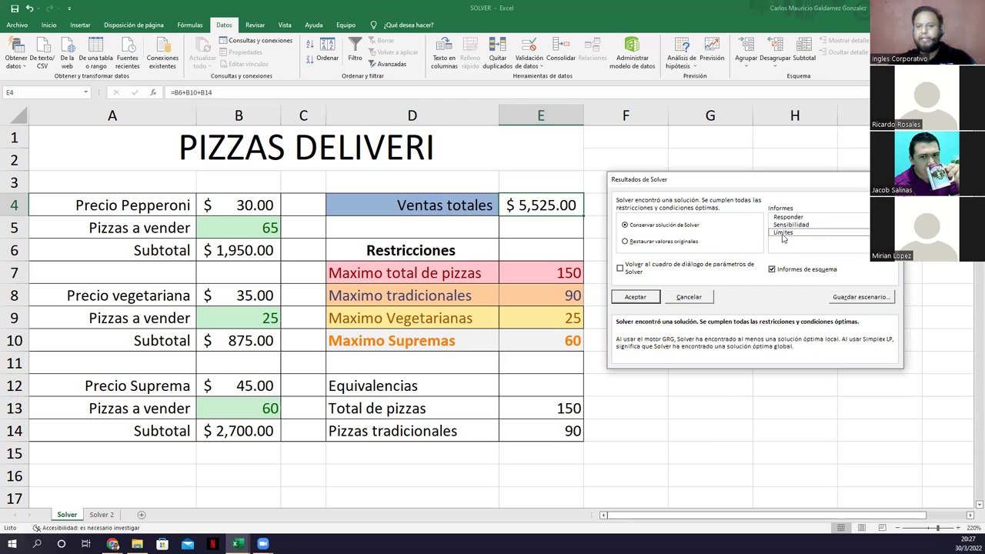
pyautogui.click(790, 217)
pyautogui.click(791, 224)
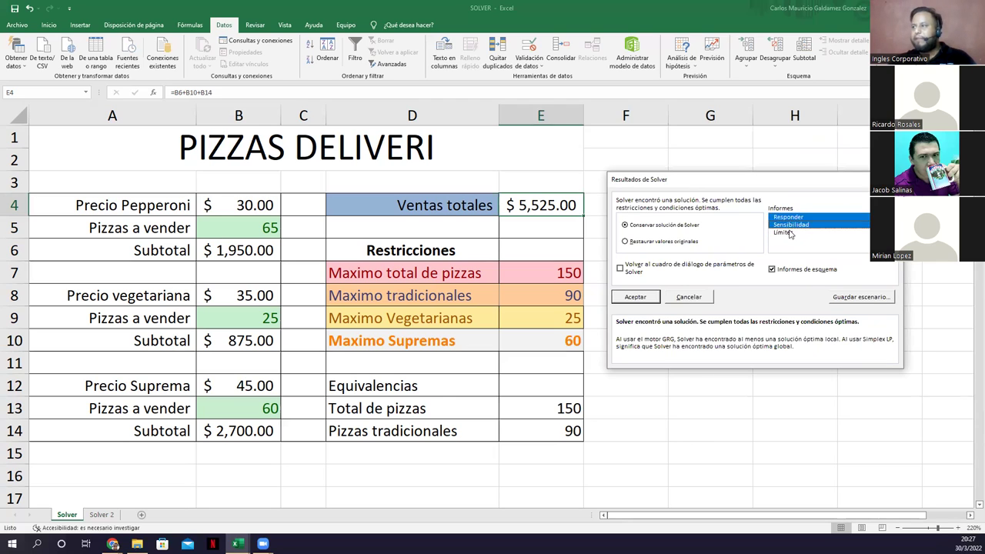
pyautogui.click(789, 233)
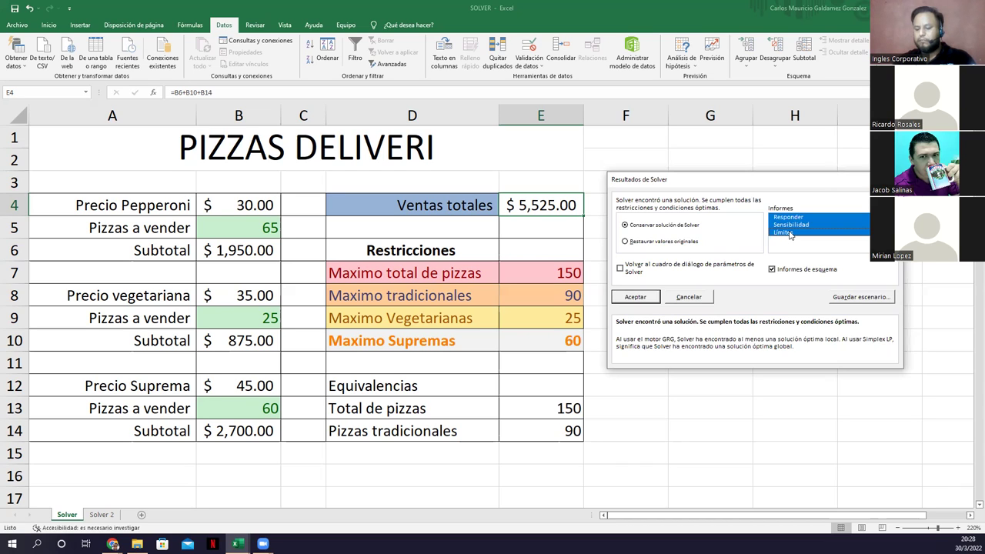
pyautogui.click(790, 235)
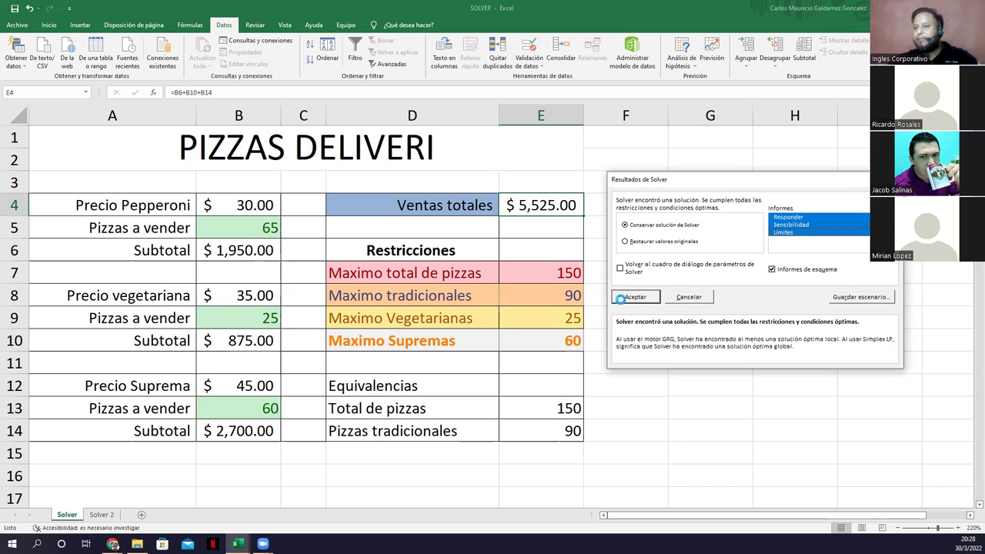
pyautogui.click(622, 302)
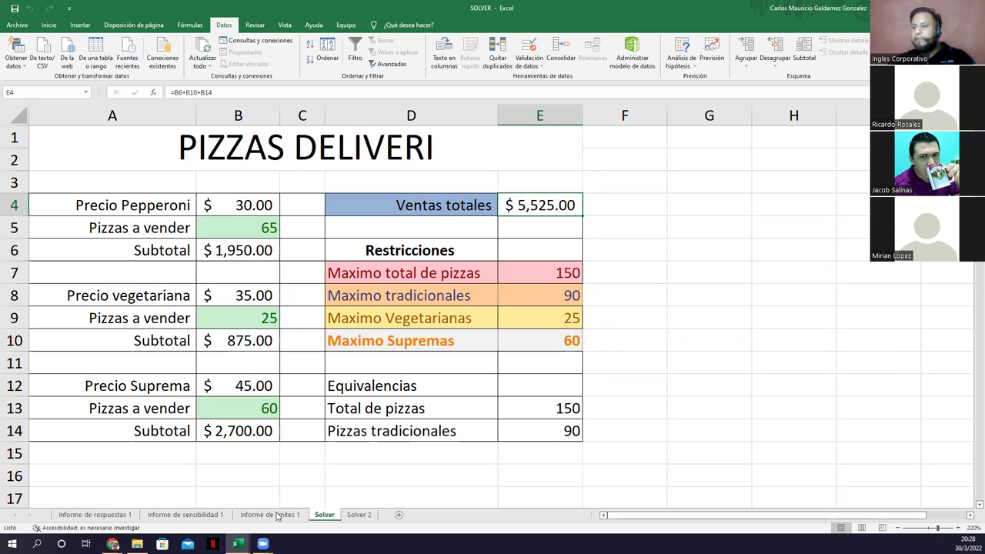
# - Open the Informe de respuestas 1 sheet, enlarge it and examine the original and final values of the Ventas totales objective cell
pyautogui.click(81, 514)
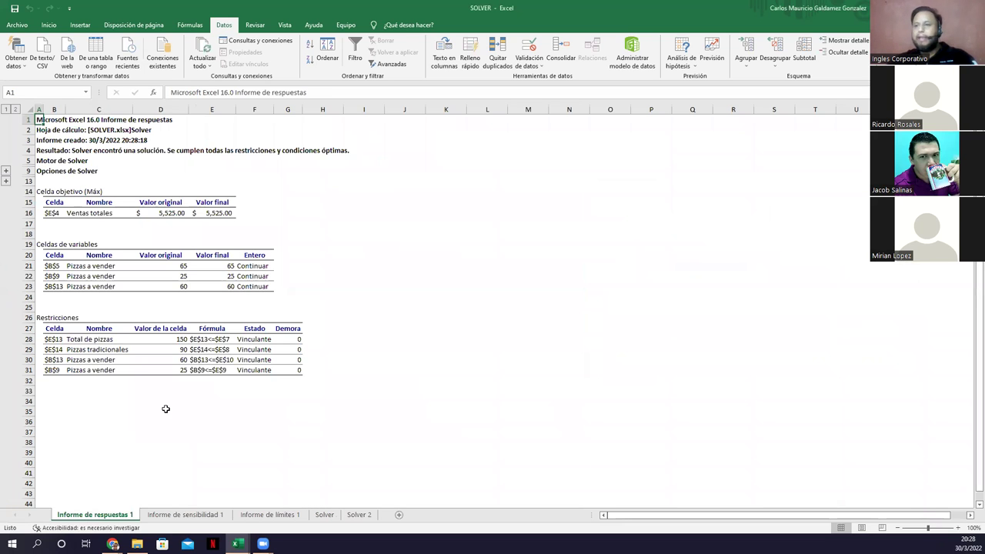
pyautogui.keyDown('ctrl'); pyautogui.scroll(1, 165, 409); pyautogui.keyUp('ctrl')
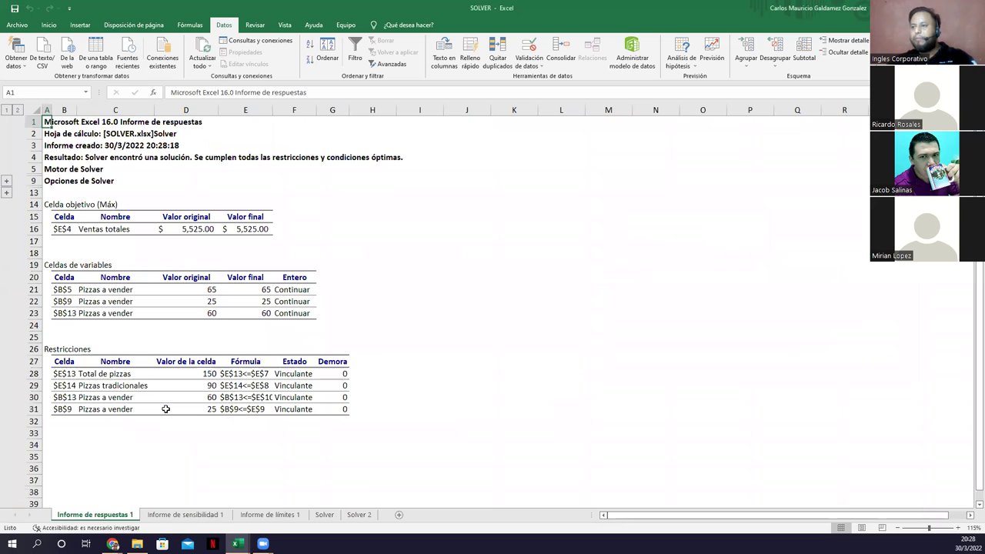
pyautogui.keyDown('ctrl'); pyautogui.scroll(2, 165, 408); pyautogui.keyUp('ctrl')
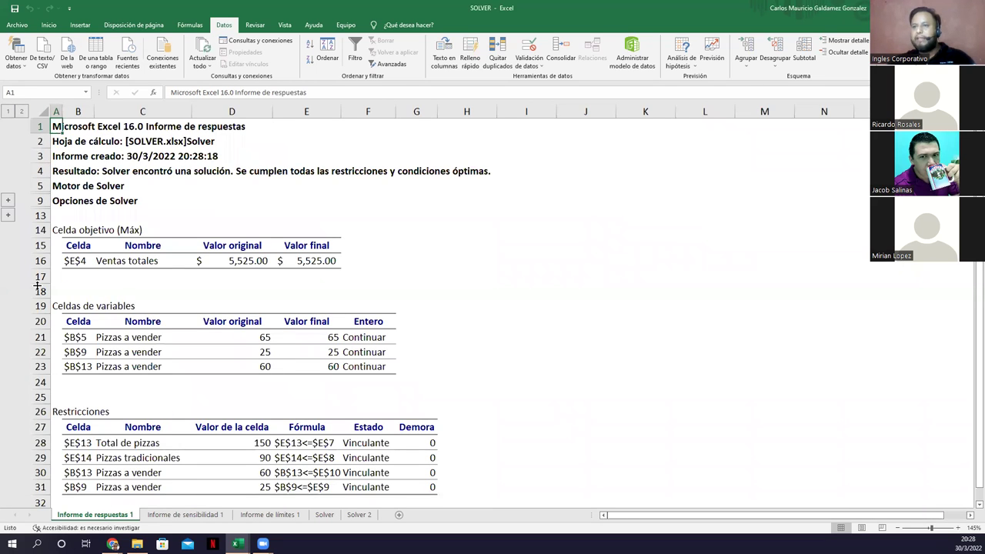
pyautogui.click(143, 187)
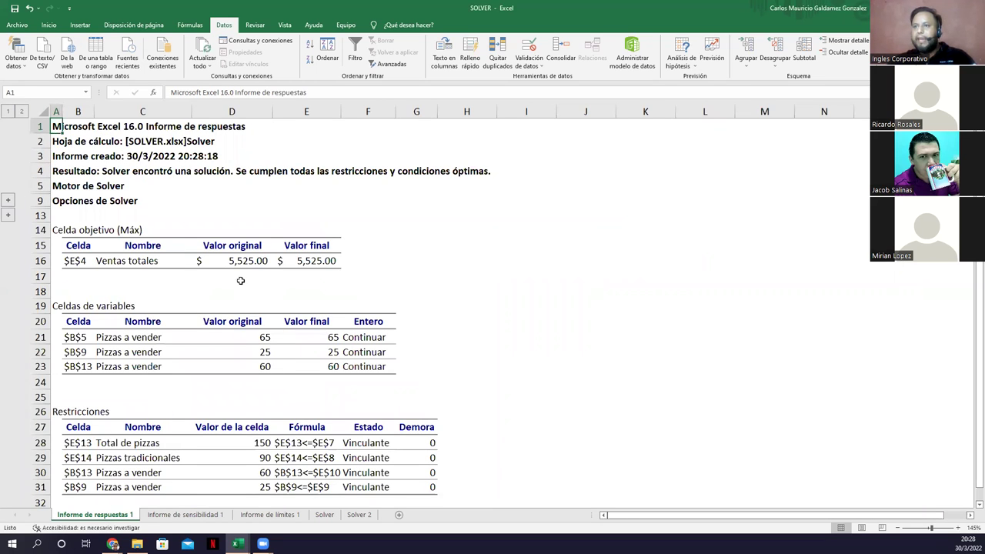
pyautogui.click(137, 262)
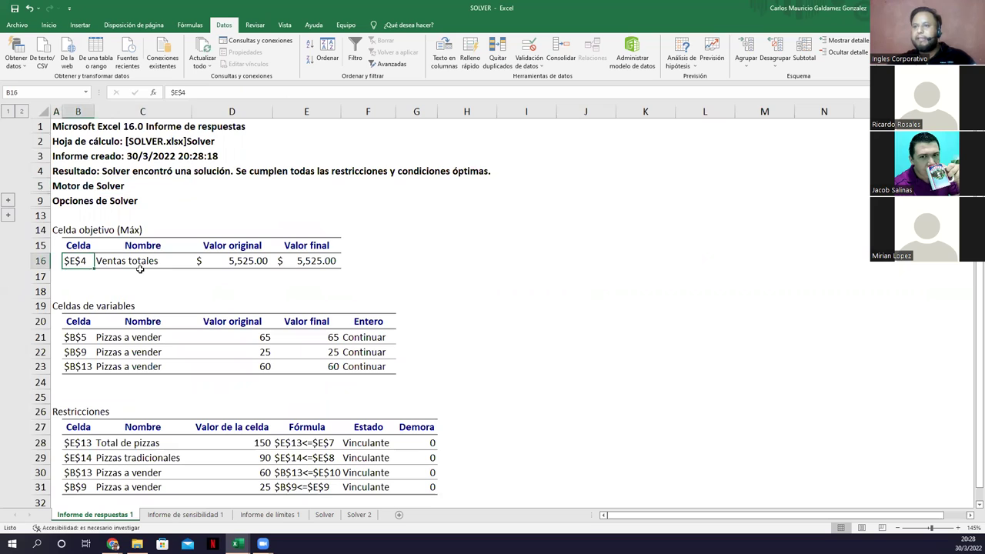
pyautogui.click(222, 260)
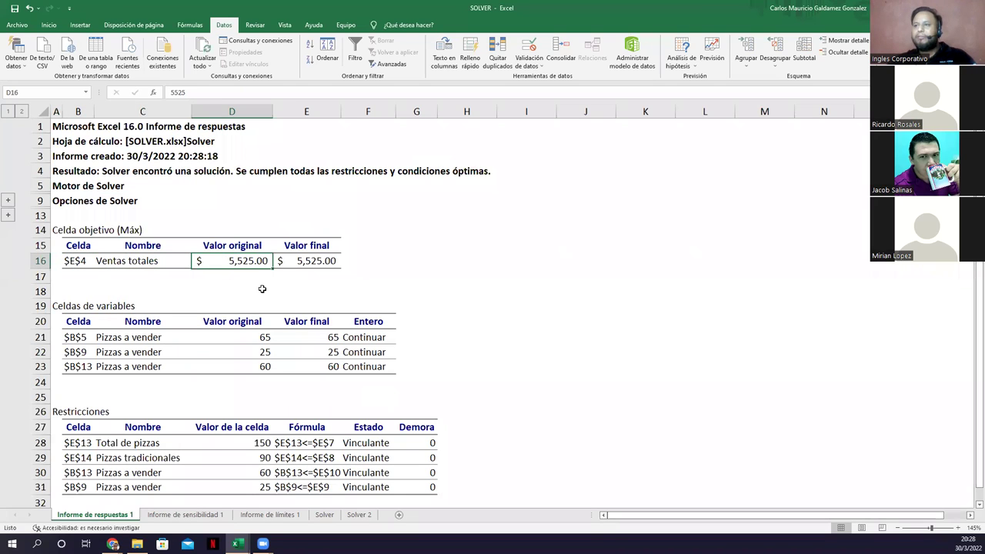
pyautogui.click(313, 262)
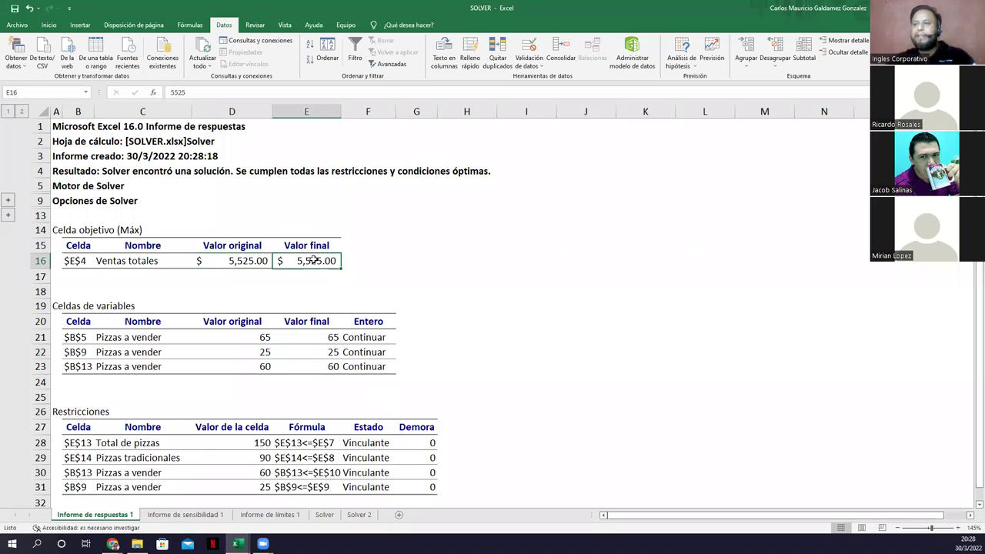
pyautogui.click(236, 264)
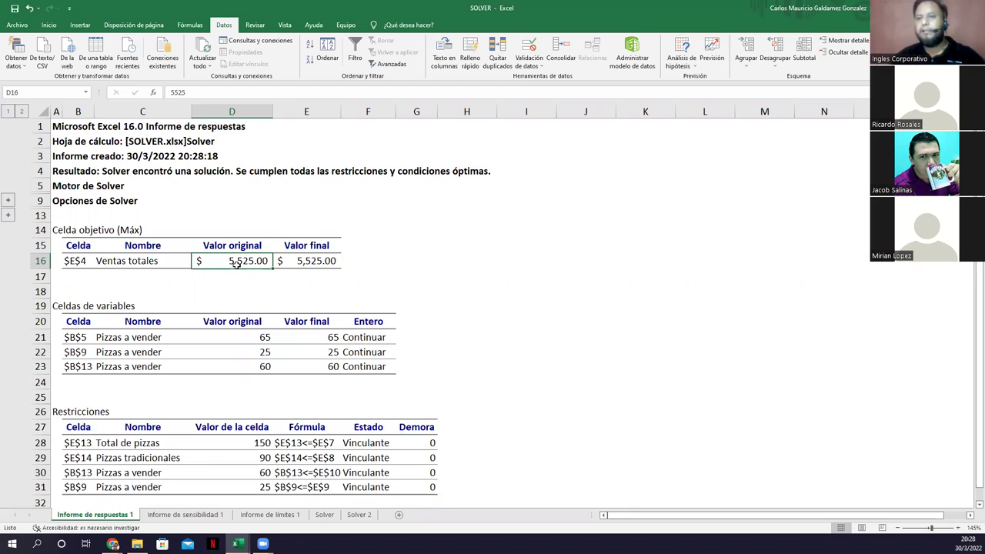
# - Examine the Celdas de variables table, covering the cells, names, original values and final values of the three Pizzas a vender rows
pyautogui.click(67, 305)
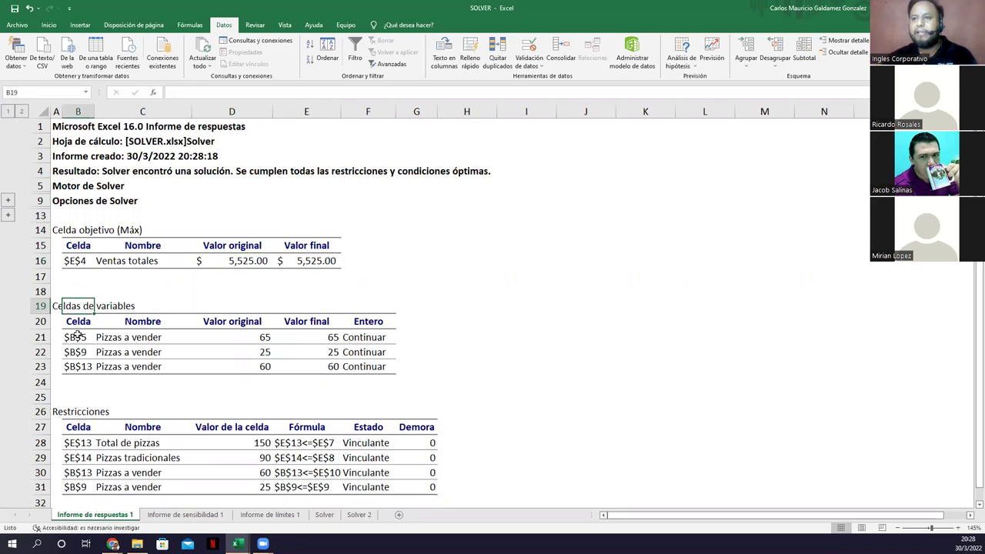
pyautogui.moveTo(77, 336); pyautogui.dragTo(77, 366)
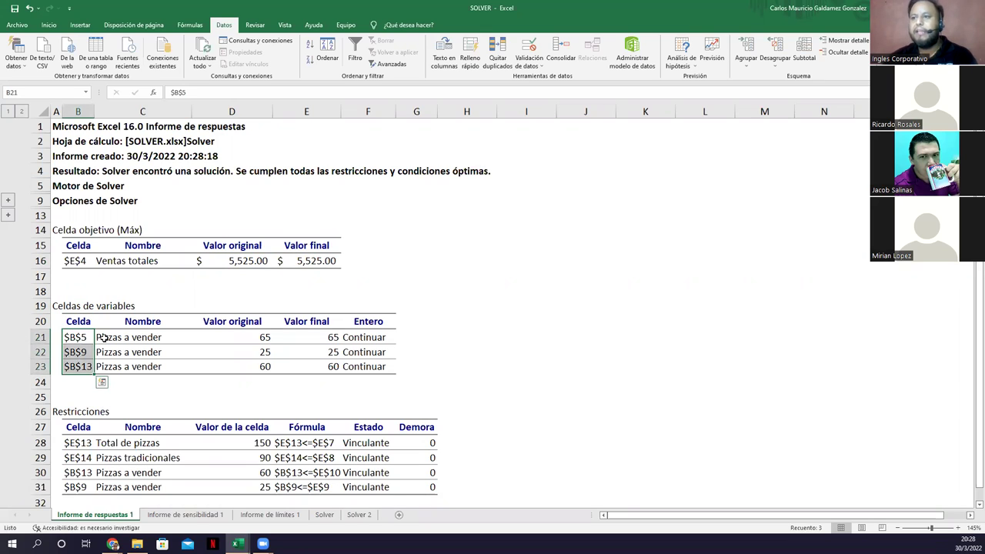
pyautogui.press('Right')
pyautogui.keyDown('shift'); pyautogui.click(113, 367); pyautogui.keyUp('shift')
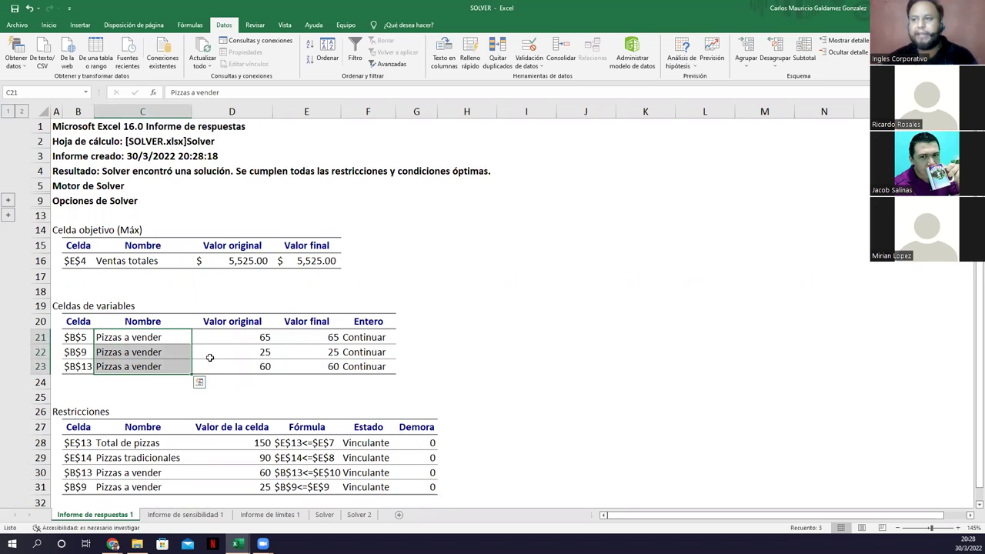
pyautogui.press('Right')
pyautogui.keyDown('shift'); pyautogui.click(251, 371); pyautogui.keyUp('shift')
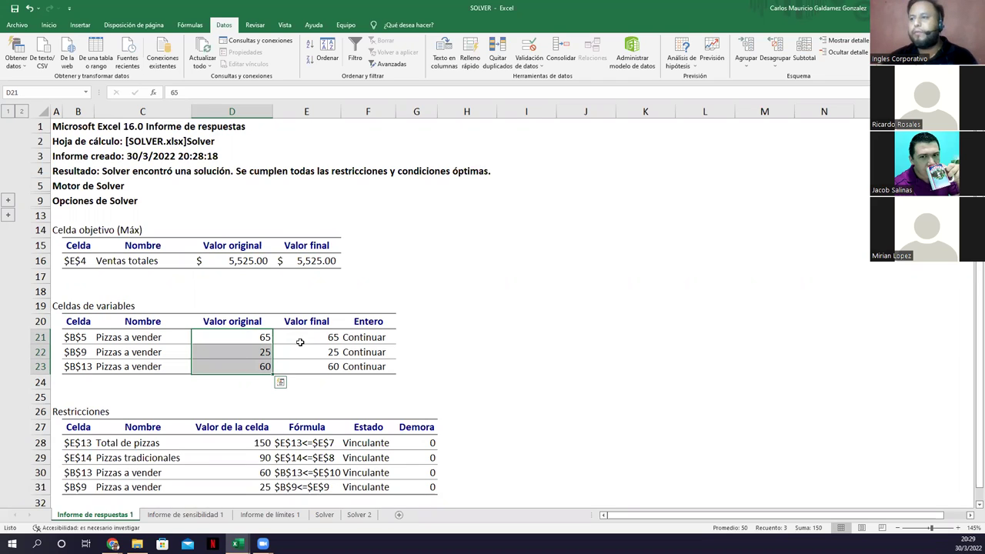
pyautogui.moveTo(306, 337); pyautogui.dragTo(305, 366)
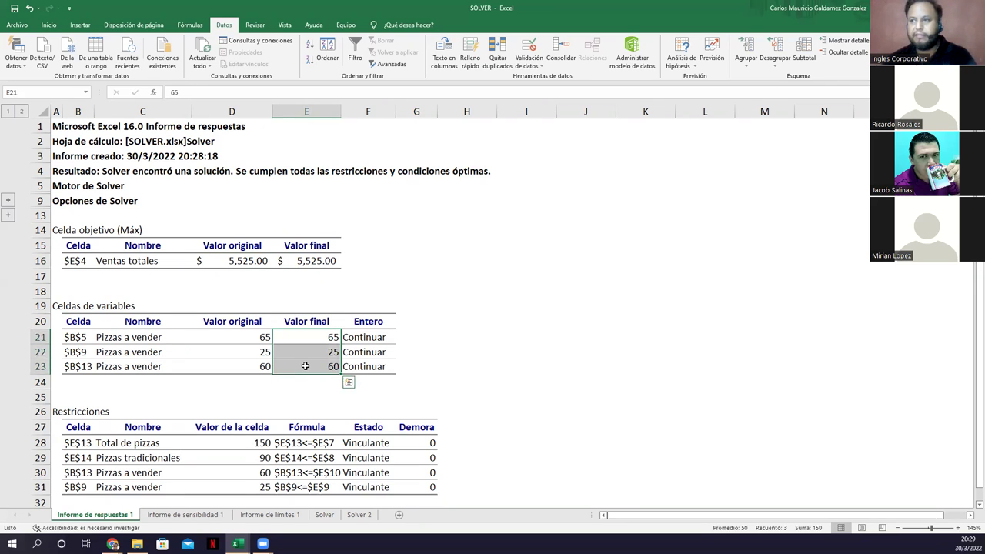
pyautogui.scroll(-1, 315, 371)
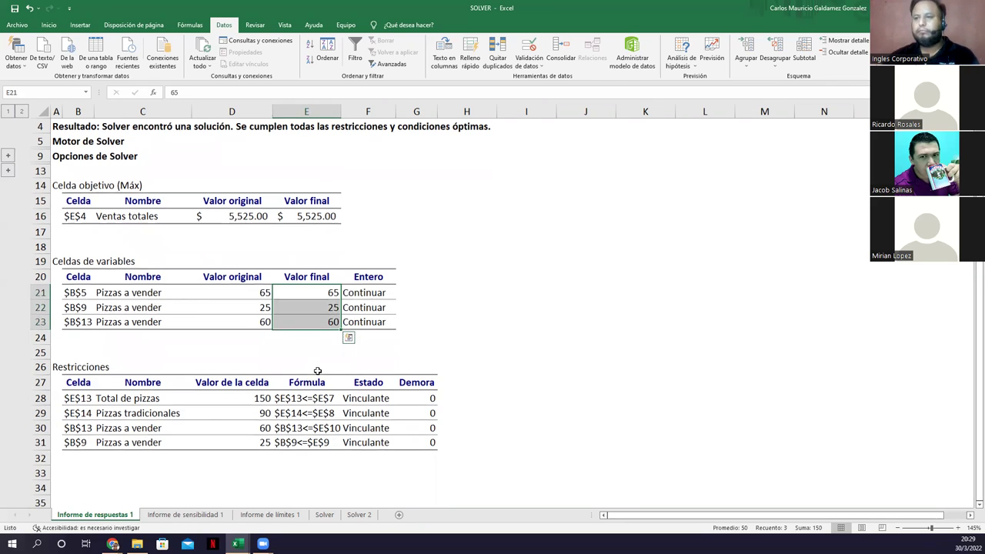
pyautogui.scroll(1, 115, 475)
# - Examine the cell reference, name and cell value of the Total de pizzas constraint in the Restricciones table
pyautogui.click(68, 413)
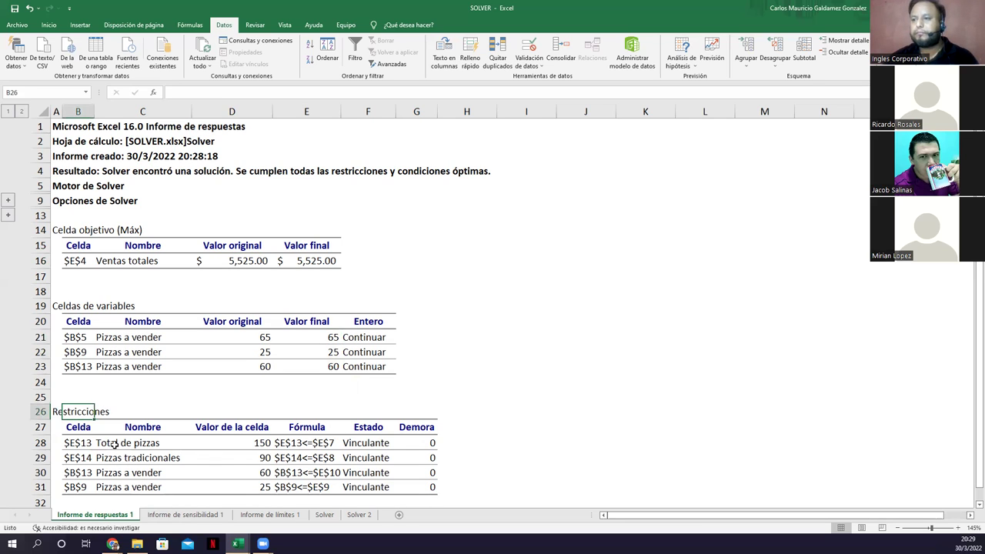
pyautogui.click(116, 445)
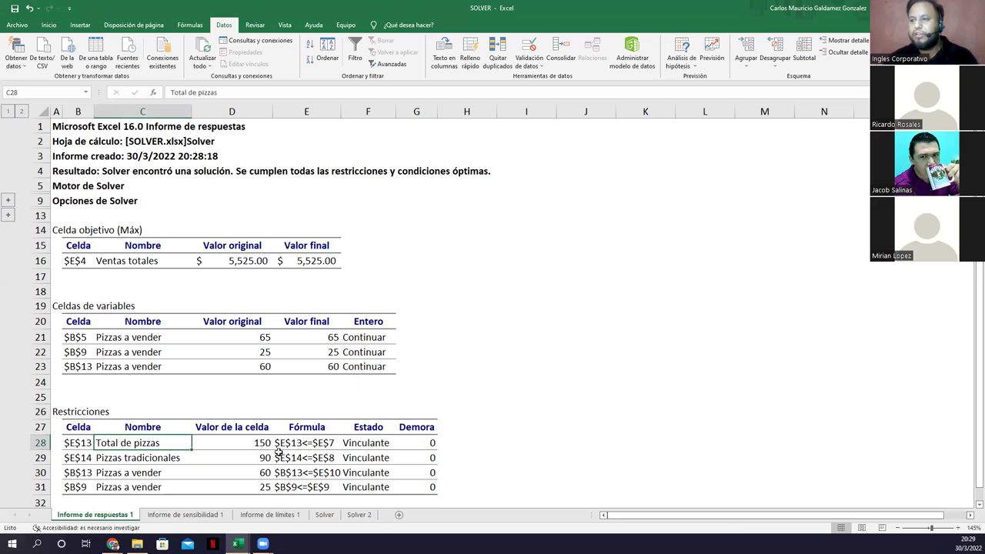
pyautogui.click(73, 444)
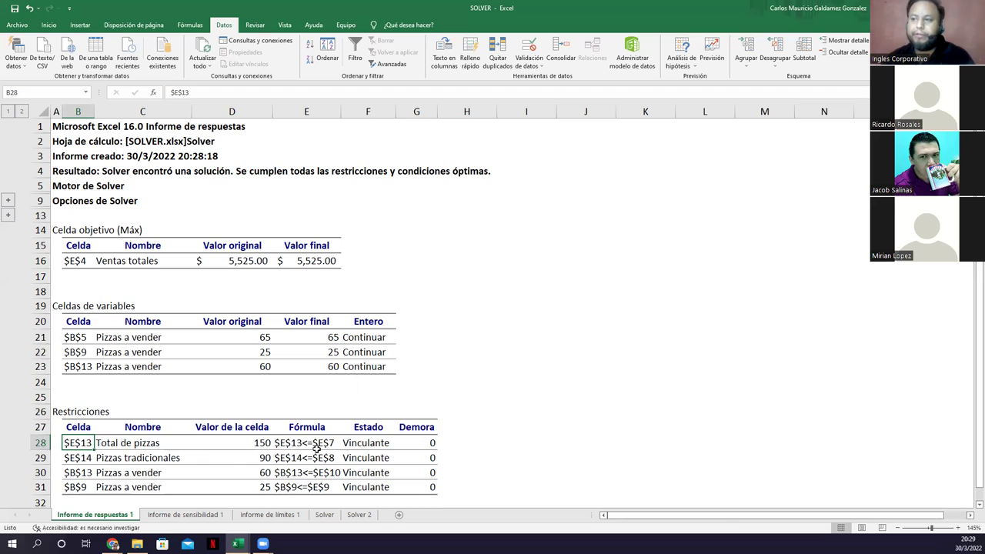
pyautogui.click(254, 444)
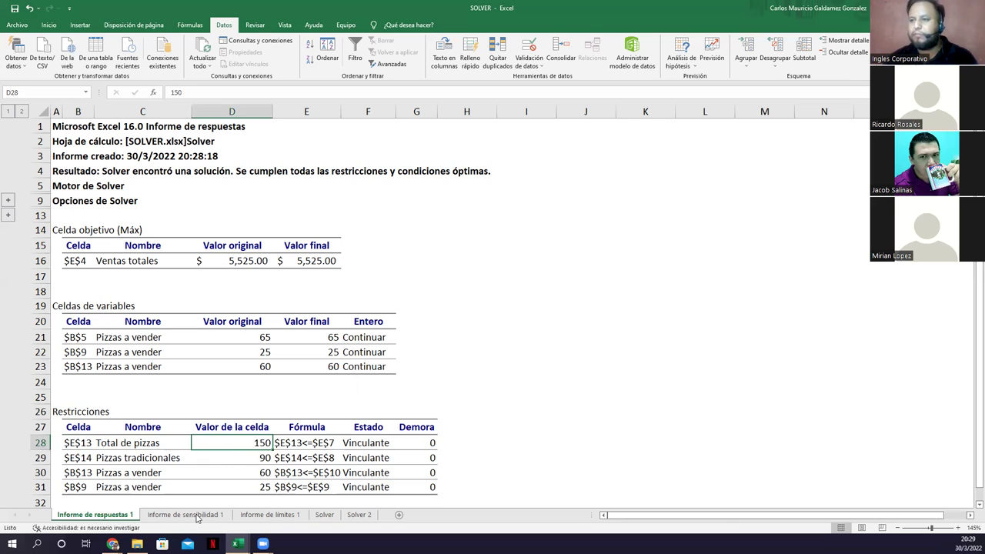
# - Compare the report's $E$13<=$E$7 constraint with Total de pizzas and Maximo total de pizzas on the Solver sheet
pyautogui.click(319, 515)
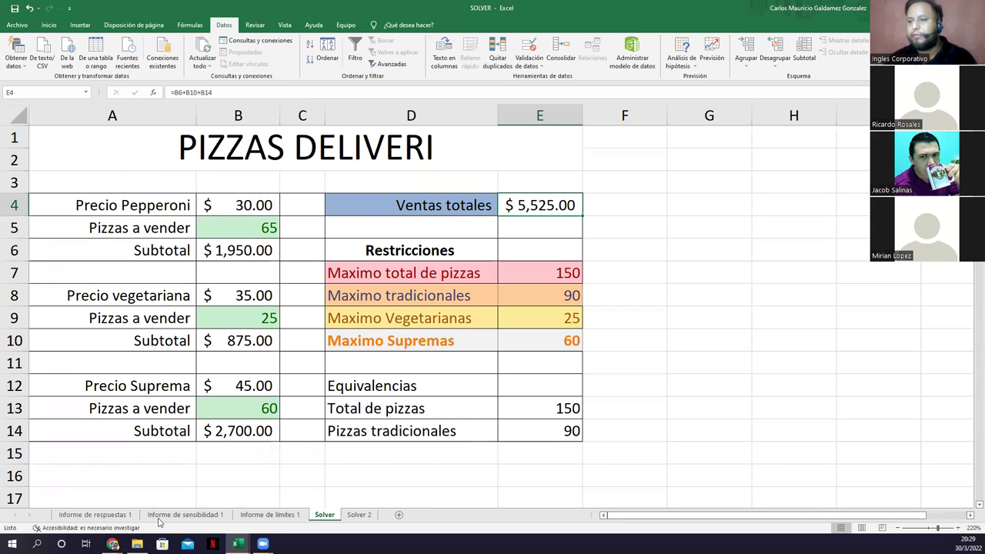
pyautogui.click(108, 517)
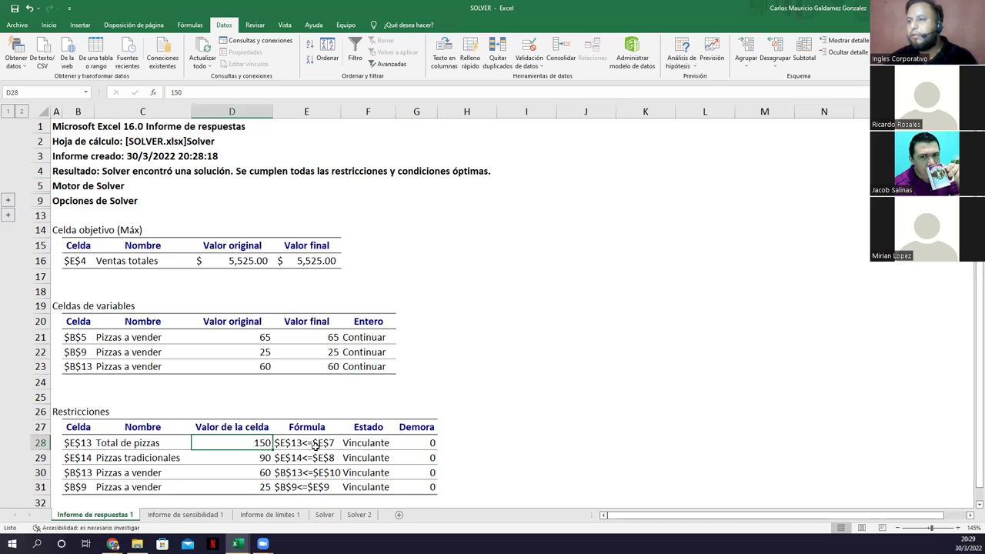
pyautogui.click(324, 514)
pyautogui.click(508, 409)
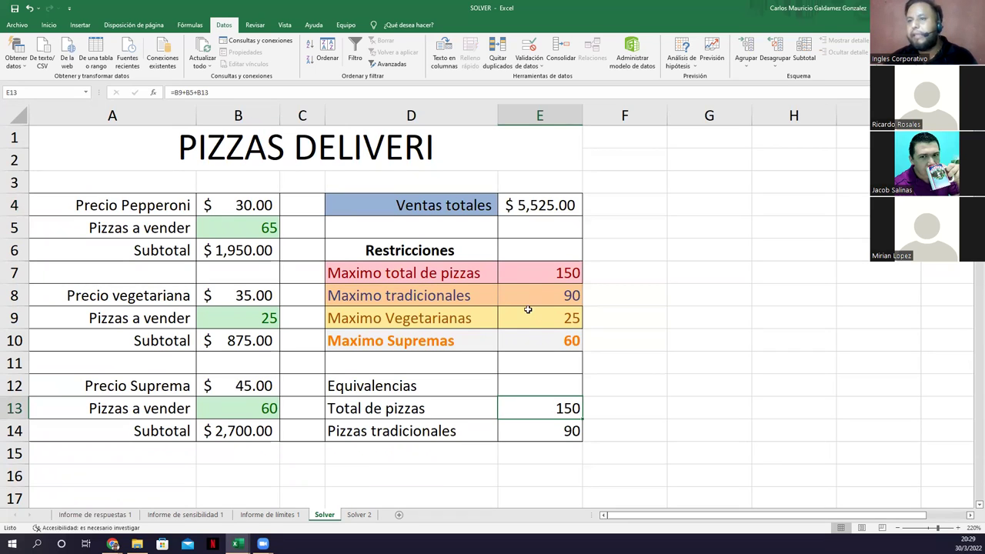
pyautogui.click(526, 274)
pyautogui.click(109, 517)
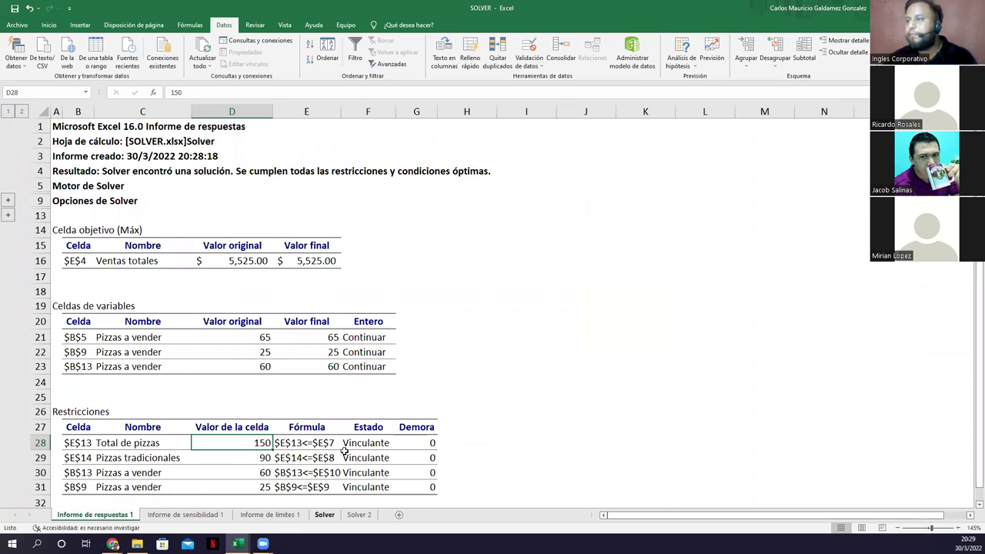
pyautogui.hotkey('ctrl', 'pagedown')
pyautogui.hotkey('ctrl', 'pagedown')
pyautogui.hotkey('ctrl', 'pagedown')
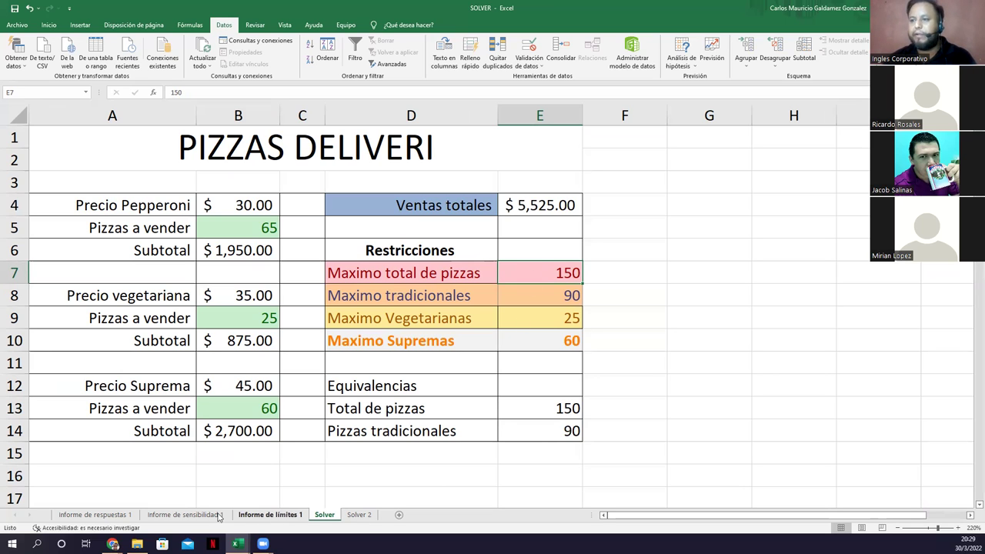
# - Check the report's $E$14<=$E$8 constraint against Pizzas tradicionales and Maximo tradicionales on the Solver sheet
pyautogui.click(112, 516)
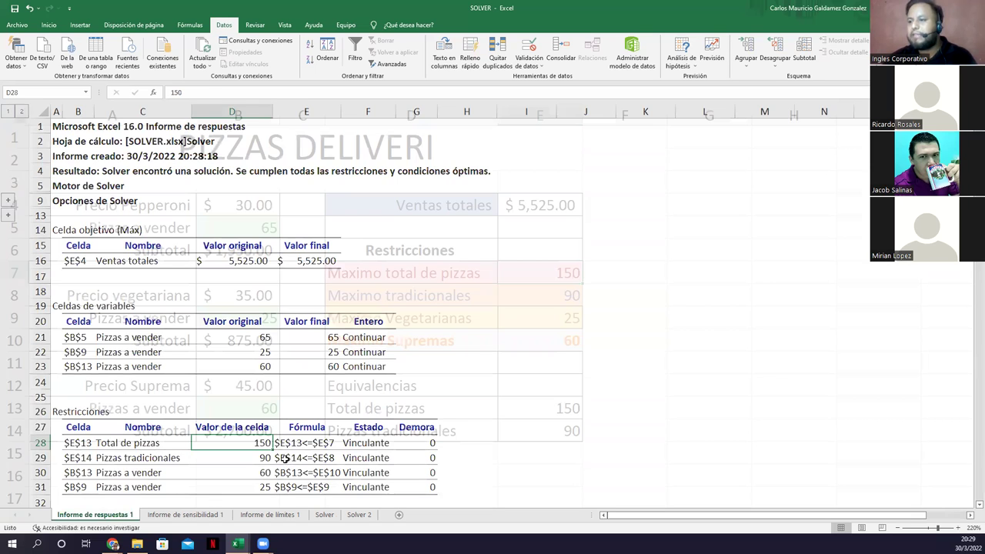
pyautogui.click(327, 457)
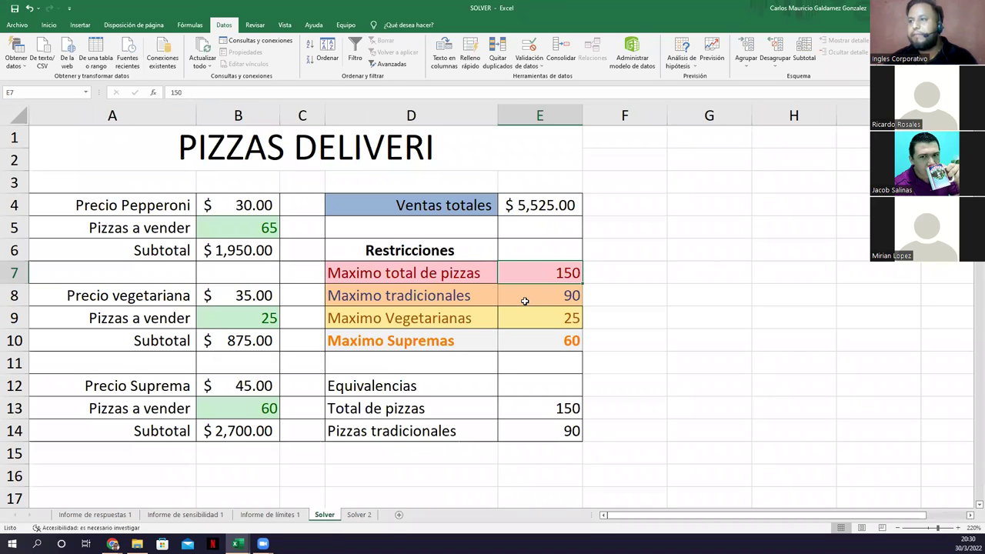
pyautogui.click(528, 434)
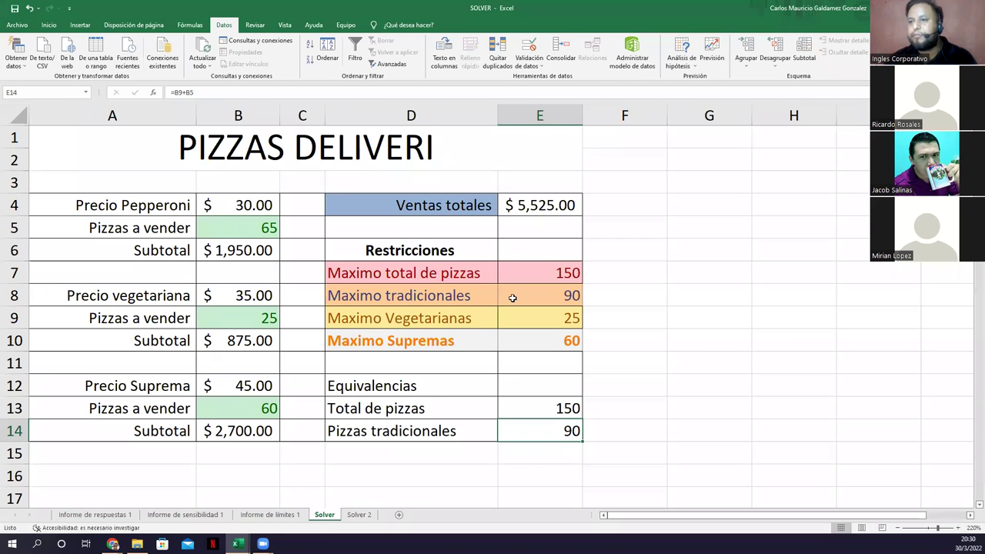
pyautogui.click(513, 298)
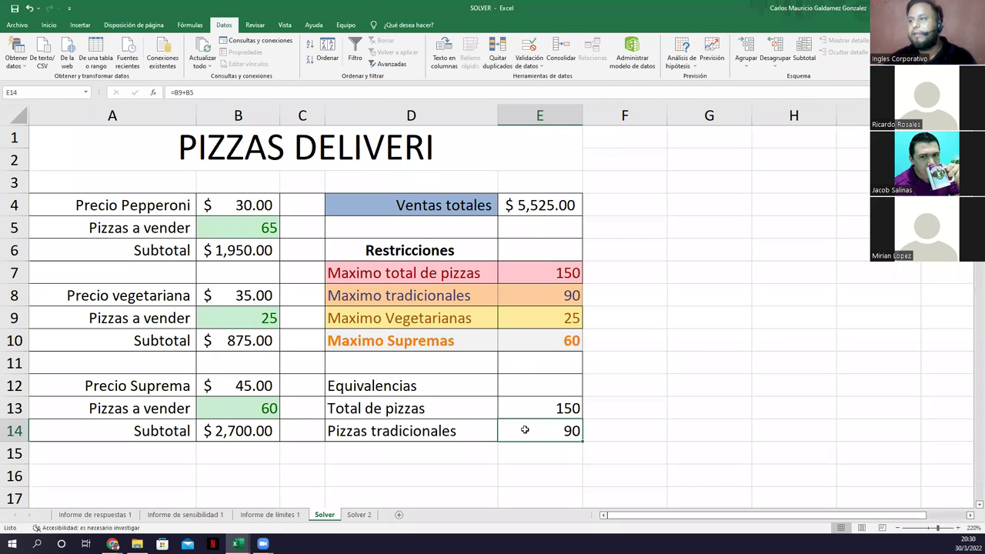
# - Check the report's $B$13<=$E$10 constraint against Maximo Supremas on the Solver sheet, and review the $B$9<=$E$9 constraint in the report
pyautogui.click(116, 515)
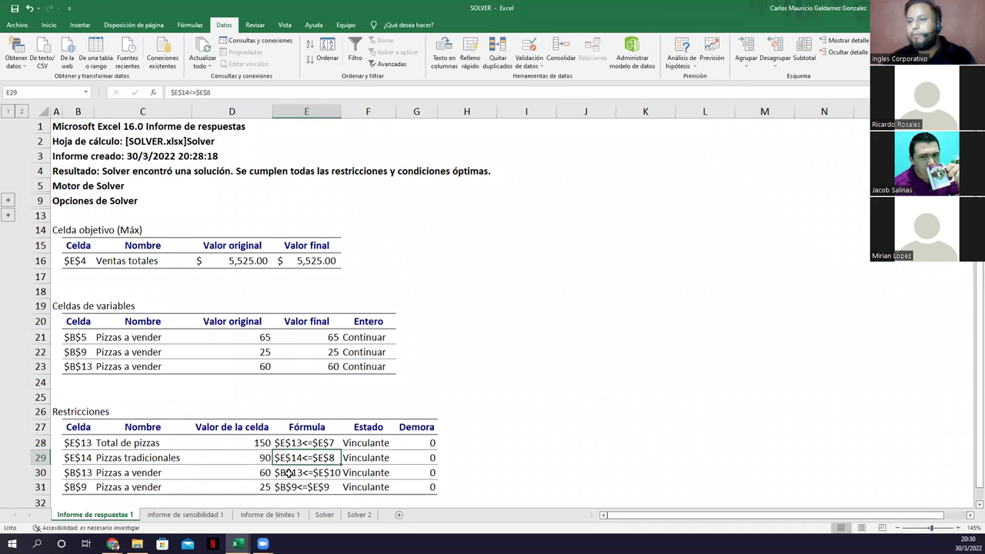
pyautogui.press('Down')
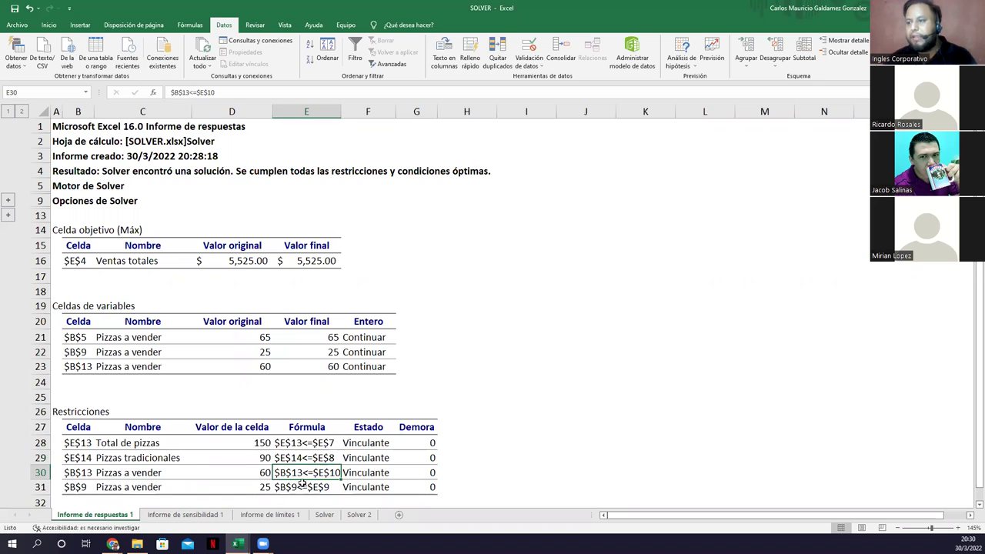
pyautogui.click(324, 515)
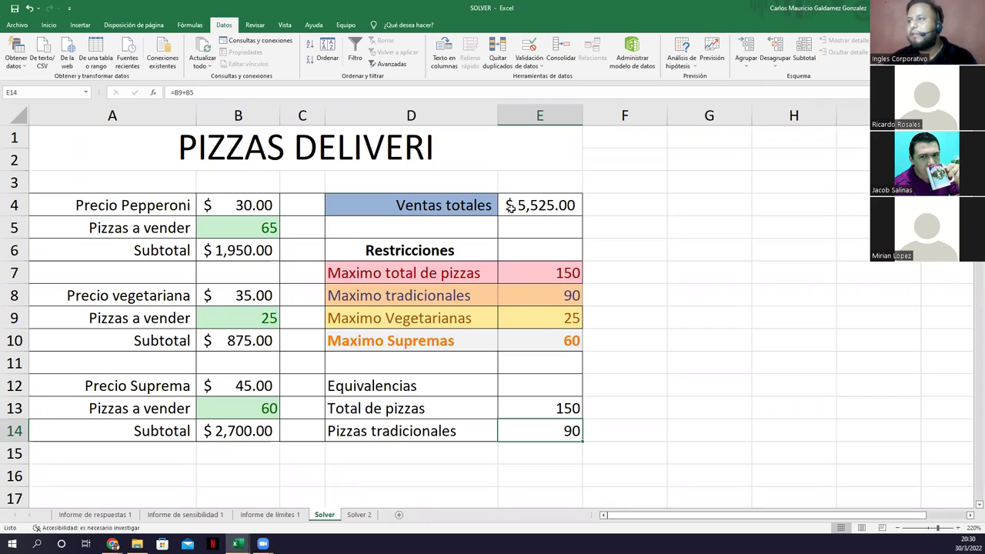
pyautogui.click(532, 340)
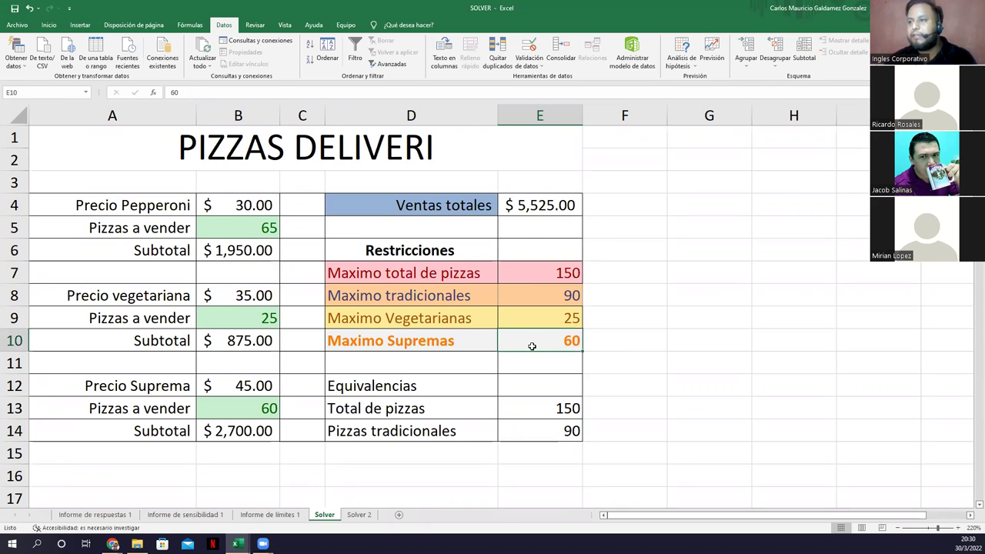
pyautogui.click(532, 268)
pyautogui.click(527, 410)
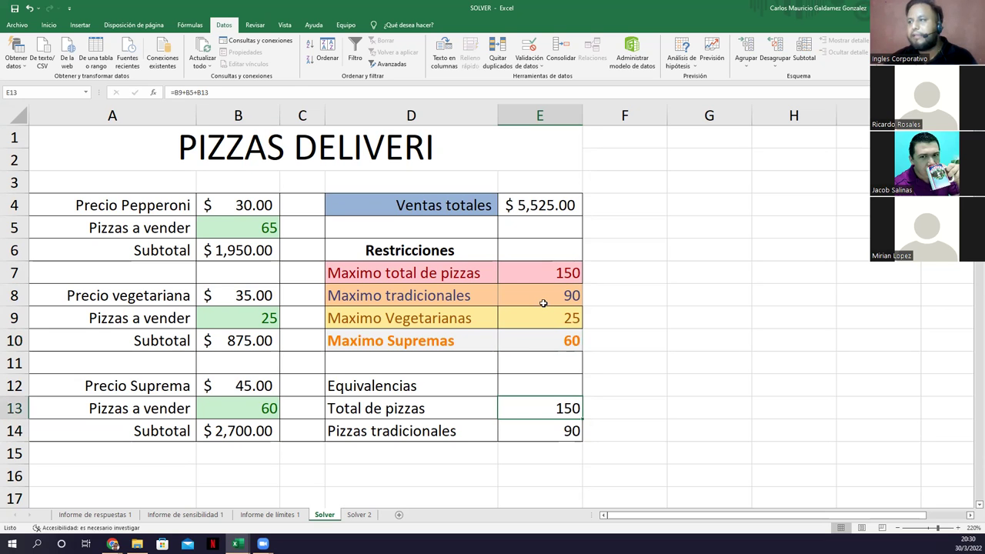
pyautogui.click(534, 340)
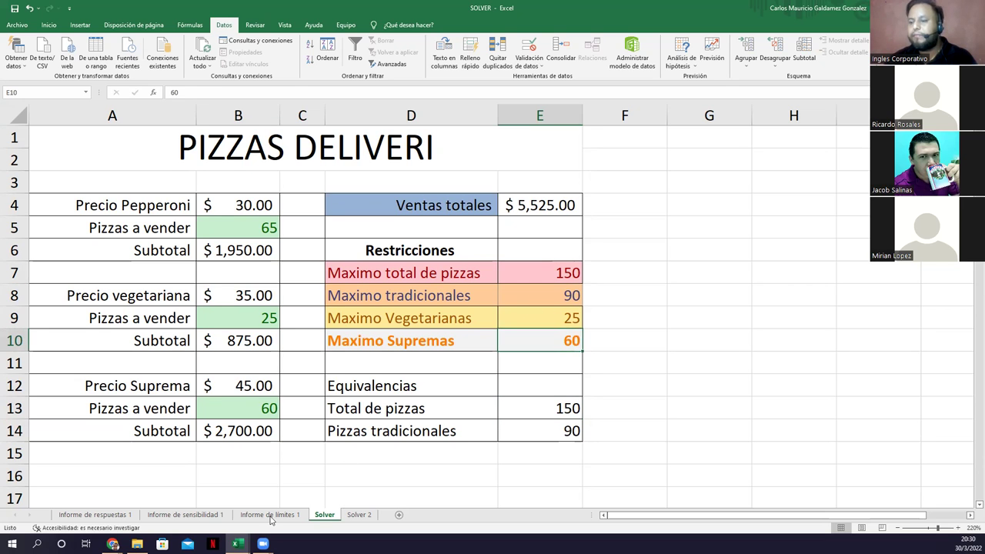
pyautogui.click(111, 515)
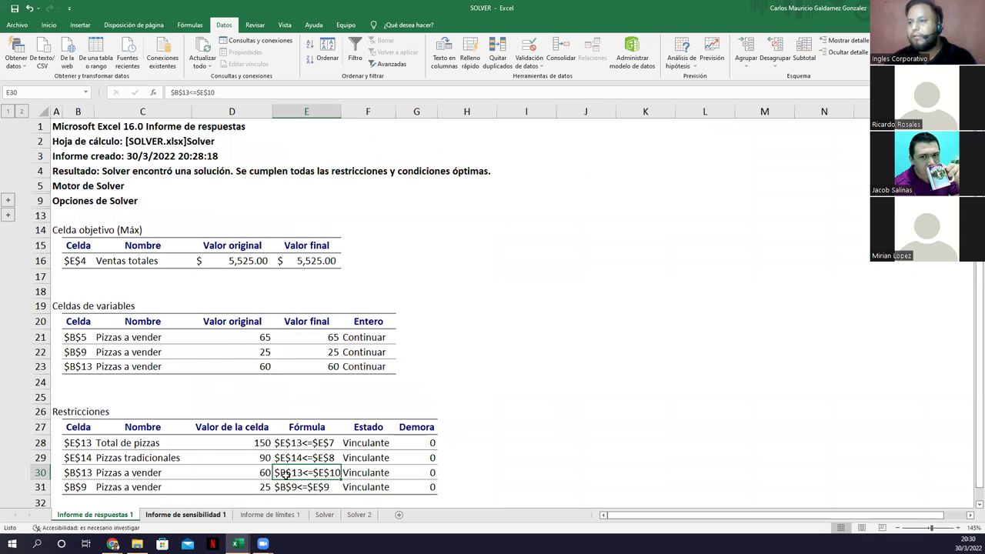
pyautogui.press('Down')
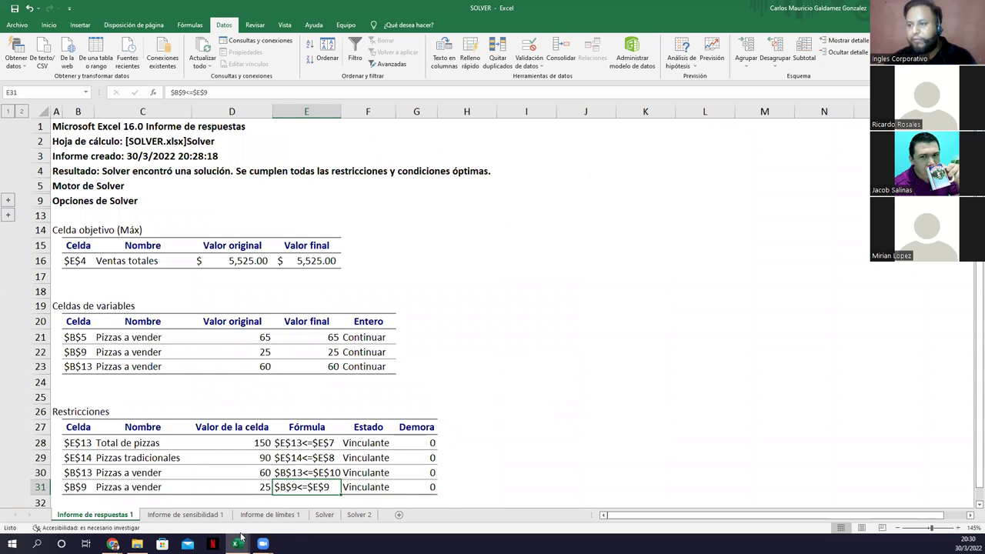
# - Compare the report's $B$9<=$E$9 constraint with the vegetarian Pizzas a vender and Maximo Vegetarianas on the Solver sheet
pyautogui.click(315, 516)
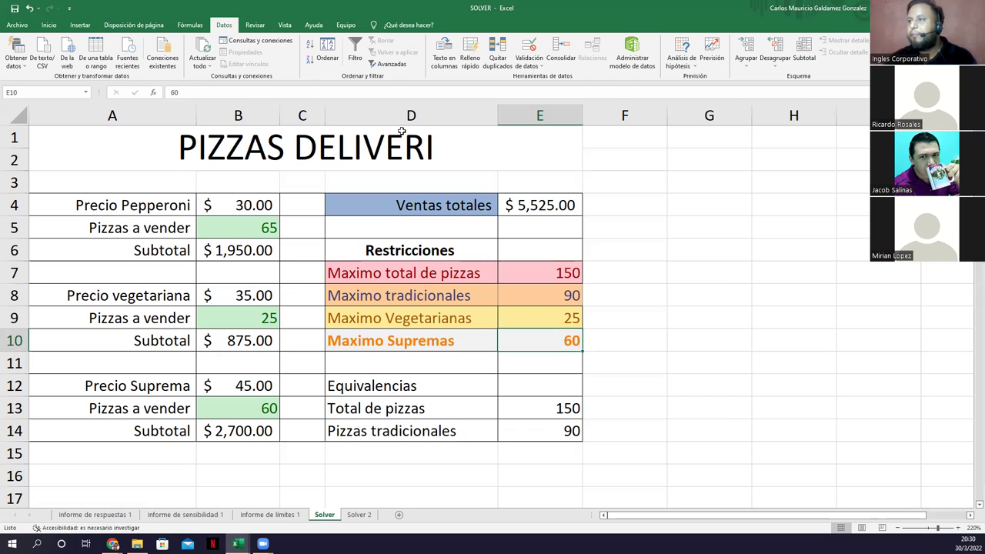
pyautogui.click(204, 317)
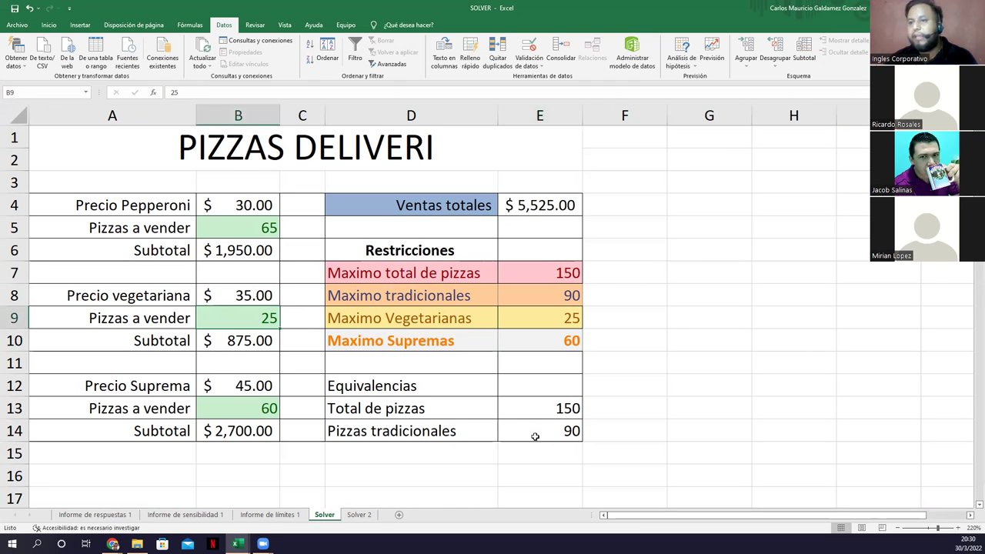
pyautogui.click(528, 320)
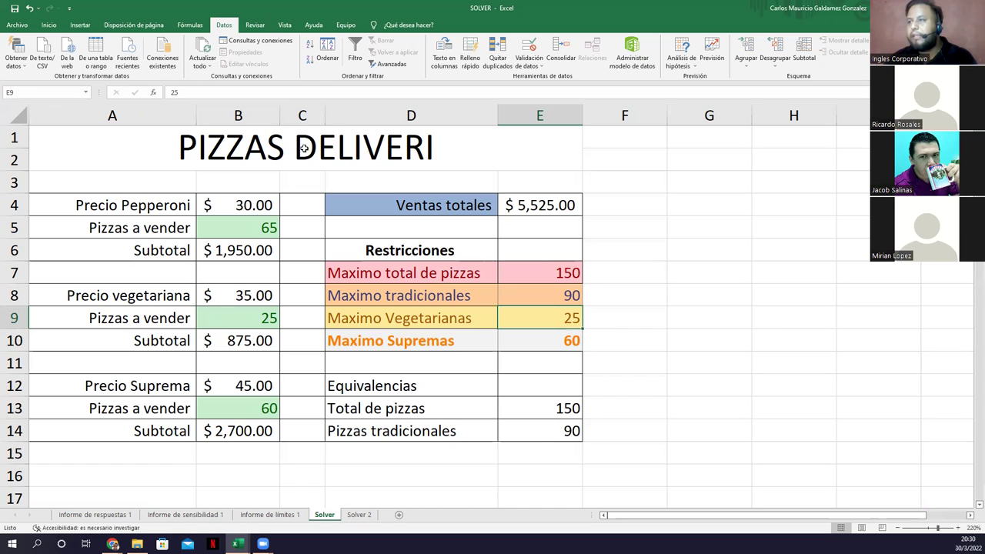
pyautogui.hotkey('ctrl', 'pageup')
pyautogui.hotkey('ctrl', 'pageup')
pyautogui.hotkey('ctrl', 'pageup')
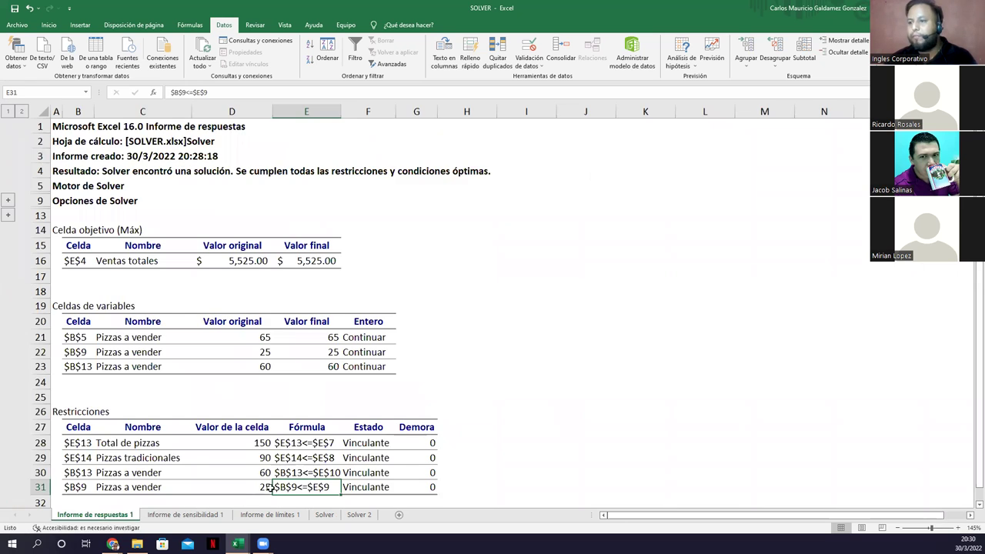
# - Check the $B$9 constraint's cell value and the Demora values of all four constraints in the answer report
pyautogui.click(254, 486)
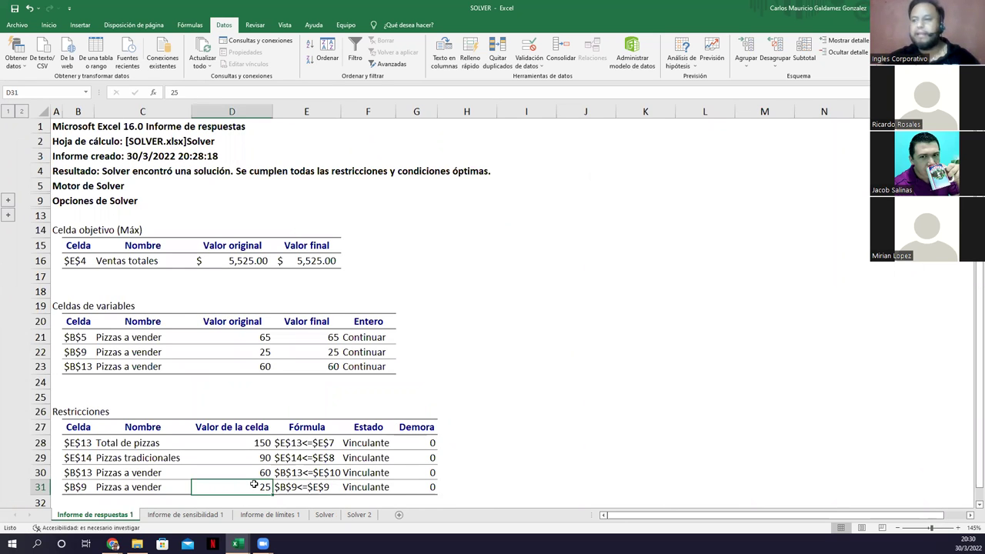
pyautogui.moveTo(402, 440); pyautogui.dragTo(411, 485)
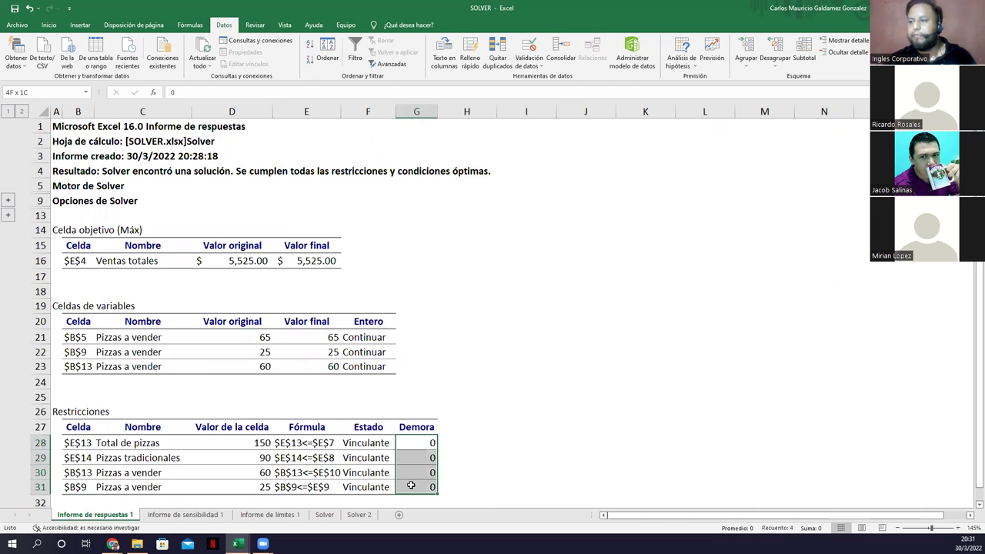
pyautogui.click(411, 485)
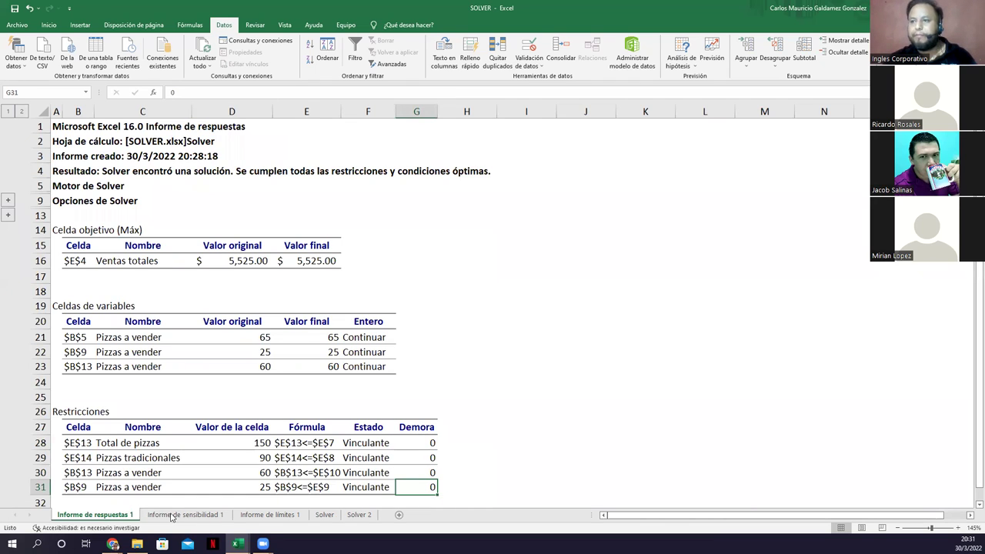
# - Open Informe de sensibilidad 1 and review its Celdas de variables and Restricciones sections and the Reducido Degradado heading
pyautogui.click(172, 515)
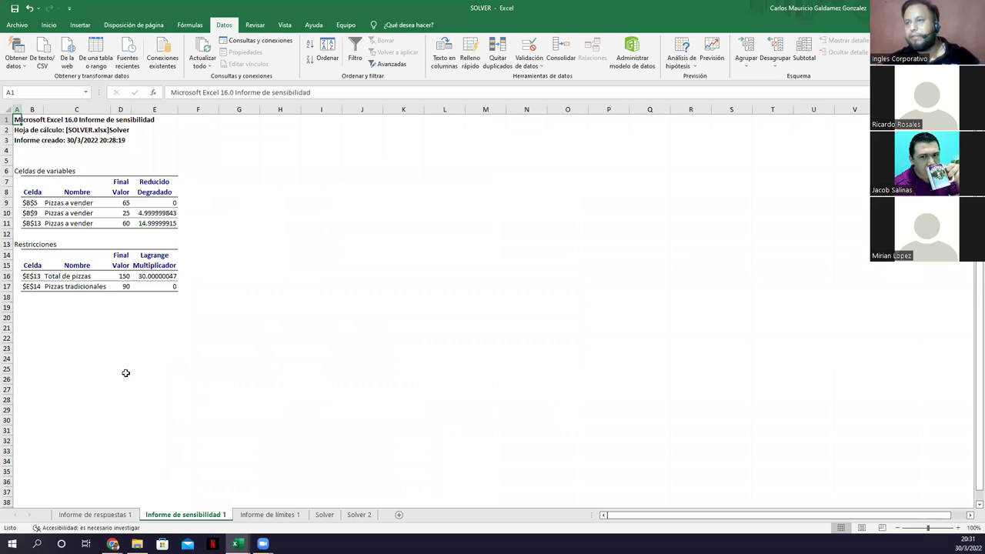
pyautogui.keyDown('ctrl'); pyautogui.scroll(2, 126, 373); pyautogui.keyUp('ctrl')
pyautogui.keyDown('ctrl'); pyautogui.scroll(3, 125, 373); pyautogui.keyUp('ctrl')
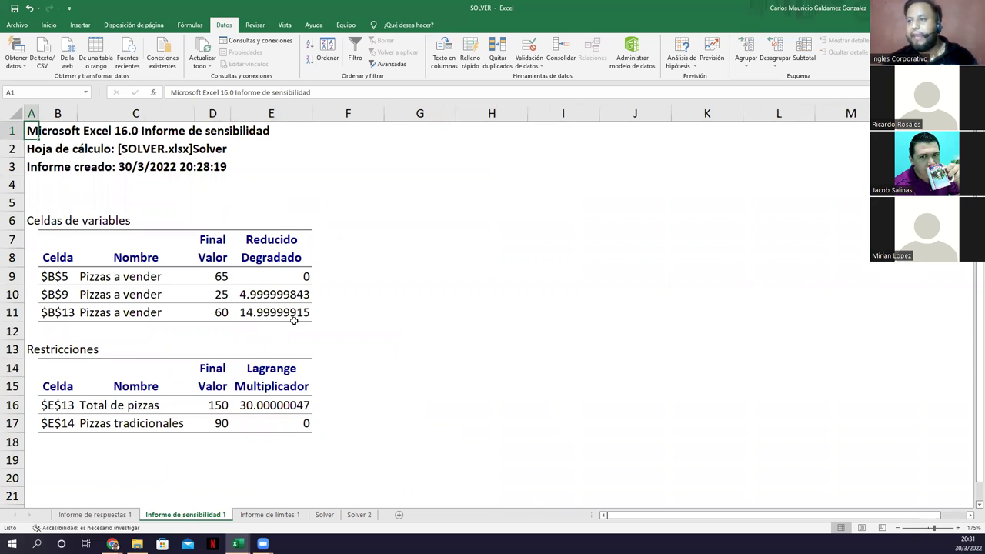
pyautogui.click(28, 221)
pyautogui.click(33, 351)
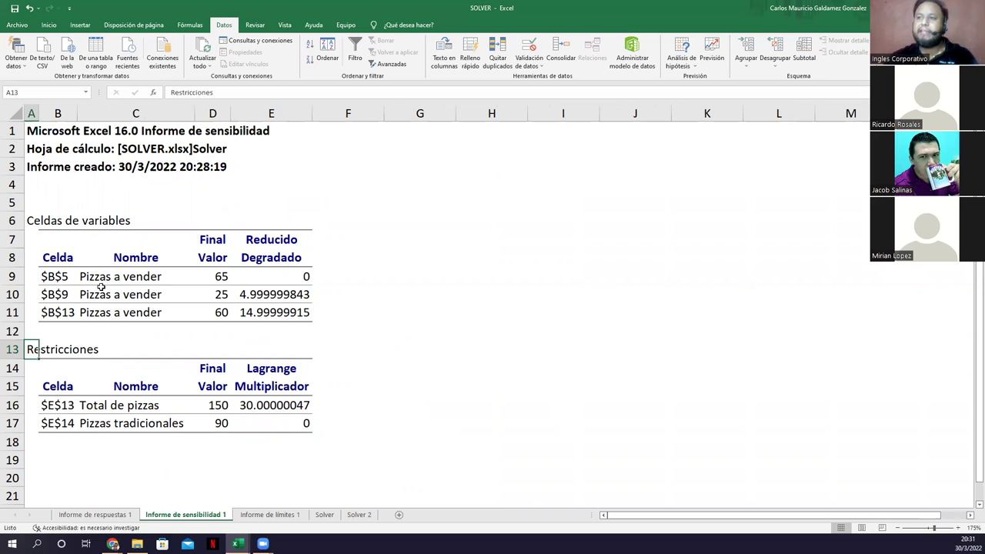
pyautogui.click(277, 263)
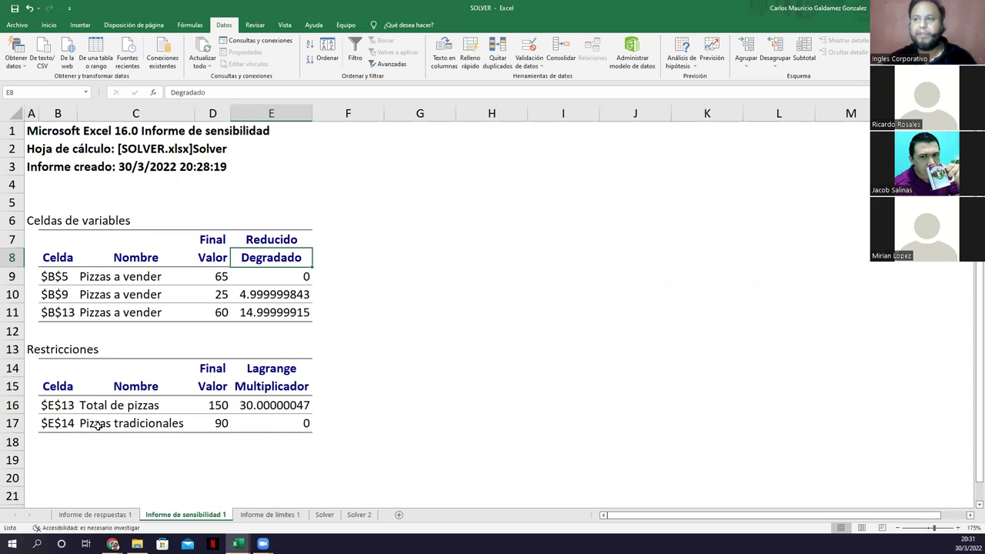
# - Compare the sensitivity report's $B$5 final value with the pepperoni Pizzas a vender, Maximo tradicionales and vegetarian quantity on the Solver sheet
pyautogui.click(35, 275)
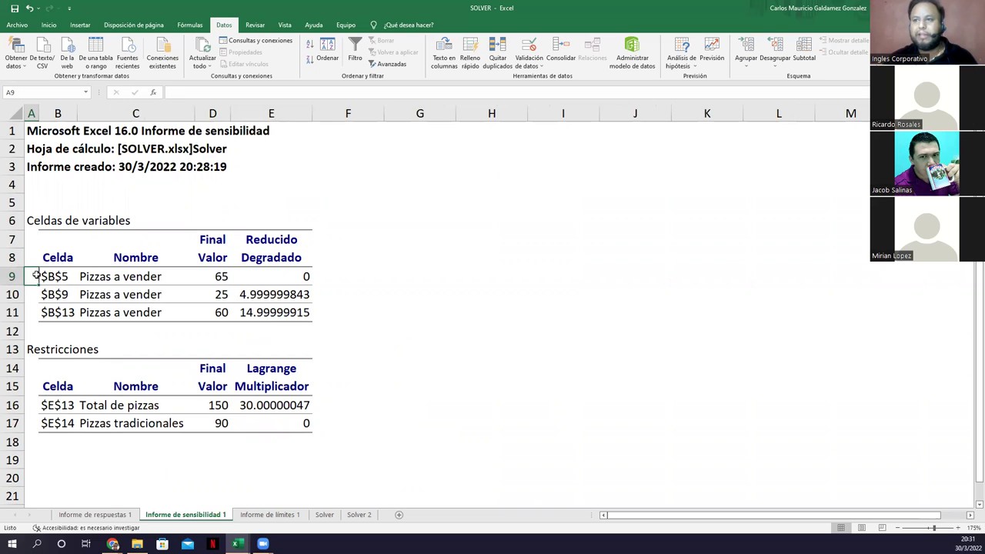
pyautogui.click(220, 275)
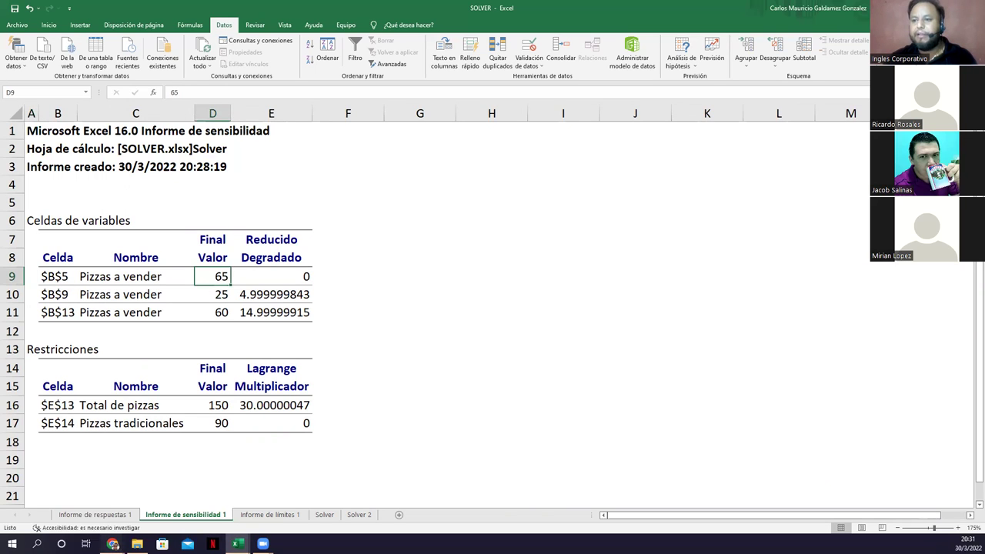
pyautogui.click(113, 543)
pyautogui.click(397, 431)
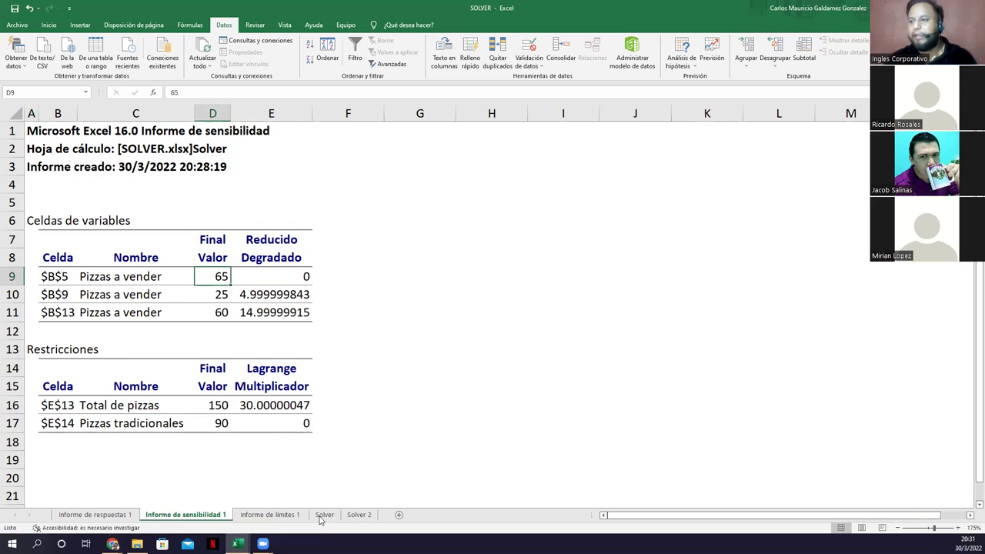
pyautogui.hotkey('ctrl', 'pagedown')
pyautogui.hotkey('ctrl', 'pagedown')
pyautogui.click(226, 234)
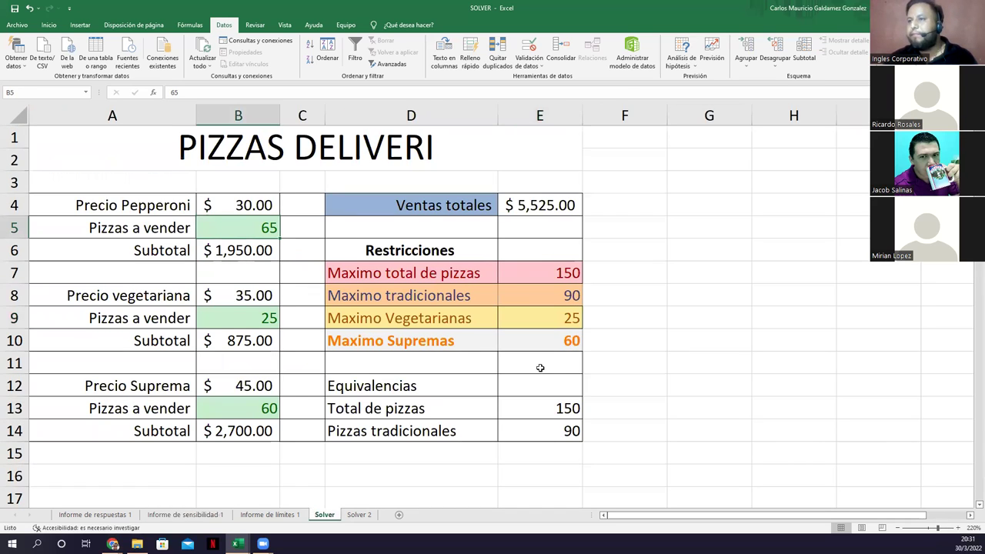
pyautogui.click(518, 297)
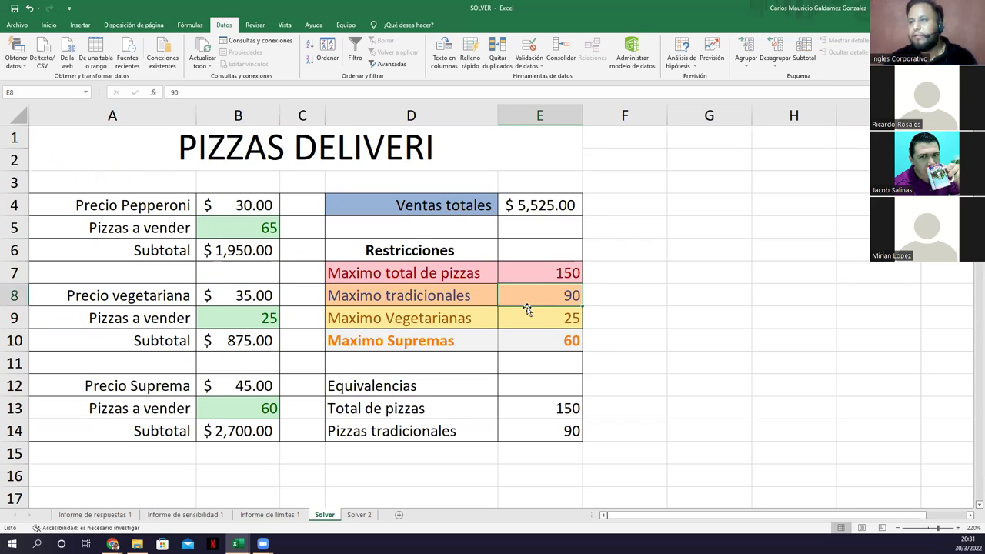
pyautogui.click(243, 317)
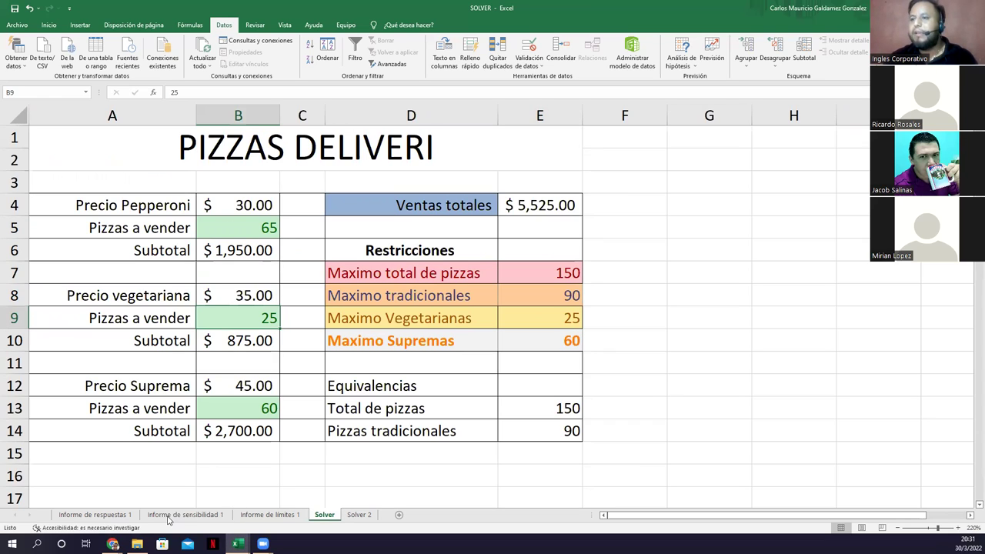
pyautogui.click(113, 543)
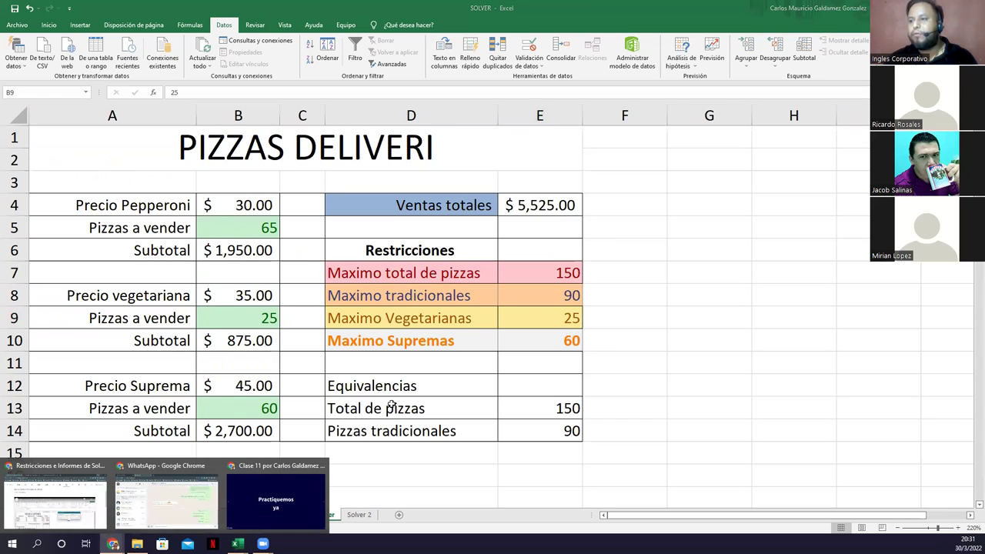
pyautogui.click(184, 514)
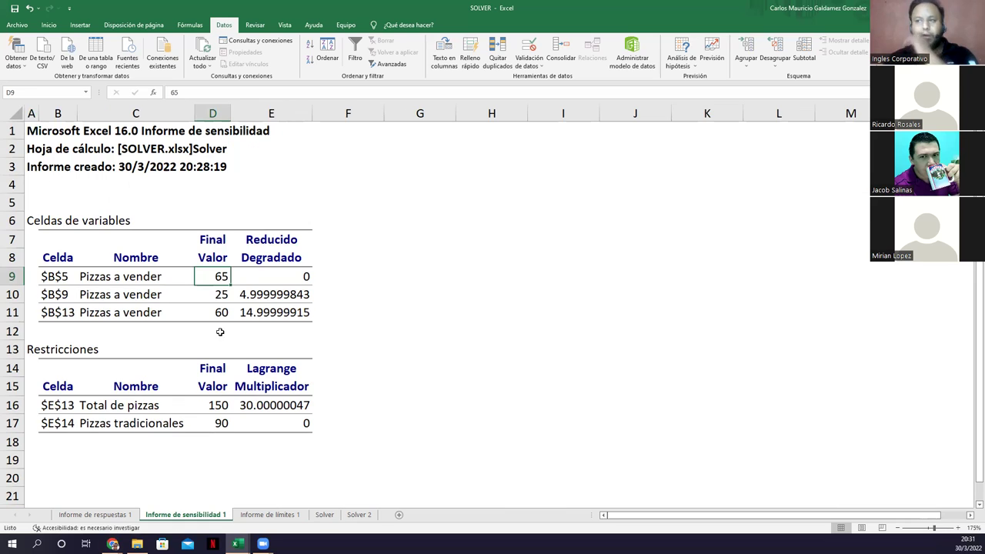
# - Examine the Reducido Degradado values, reading the $B$9 row's cell reference, name, final value and reduced gradient
pyautogui.click(291, 275)
pyautogui.moveTo(284, 296); pyautogui.dragTo(284, 312)
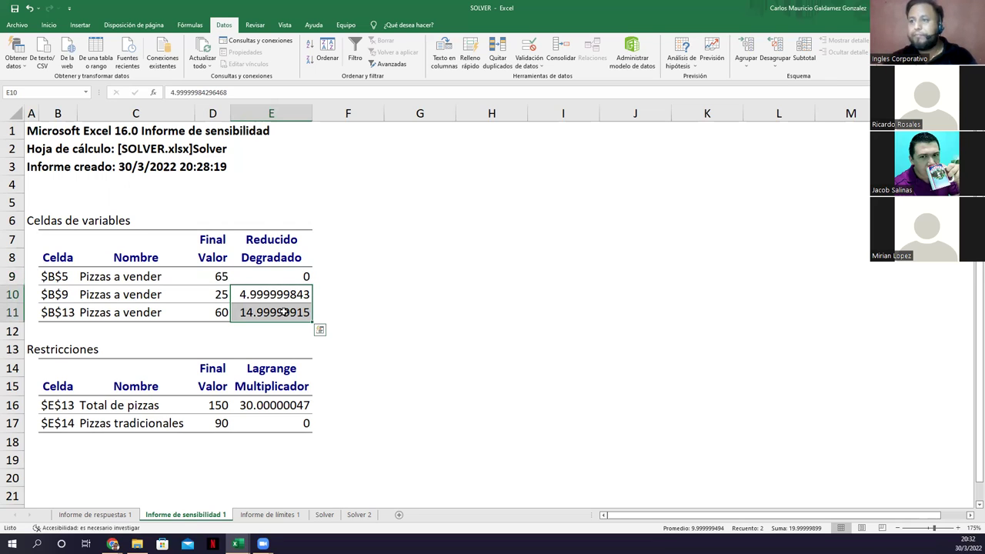
pyautogui.click(118, 300)
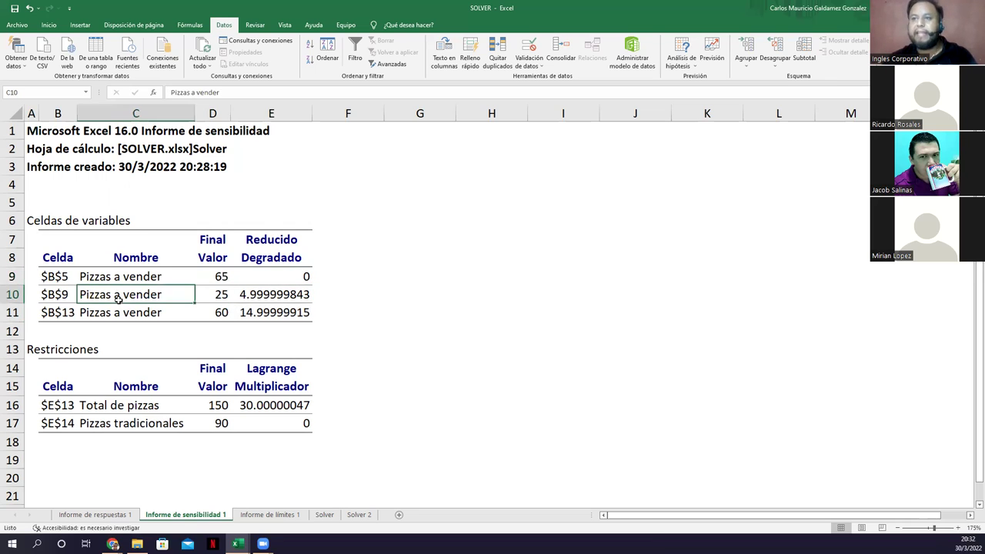
pyautogui.click(54, 299)
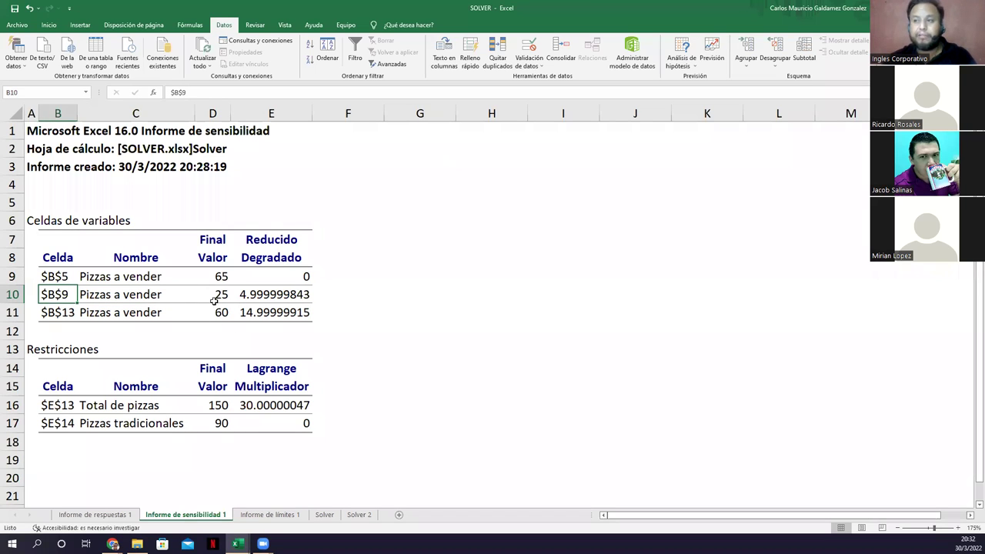
pyautogui.press('Right')
pyautogui.press('Right')
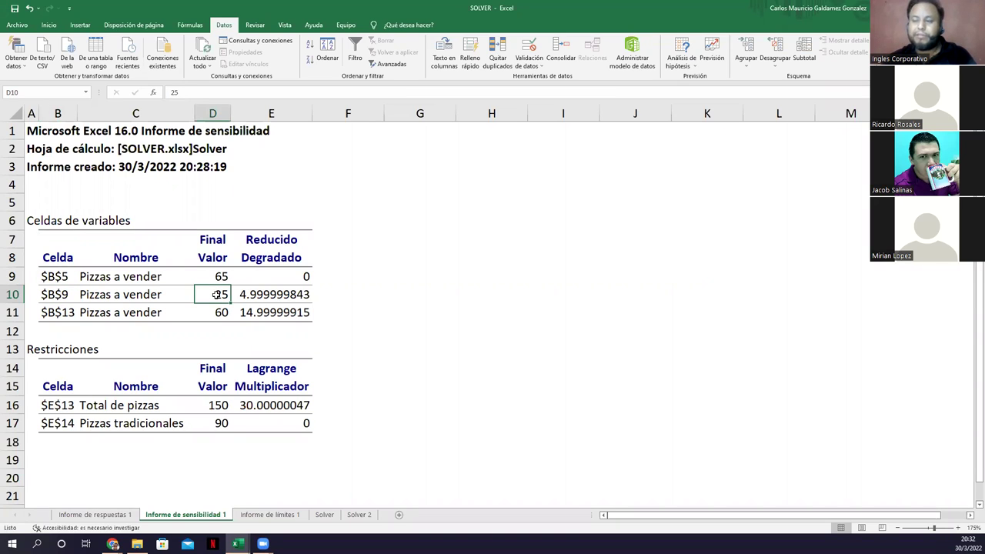
pyautogui.click(260, 297)
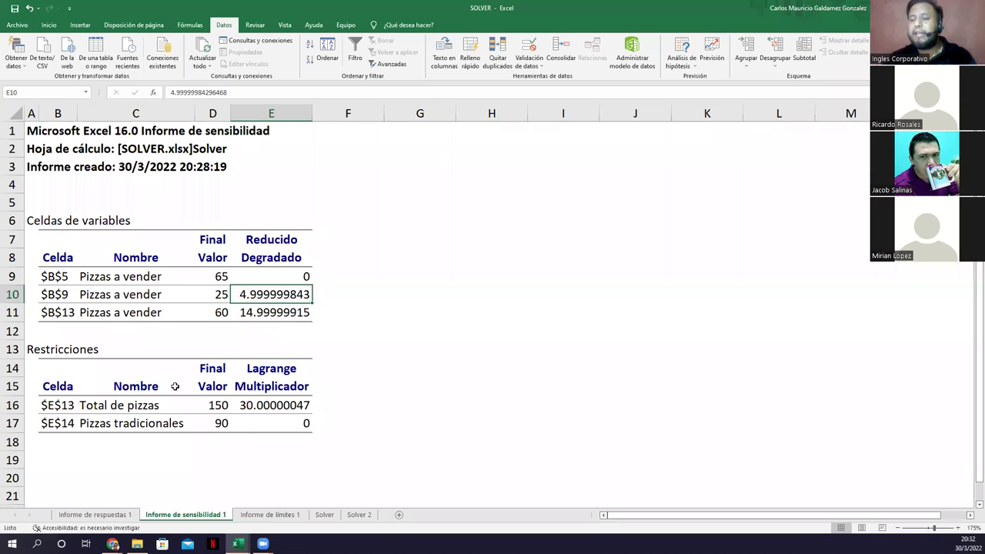
# - Locate the $B$13 variable in the sensitivity report and look up its quantity on the Solver sheet
pyautogui.press('Down')
pyautogui.press('Left')
pyautogui.press('Left')
pyautogui.press('Left')
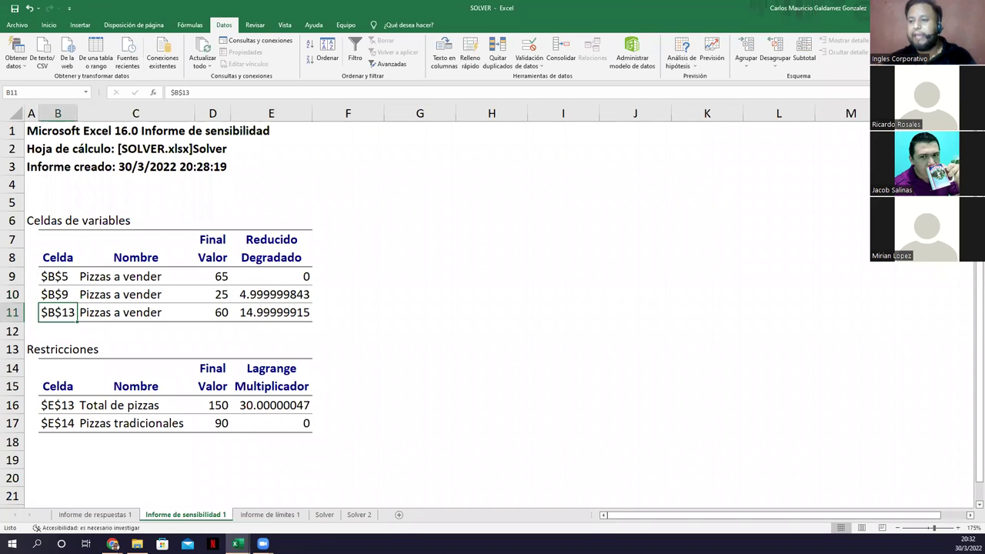
pyautogui.hotkey('ctrl', 'pagedown')
pyautogui.hotkey('ctrl', 'pagedown')
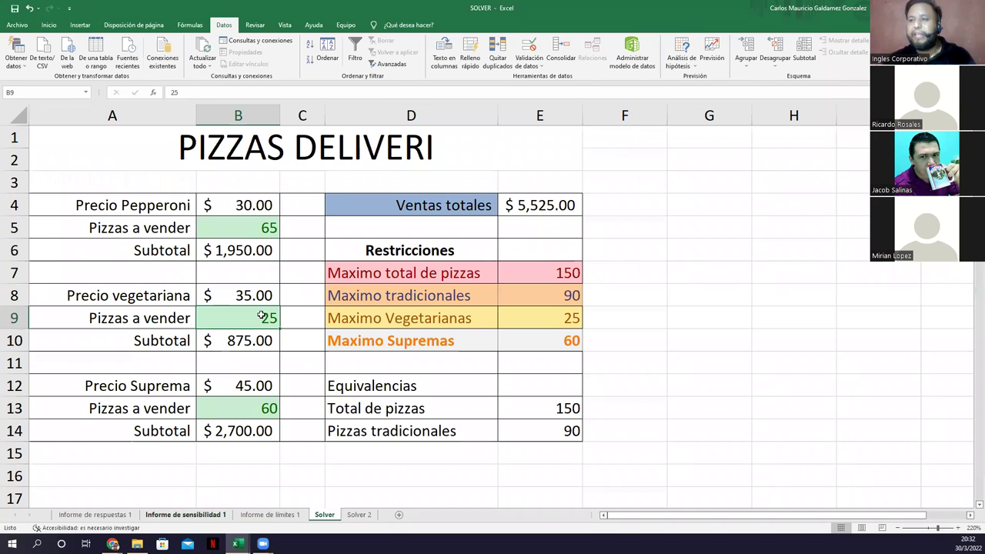
# - Return to the sensitivity report and compare the reduced gradients of $B$5, $B$9 and $B$13
pyautogui.hotkey('ctrl', 'pageup')
pyautogui.hotkey('ctrl', 'pageup')
pyautogui.moveTo(254, 297); pyautogui.dragTo(254, 311)
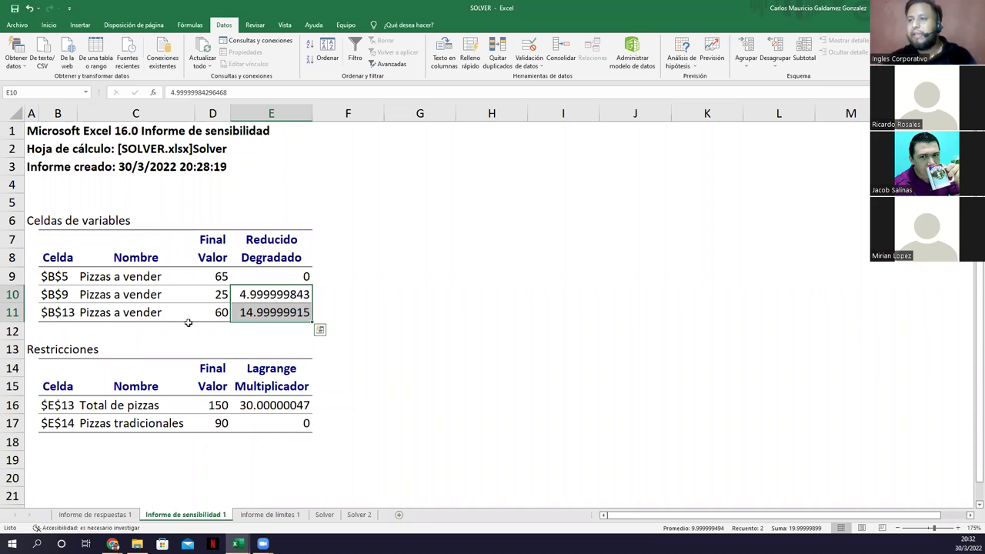
pyautogui.click(265, 314)
pyautogui.moveTo(258, 277); pyautogui.dragTo(261, 311)
pyautogui.click(262, 312)
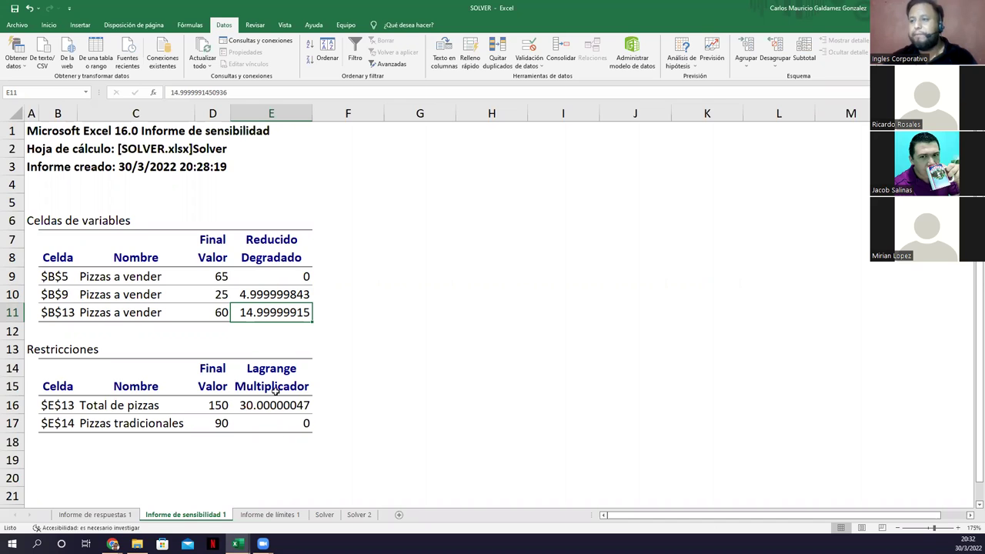
# - Review the Lagrange Multiplicador heading and the $E$13 and $E$14 cell references in the Restricciones table
pyautogui.press('Down')
pyautogui.press('Down')
pyautogui.press('Down')
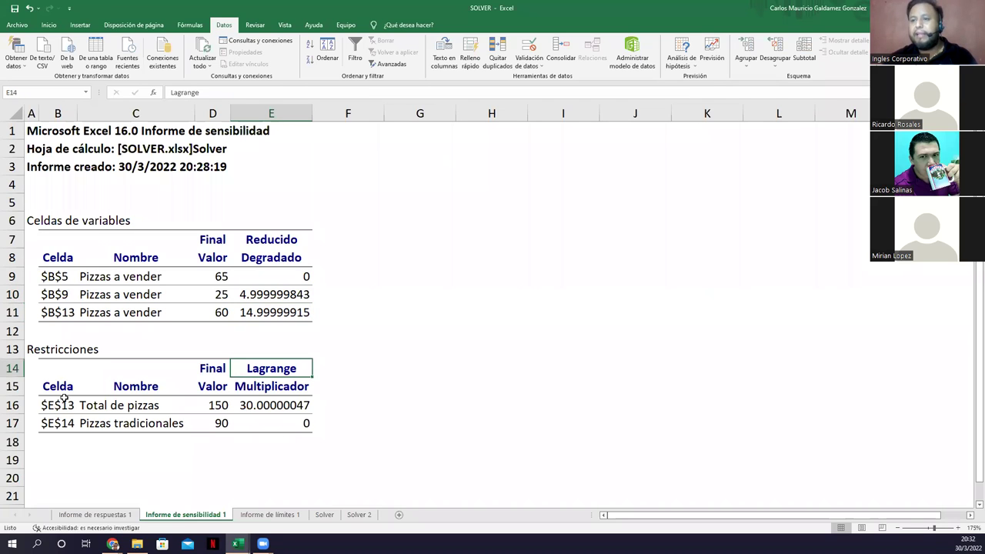
pyautogui.click(47, 354)
pyautogui.click(54, 406)
pyautogui.keyDown('shift'); pyautogui.click(56, 419); pyautogui.keyUp('shift')
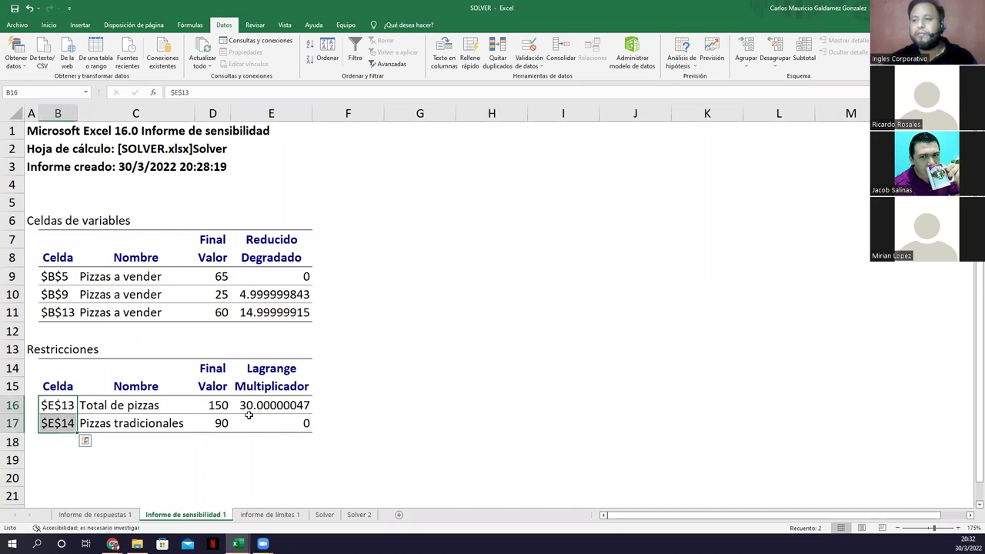
# - Examine the Lagrange multipliers for Total de pizzas and Pizzas tradicionales, including the final value of Pizzas tradicionales
pyautogui.click(136, 412)
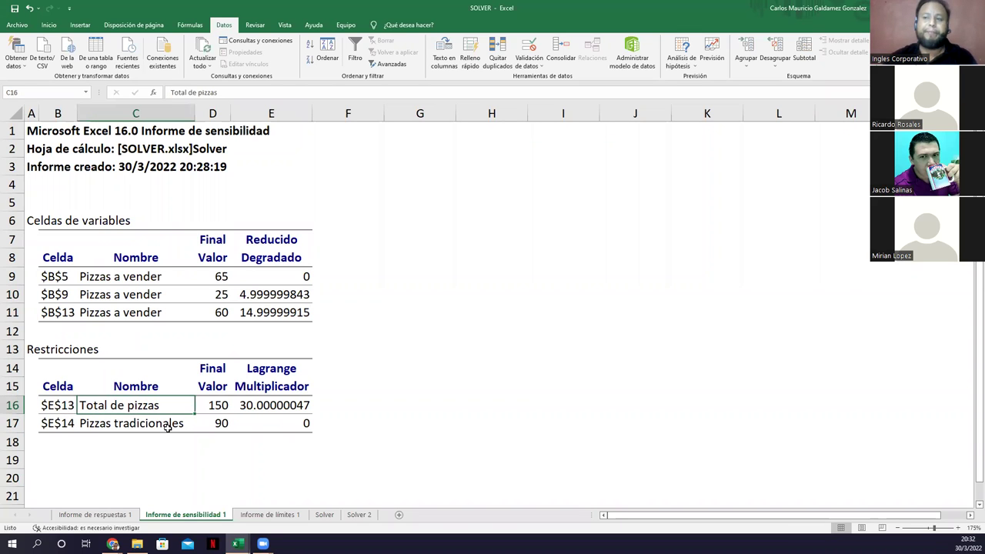
pyautogui.click(168, 427)
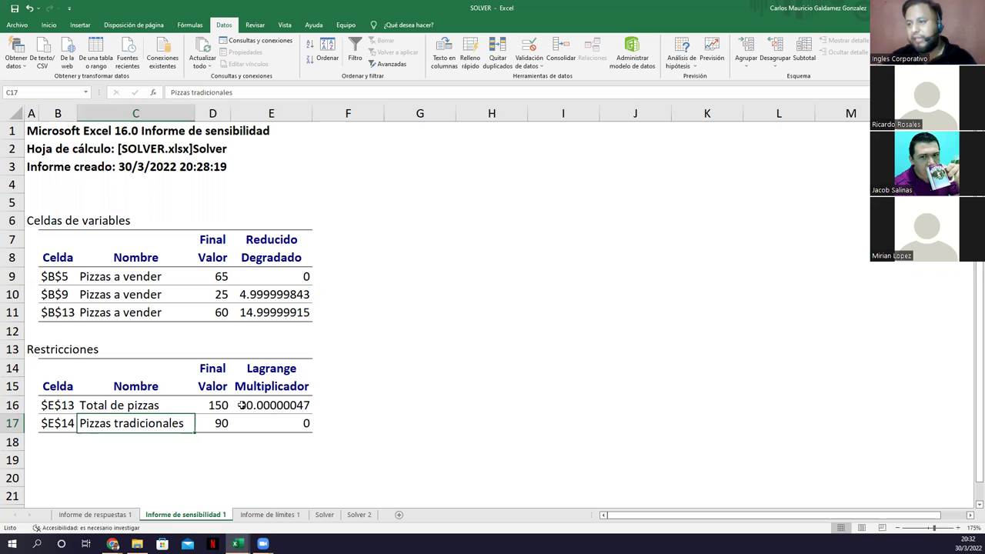
pyautogui.click(249, 408)
pyautogui.click(222, 425)
pyautogui.click(295, 423)
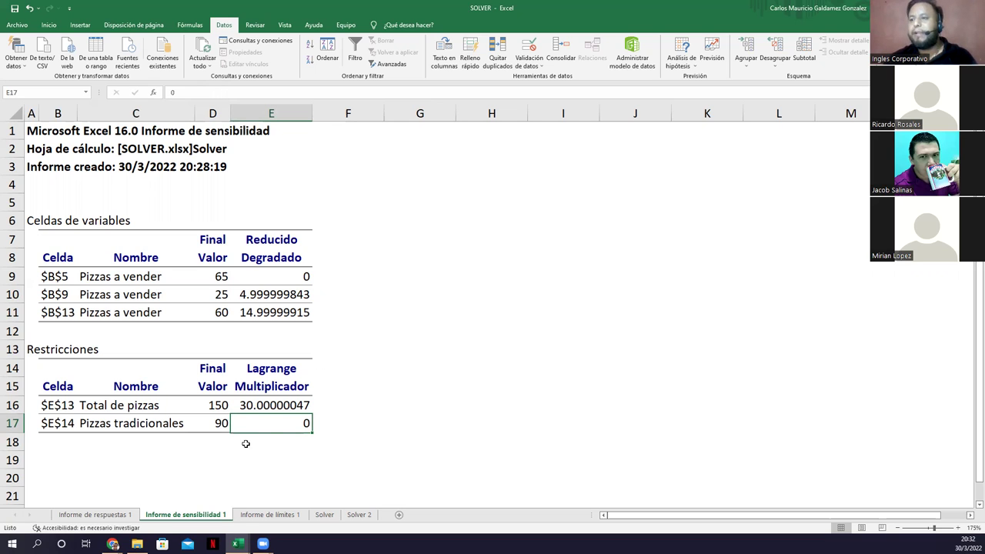
pyautogui.press('Up')
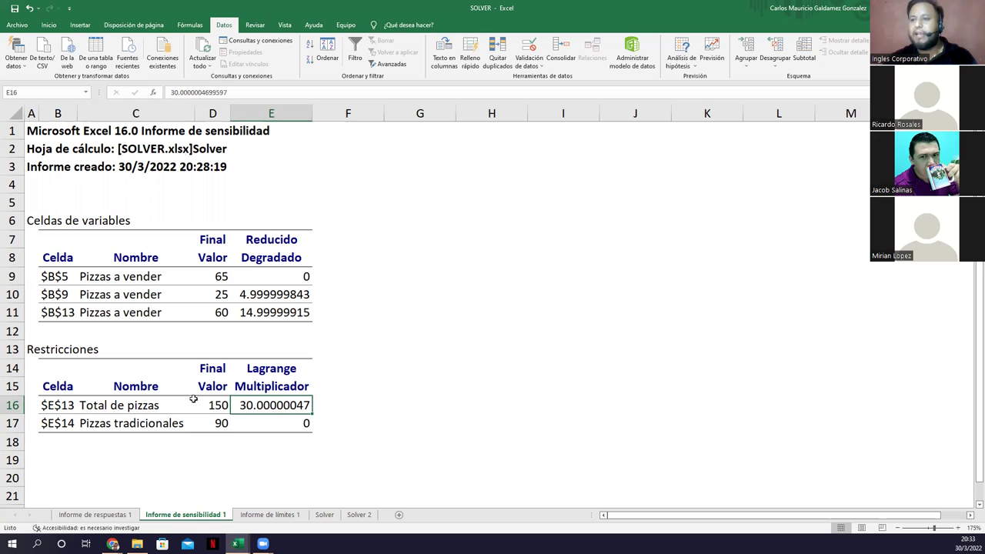
# - Open the Informe de límites 1 sheet, check its objective cell, and widen column C to fit the full names
pyautogui.click(258, 518)
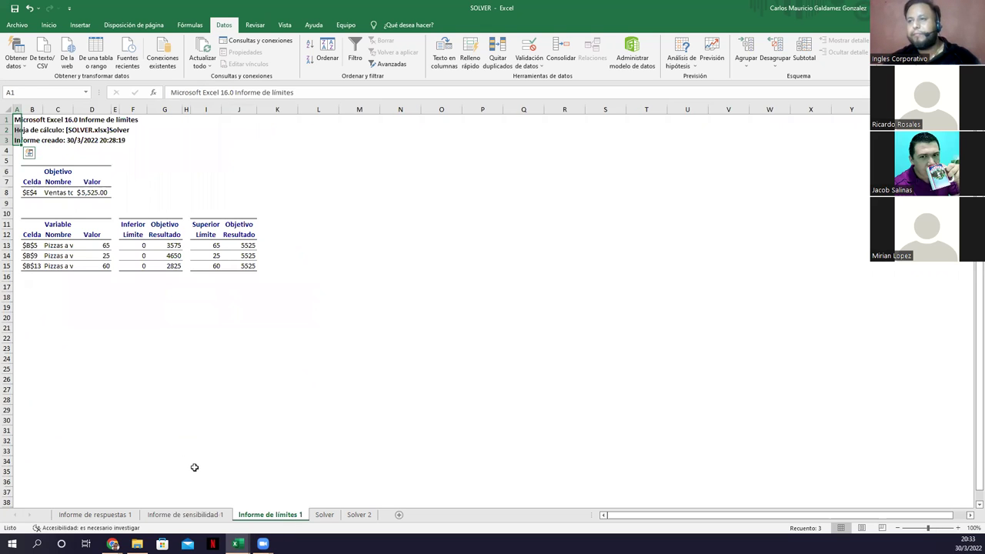
pyautogui.scroll(2, 195, 467)
pyautogui.scroll(2, 193, 466)
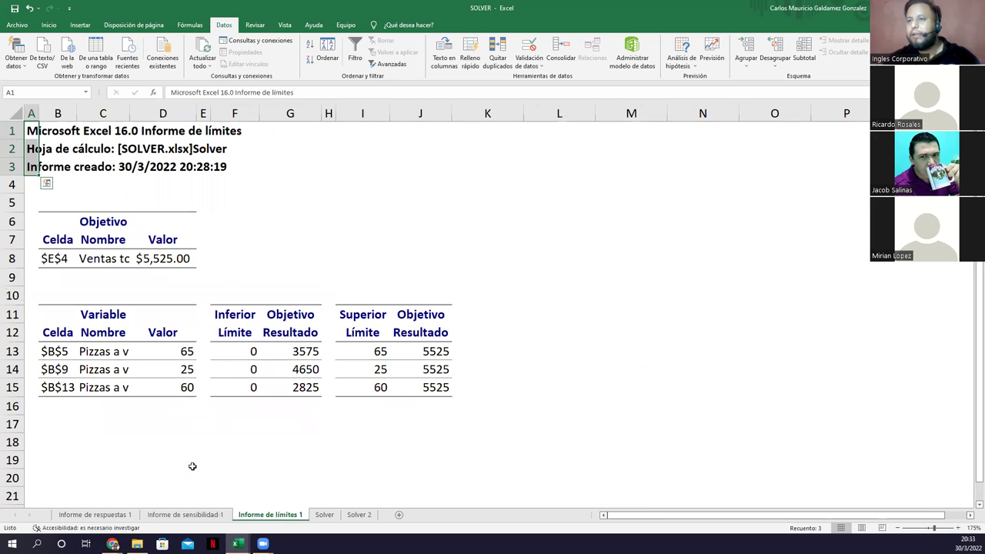
pyautogui.scroll(2, 192, 467)
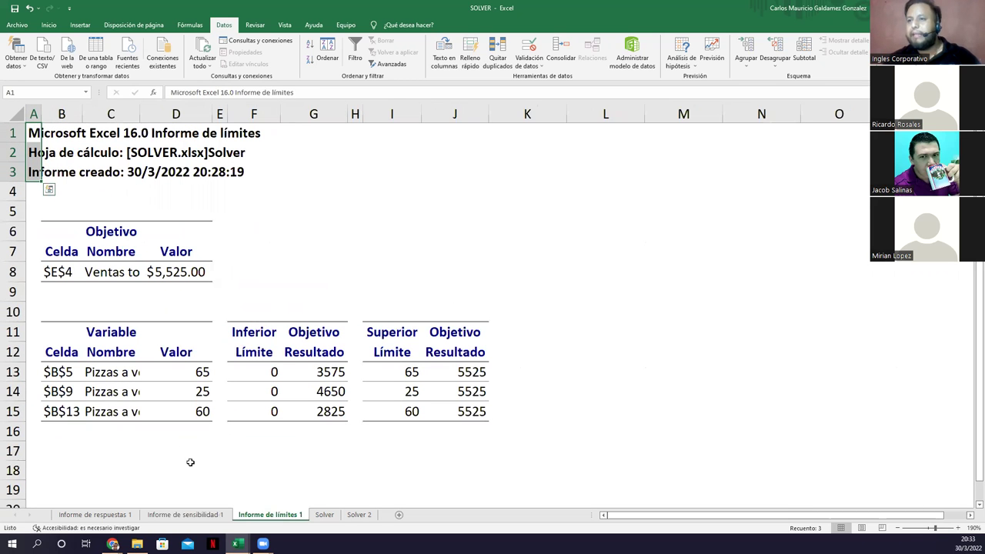
pyautogui.click(51, 277)
pyautogui.click(105, 272)
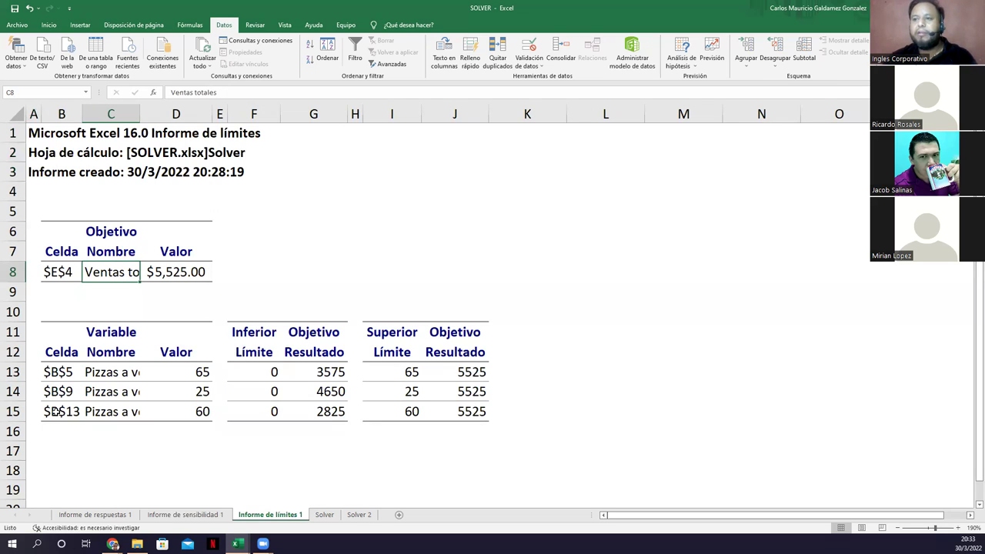
pyautogui.moveTo(139, 114); pyautogui.dragTo(184, 165)
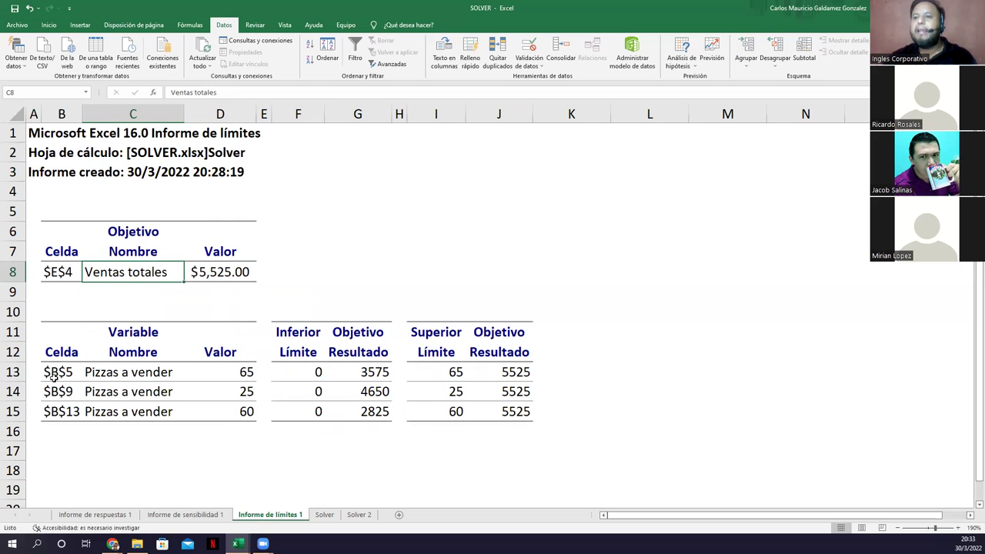
# - Examine the variable cells and values, then compare their lower limits and objective results with the Ventas totales value
pyautogui.moveTo(53, 374); pyautogui.dragTo(58, 412)
pyautogui.moveTo(237, 366); pyautogui.dragTo(237, 412)
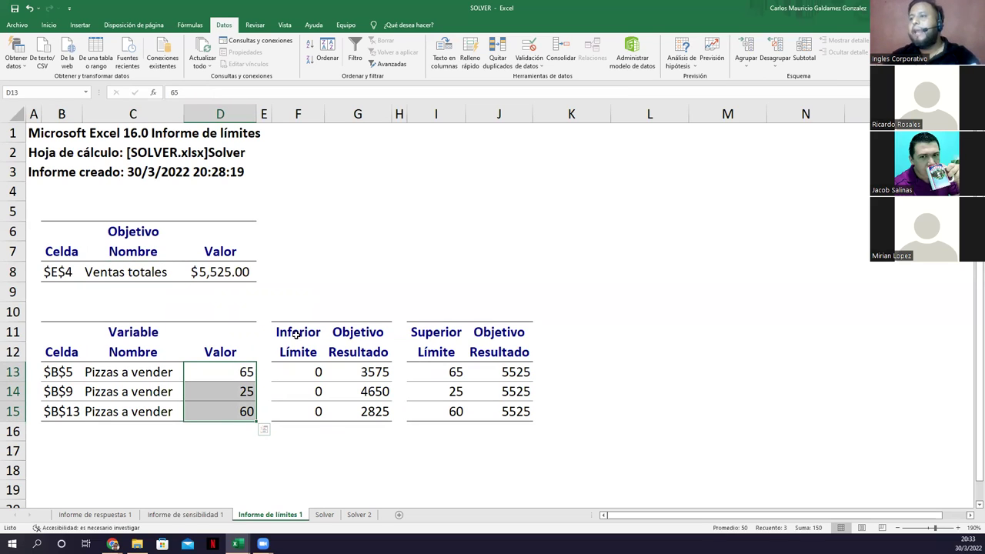
pyautogui.moveTo(297, 334); pyautogui.dragTo(297, 350)
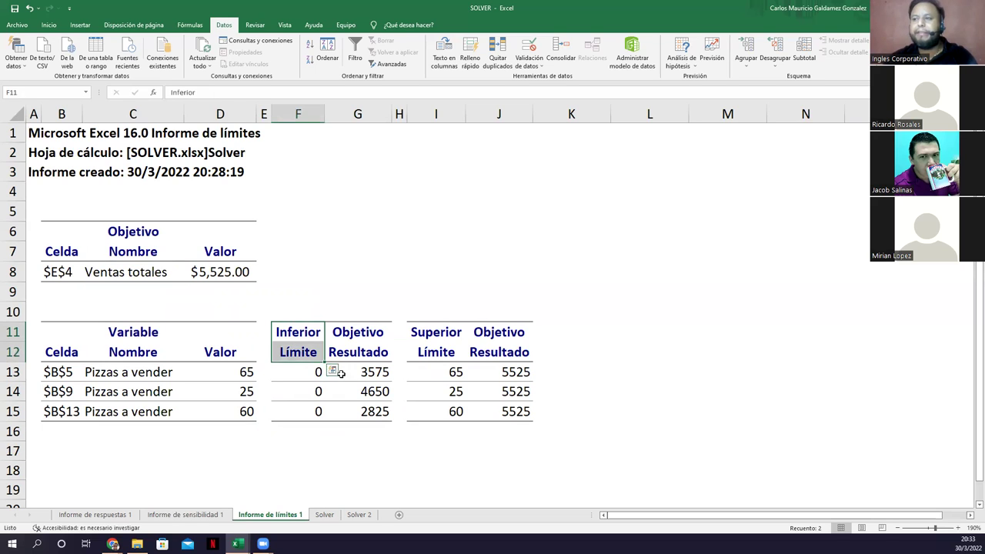
pyautogui.moveTo(356, 333); pyautogui.dragTo(359, 408)
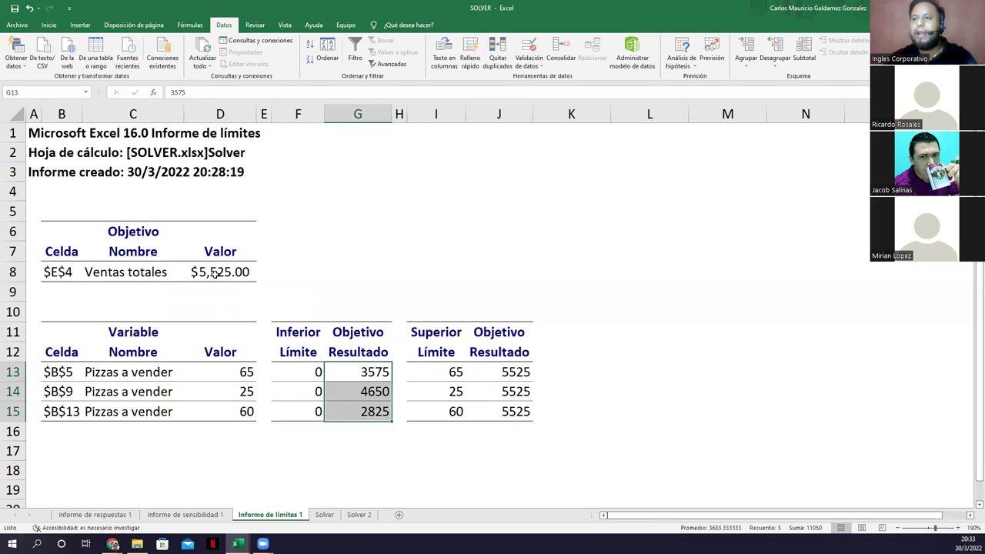
pyautogui.click(225, 267)
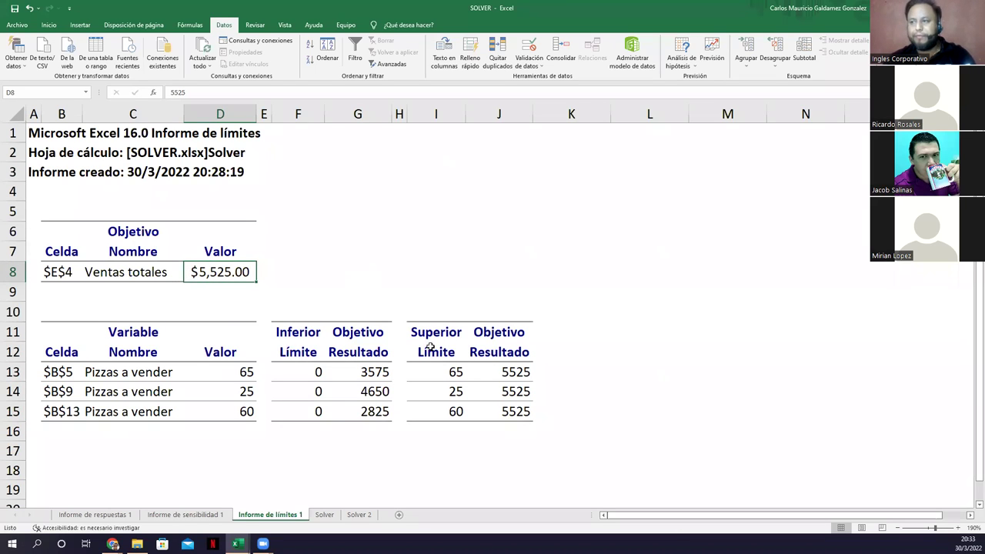
pyautogui.click(307, 373)
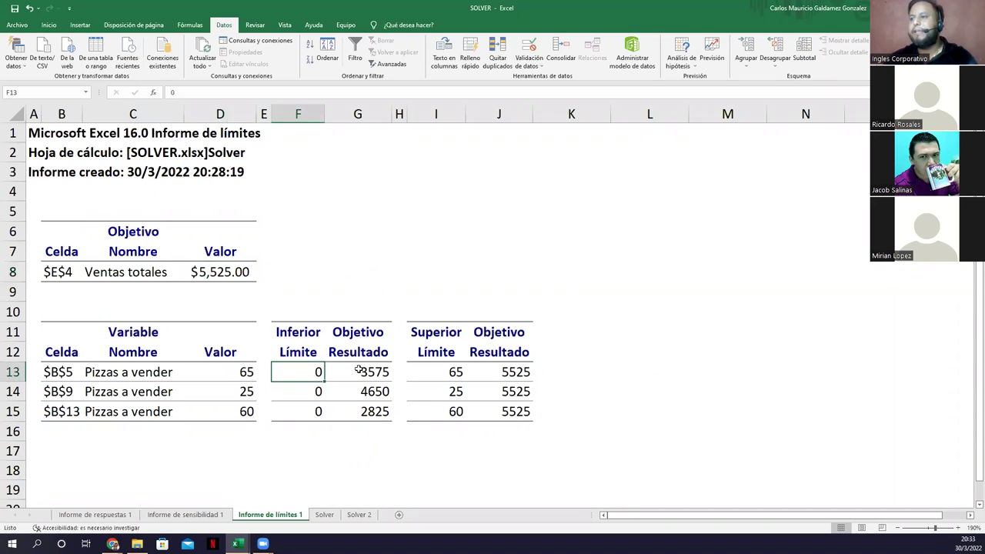
# - Review the Superior Límite column and compare its objective results with the variable values and the Ventas totales amount
pyautogui.moveTo(432, 340); pyautogui.dragTo(431, 358)
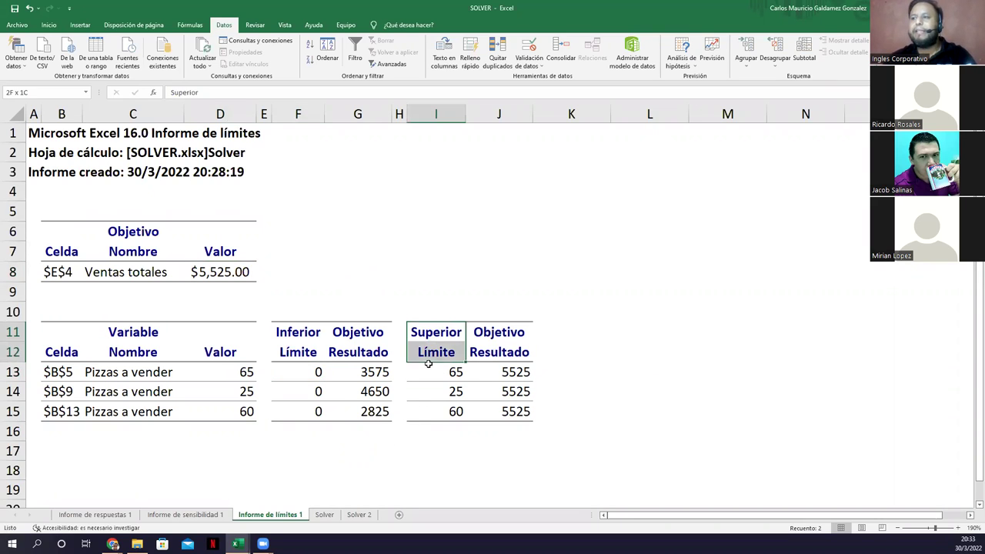
pyautogui.moveTo(235, 373); pyautogui.dragTo(240, 414)
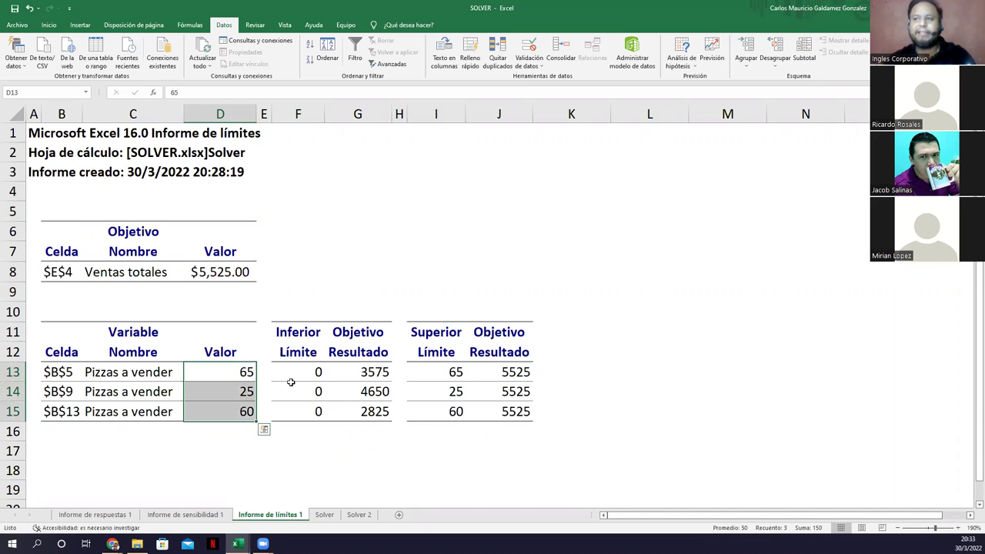
pyautogui.moveTo(504, 375); pyautogui.dragTo(502, 414)
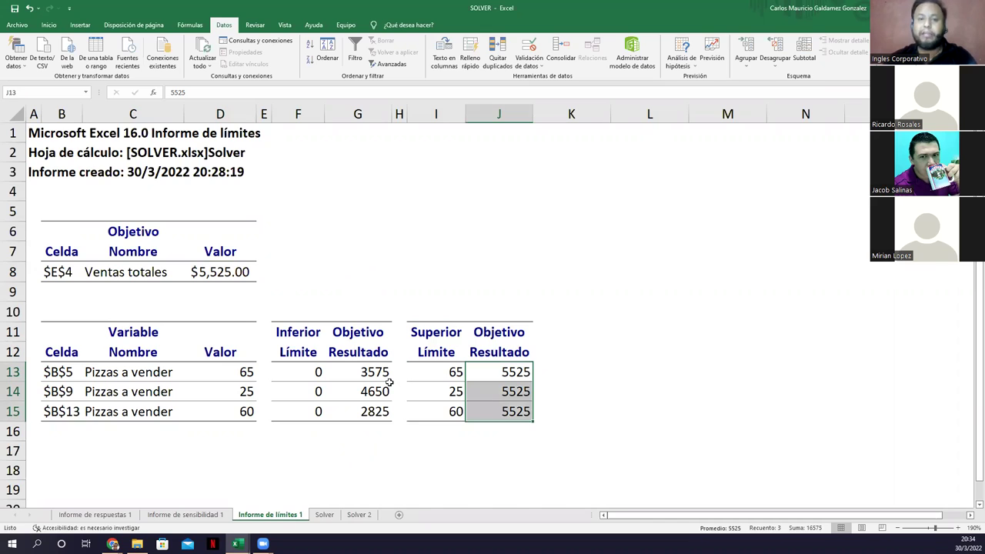
pyautogui.click(230, 274)
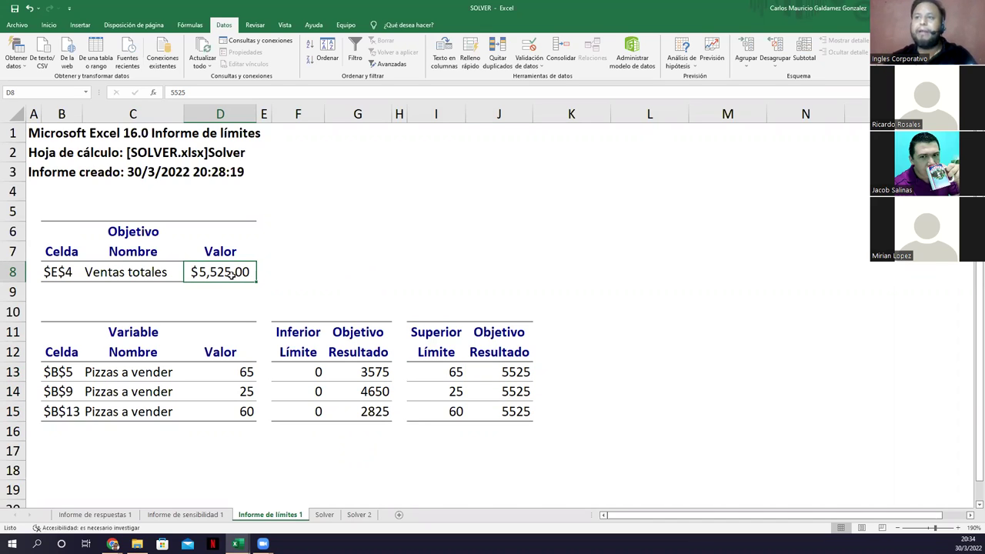
pyautogui.moveTo(228, 371); pyautogui.dragTo(231, 413)
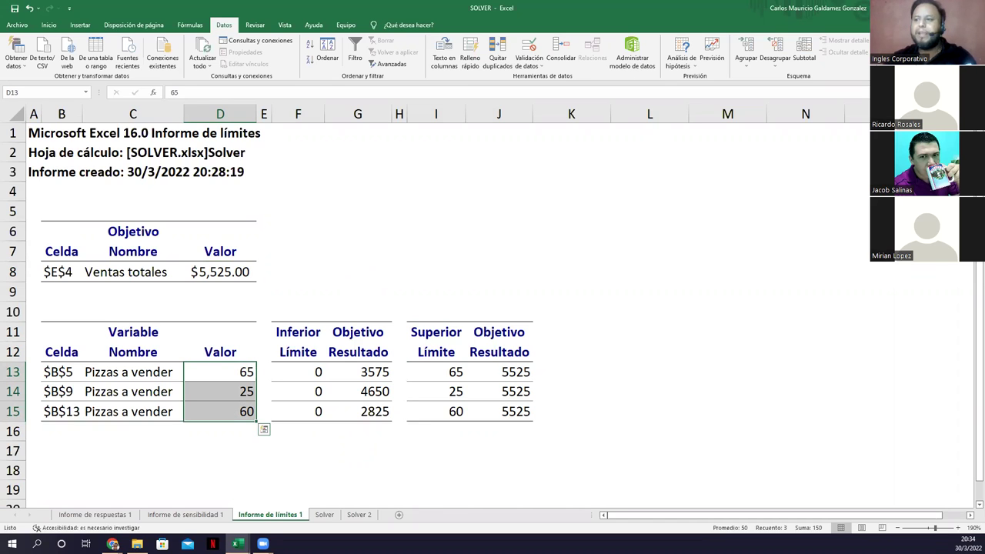
# - Revisit the pizza model on the Solver sheet and go over the answer, sensitivity and limits reports again
pyautogui.click(325, 515)
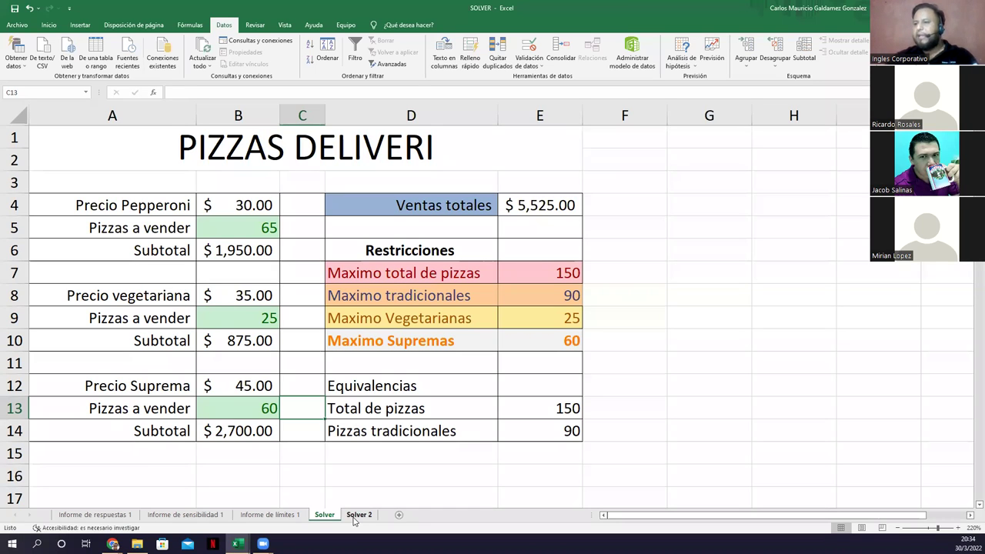
pyautogui.click(95, 514)
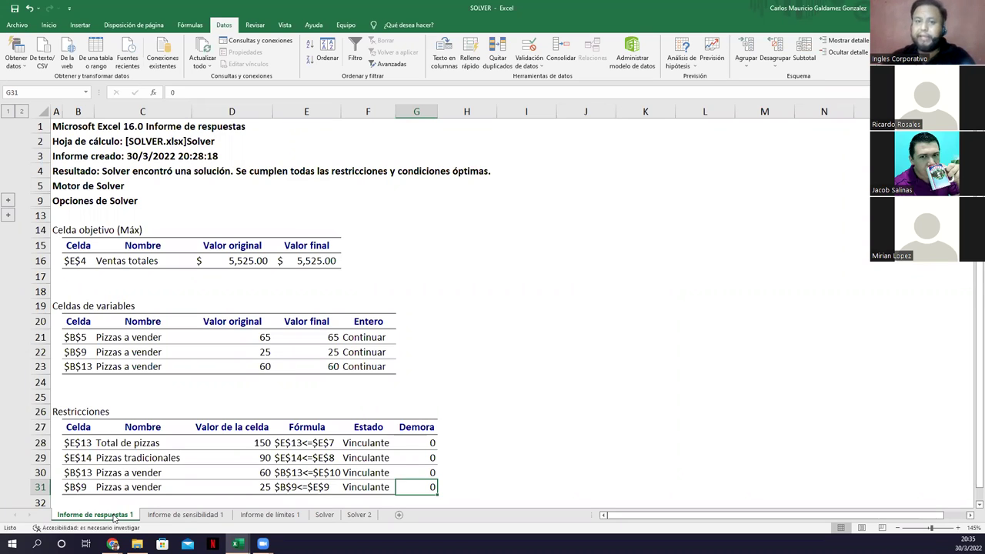
pyautogui.click(224, 466)
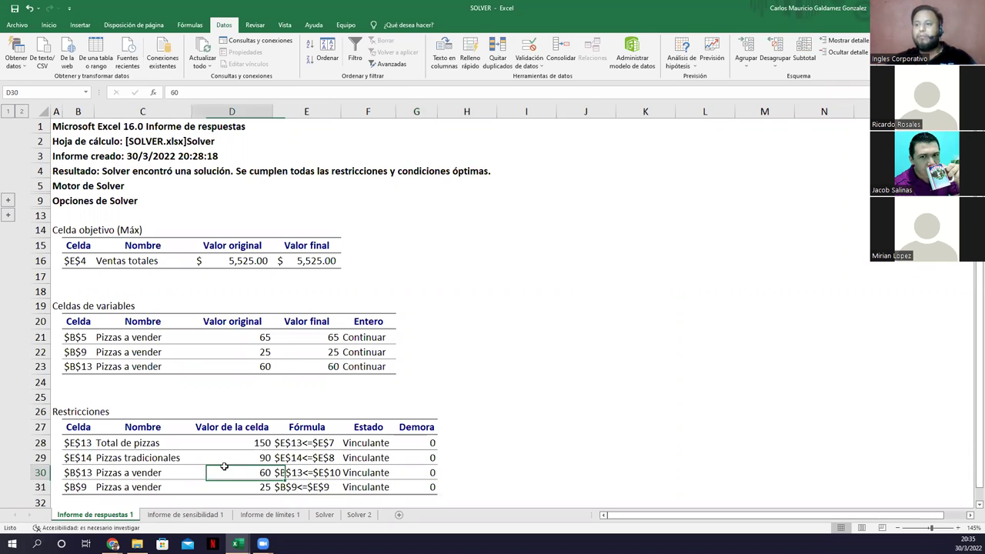
pyautogui.click(202, 515)
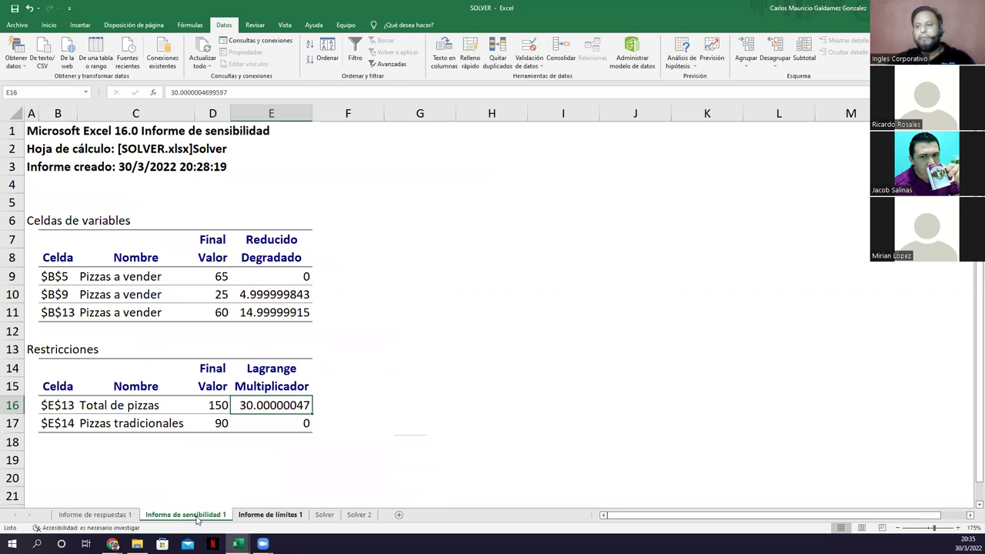
pyautogui.click(272, 520)
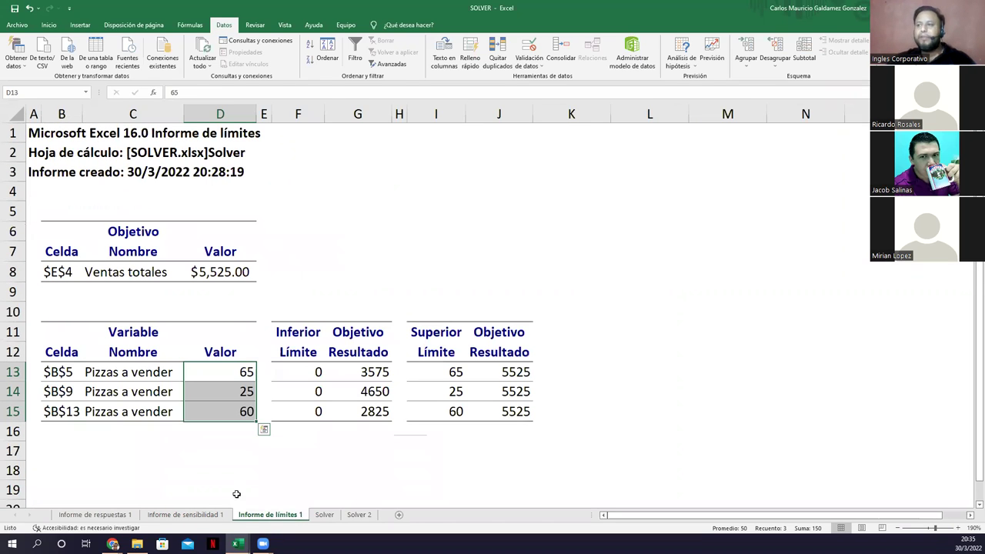
pyautogui.click(184, 515)
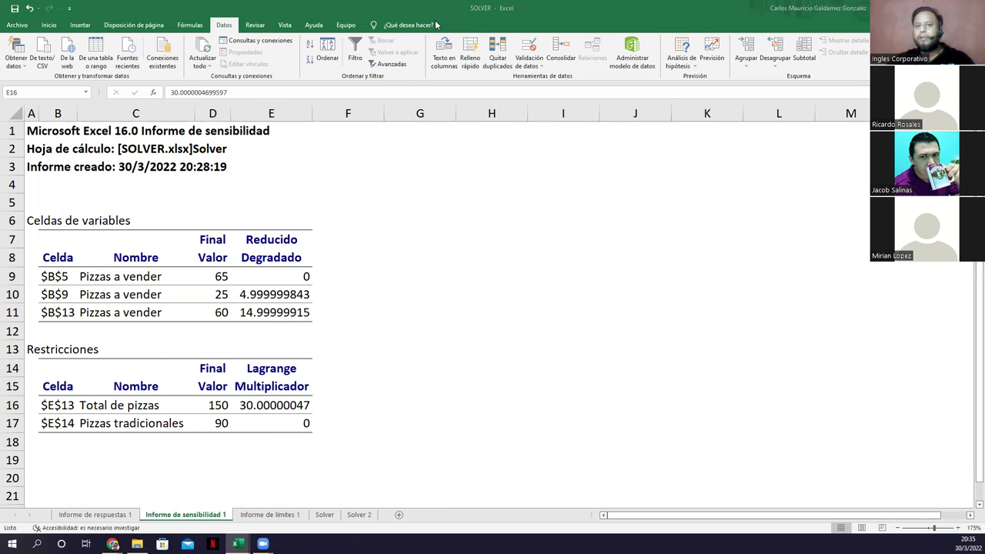
# - Open the Solver 2 sheet and enlarge the view to read the PEDIDO OPTIMO order table and its restrictions
pyautogui.click(358, 517)
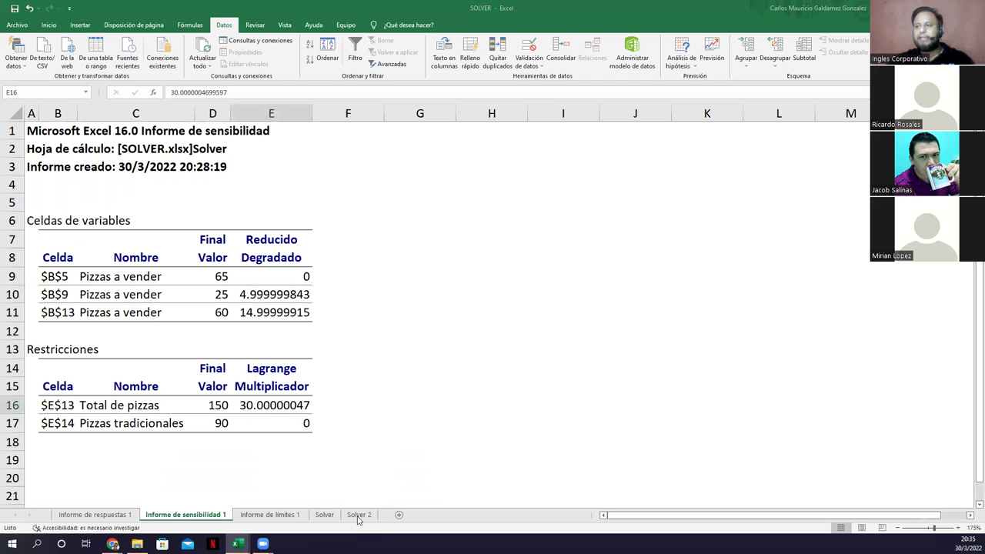
pyautogui.click(358, 517)
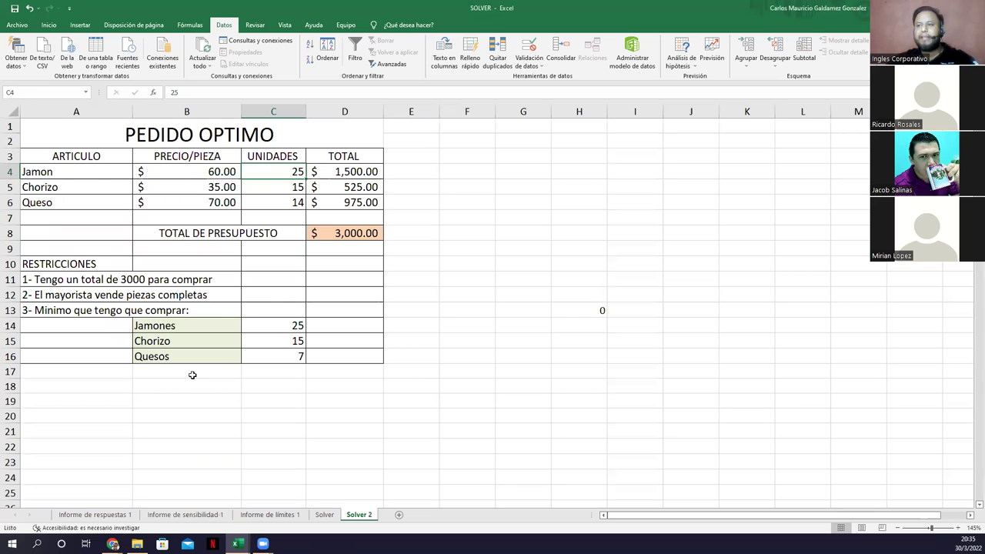
pyautogui.scroll(3, 197, 383)
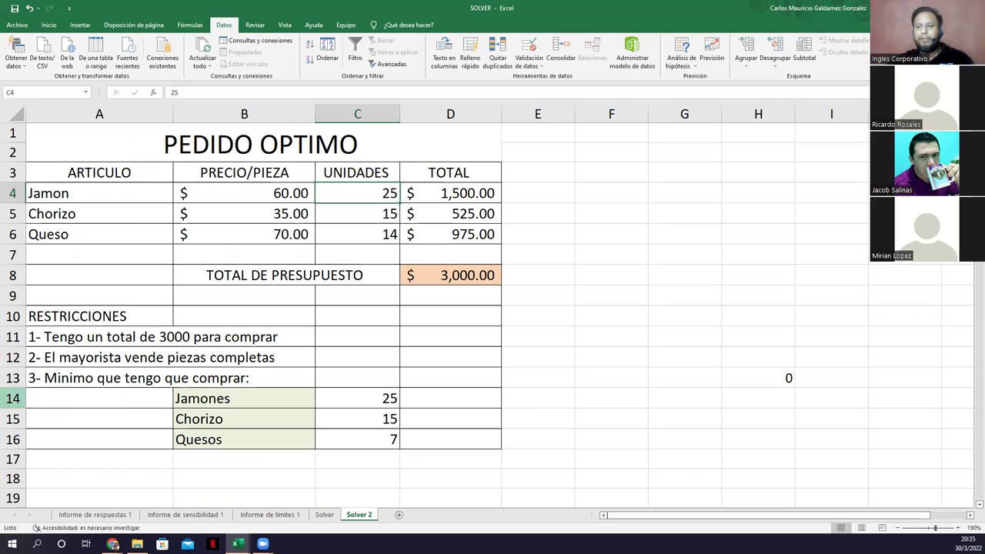
# - Permanently delete the Informe de respuestas 1, Informe de sensibilidad 1 and Informe de límites 1 sheets
pyautogui.rightClick(117, 520)
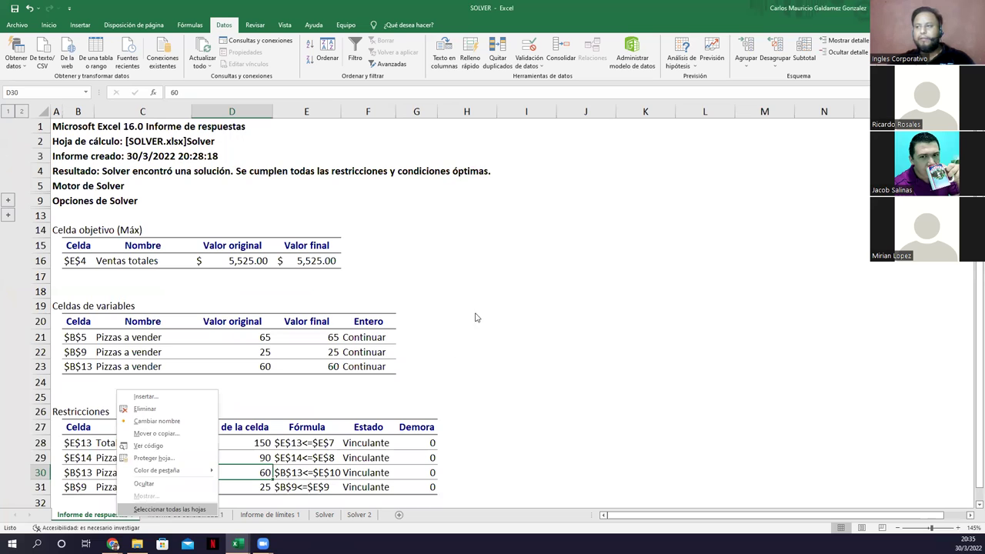
pyautogui.press('e')
pyautogui.press('Return')
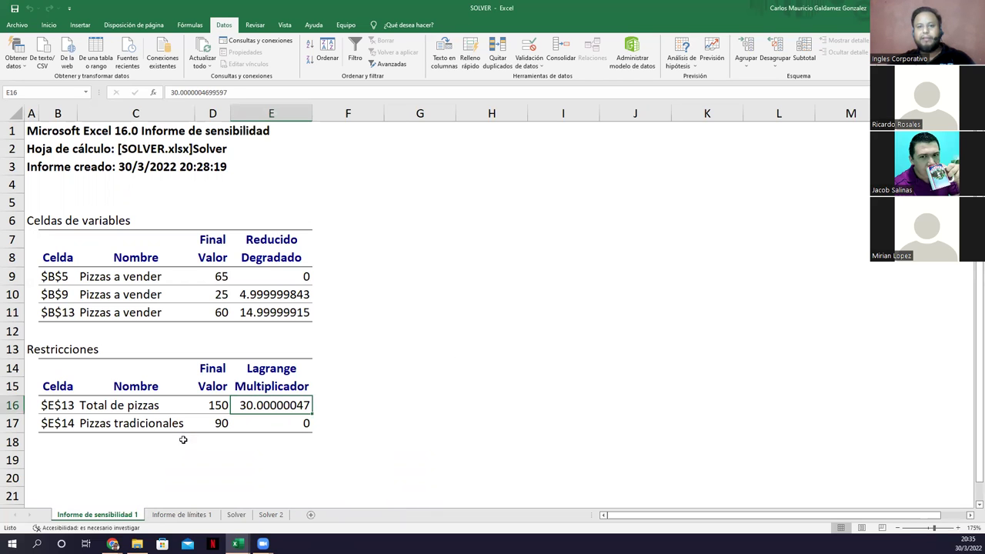
pyautogui.rightClick(120, 516)
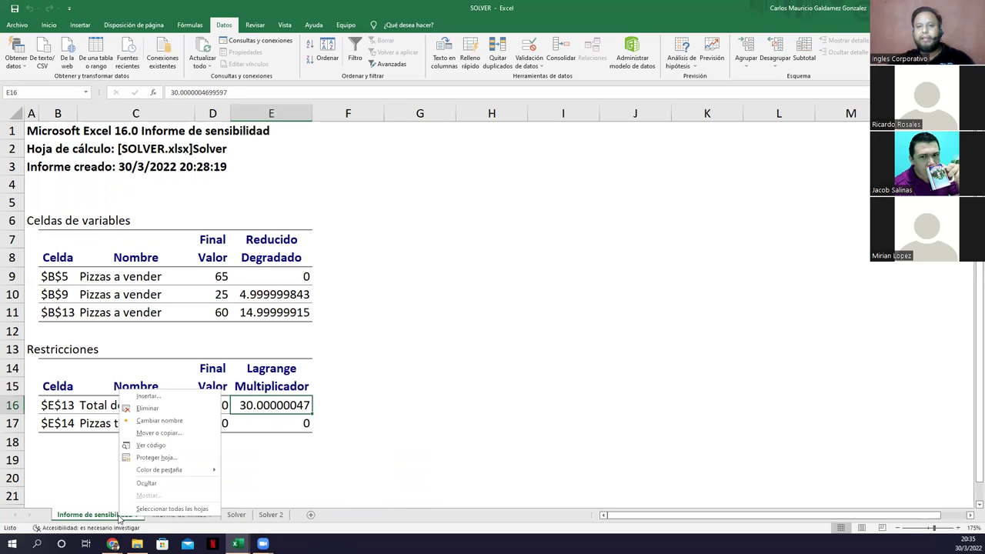
pyautogui.click(143, 409)
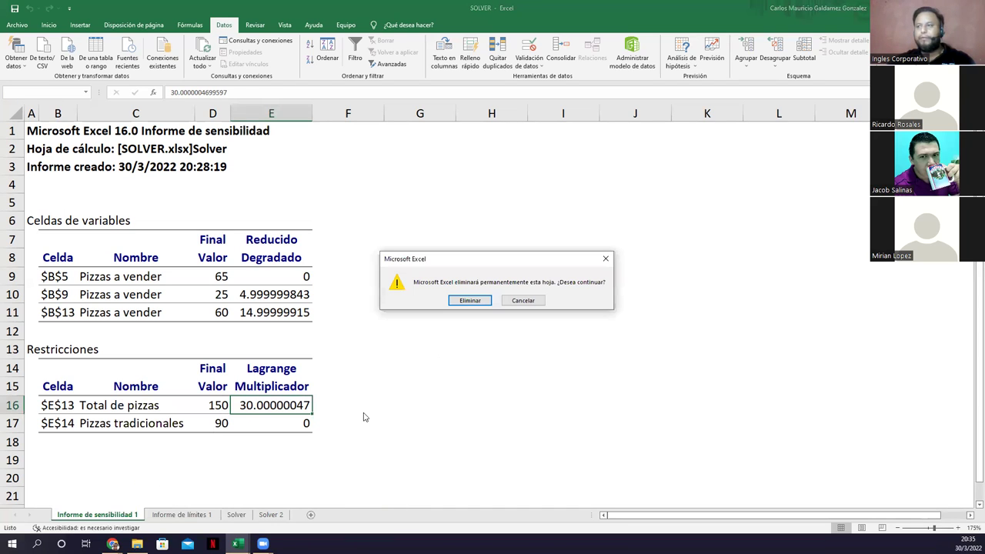
pyautogui.click(467, 300)
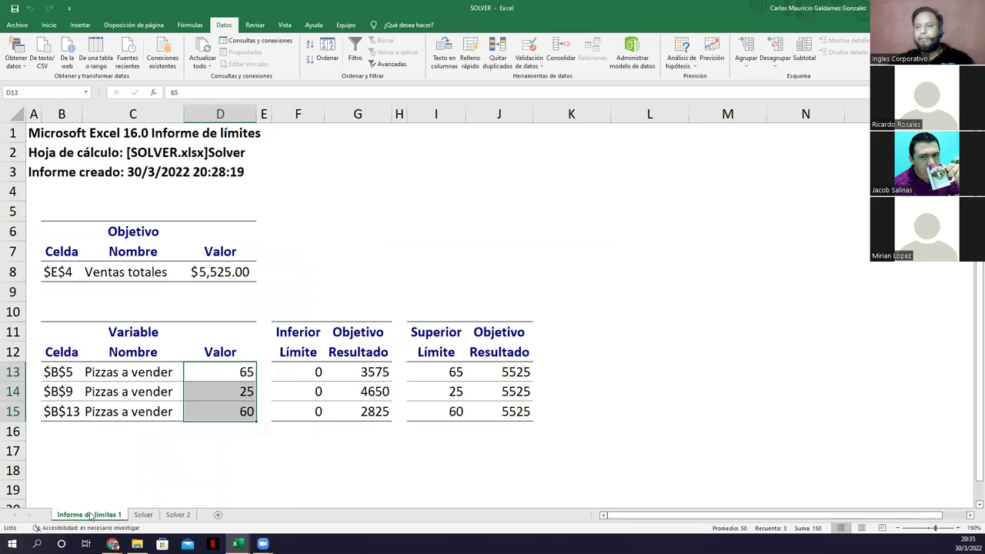
pyautogui.hotkey('alt', 'e')
pyautogui.press('l')
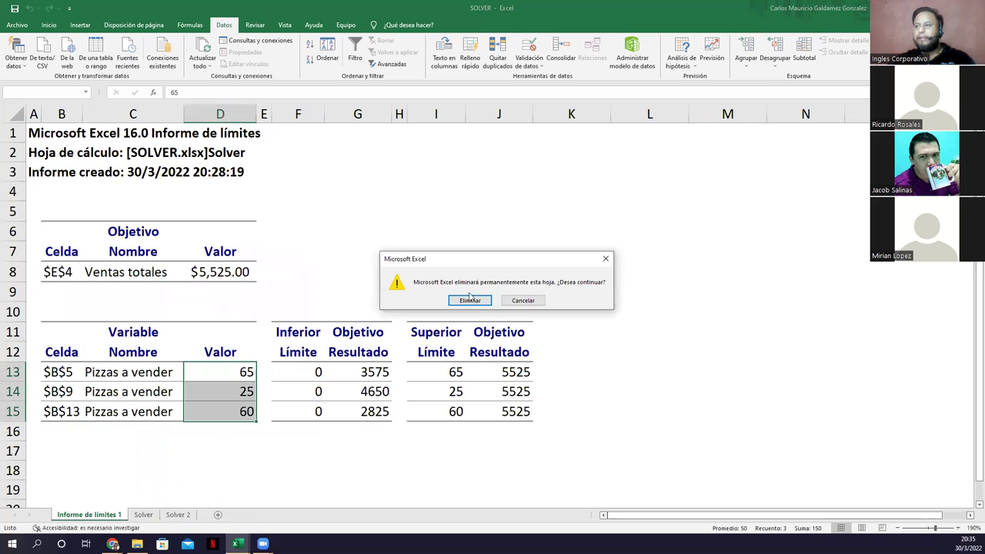
pyautogui.click(470, 300)
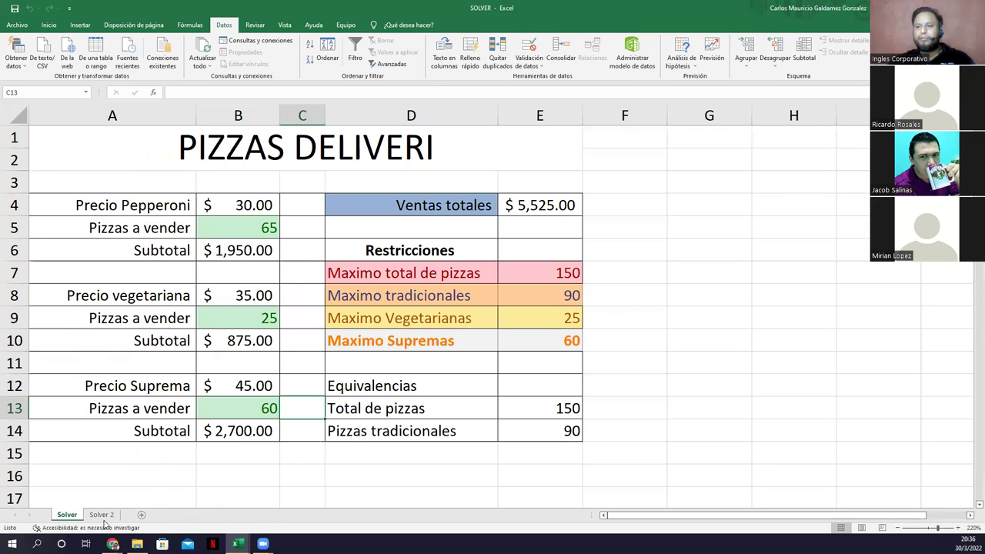
# - Return to the Solver 2 sheet and examine the UNIDADES cells C4:C6, the total budget formula in D8 and the RESTRICCIONES area
pyautogui.hotkey('ctrl', 'pagedown')
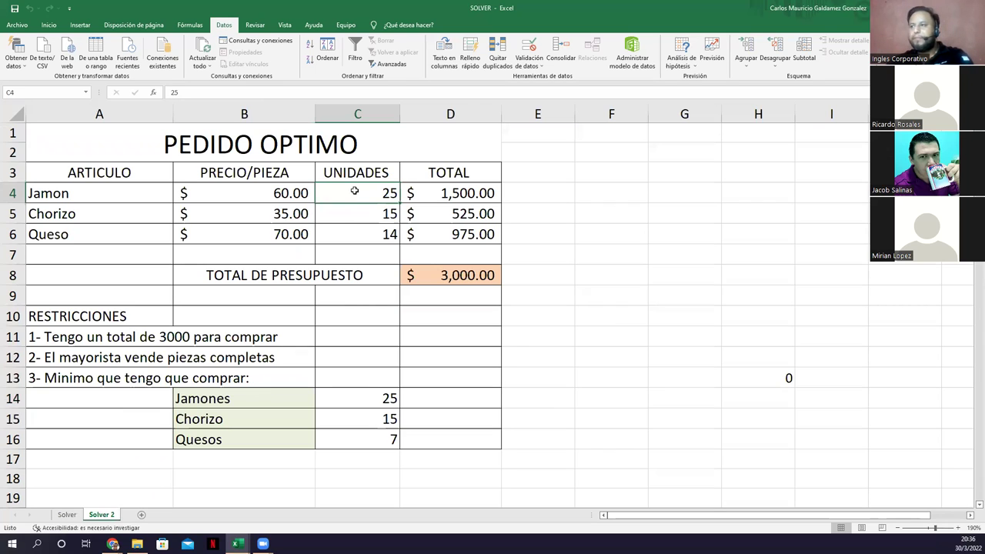
pyautogui.keyDown('shift'); pyautogui.click(358, 231); pyautogui.keyUp('shift')
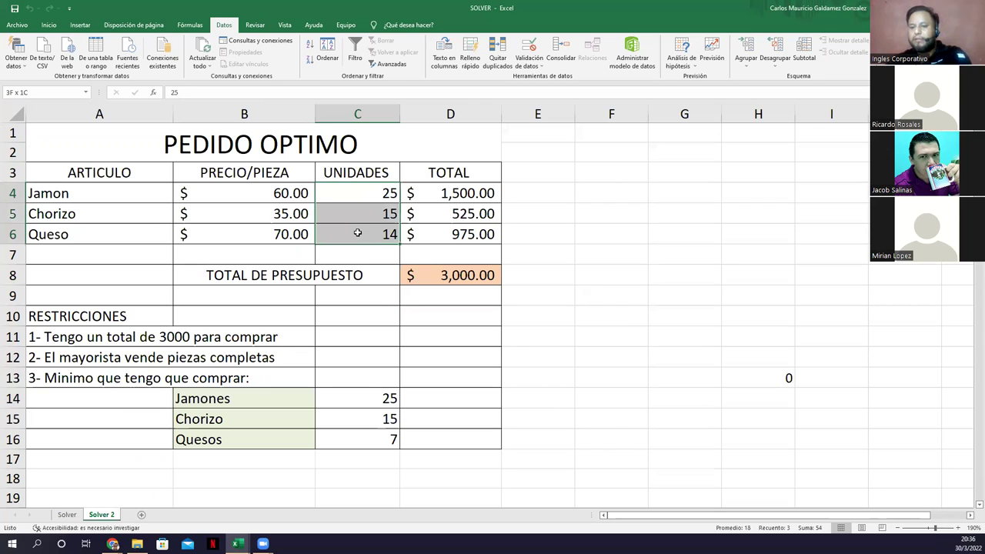
pyautogui.click(424, 281)
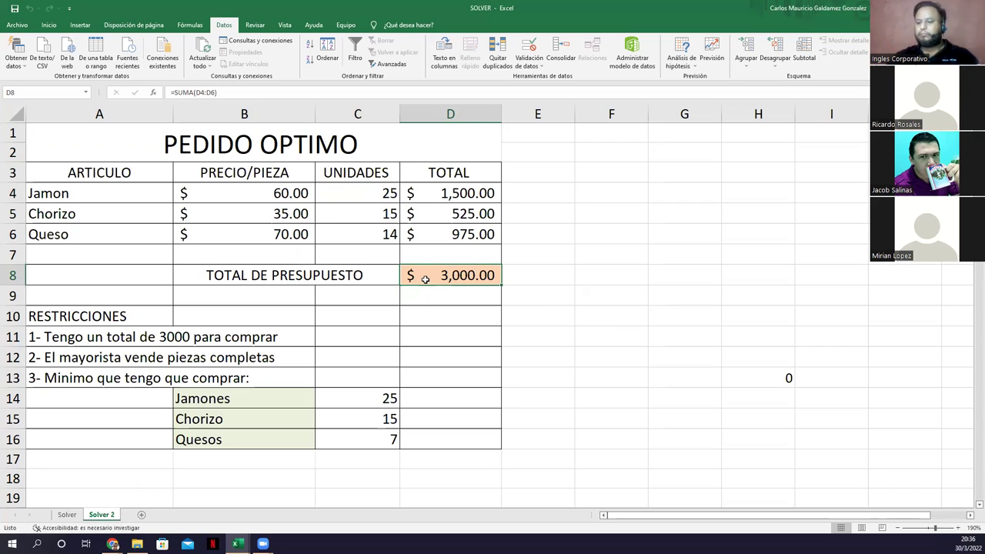
pyautogui.click(290, 322)
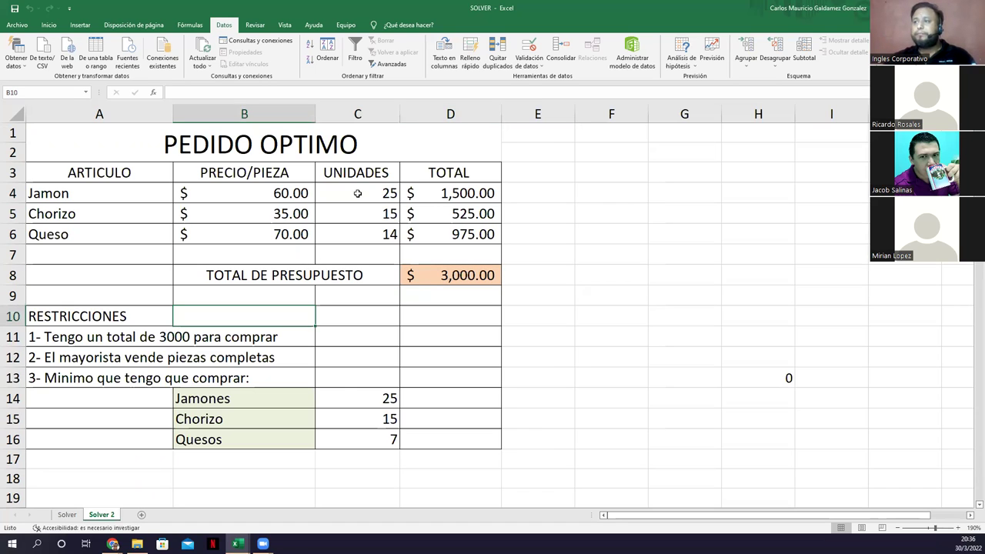
# - Clear the total budget formula from D8 on the Solver 2 sheet
pyautogui.click(357, 196)
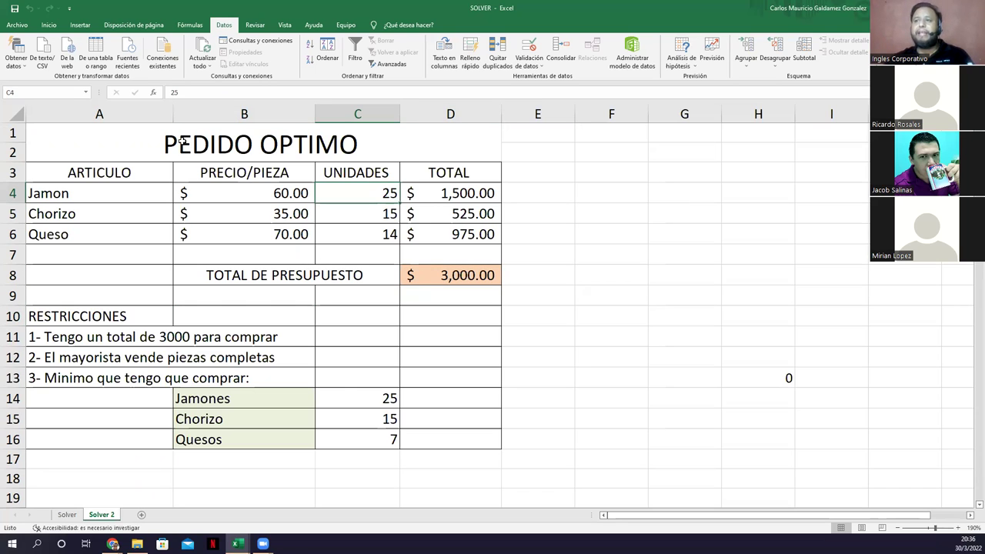
pyautogui.hotkey('ctrl', 'Home')
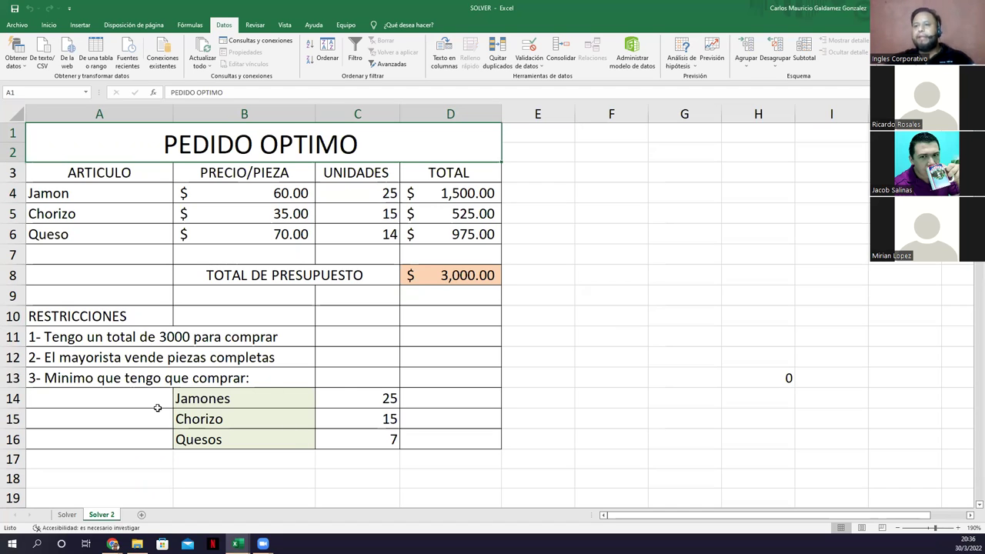
pyautogui.click(338, 357)
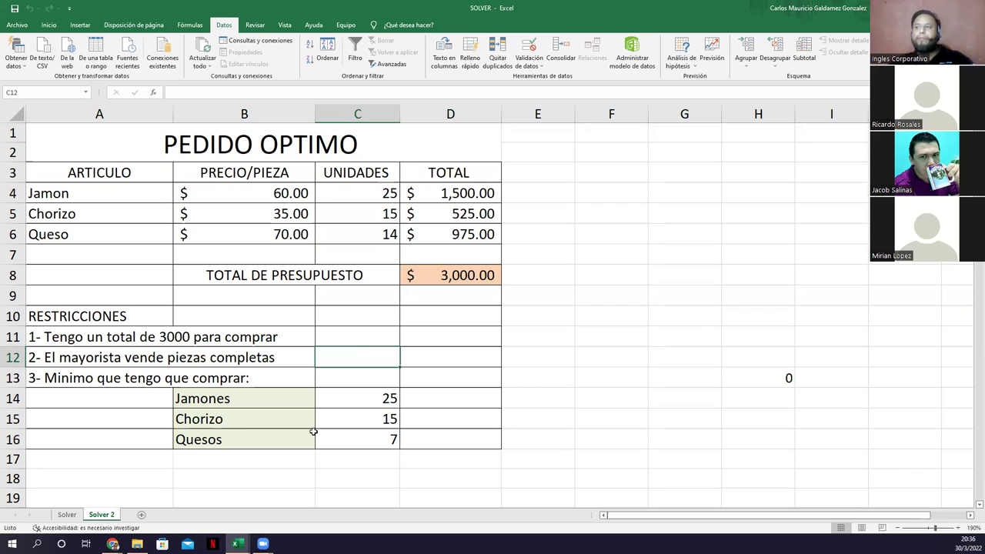
pyautogui.click(450, 279)
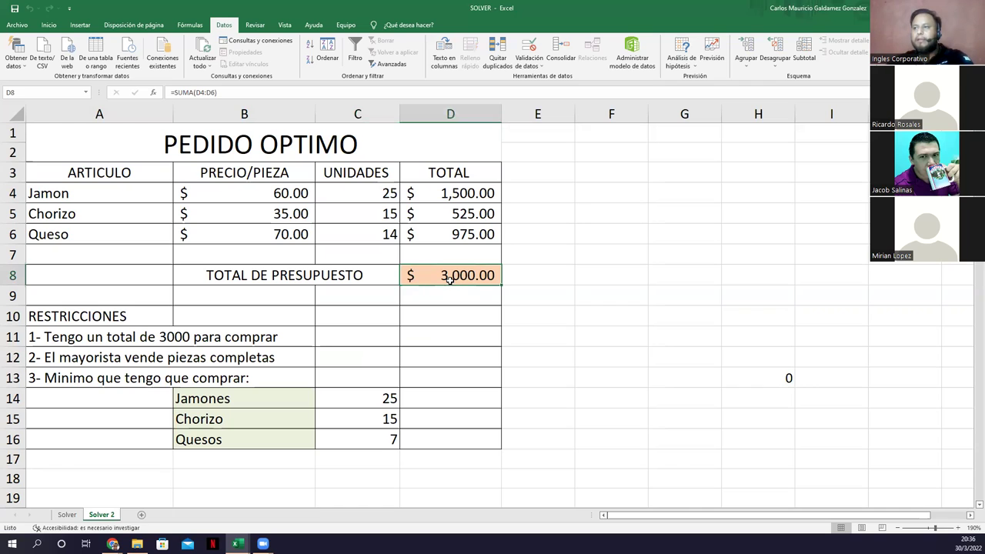
pyautogui.doubleClick(450, 280)
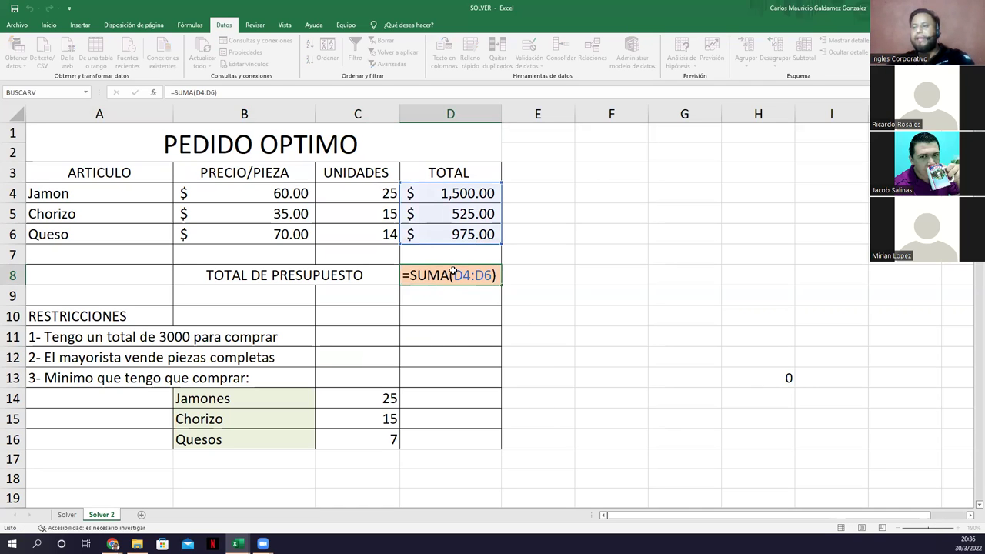
pyautogui.press('Escape')
pyautogui.press('Delete')
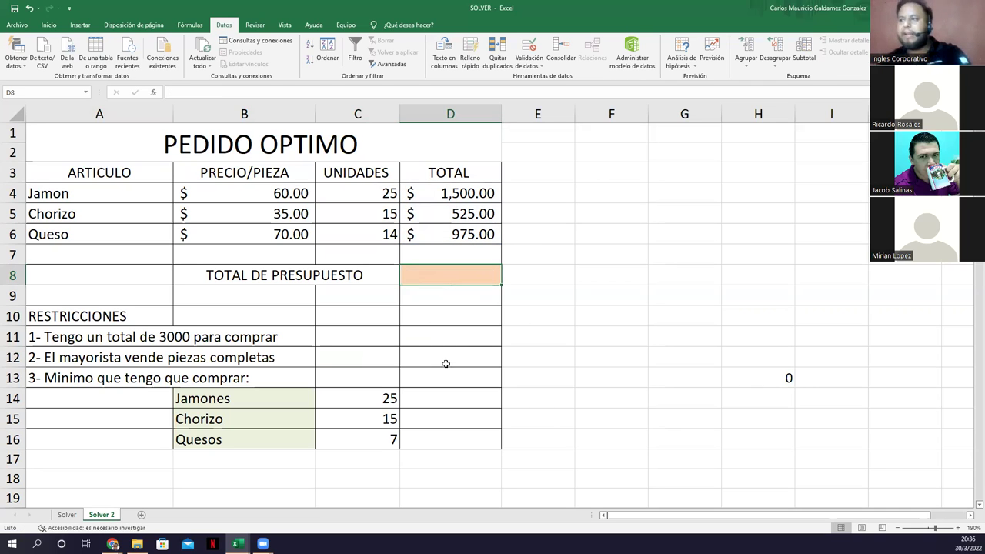
# - Clear the UNIDADES quantities for Jamon, Chorizo and Queso in C4:C6
pyautogui.moveTo(385, 193); pyautogui.dragTo(375, 231)
pyautogui.press('BackSpace')
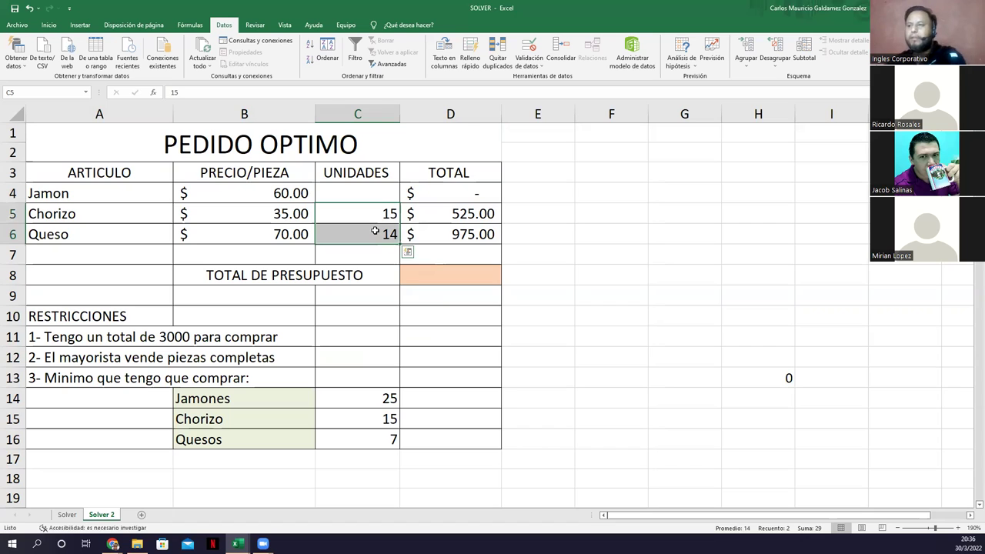
pyautogui.press('Delete')
# - Examine the minimum purchase quantities in B14:C16, the empty UNIDADES cells C4:C6 and the TOTAL formula in D4
pyautogui.click(422, 282)
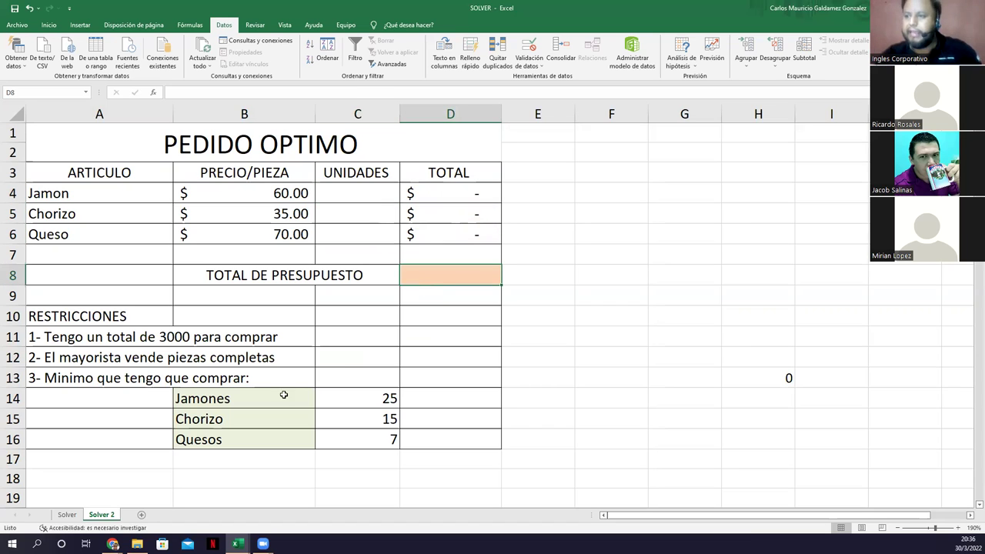
pyautogui.moveTo(247, 399); pyautogui.dragTo(231, 440)
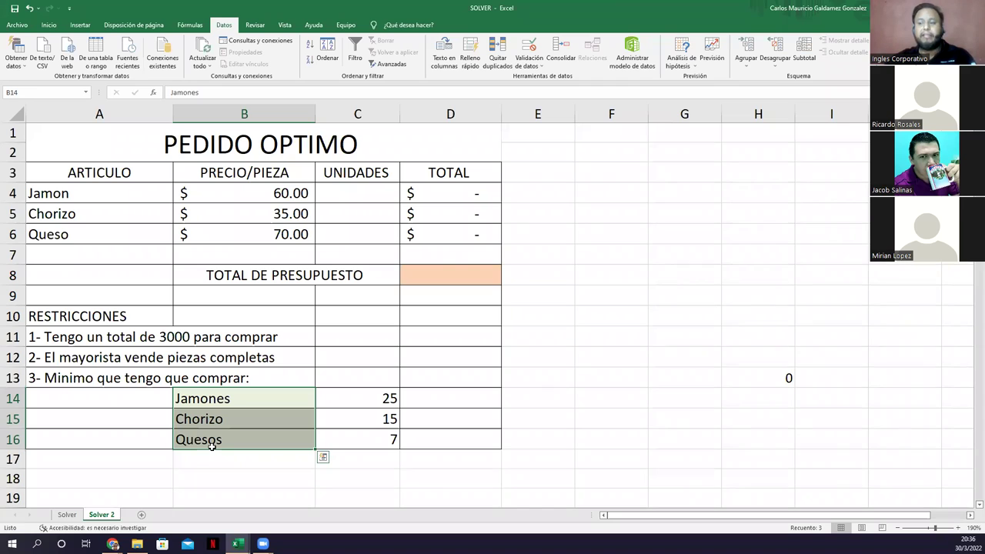
pyautogui.moveTo(376, 395); pyautogui.dragTo(380, 440)
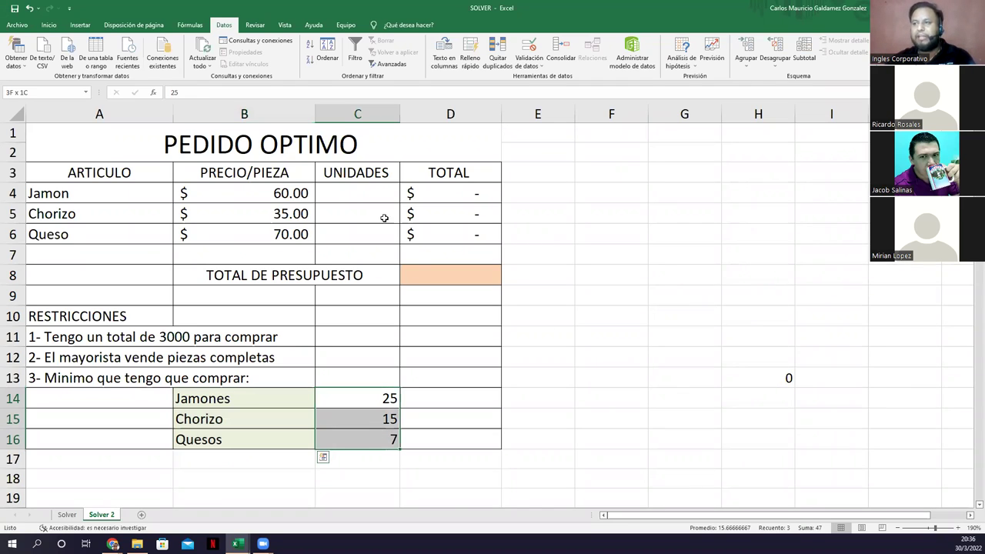
pyautogui.click(338, 399)
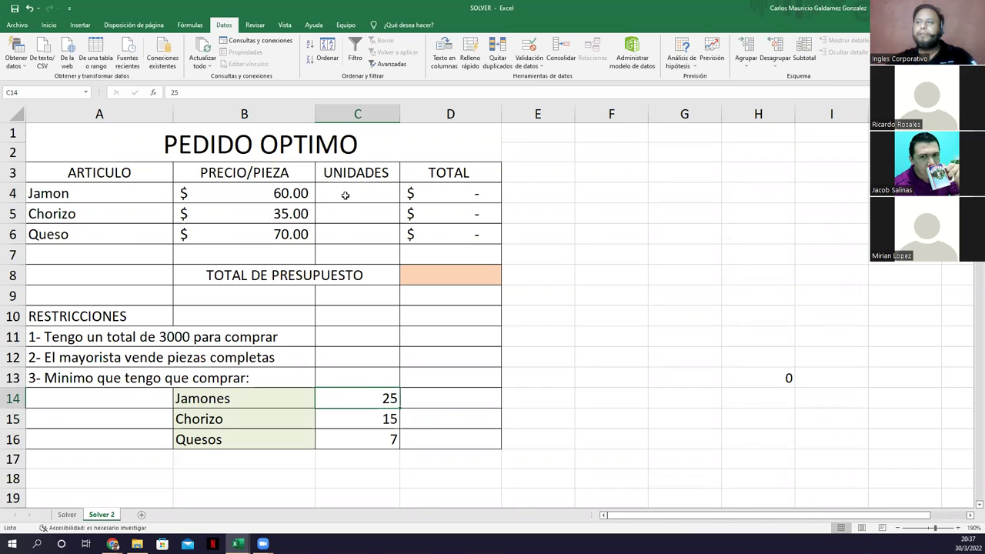
pyautogui.moveTo(346, 196); pyautogui.dragTo(353, 232)
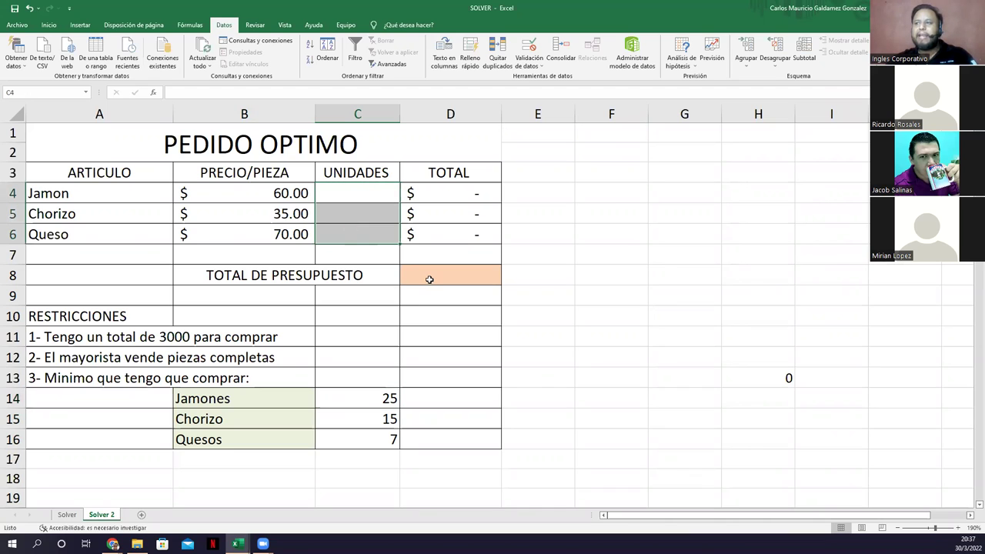
pyautogui.click(430, 279)
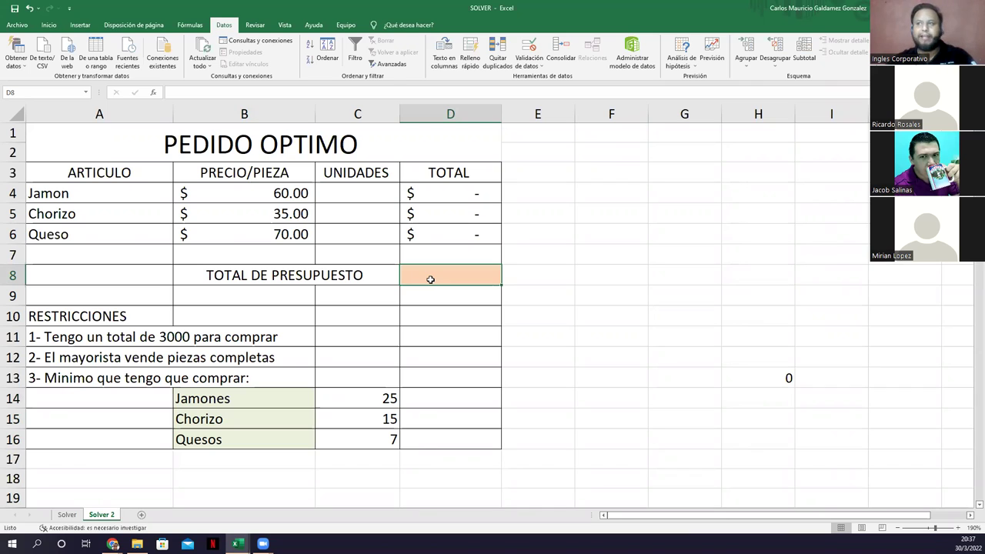
pyautogui.click(48, 24)
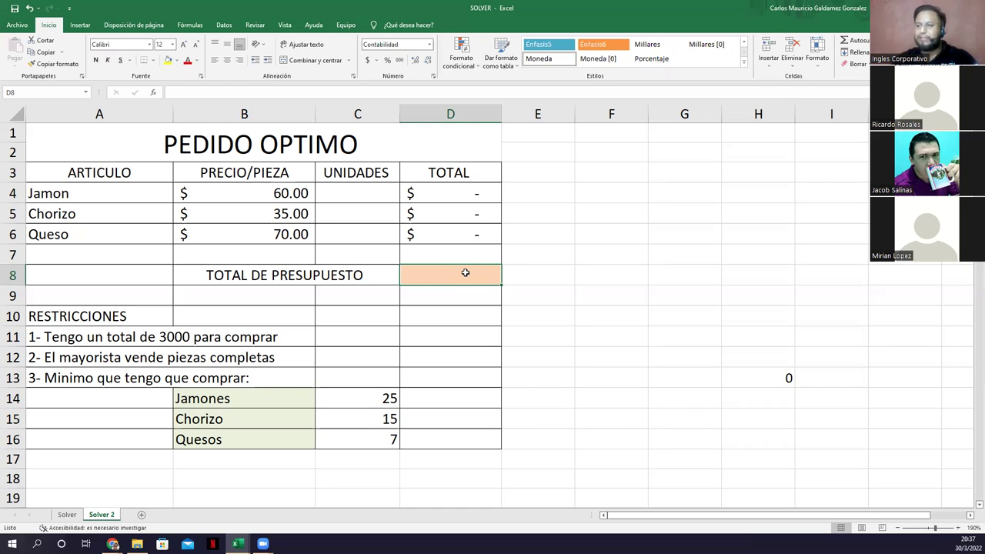
pyautogui.click(442, 187)
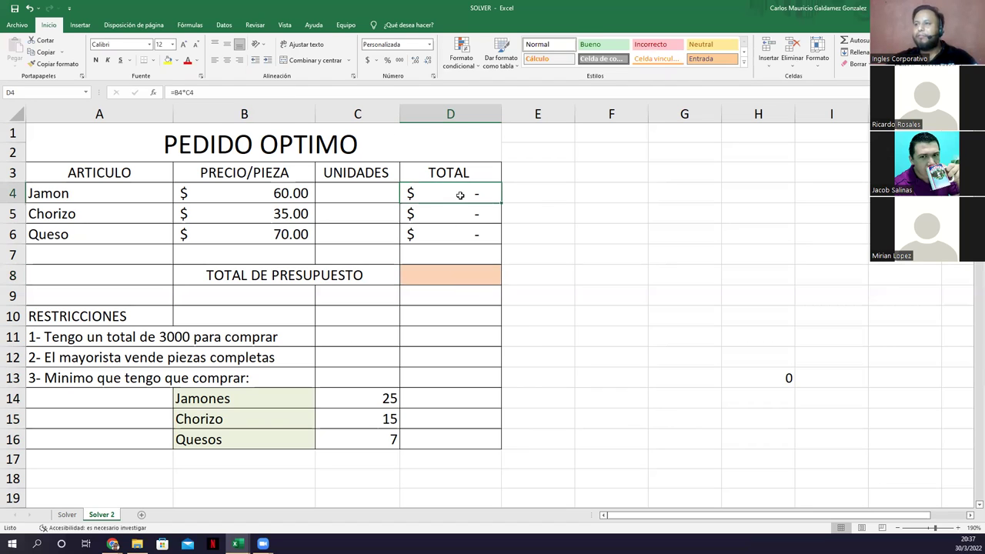
pyautogui.click(251, 94)
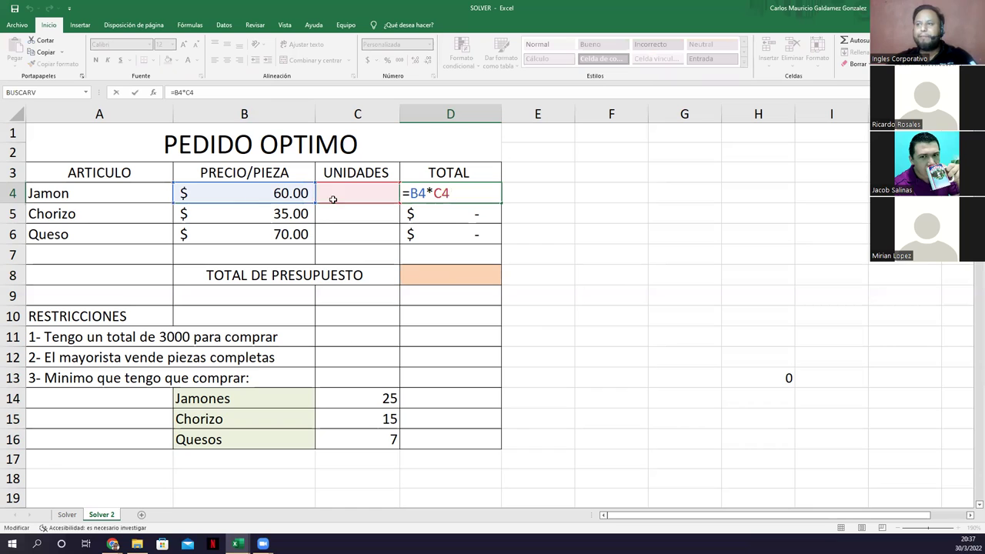
pyautogui.press('Escape')
pyautogui.moveTo(358, 192); pyautogui.dragTo(360, 232)
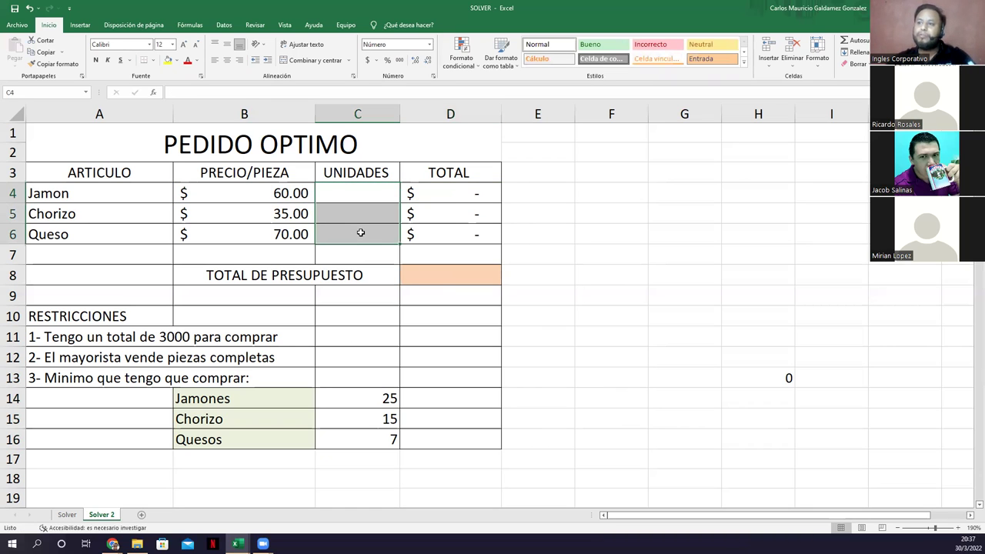
# - Change the amount in the first restriction in A11 to $3000.00
pyautogui.click(172, 335)
pyautogui.moveTo(172, 358); pyautogui.dragTo(151, 332)
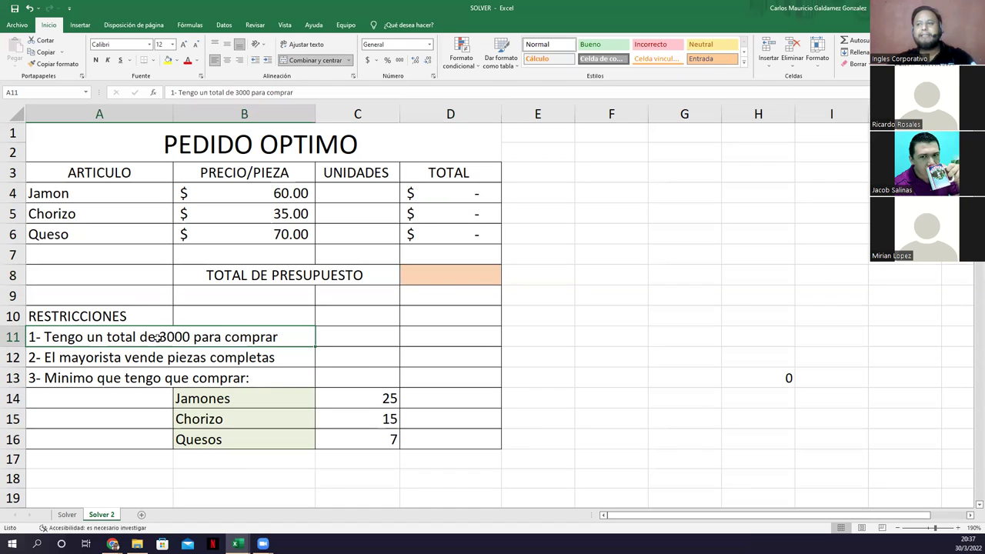
pyautogui.doubleClick(159, 339)
pyautogui.write('$3000.00')
pyautogui.press('Return')
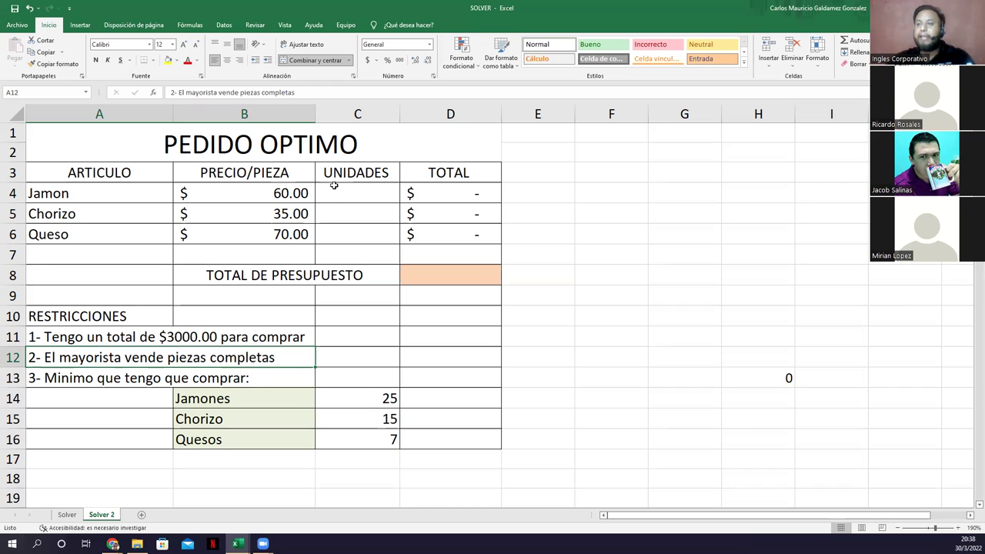
# - Go over the UNIDADES cells C4:C6 again against the minimum purchase restriction and its quantities in C14:C16
pyautogui.moveTo(330, 200); pyautogui.dragTo(353, 240)
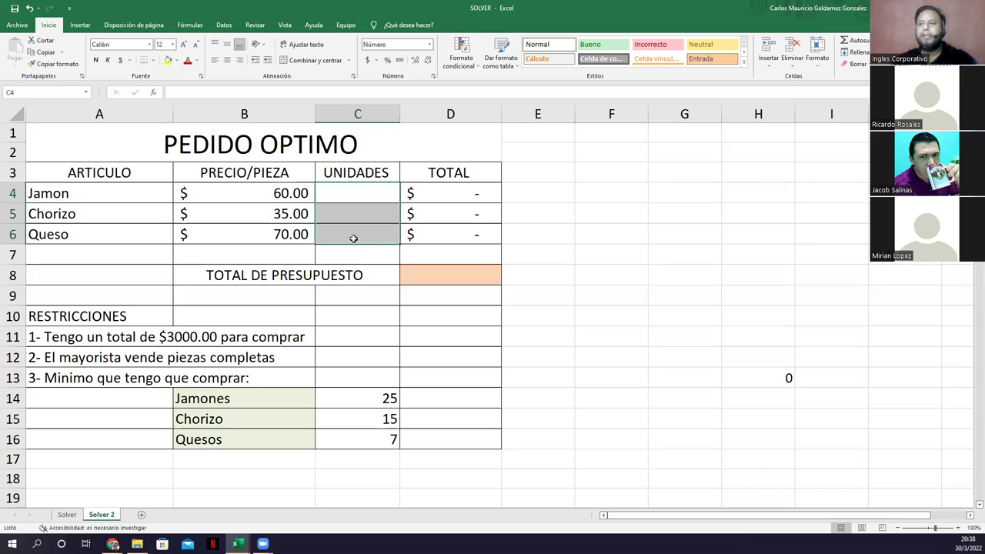
pyautogui.click(102, 374)
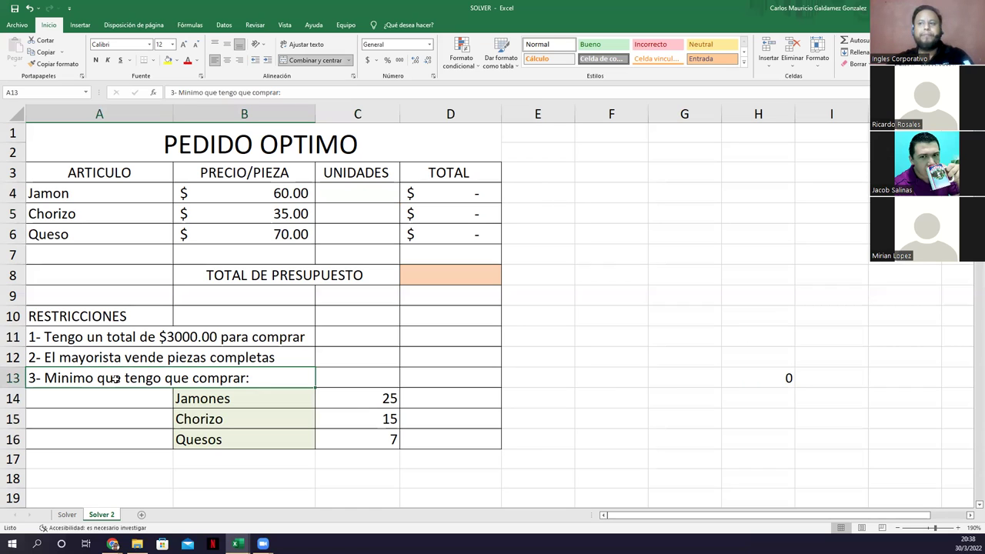
pyautogui.click(356, 398)
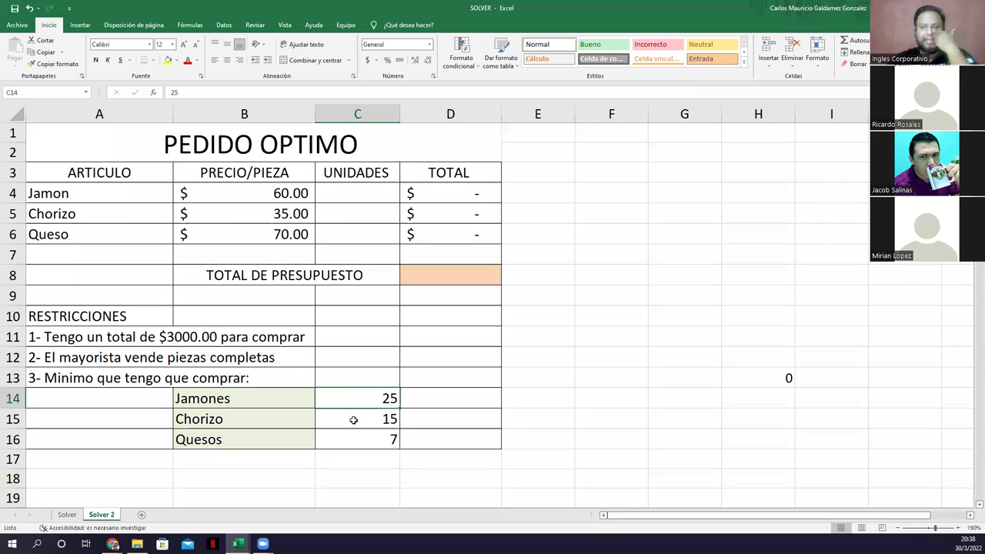
pyautogui.click(353, 419)
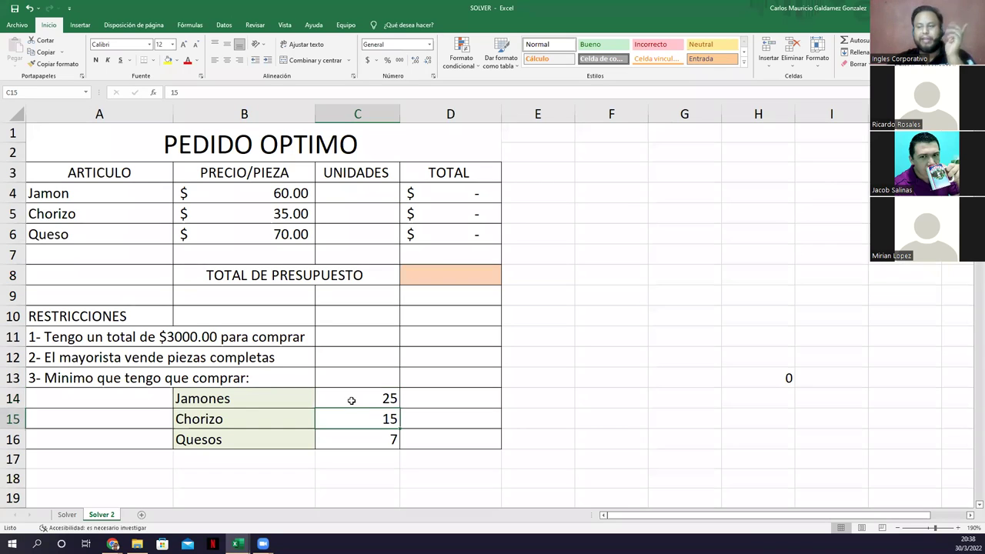
pyautogui.click(362, 440)
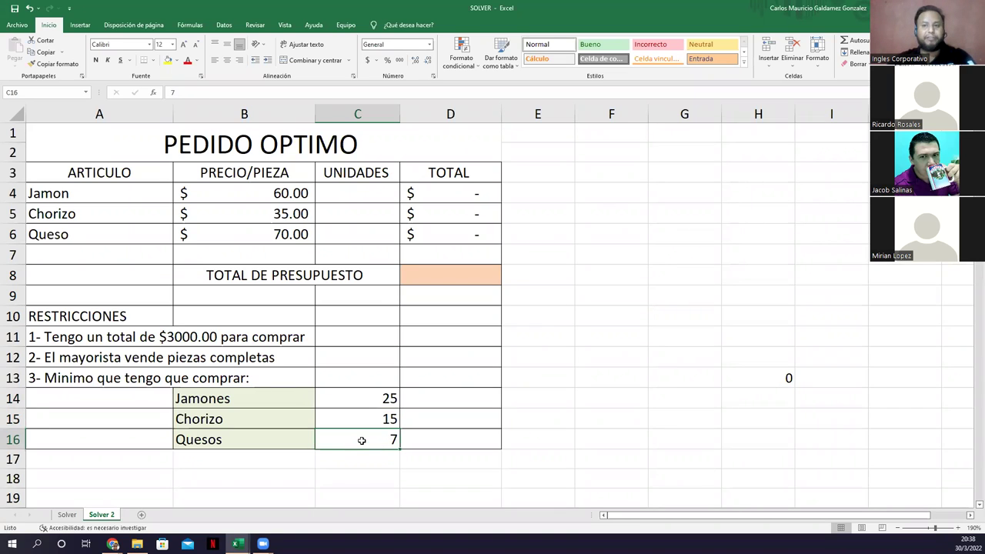
# - Enter =SUMA(D4:D6) in D8 as the total budget formula
pyautogui.click(444, 275)
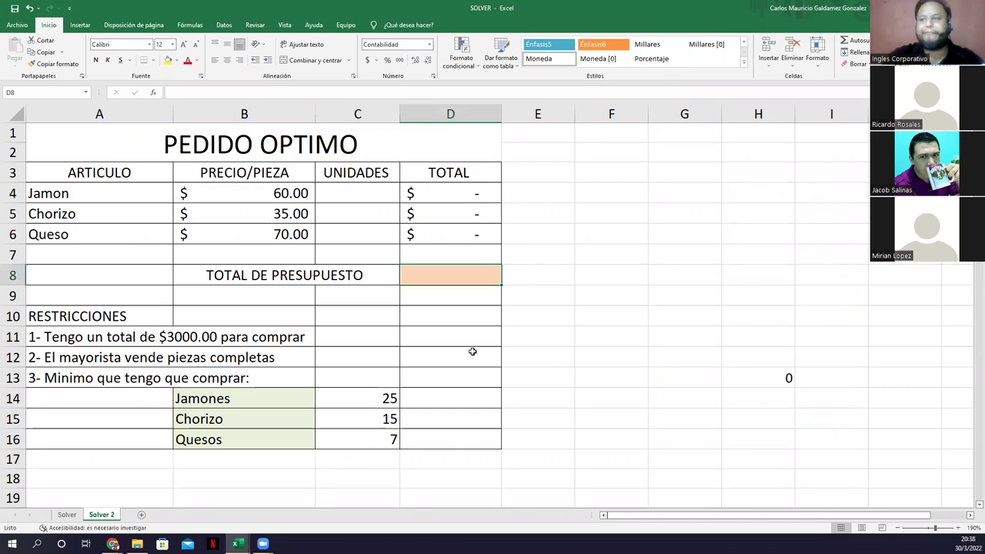
pyautogui.write('=su')
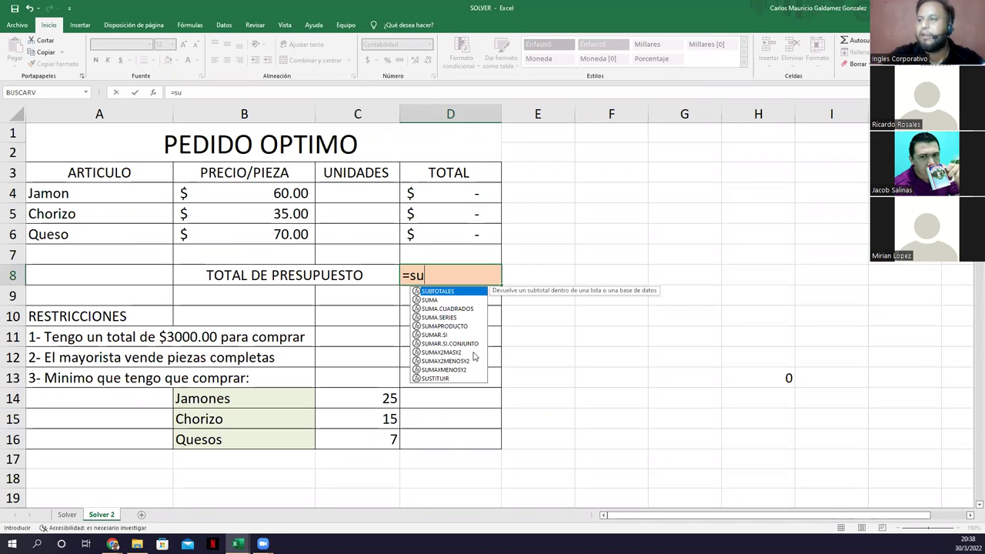
pyautogui.write('ma')
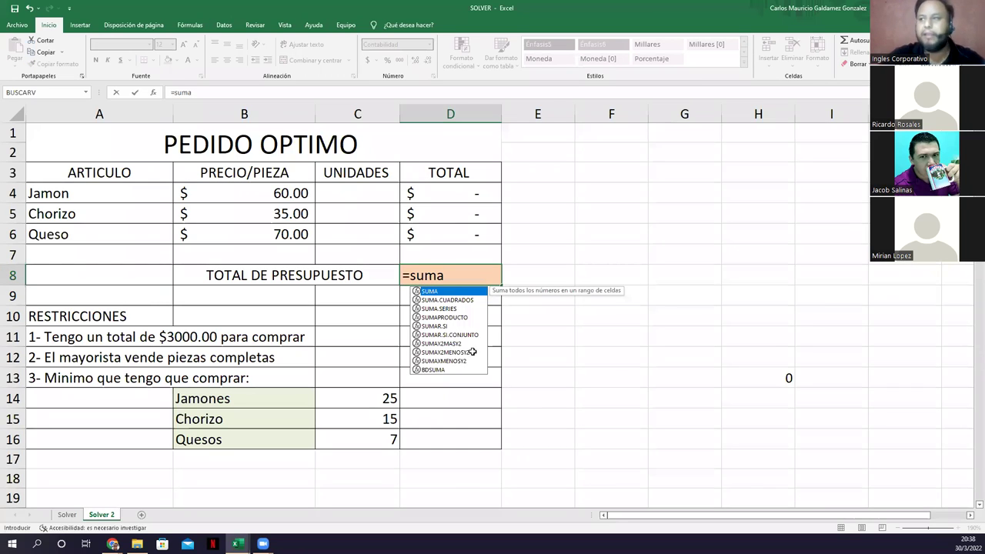
pyautogui.press('Tab')
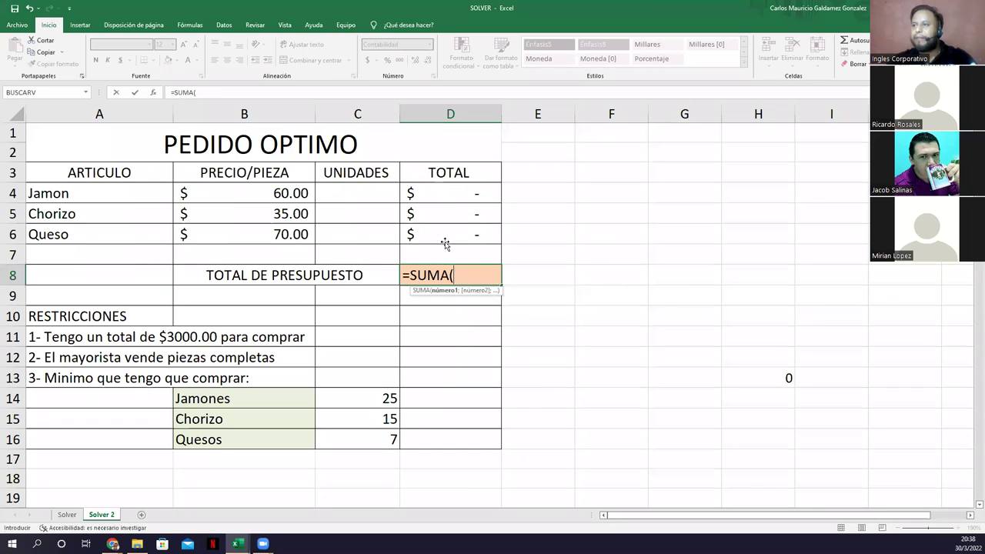
pyautogui.moveTo(445, 193); pyautogui.dragTo(444, 239)
pyautogui.write(')')
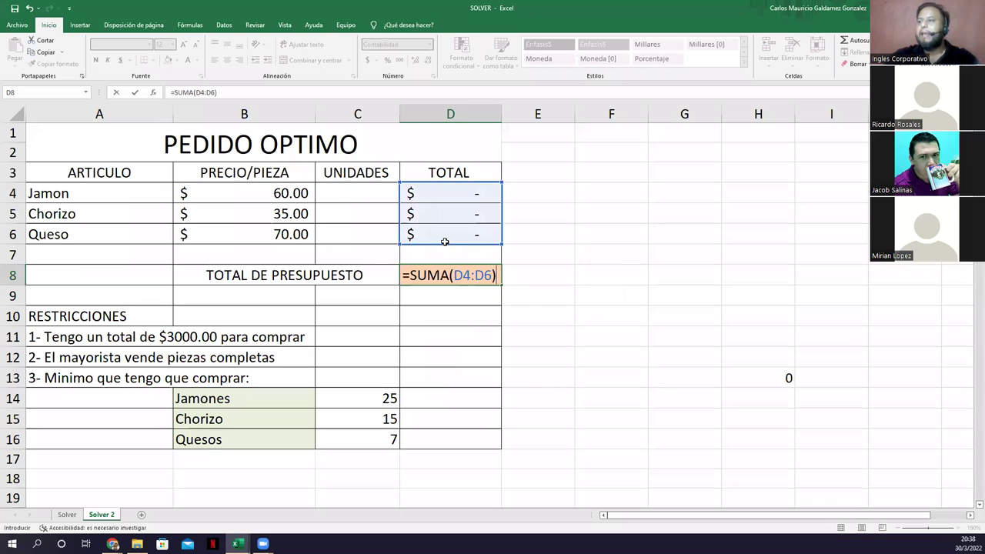
pyautogui.hotkey('ctrl', 'Return')
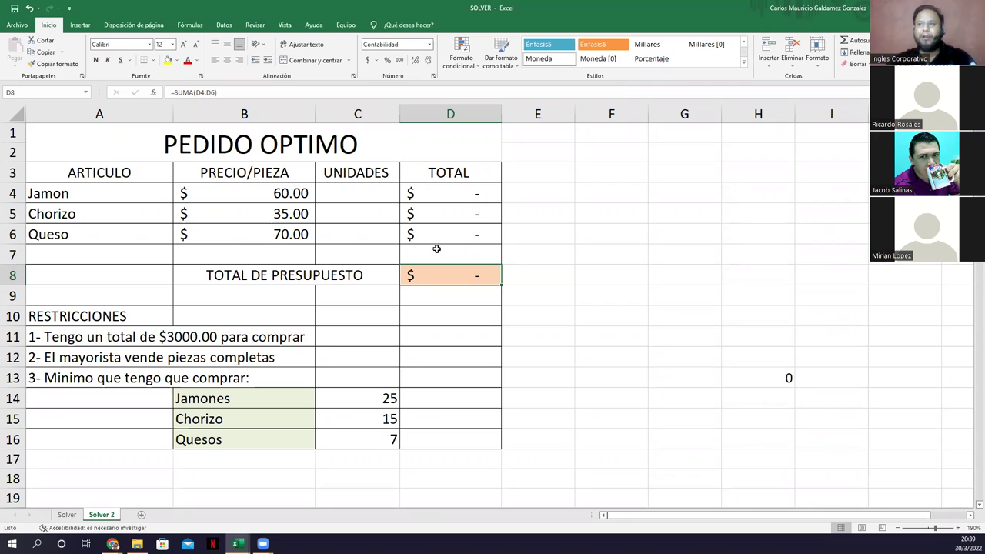
# - Open Solver and delete every existing constraint on the UNIDADES cells C4:C6
pyautogui.click(225, 28)
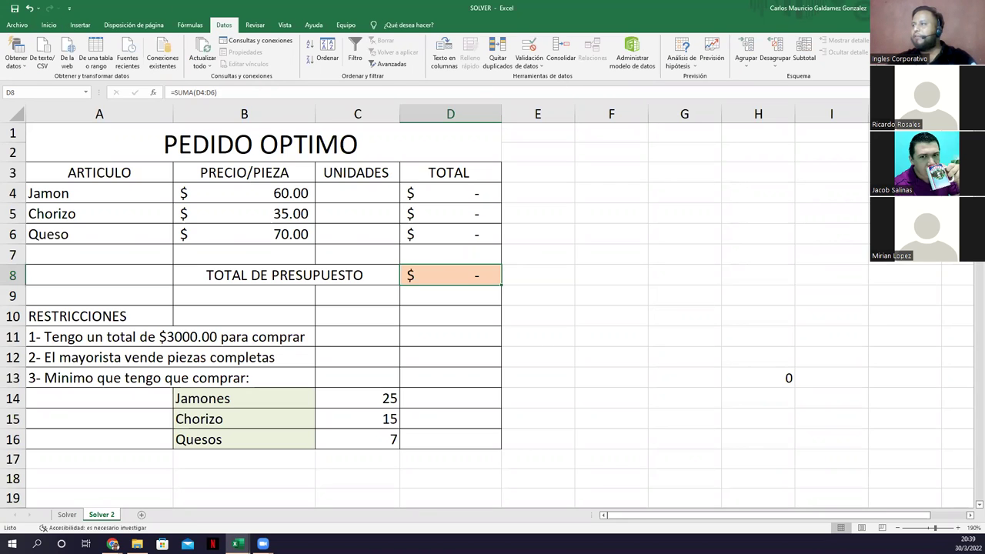
pyautogui.click(885, 54)
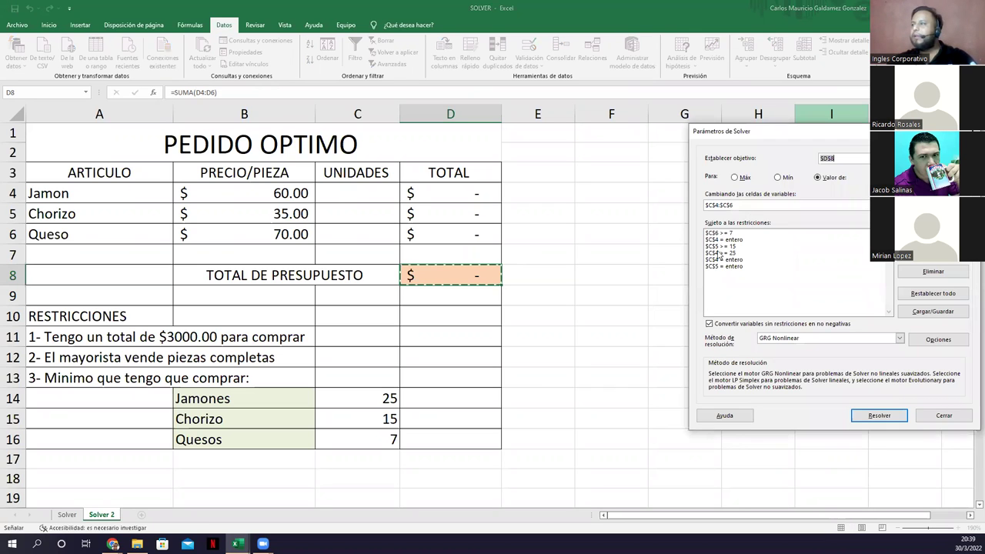
pyautogui.click(721, 240)
pyautogui.click(926, 270)
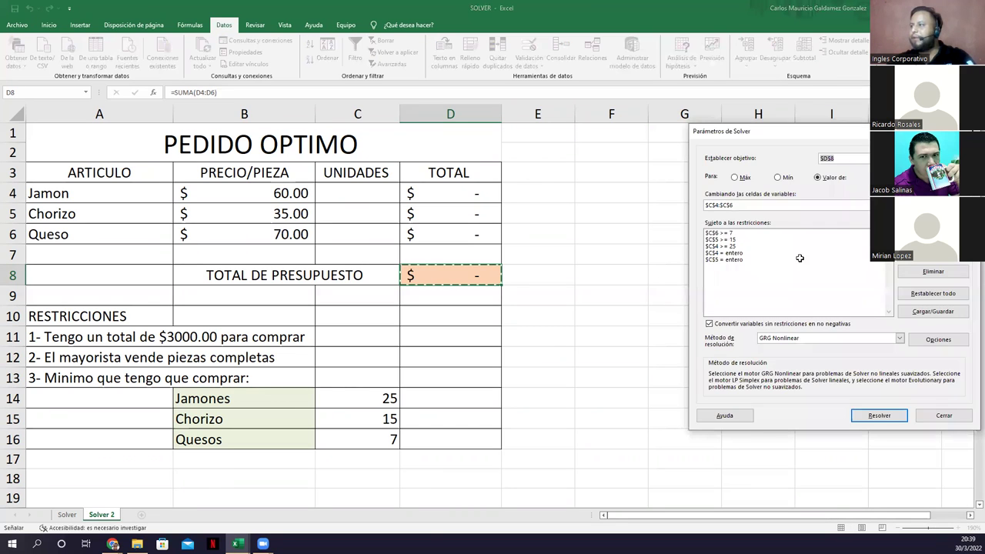
pyautogui.click(745, 245)
pyautogui.click(933, 270)
pyautogui.click(756, 246)
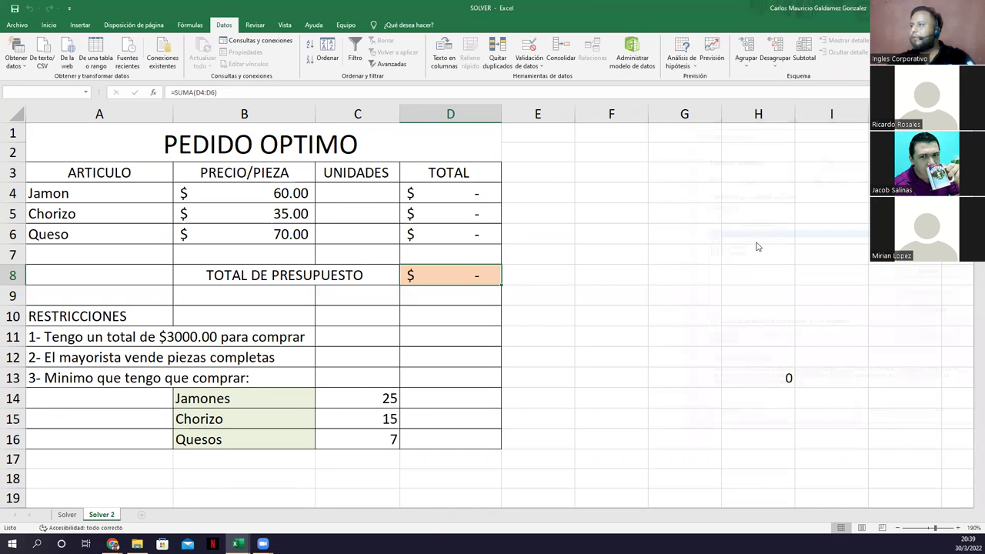
pyautogui.click(913, 276)
pyautogui.click(769, 240)
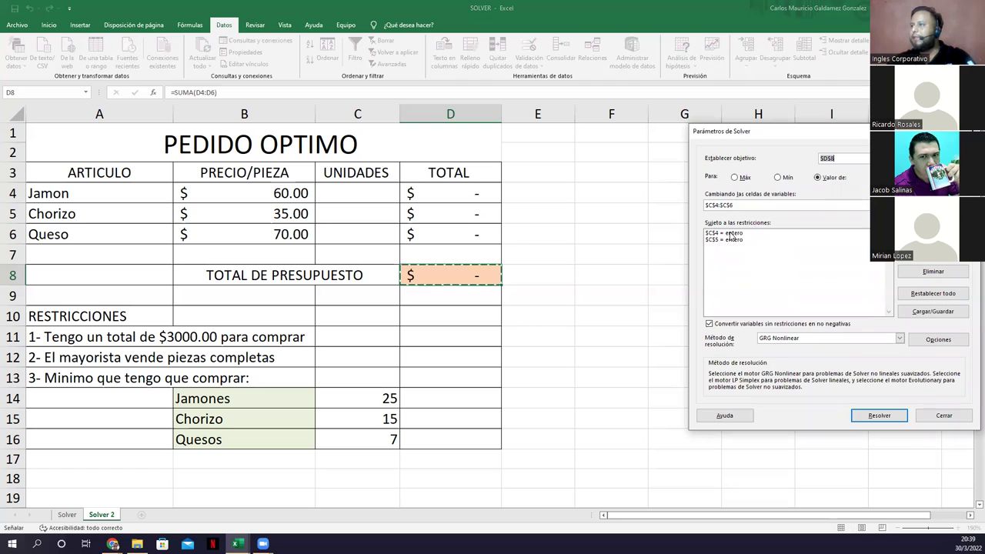
pyautogui.click(920, 275)
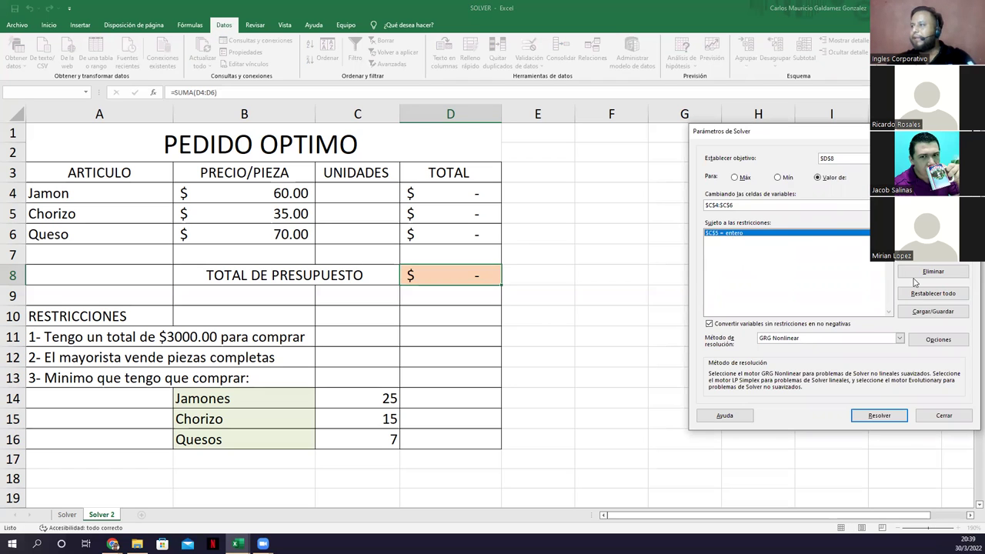
pyautogui.click(912, 275)
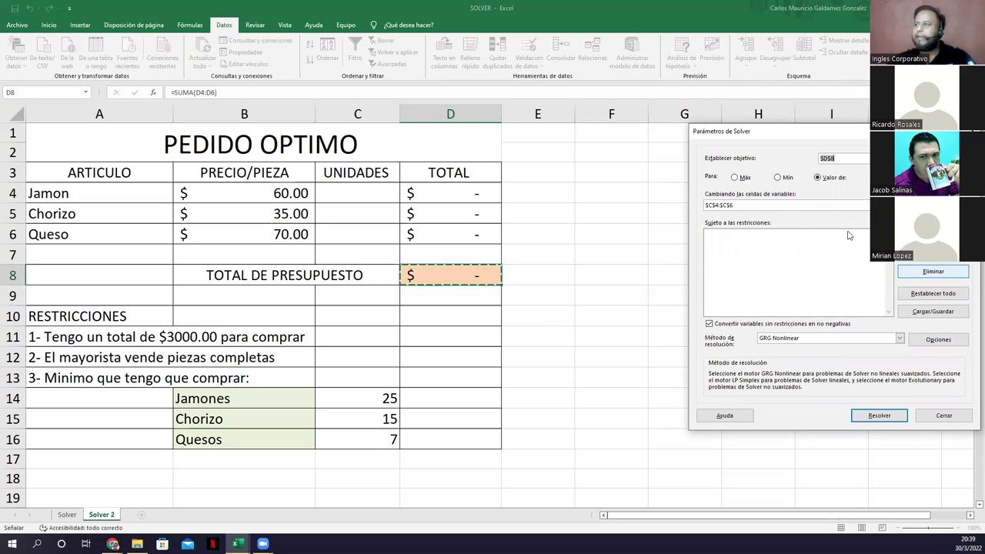
# - Set the Solver objective to the budget total in D8 with a target value of 3000
pyautogui.click(741, 178)
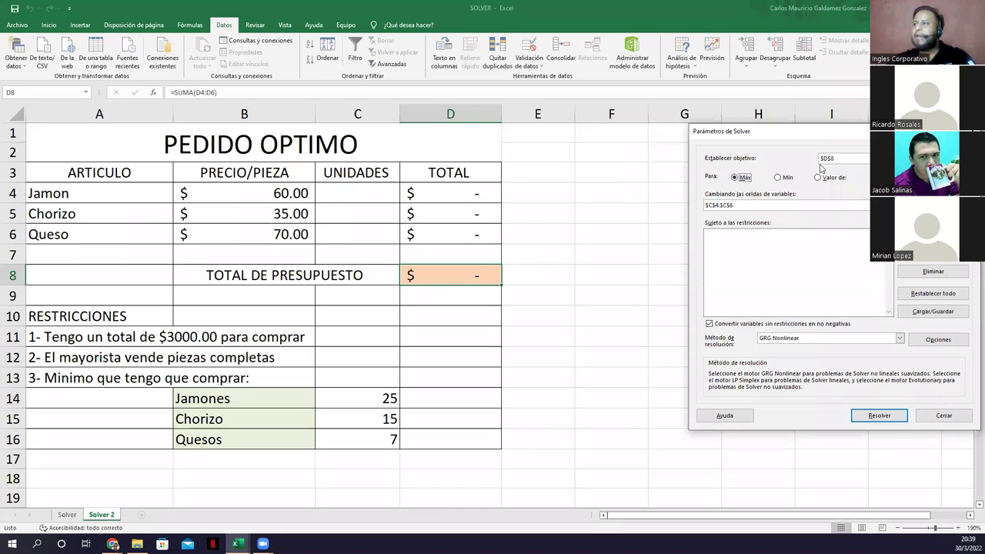
pyautogui.click(821, 161)
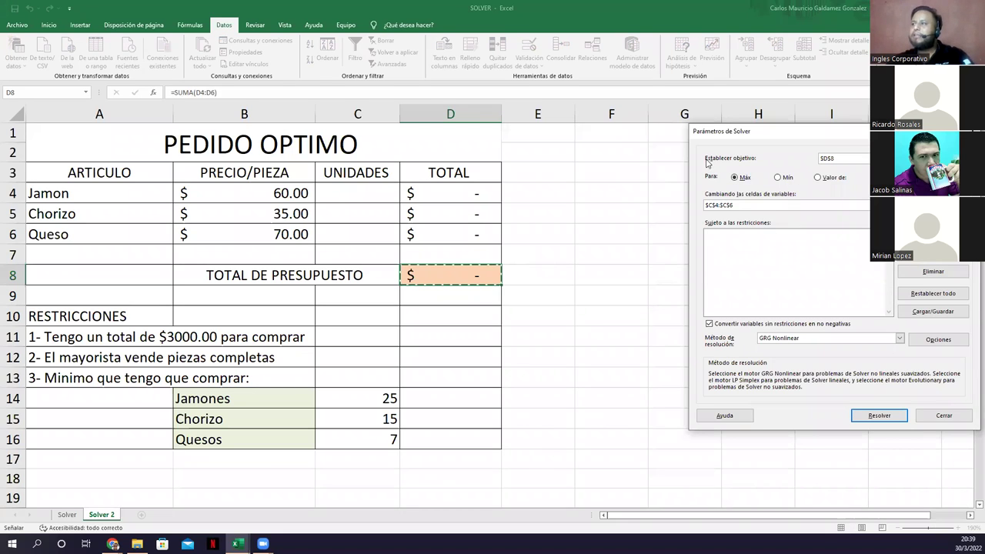
pyautogui.click(478, 275)
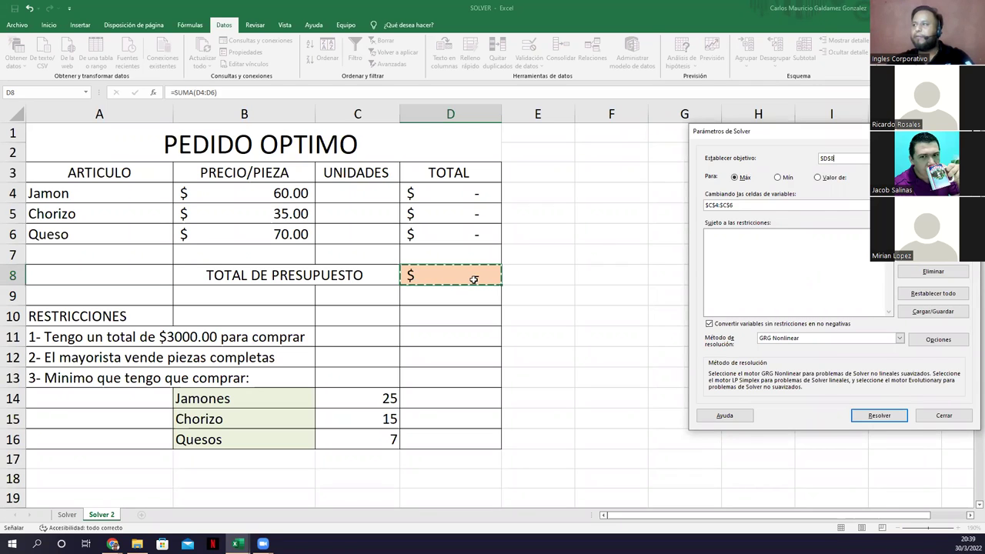
pyautogui.click(817, 178)
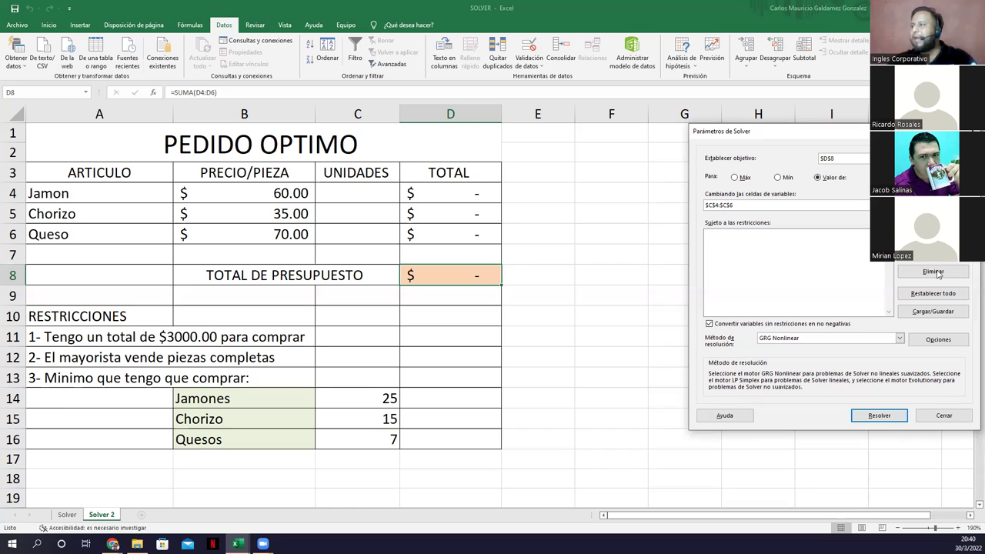
# - Redefine the Solver variable cells as the UNIDADES range C4:C6
pyautogui.click(785, 206)
pyautogui.moveTo(357, 194); pyautogui.dragTo(330, 240)
pyautogui.press('BackSpace')
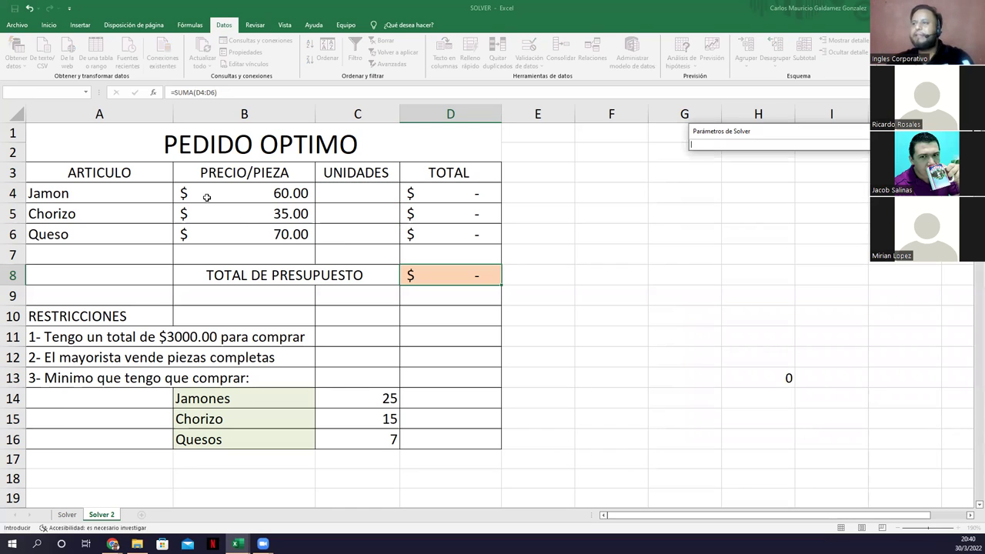
pyautogui.moveTo(346, 196); pyautogui.dragTo(354, 233)
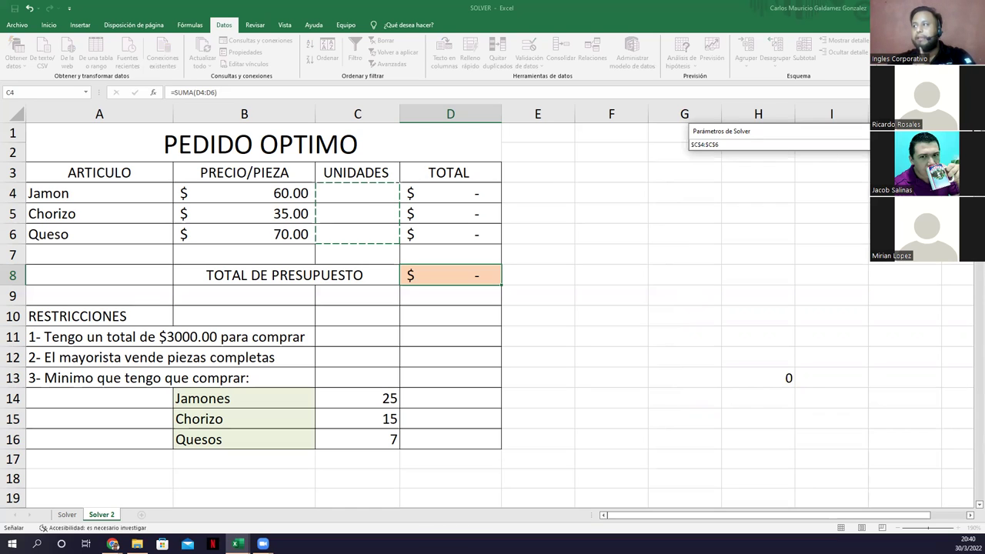
pyautogui.press('Return')
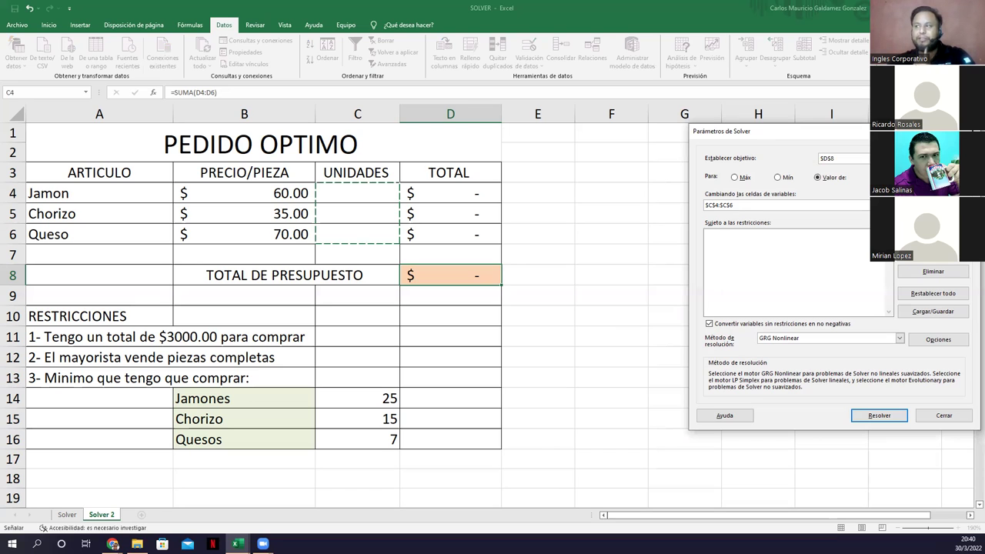
# - Add a Solver constraint requiring the Jamon units in C4 to be >= the minimum in C14
pyautogui.hotkey('alt', 'a')
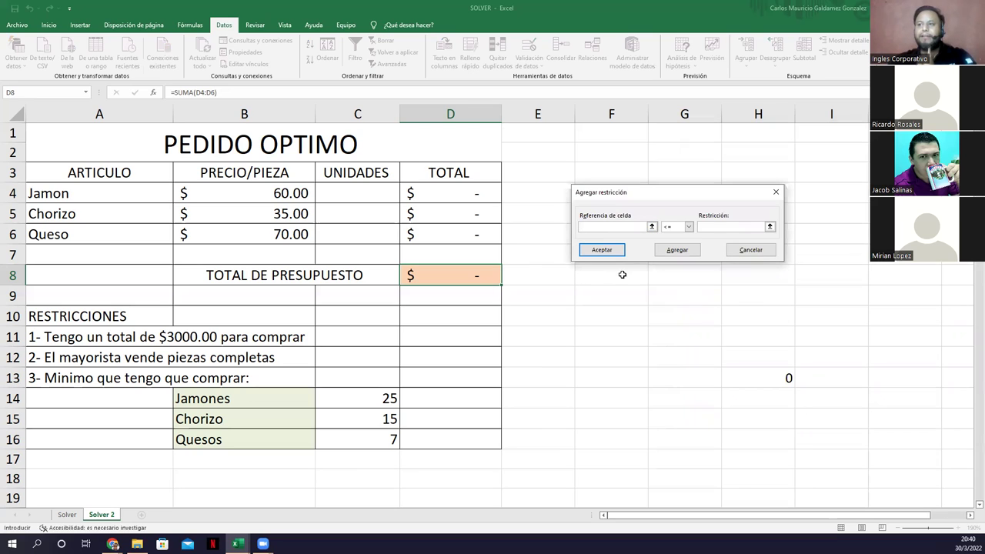
pyautogui.click(358, 196)
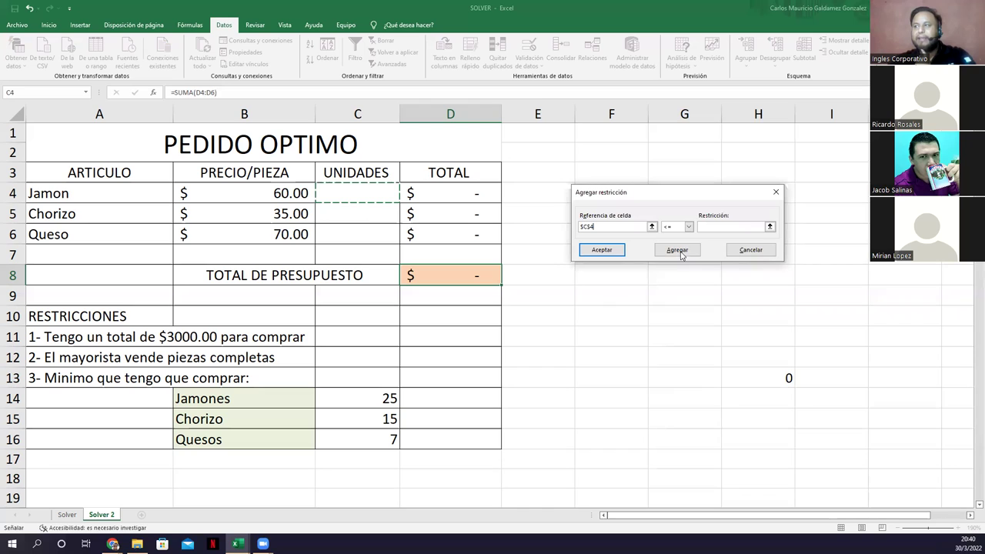
pyautogui.click(689, 227)
pyautogui.click(680, 254)
pyautogui.click(374, 398)
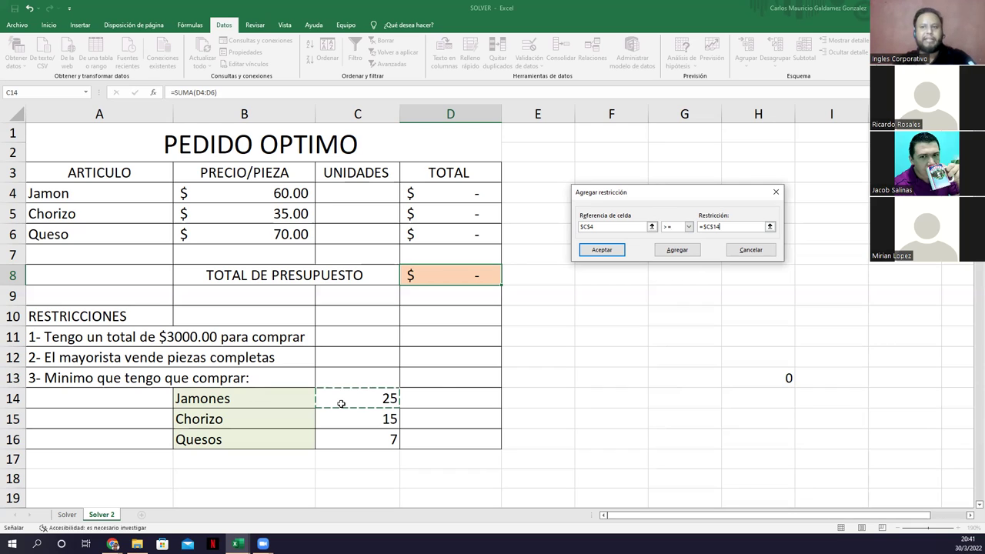
pyautogui.click(678, 250)
# - Add an integer (int) constraint for the Jamon units in C4
pyautogui.click(367, 195)
pyautogui.click(688, 227)
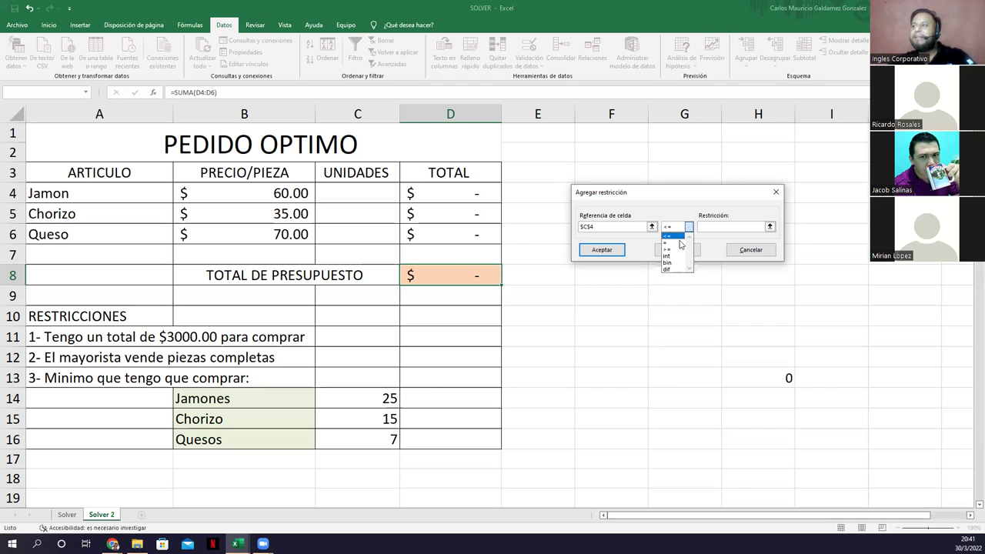
pyautogui.click(674, 257)
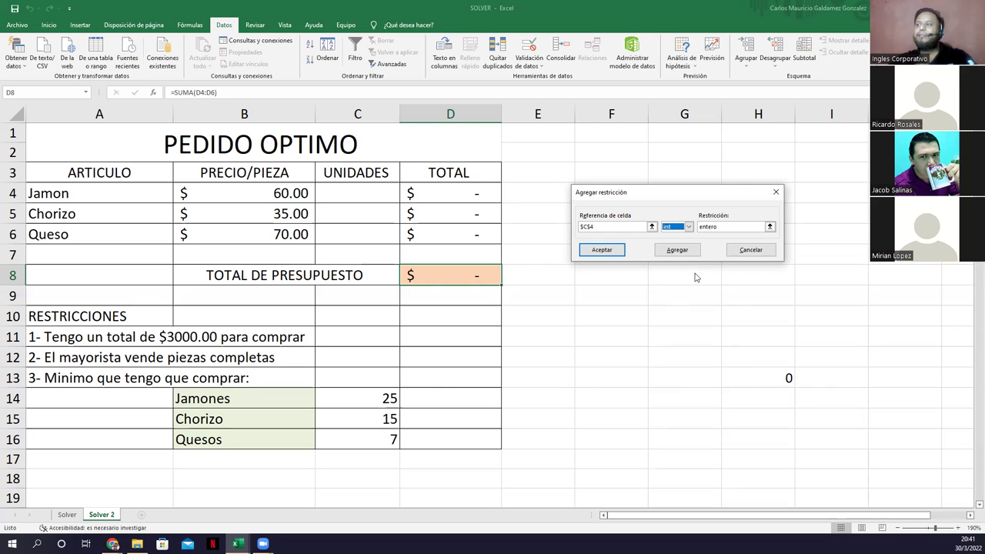
pyautogui.click(675, 251)
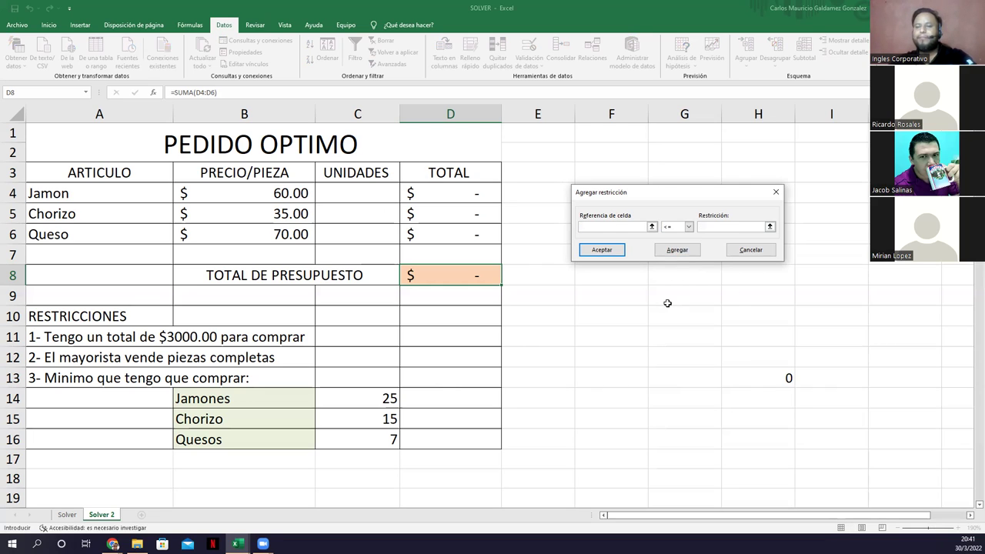
# - Add a constraint requiring the Chorizo units in C5 to be >= the minimum in C15
pyautogui.click(334, 215)
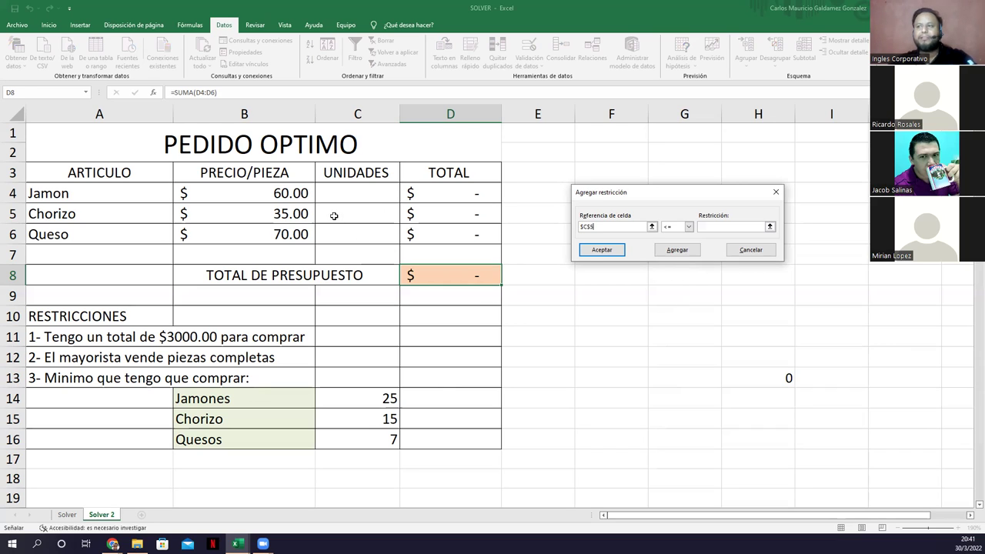
pyautogui.click(688, 227)
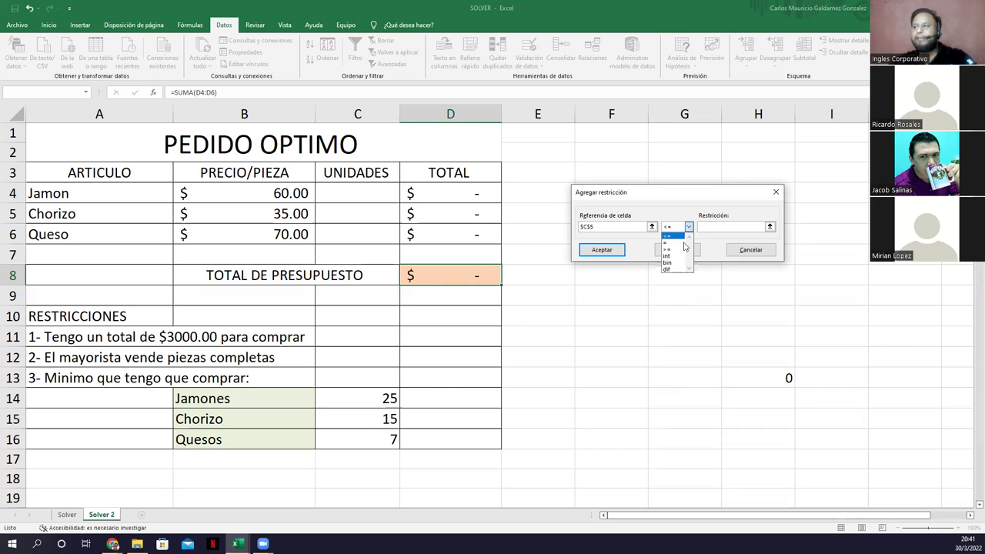
pyautogui.click(677, 251)
pyautogui.click(358, 419)
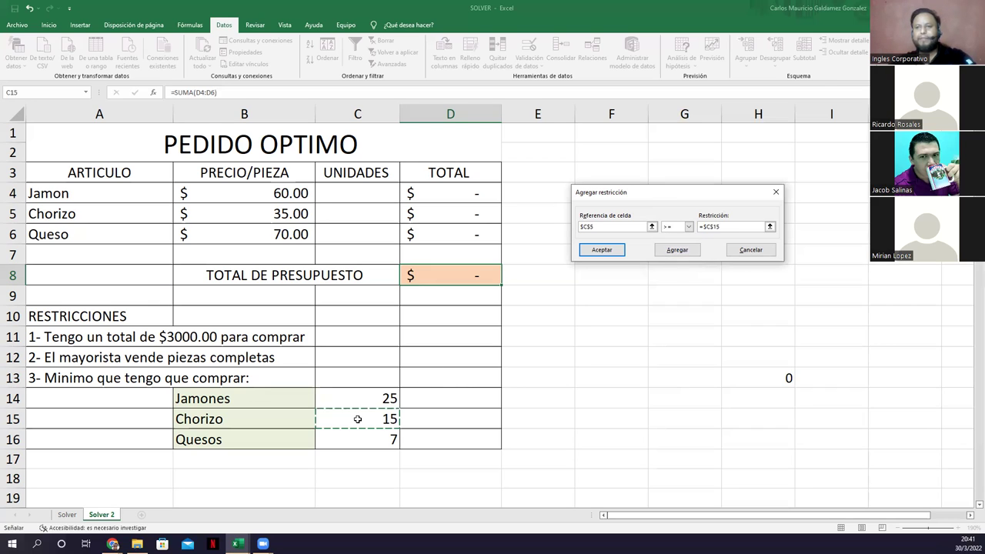
pyautogui.click(680, 254)
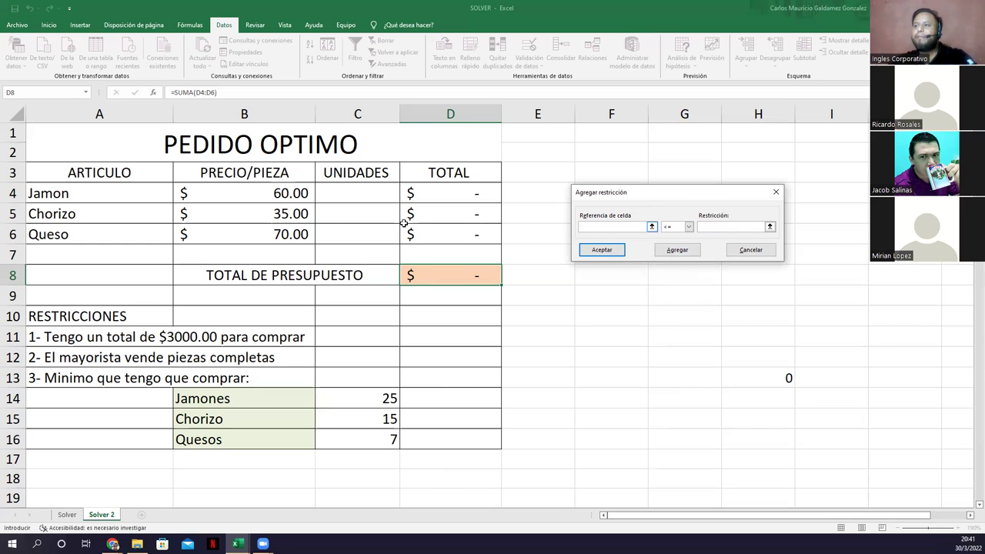
# - Add an integer (int) constraint for the Chorizo units in C5
pyautogui.click(371, 220)
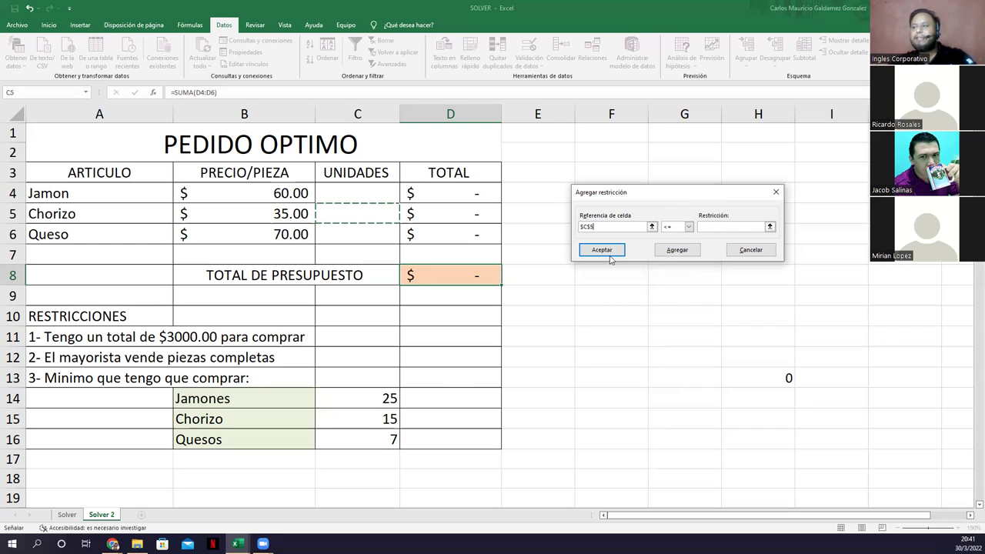
pyautogui.click(688, 231)
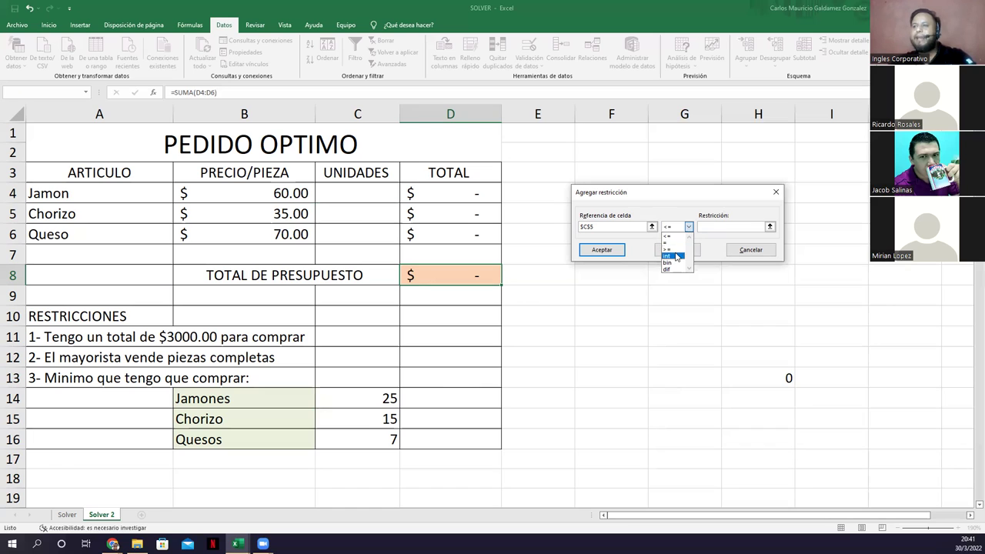
pyautogui.click(675, 256)
pyautogui.click(676, 251)
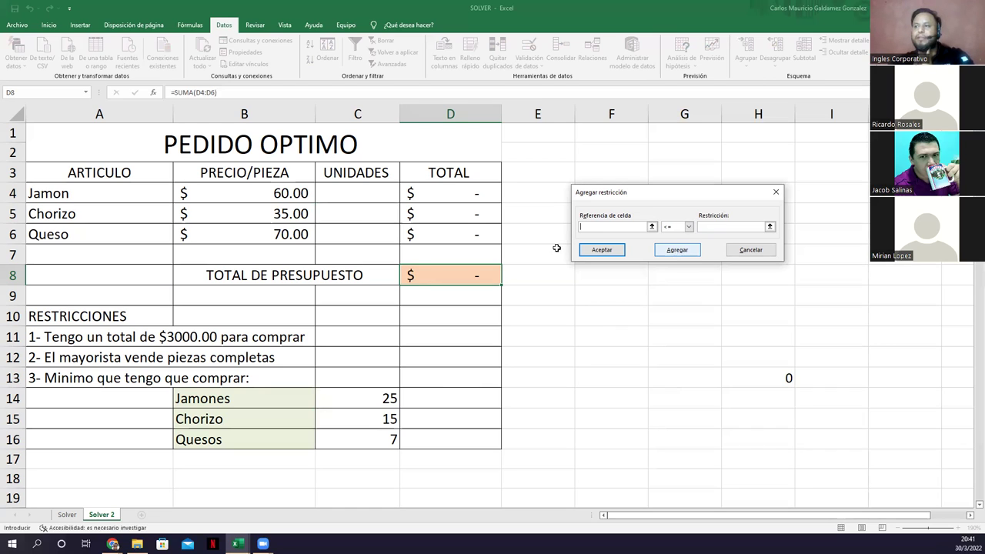
# - Add a constraint requiring the Queso units in C6 to be >= the minimum in C16
pyautogui.click(341, 237)
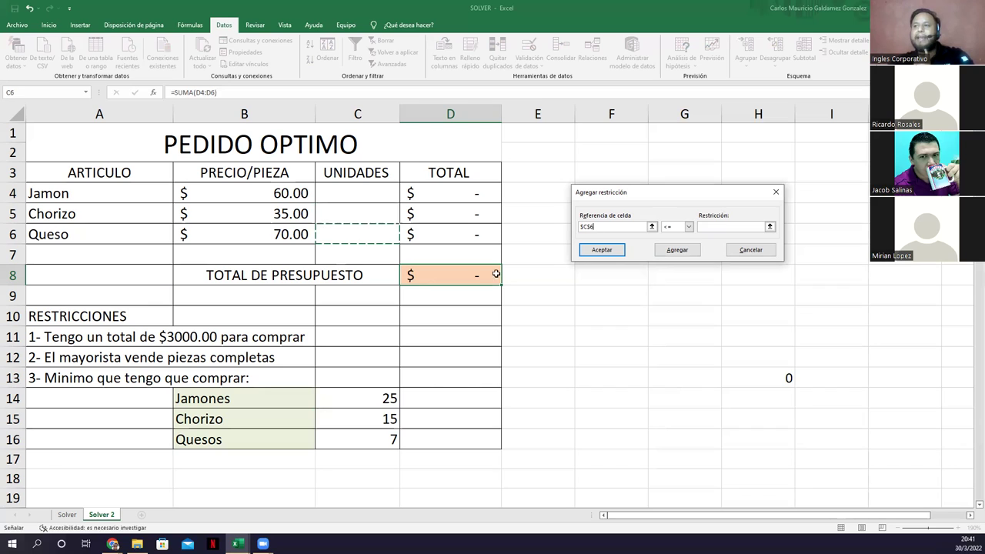
pyautogui.click(689, 227)
pyautogui.click(668, 250)
pyautogui.click(382, 436)
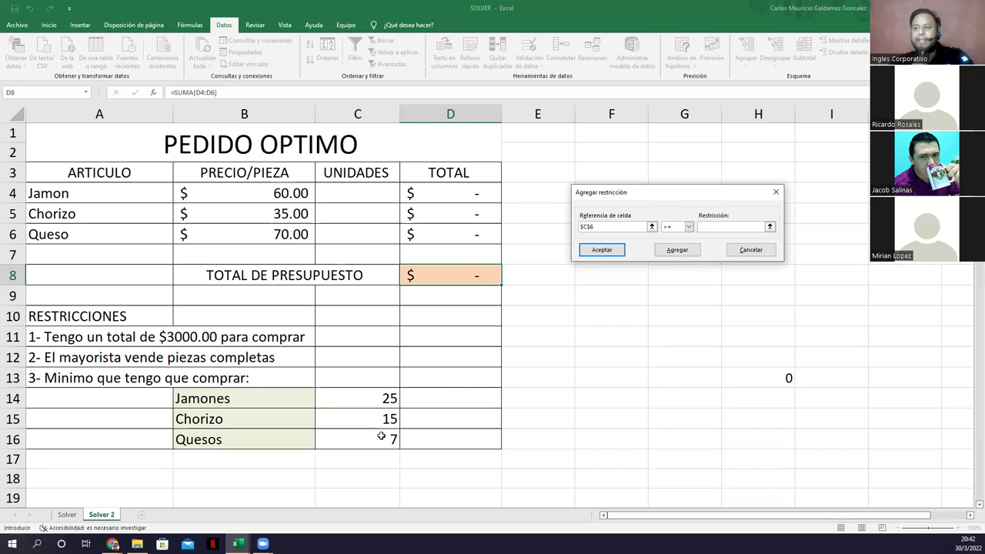
pyautogui.click(672, 251)
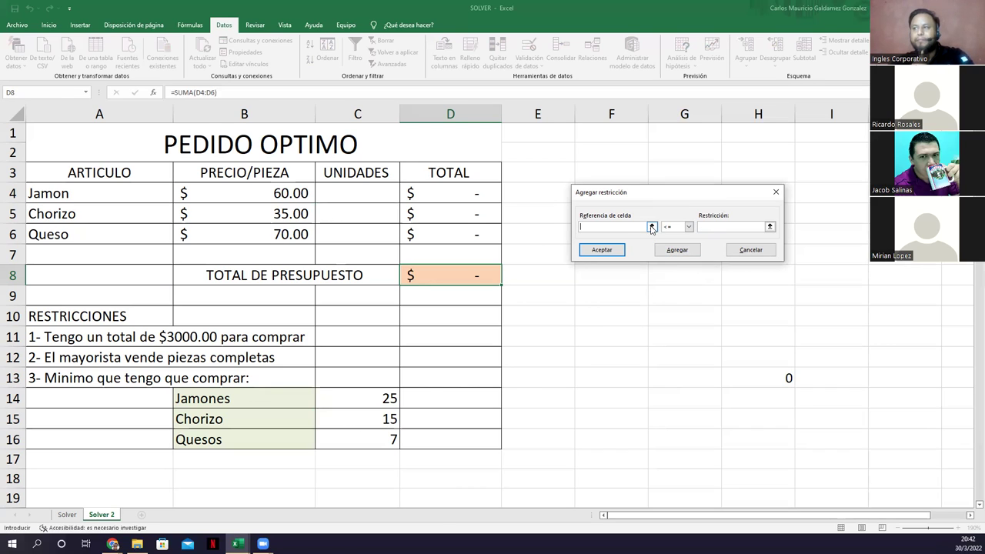
# - Add an integer (int) constraint for the Queso units in C6, return to the Solver parameters and review the integer constraints
pyautogui.click(345, 241)
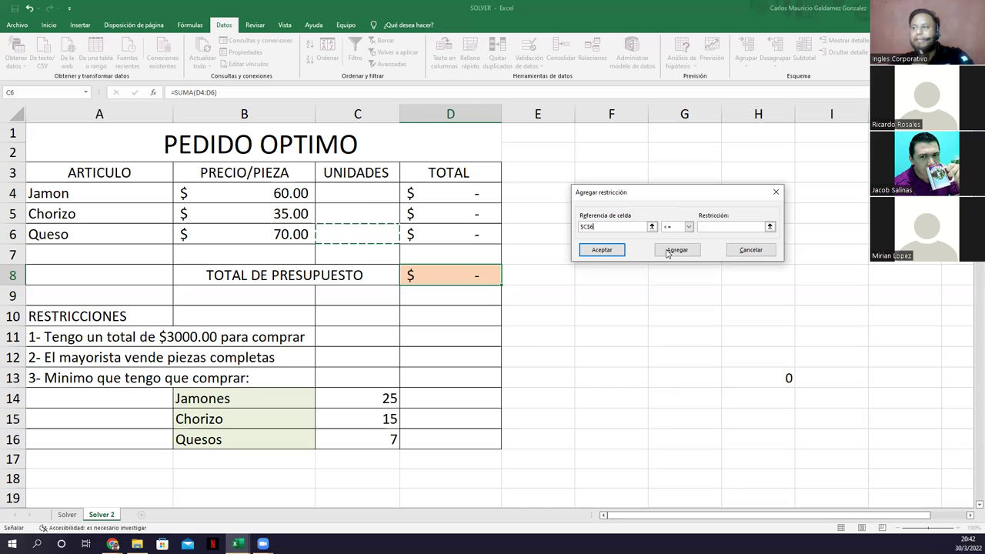
pyautogui.click(689, 226)
pyautogui.click(674, 256)
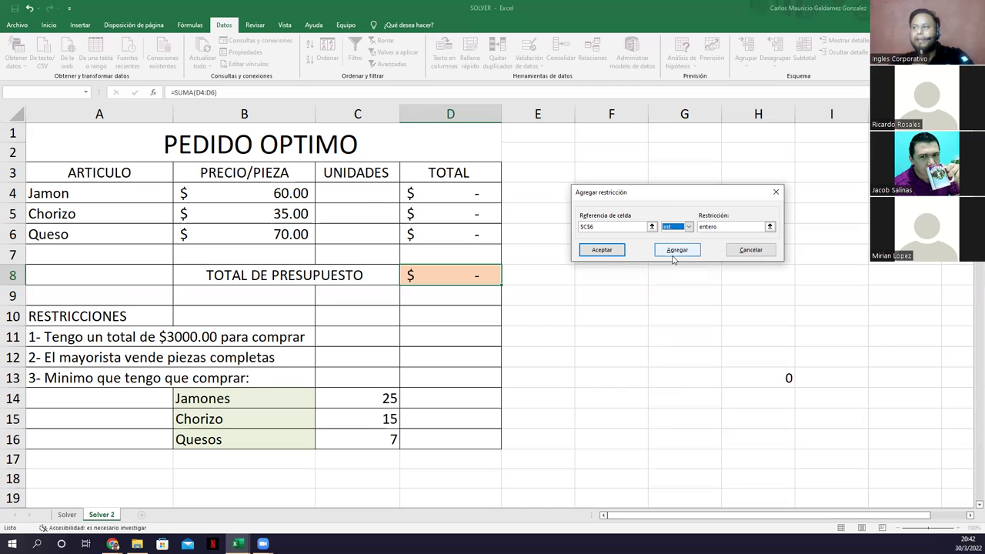
pyautogui.click(598, 256)
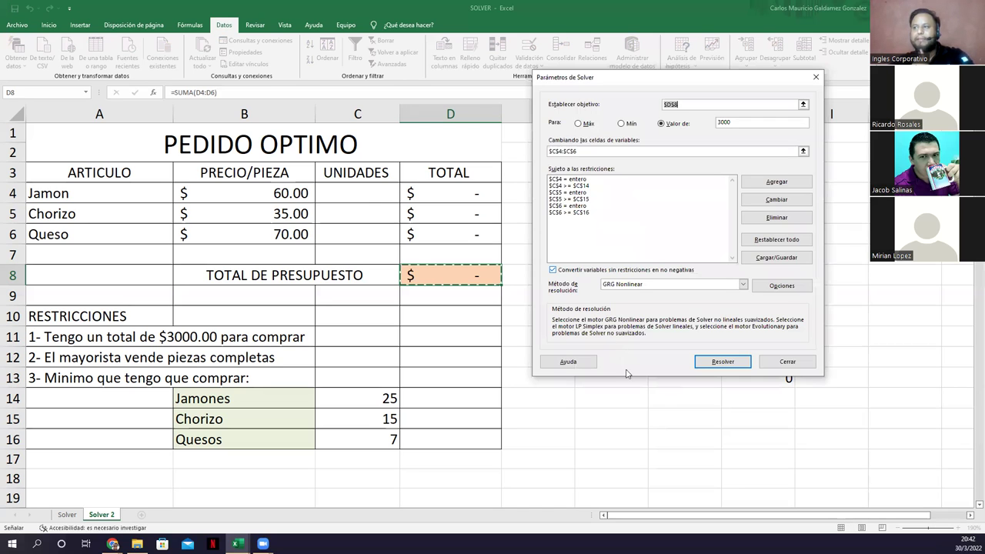
pyautogui.click(587, 192)
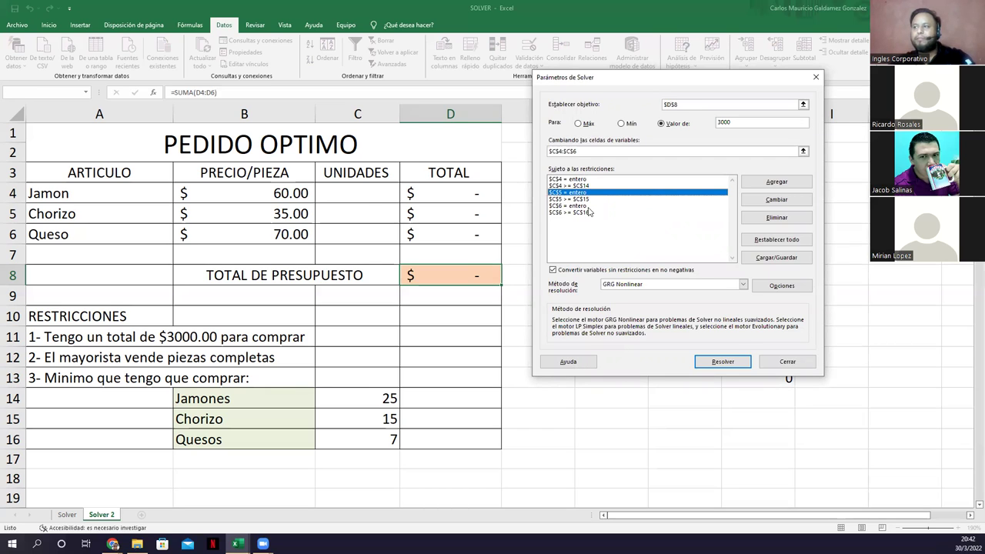
pyautogui.click(588, 207)
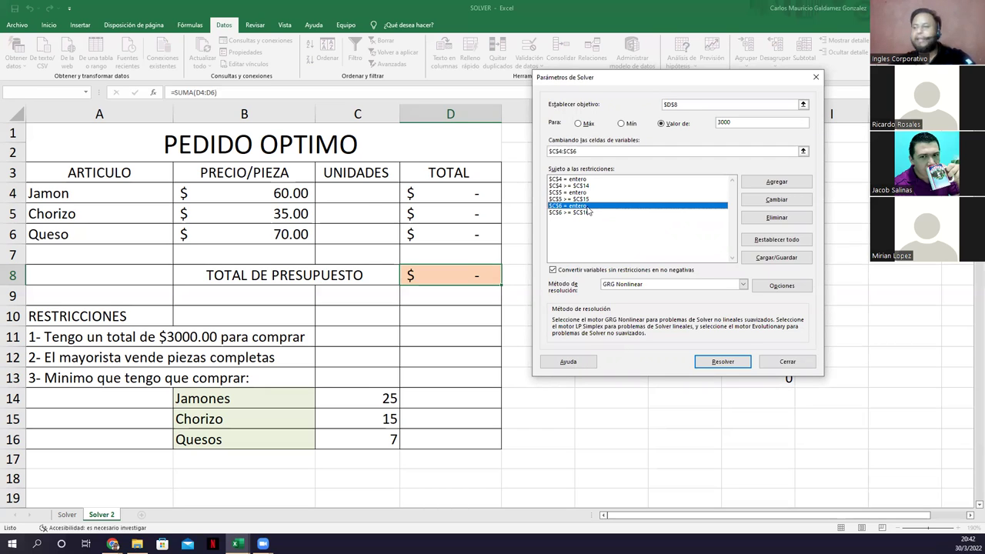
# - Review the minimum-purchase constraints for C4, C5 and C6, and solve the model with the GRG Nonlinear method
pyautogui.click(581, 187)
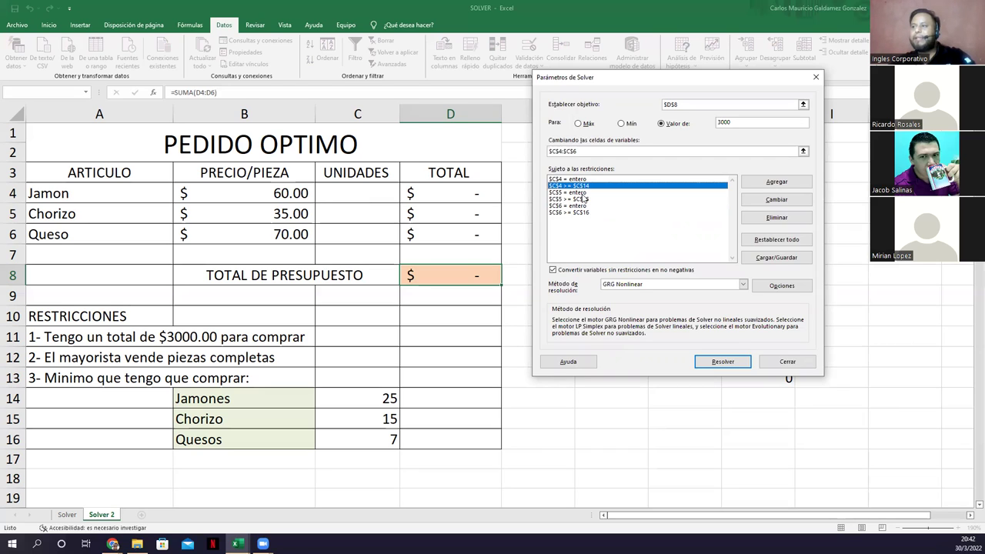
pyautogui.click(584, 199)
pyautogui.click(586, 213)
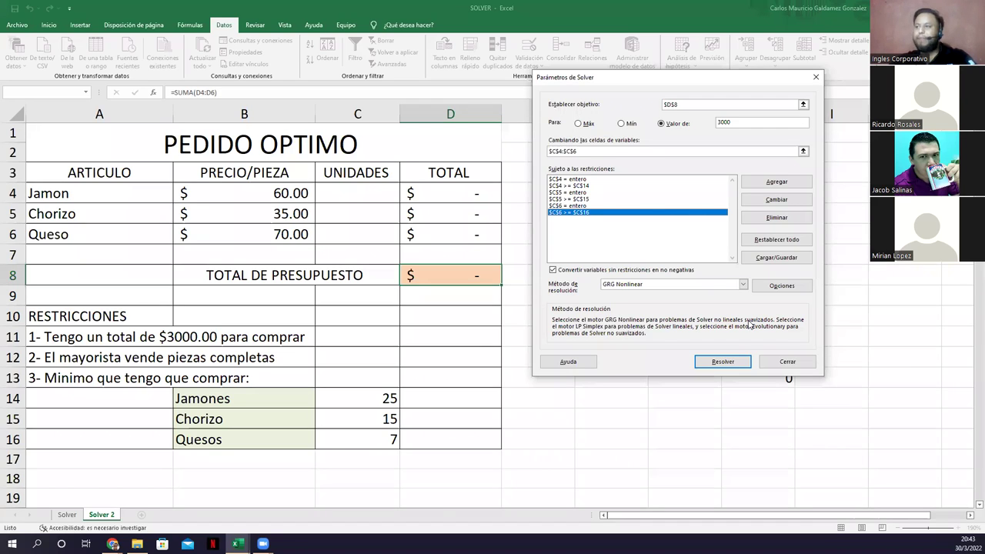
pyautogui.click(717, 364)
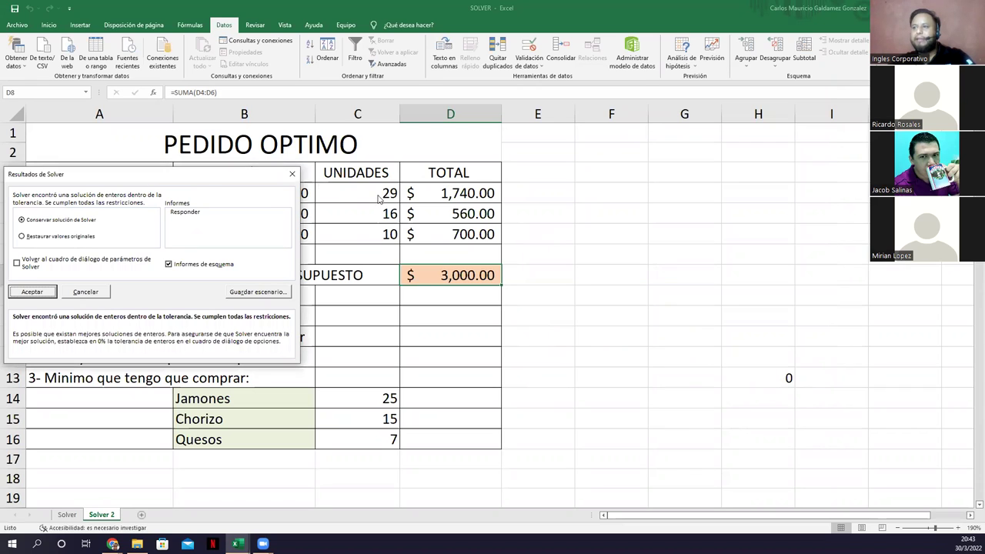
# - Keep the Solver solution and generate the Responder report with outline reports enabled
pyautogui.moveTo(169, 179); pyautogui.dragTo(734, 193)
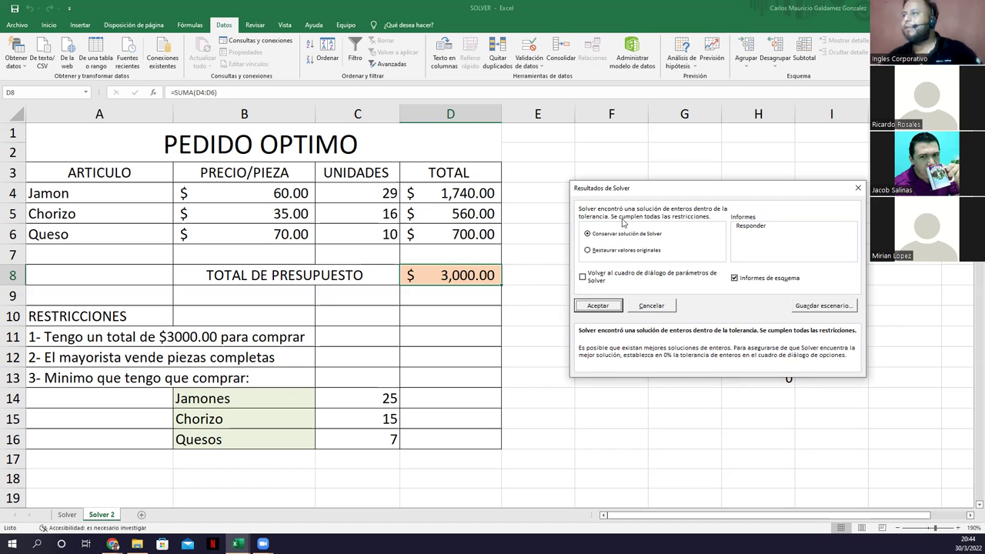
pyautogui.click(628, 234)
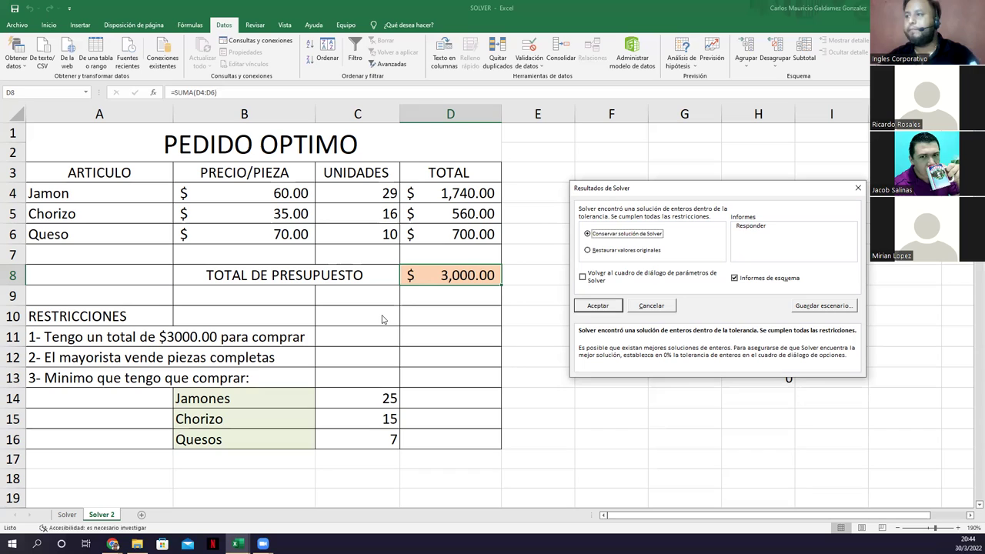
pyautogui.click(750, 228)
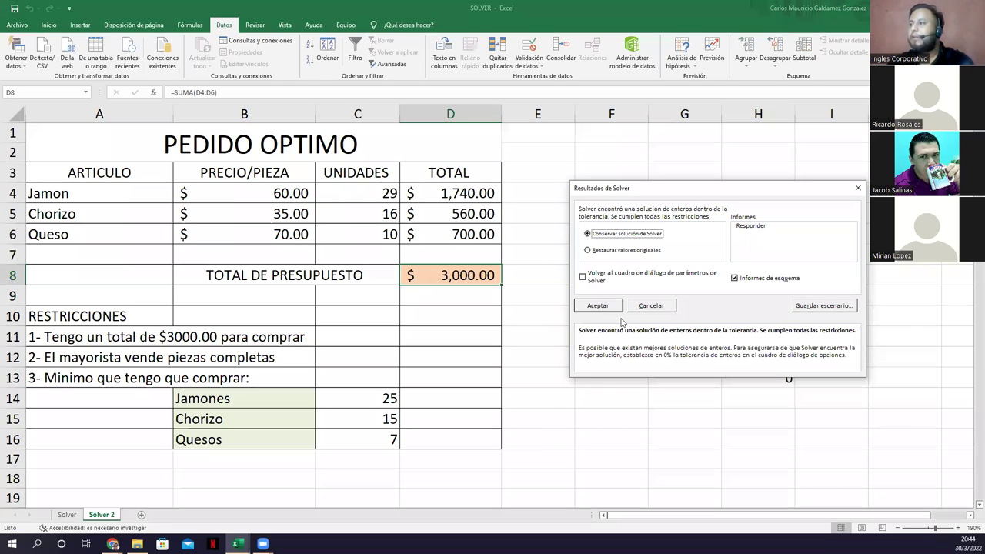
pyautogui.click(597, 306)
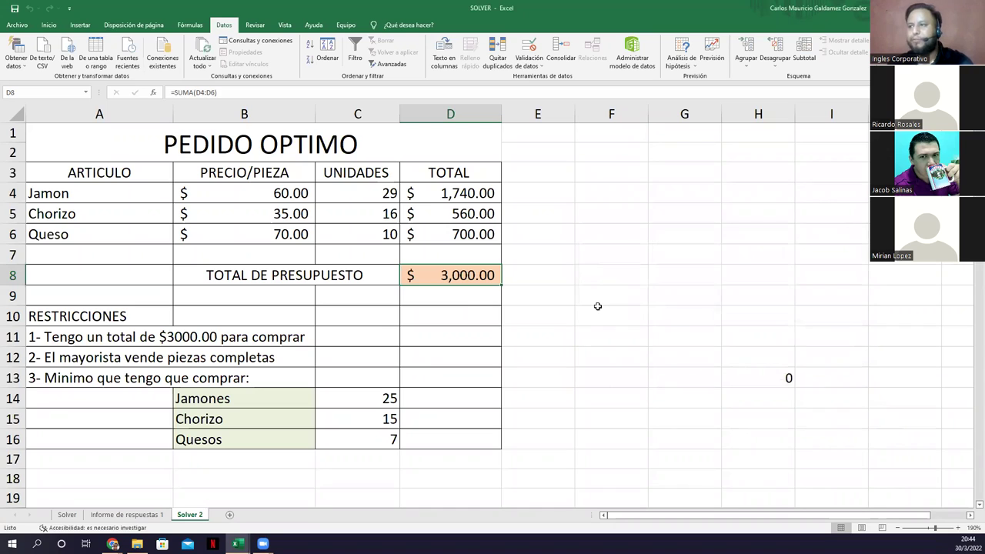
# - Examine the solved units in C4:C6 and the price-times-units formulas behind the totals in D4:D6
pyautogui.moveTo(351, 192); pyautogui.dragTo(355, 234)
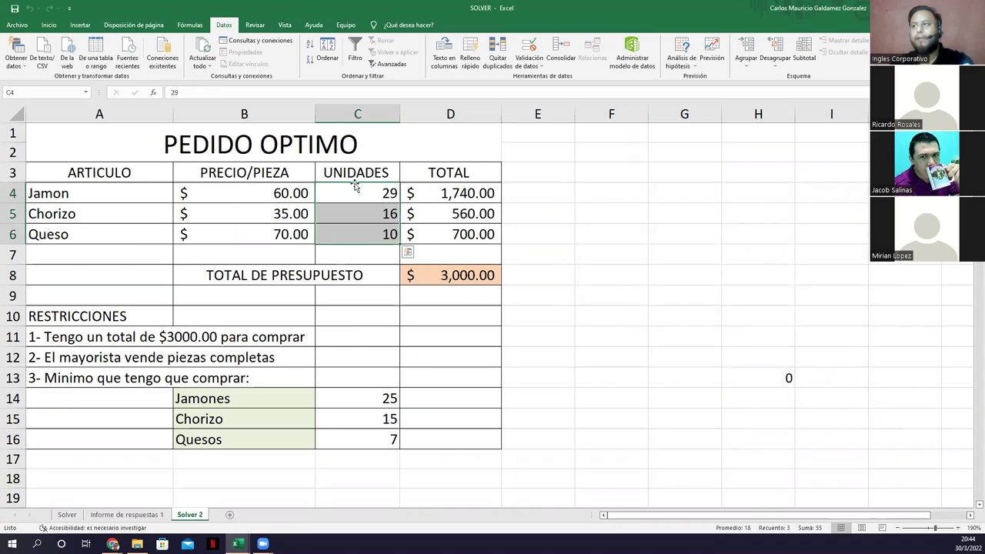
pyautogui.click(444, 195)
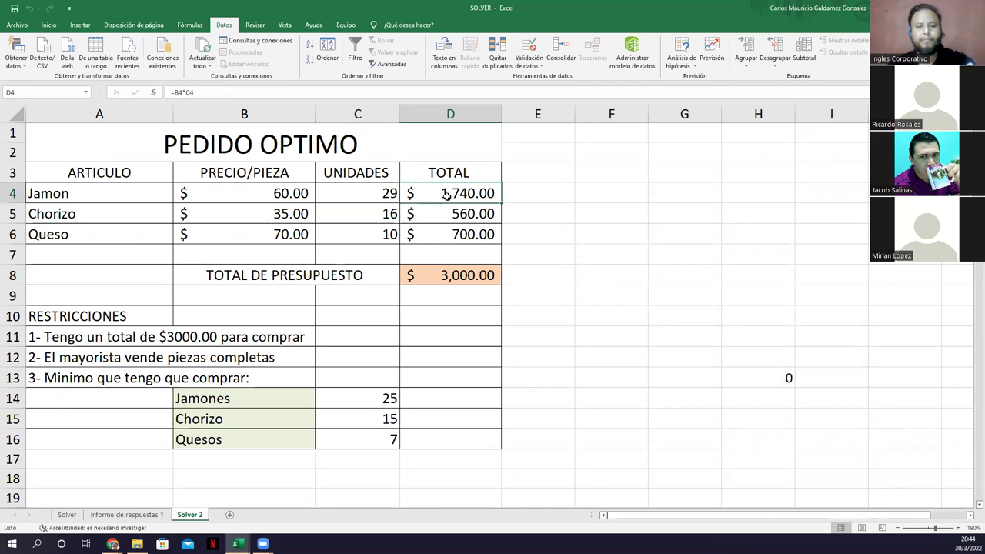
pyautogui.doubleClick(444, 195)
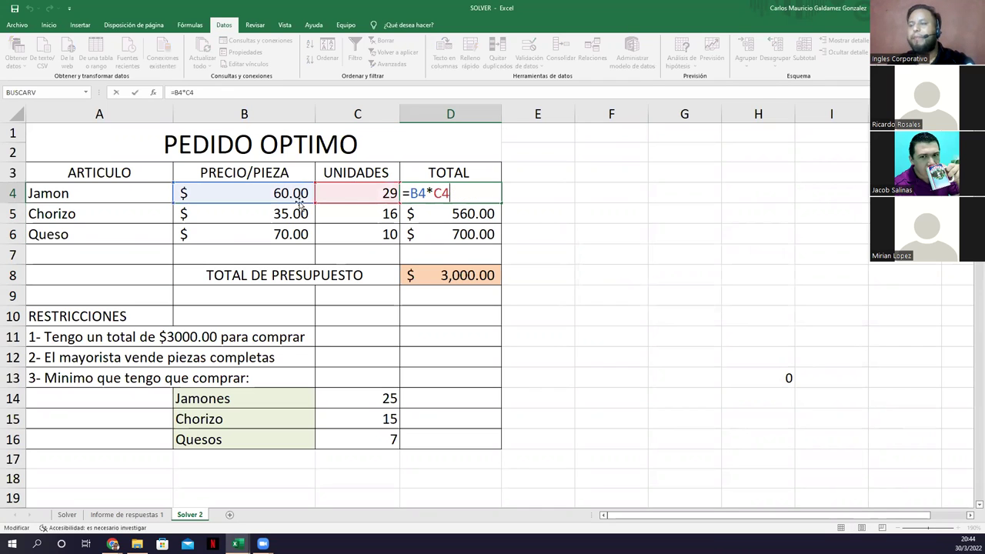
pyautogui.press('Escape')
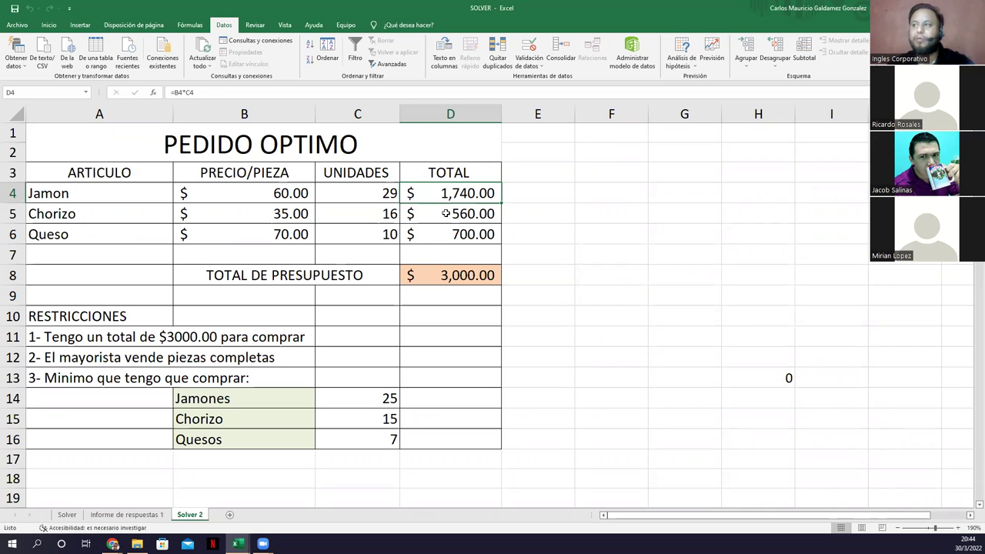
pyautogui.click(445, 213)
pyautogui.doubleClick(445, 214)
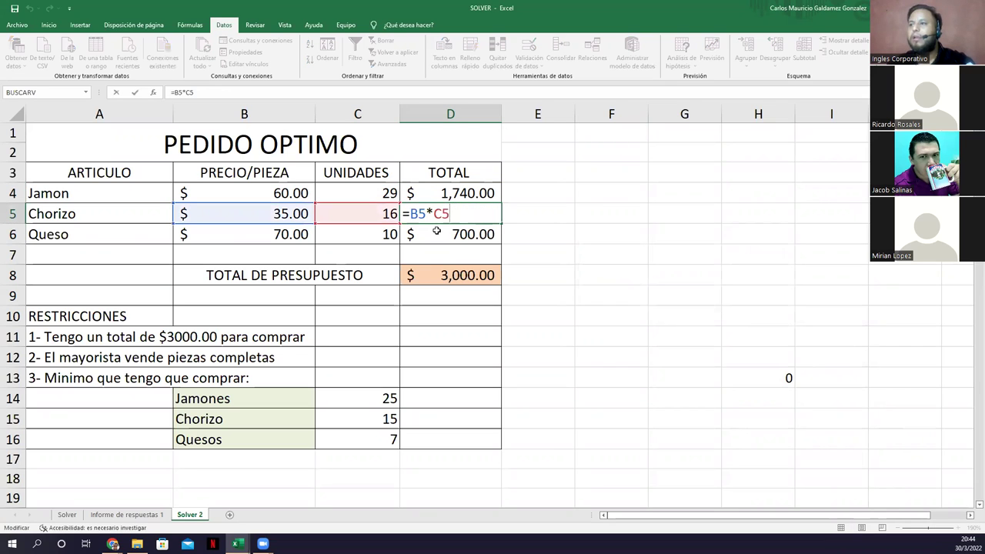
pyautogui.press('Return')
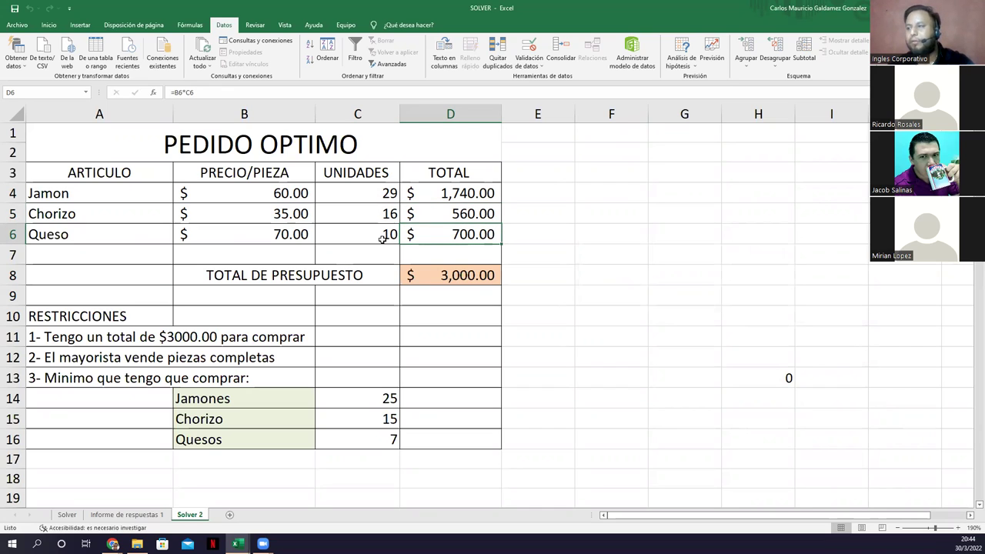
pyautogui.moveTo(453, 191); pyautogui.dragTo(459, 231)
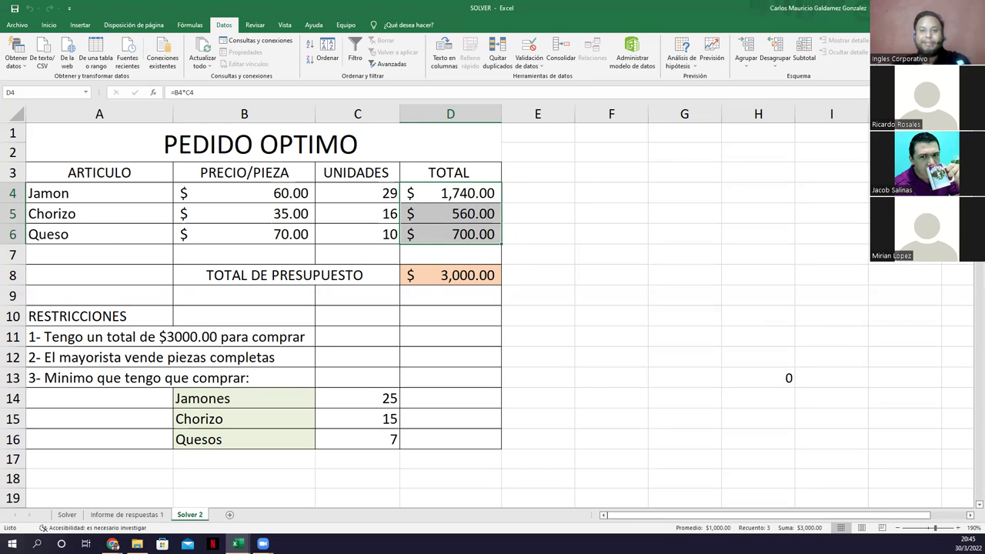
pyautogui.moveTo(367, 192); pyautogui.dragTo(370, 241)
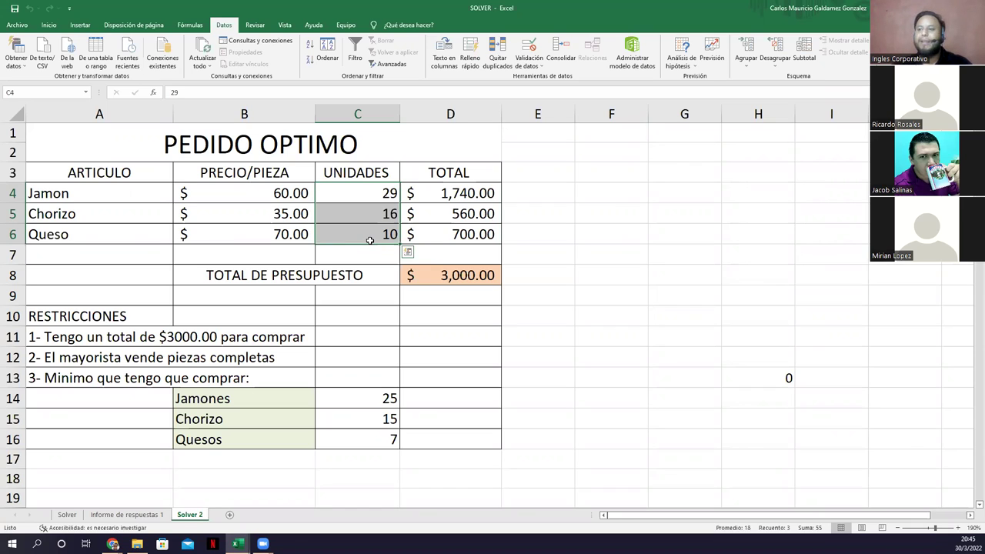
# - View the Informe de respuestas 1 sheet and move the Solver 2 sheet in front of it
pyautogui.click(127, 515)
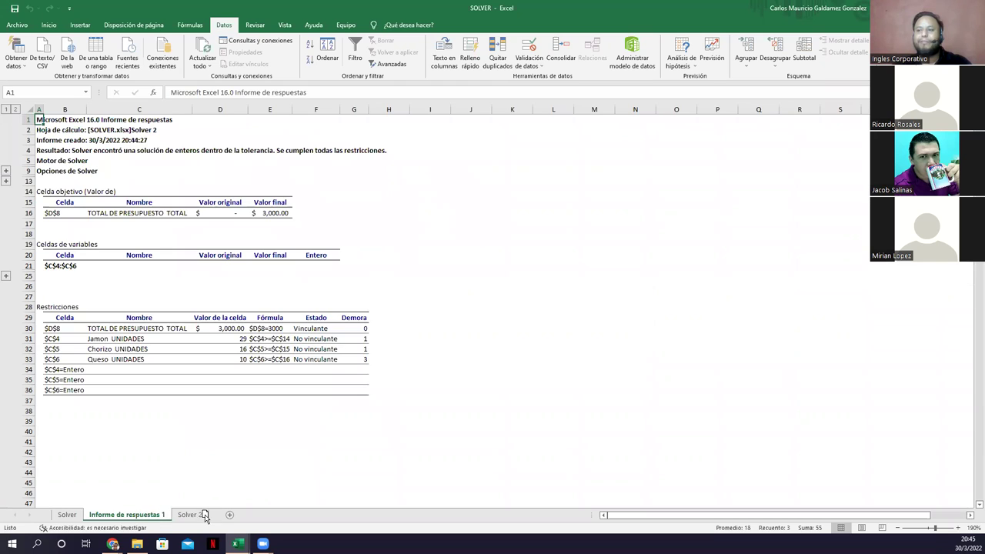
pyautogui.moveTo(205, 518); pyautogui.dragTo(104, 508)
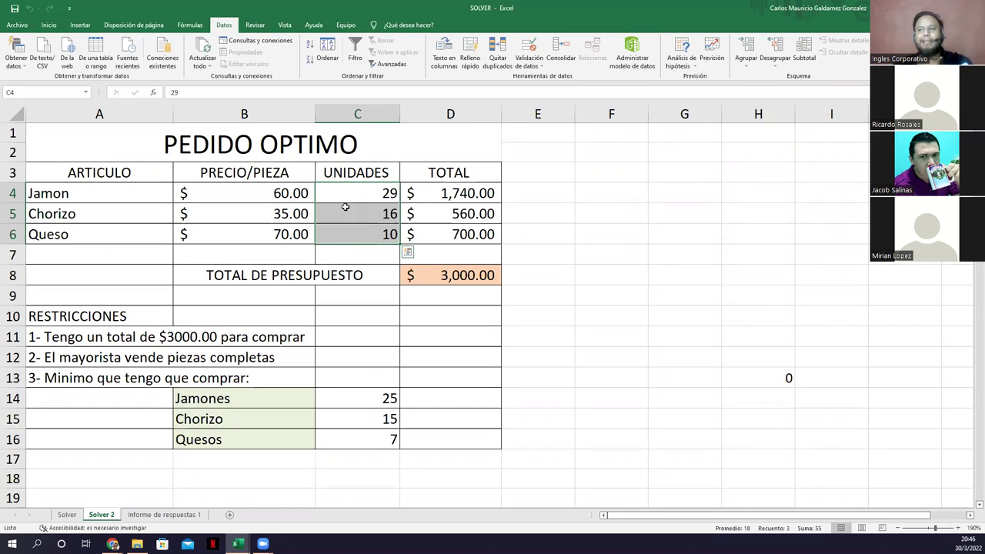
# - Review the TOTAL DE PRESUPUESTO formula on sheet Solver 2 and compare it with the pizza model on sheet Solver
pyautogui.click(434, 281)
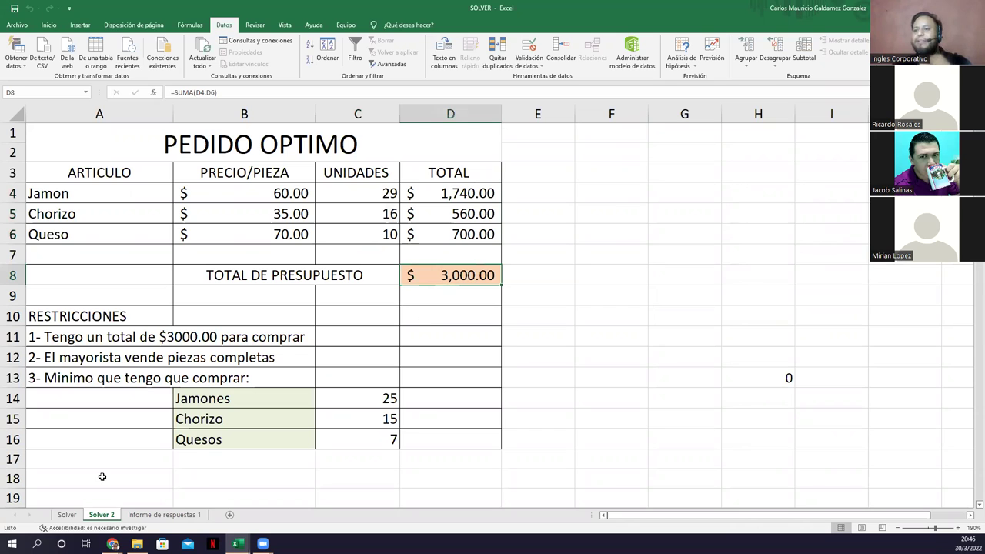
pyautogui.click(67, 517)
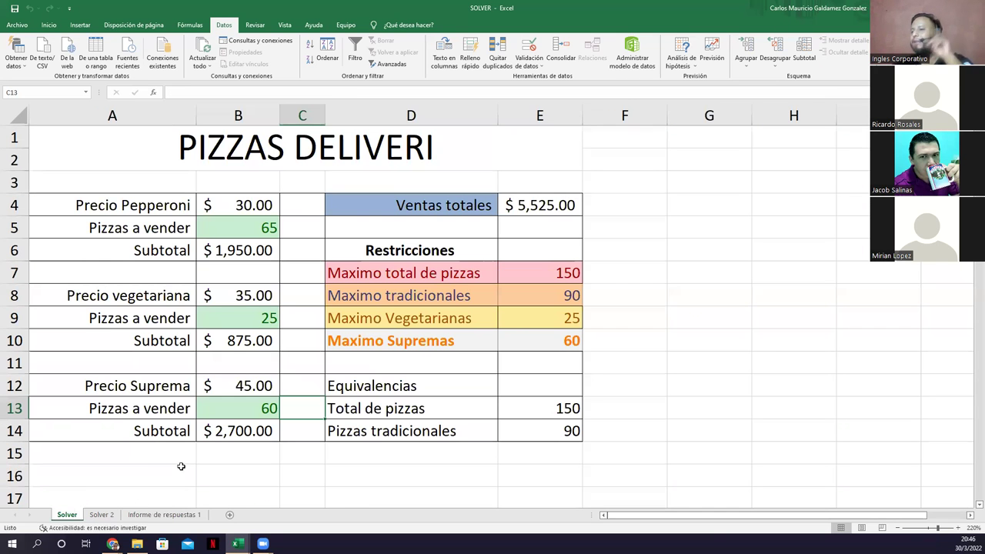
pyautogui.hotkey('ctrl', 'pagedown')
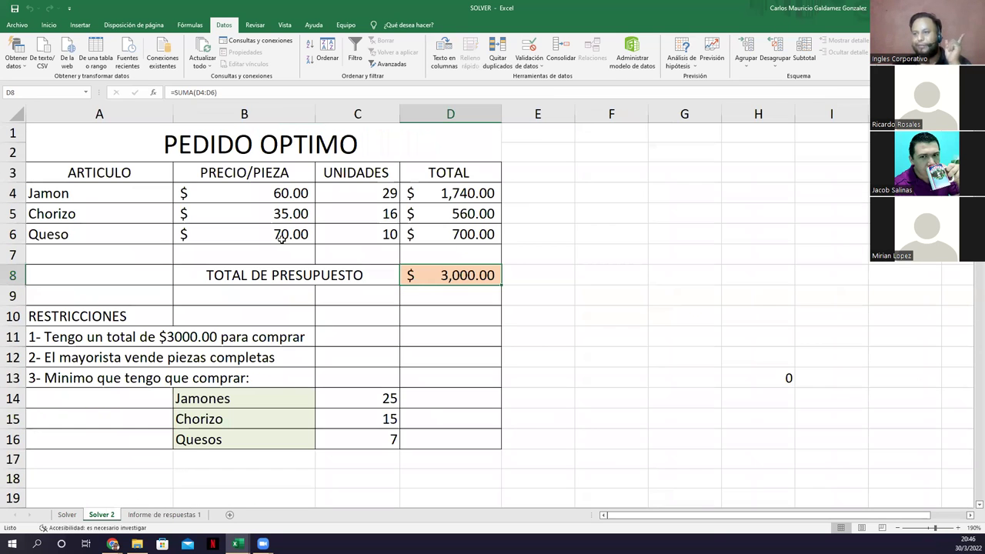
# - Examine the Celda objetivo section of Informe de respuestas 1, checking the budget total's name, final value and original value
pyautogui.click(164, 515)
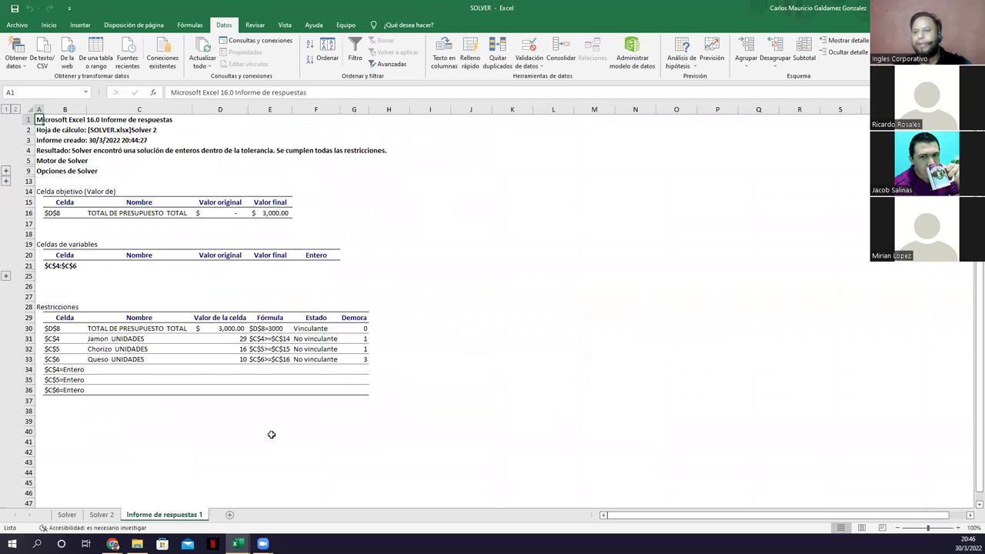
pyautogui.keyDown('ctrl'); pyautogui.scroll(2, 271, 434); pyautogui.keyUp('ctrl')
pyautogui.click(115, 221)
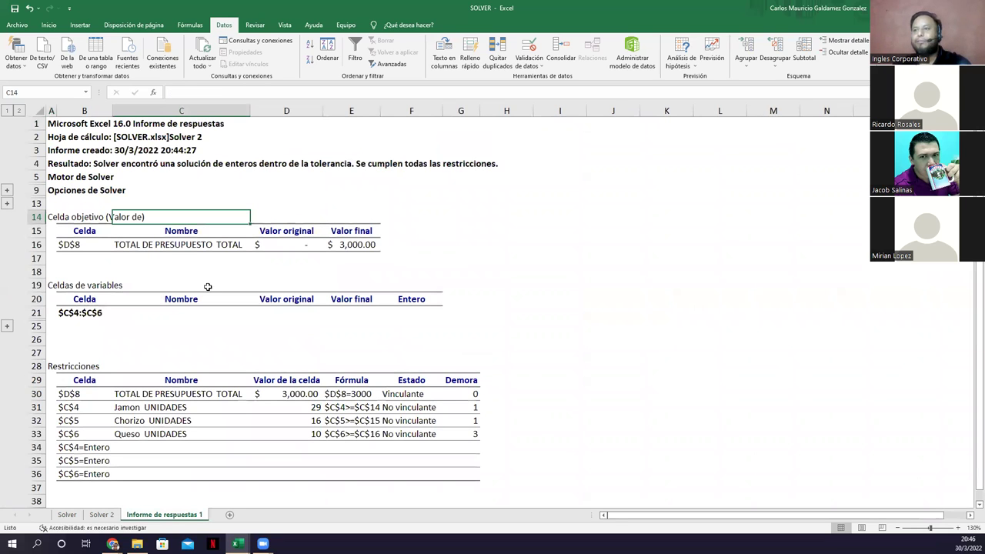
pyautogui.press('Down')
pyautogui.press('Down')
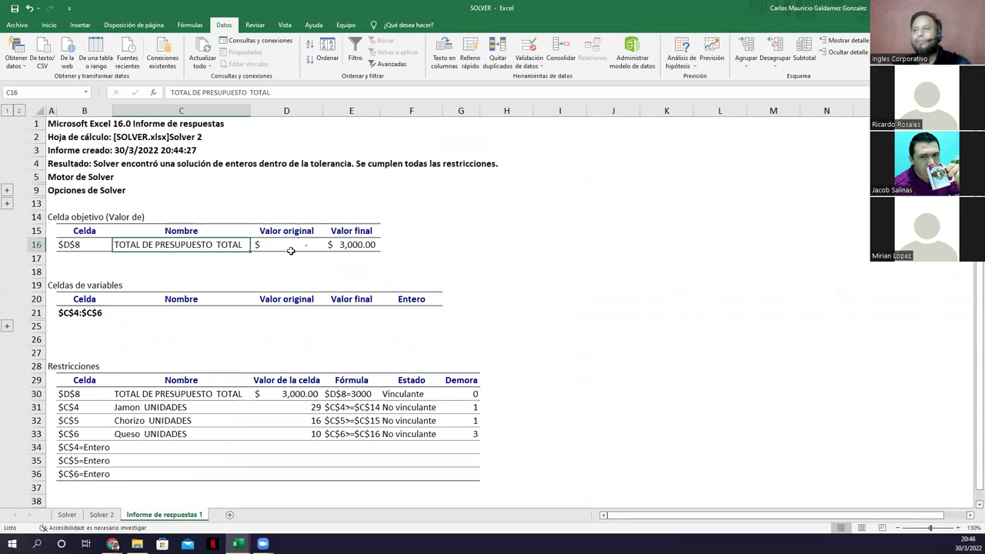
pyautogui.click(356, 243)
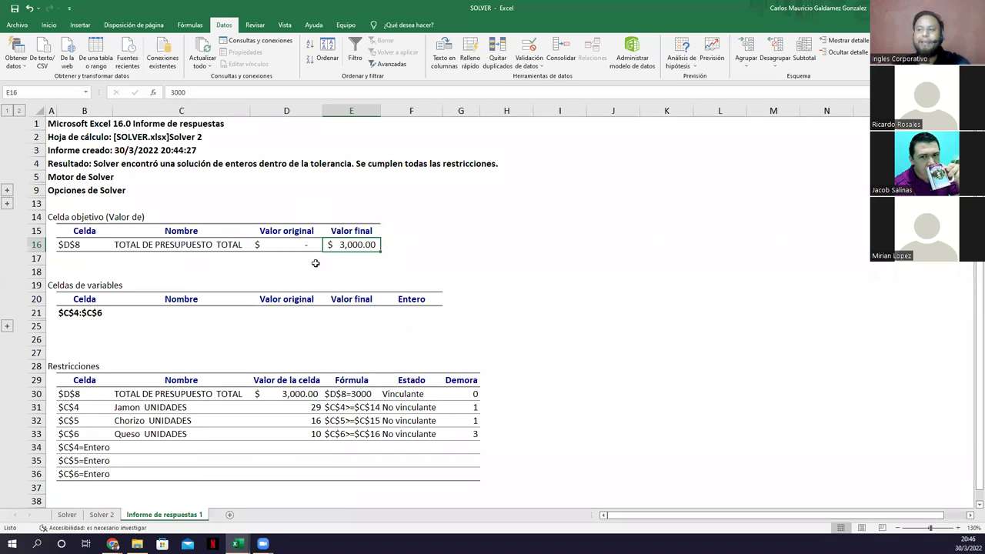
pyautogui.press('Left')
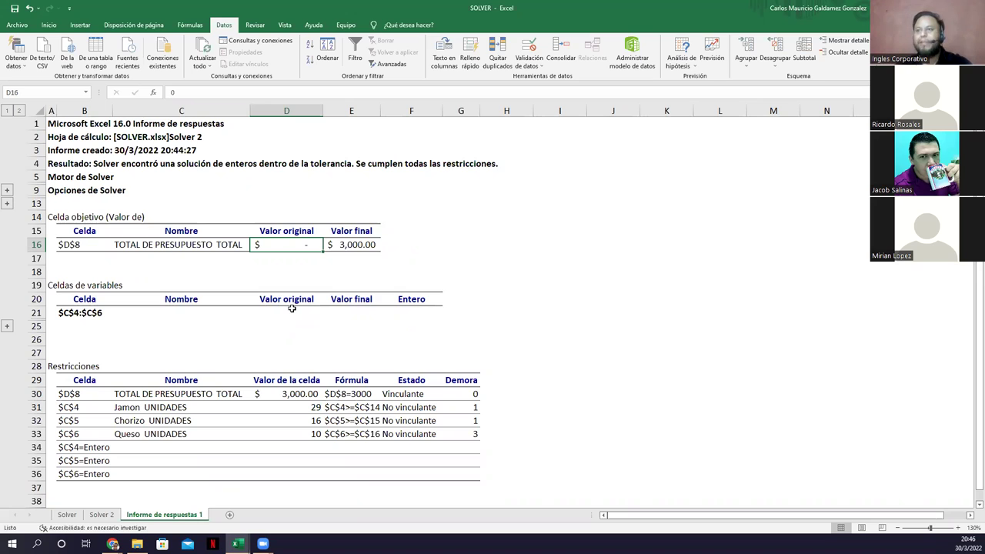
# - Examine the Celdas de variables section of the report, from the $C$4:$C$6 entry across to the Entero column
pyautogui.click(66, 316)
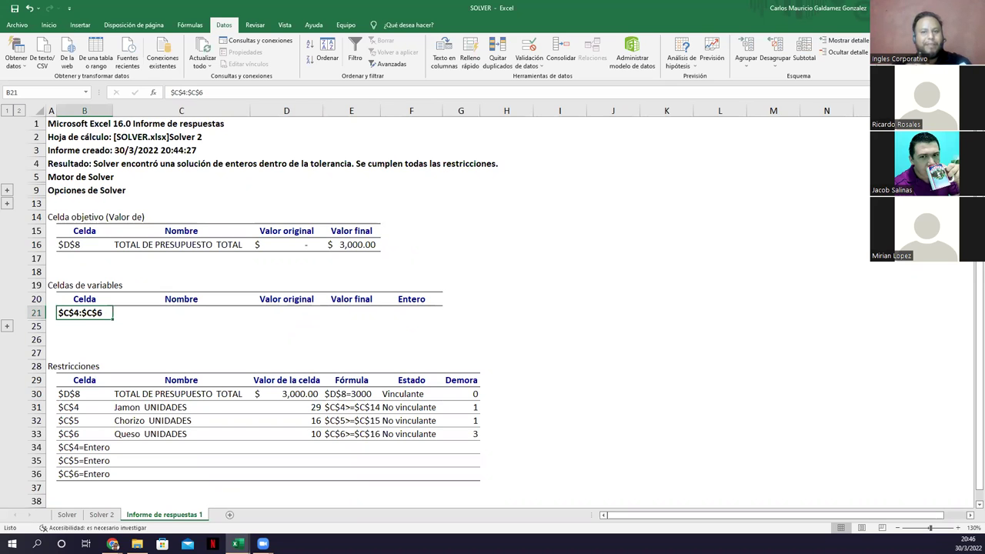
pyautogui.scroll(-4, 71, 226)
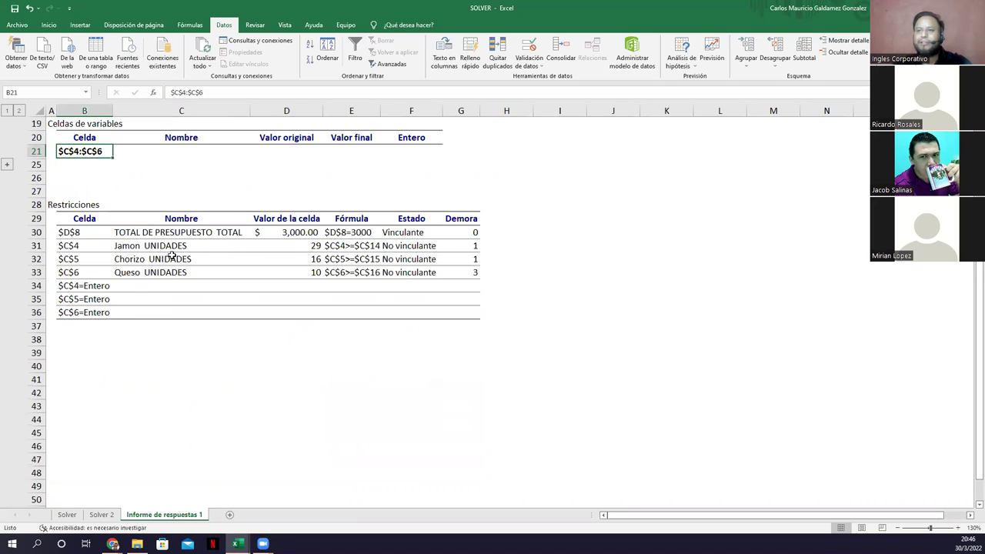
pyautogui.scroll(3, 54, 269)
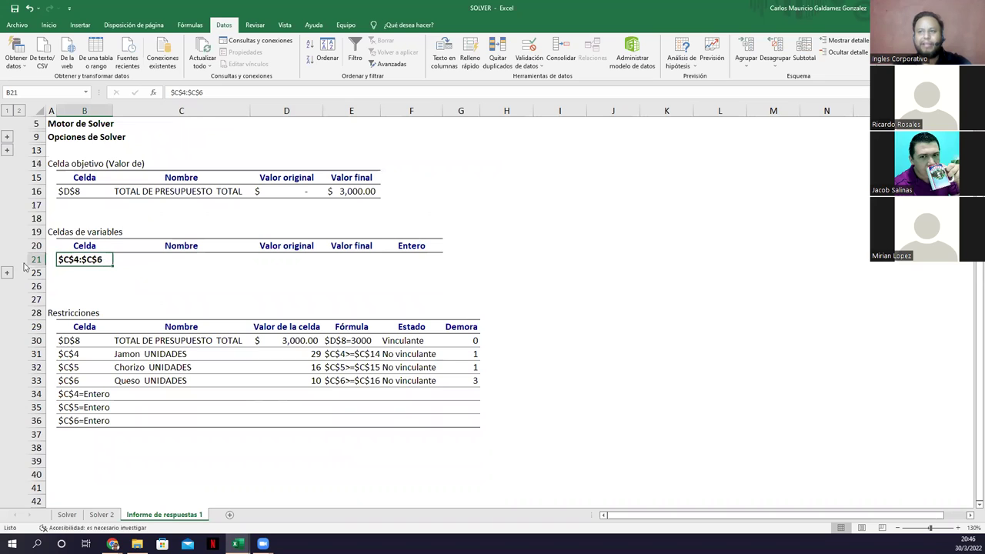
pyautogui.click(245, 260)
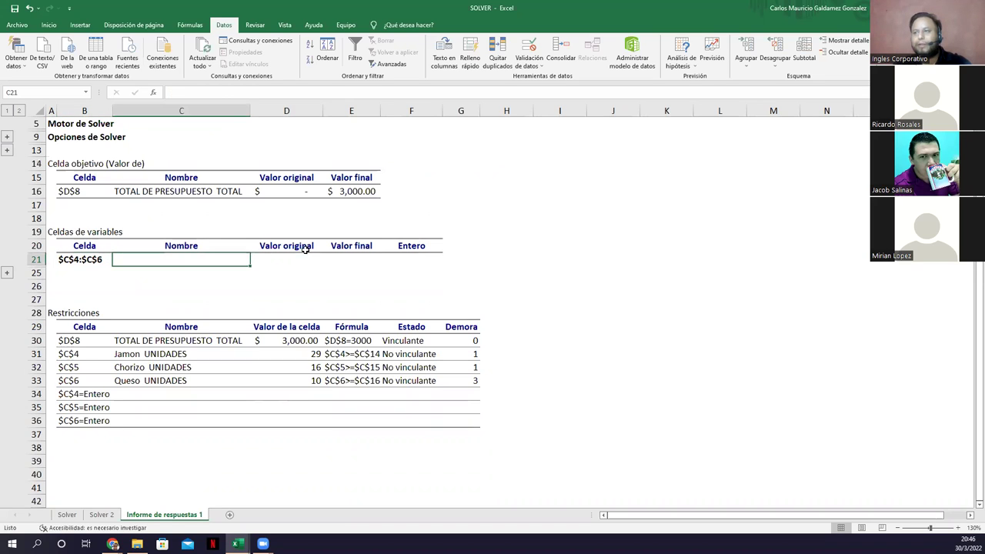
pyautogui.press('Right')
pyautogui.press('Right')
pyautogui.press('Right')
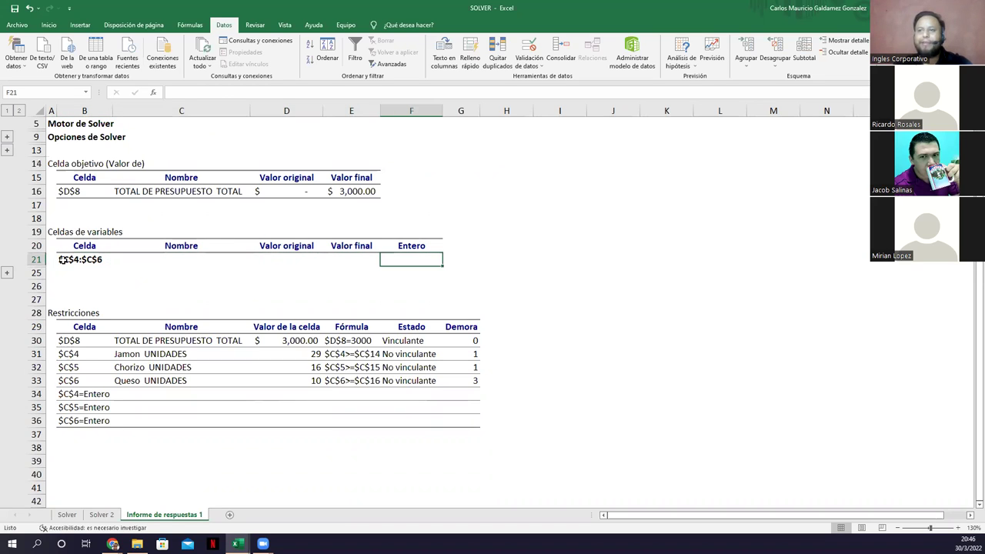
pyautogui.click(88, 262)
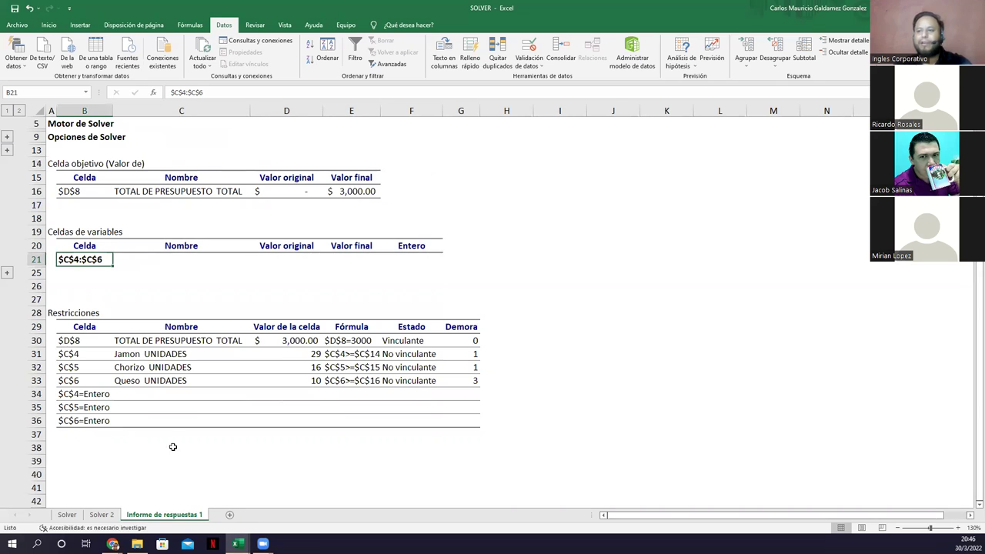
# - Check the Jamon and Chorizo units on sheet Solver 2 against the variable cells listed in the answer report
pyautogui.click(102, 514)
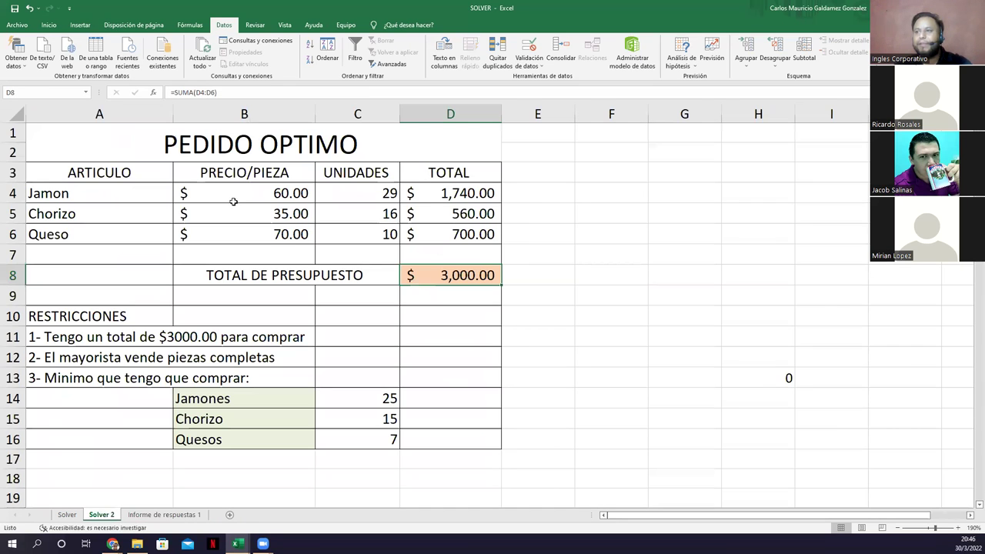
pyautogui.click(348, 193)
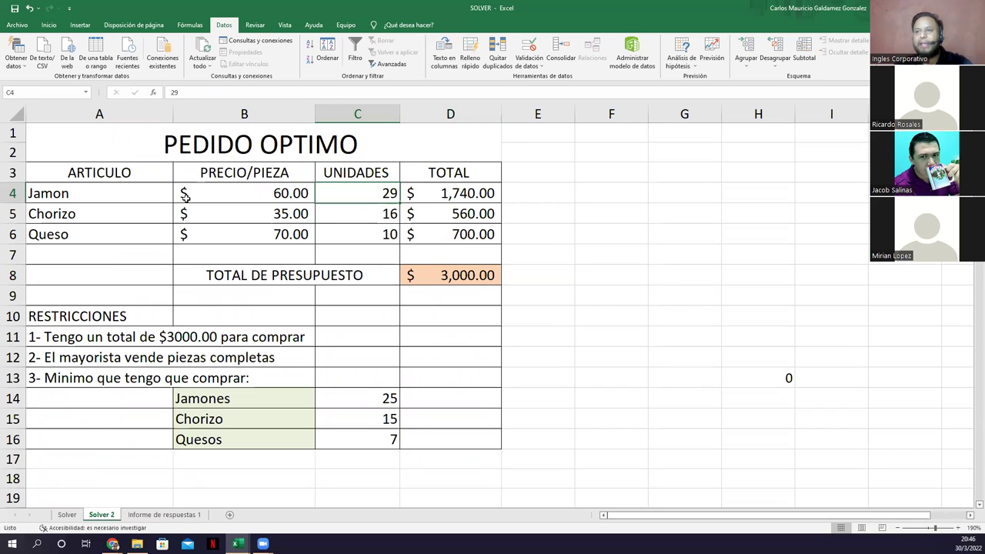
pyautogui.click(357, 215)
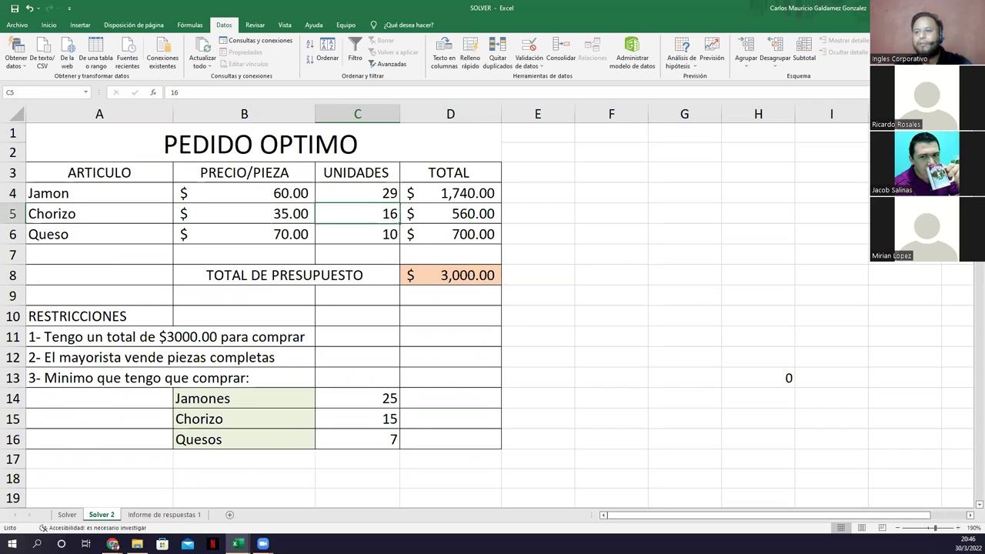
pyautogui.click(158, 514)
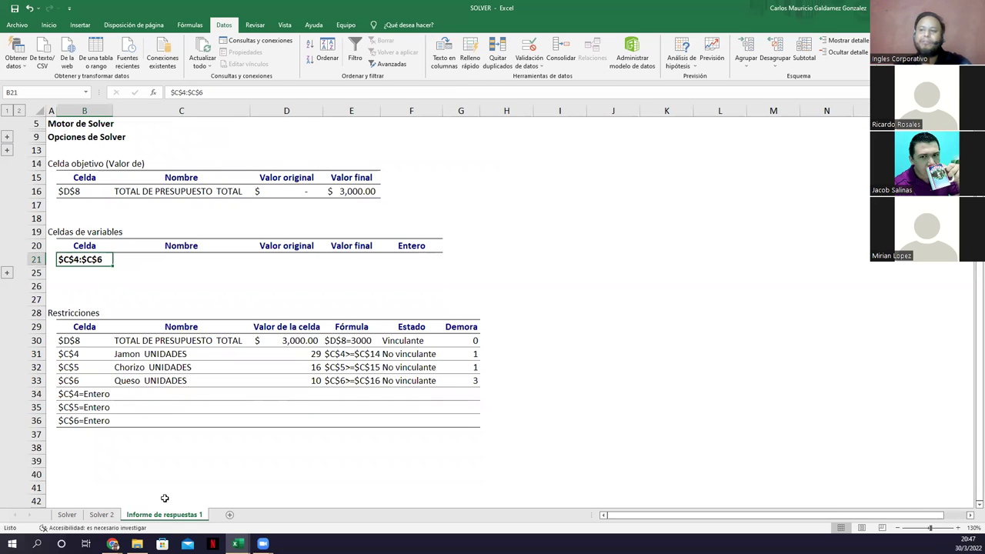
pyautogui.click(101, 515)
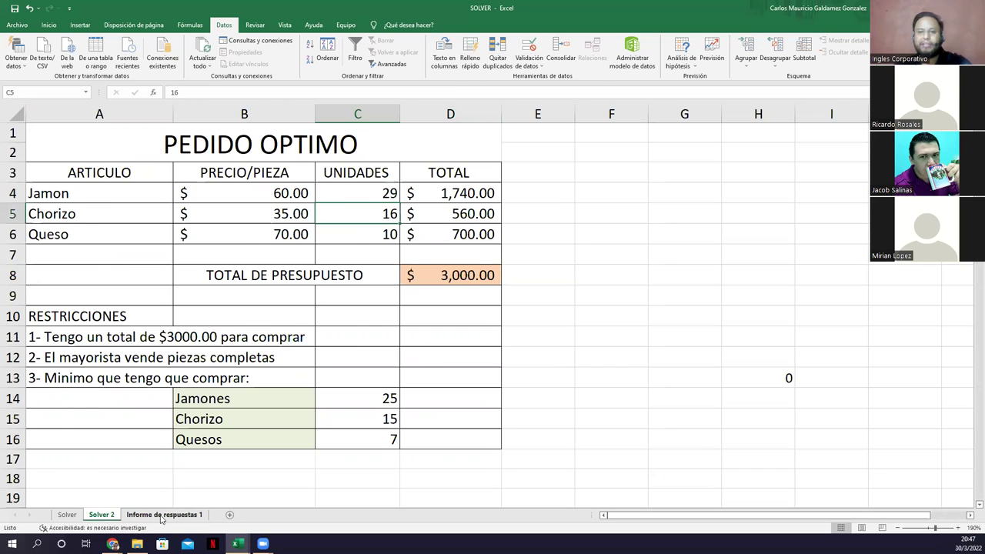
pyautogui.click(162, 515)
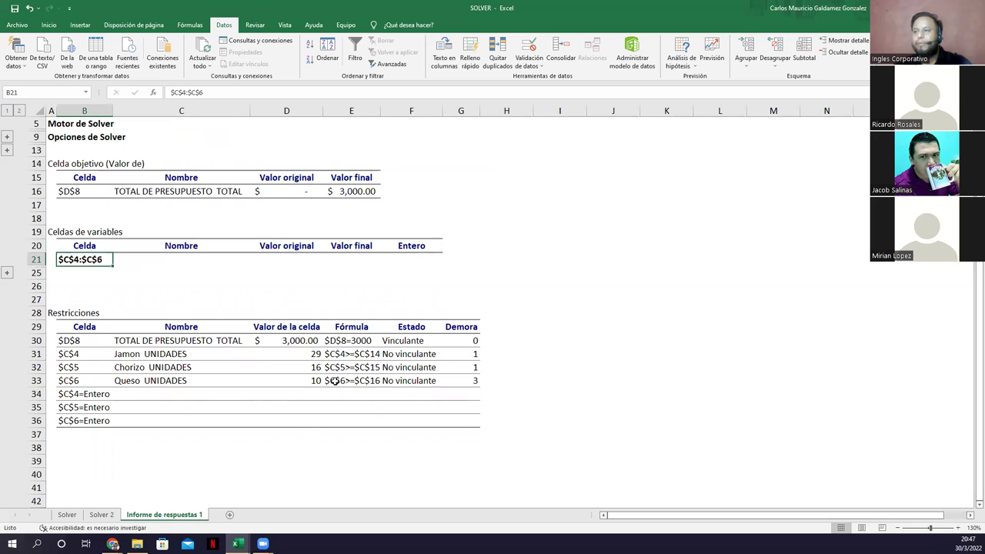
# - Examine the TOTAL DE PRESUPUESTO row in the report's Restricciones section, including its cell value and Estado
pyautogui.click(58, 313)
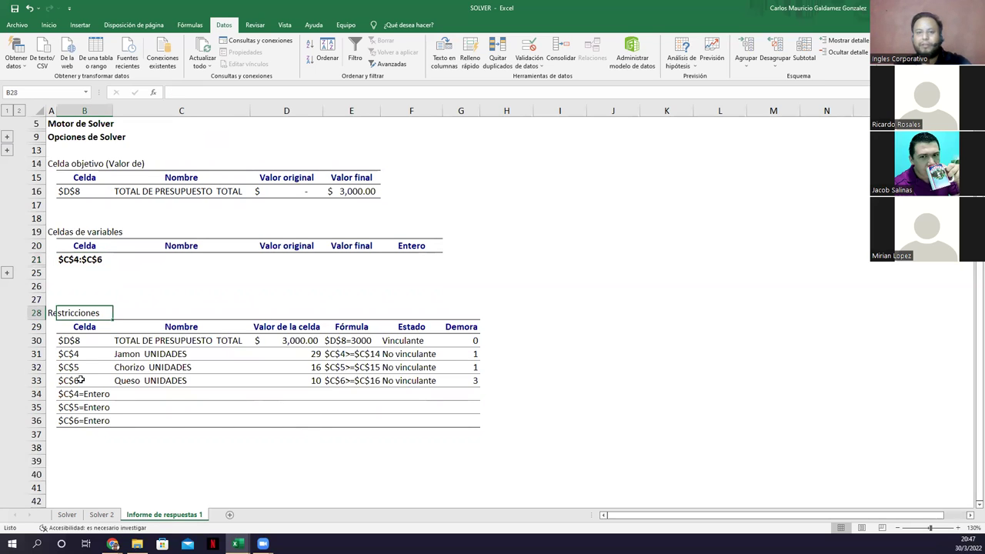
pyautogui.click(129, 342)
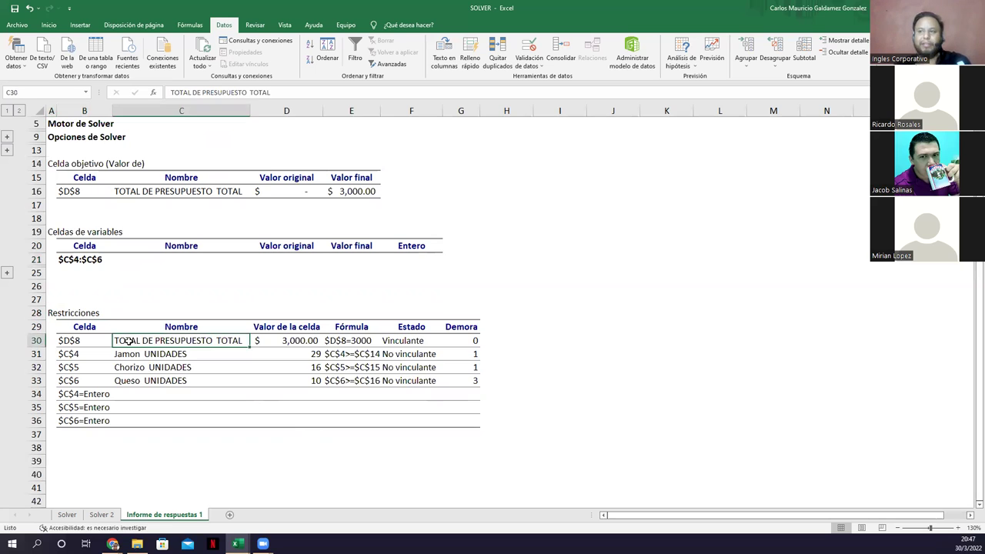
pyautogui.click(281, 343)
pyautogui.click(403, 344)
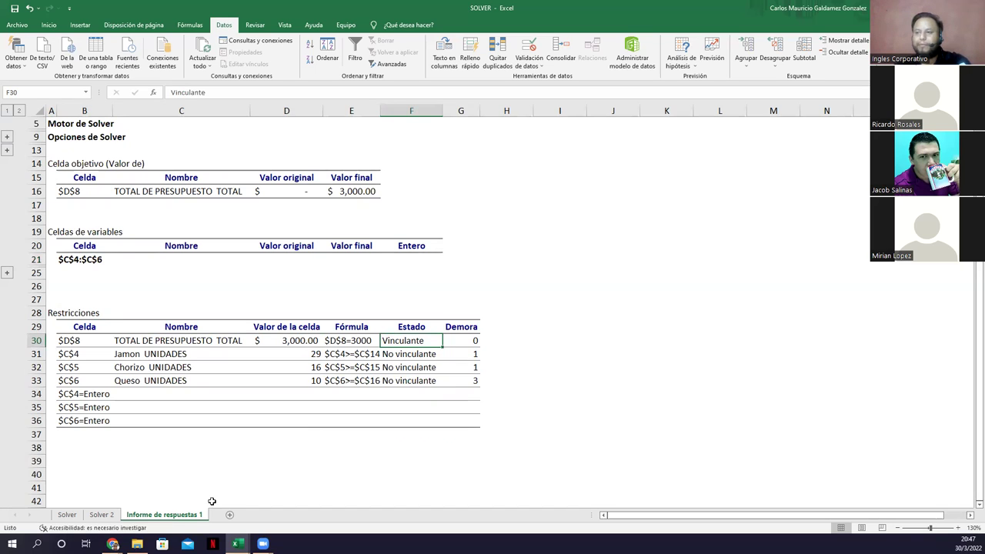
# - Compare the Jamon constraint formula in the report with the Jamon units and minimum purchase on sheet Solver 2
pyautogui.click(102, 514)
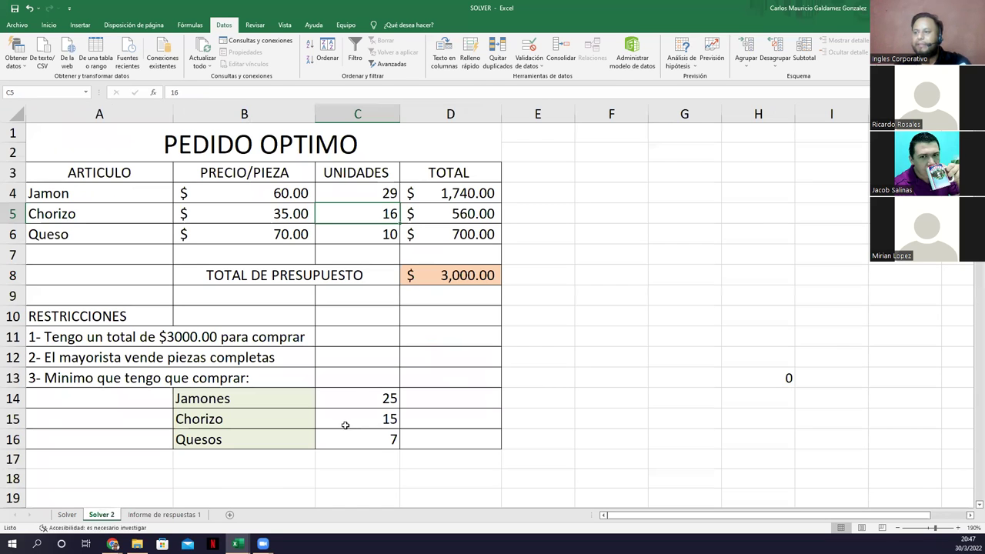
pyautogui.click(164, 514)
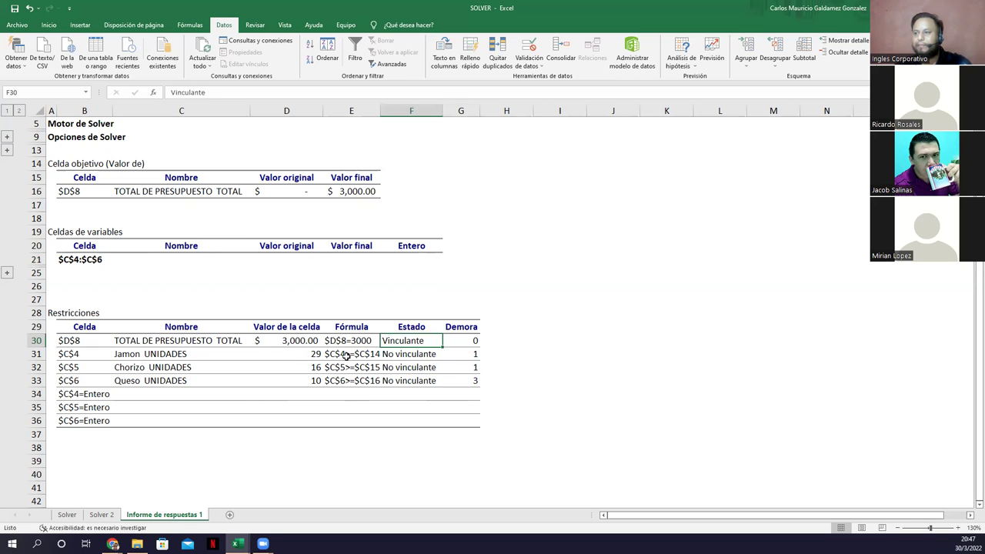
pyautogui.click(347, 356)
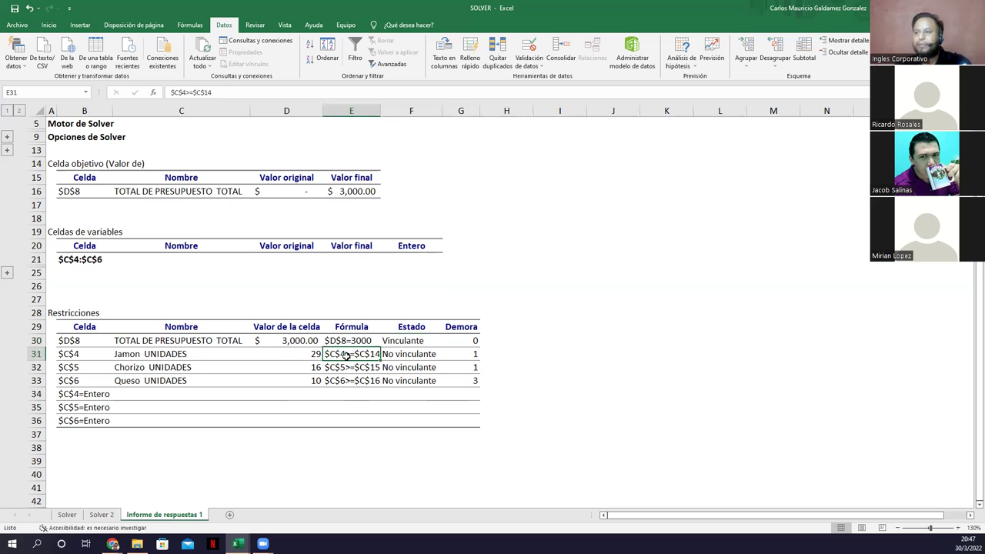
pyautogui.click(106, 516)
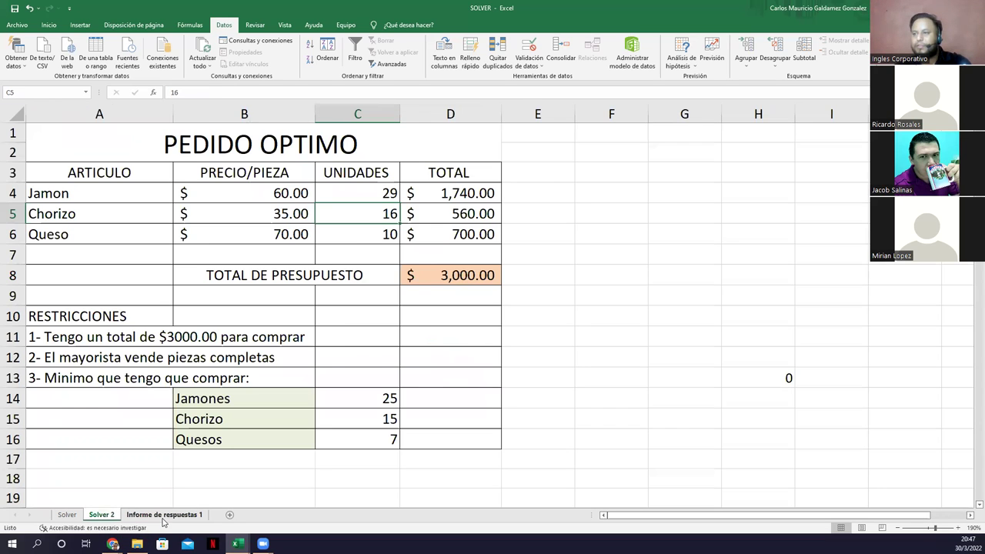
pyautogui.click(164, 520)
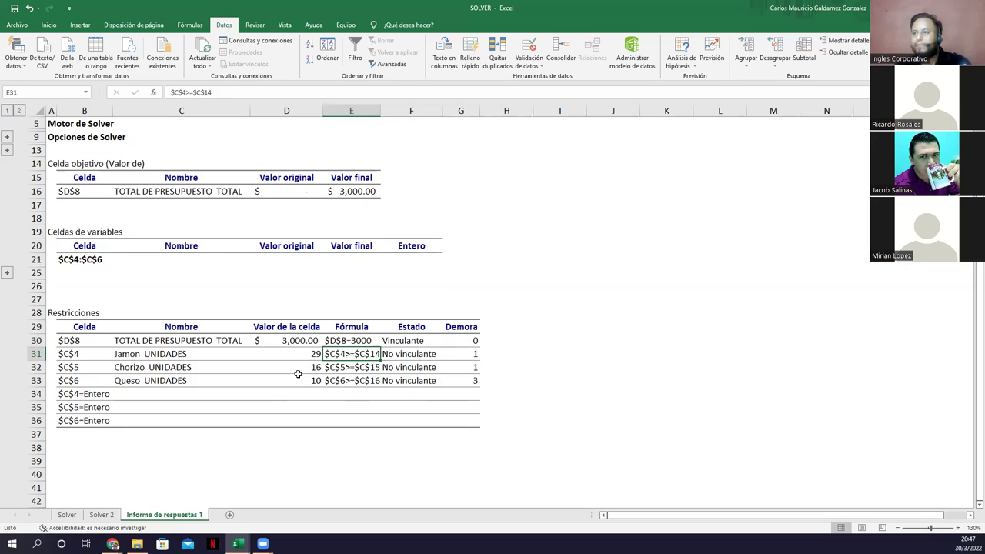
pyautogui.click(116, 515)
pyautogui.click(352, 194)
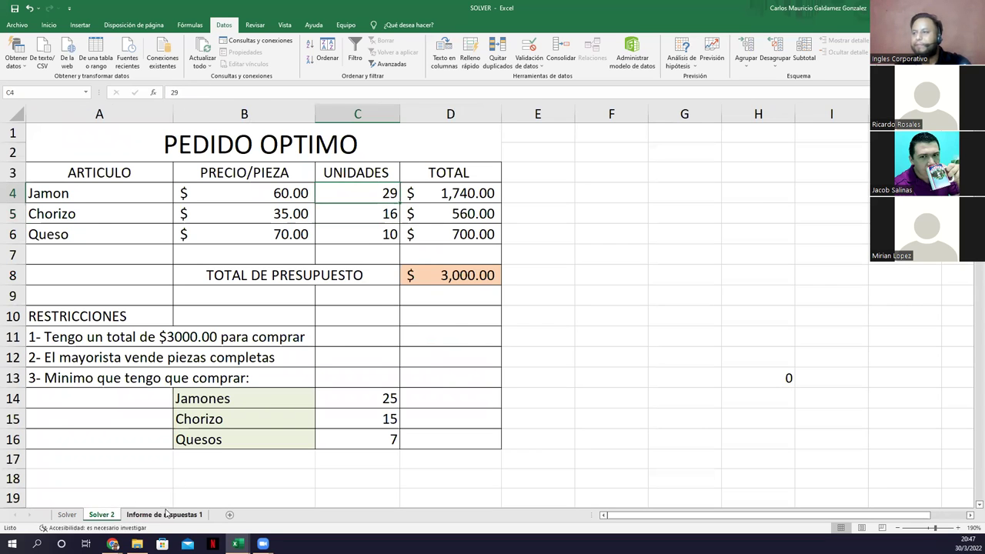
pyautogui.click(166, 514)
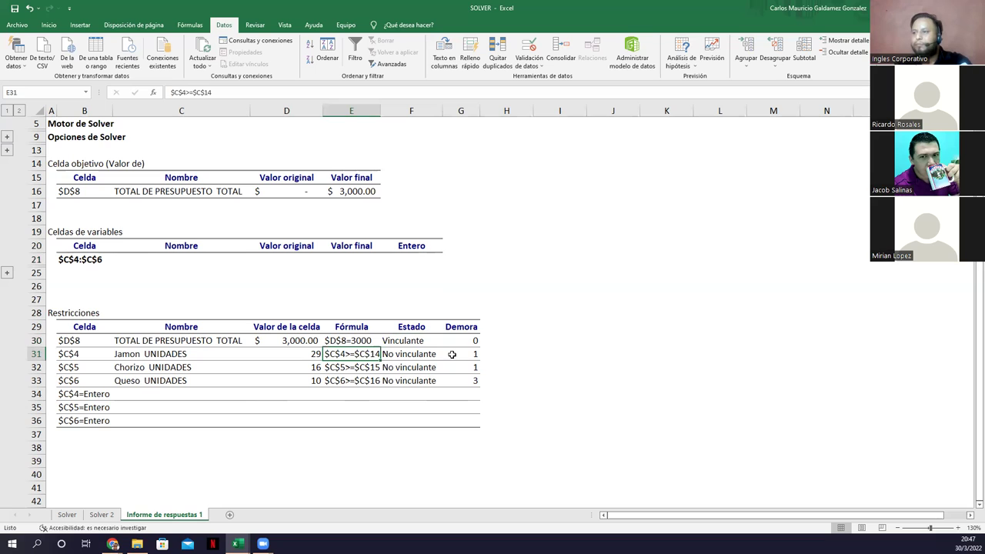
# - Check the Demora values of the Jamon and Chorizo constraints in the report against the quantities on sheet Solver 2
pyautogui.click(457, 351)
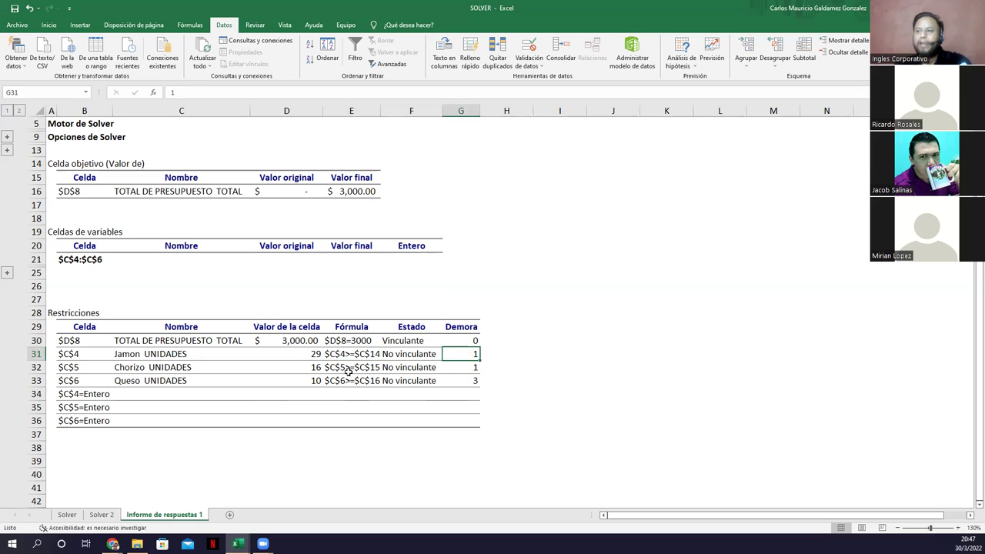
pyautogui.click(103, 515)
pyautogui.click(158, 518)
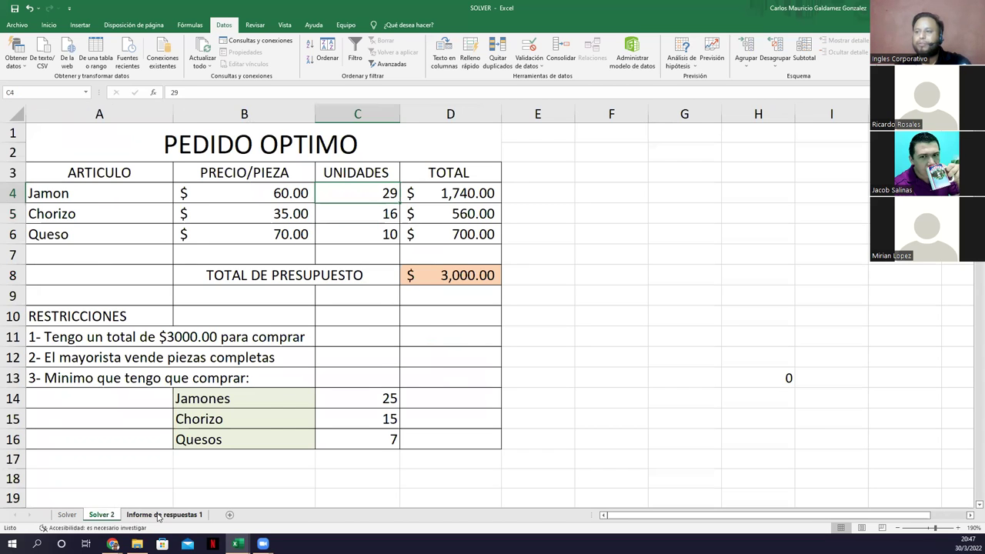
pyautogui.click(465, 370)
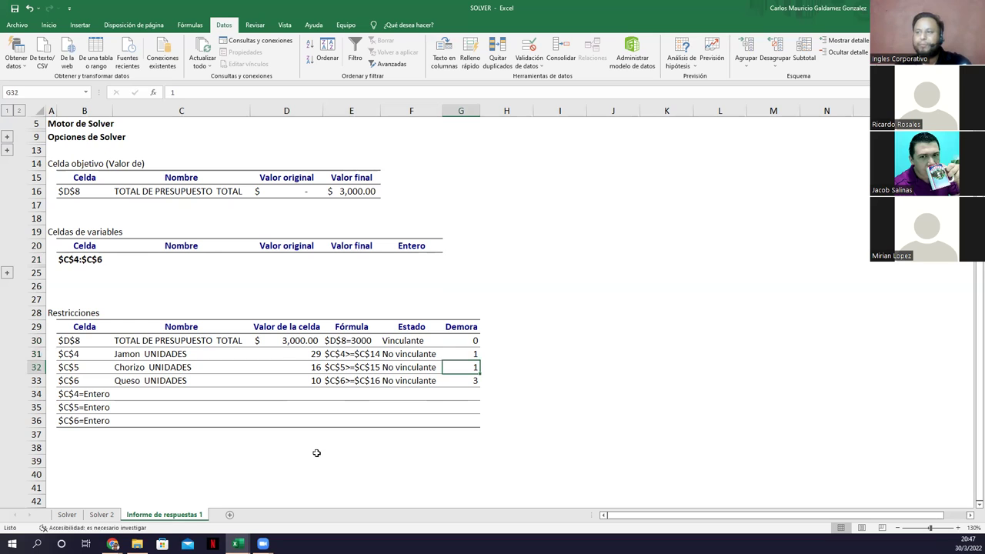
pyautogui.click(102, 515)
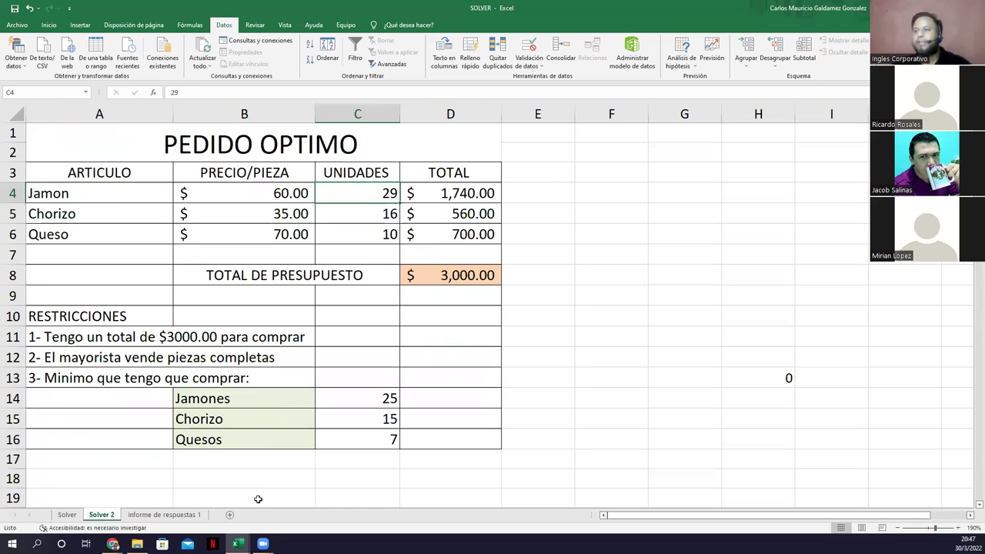
pyautogui.click(175, 514)
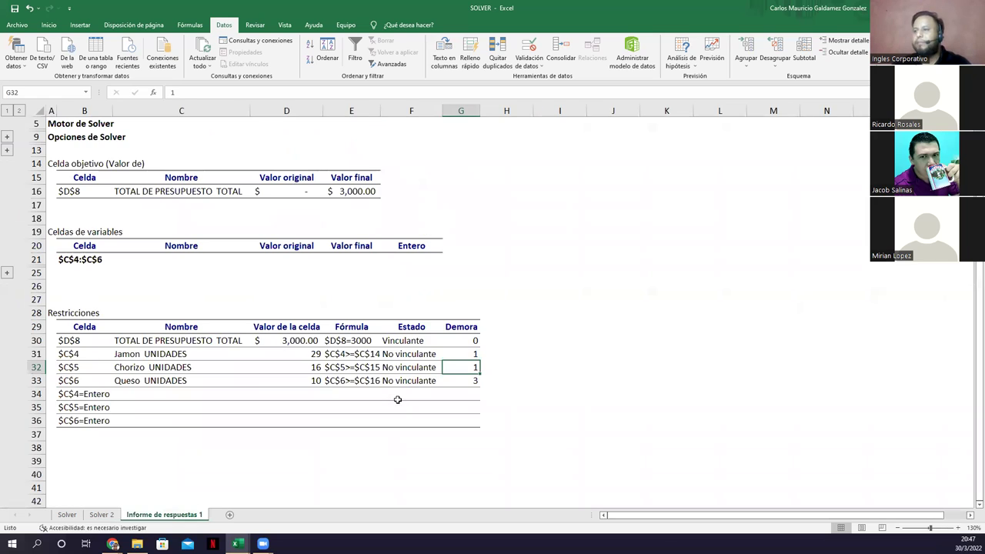
# - Review the Demora values of the product constraints, the integer constraints on C4:C6 and the header of the answer report
pyautogui.moveTo(467, 358); pyautogui.dragTo(464, 380)
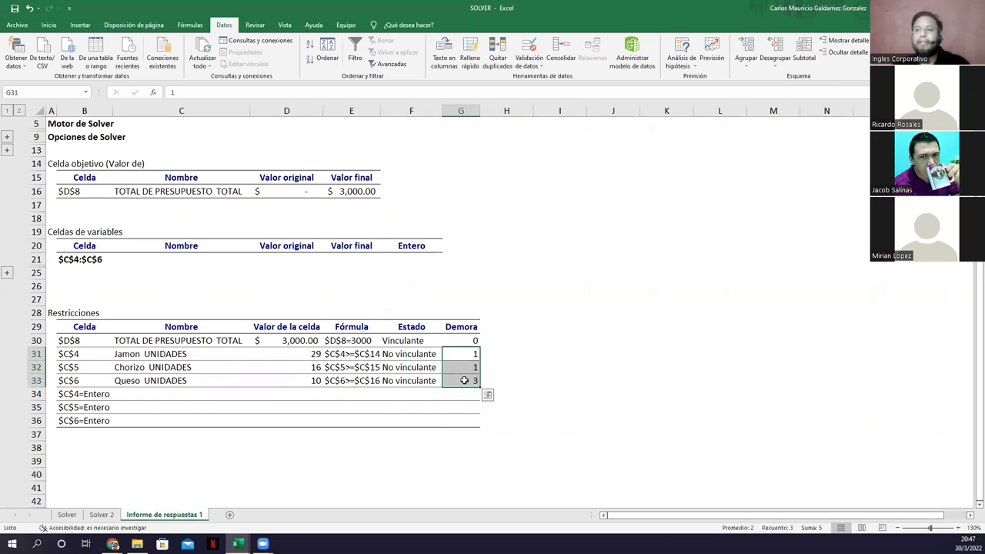
pyautogui.moveTo(73, 394); pyautogui.dragTo(68, 420)
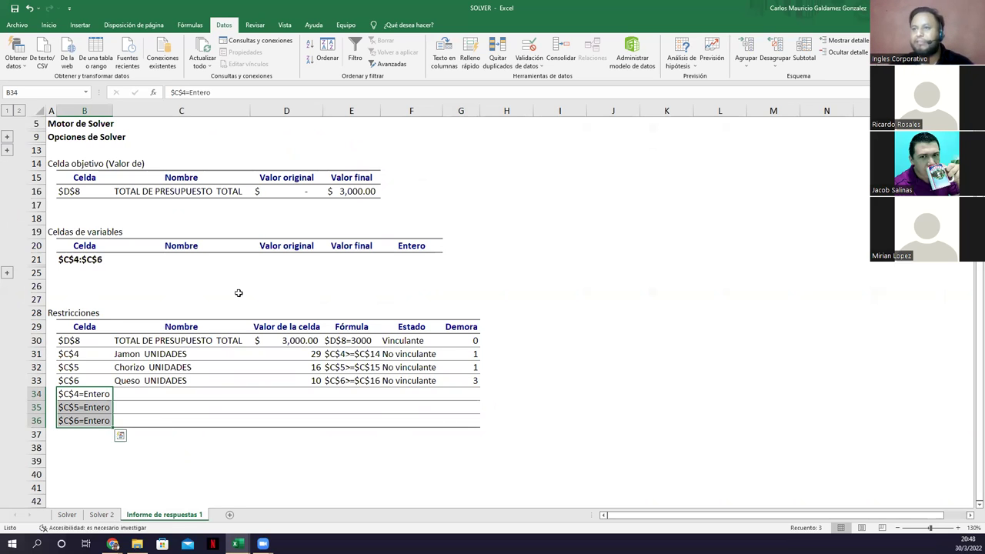
pyautogui.scroll(2, 215, 299)
pyautogui.click(125, 436)
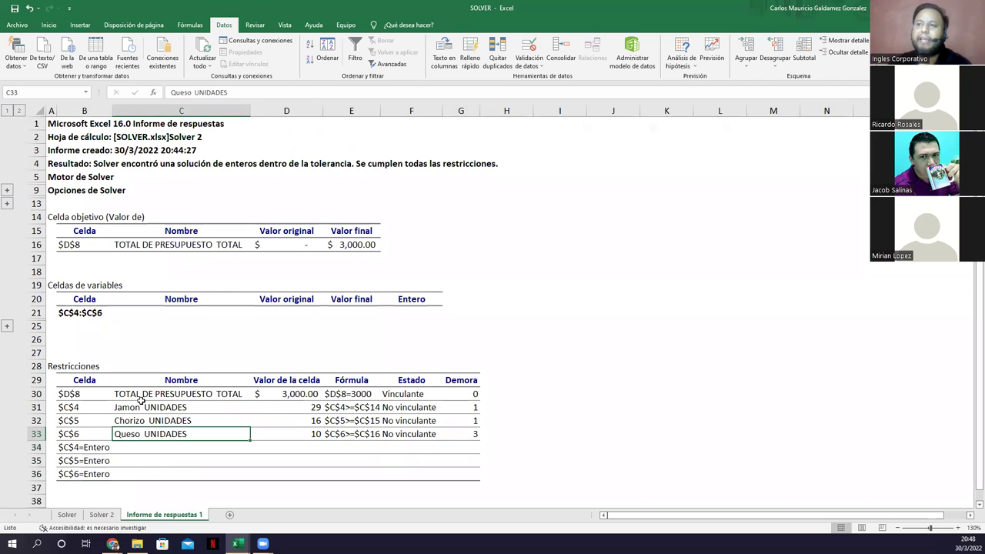
pyautogui.click(52, 122)
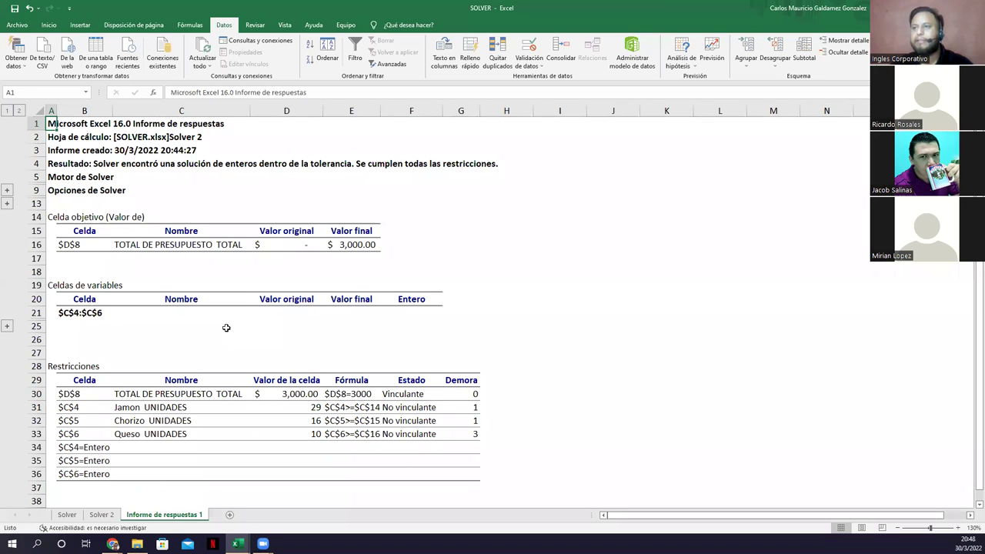
# - Clear the stray value in cell H13 of sheet Solver 2 and save the workbook
pyautogui.click(102, 515)
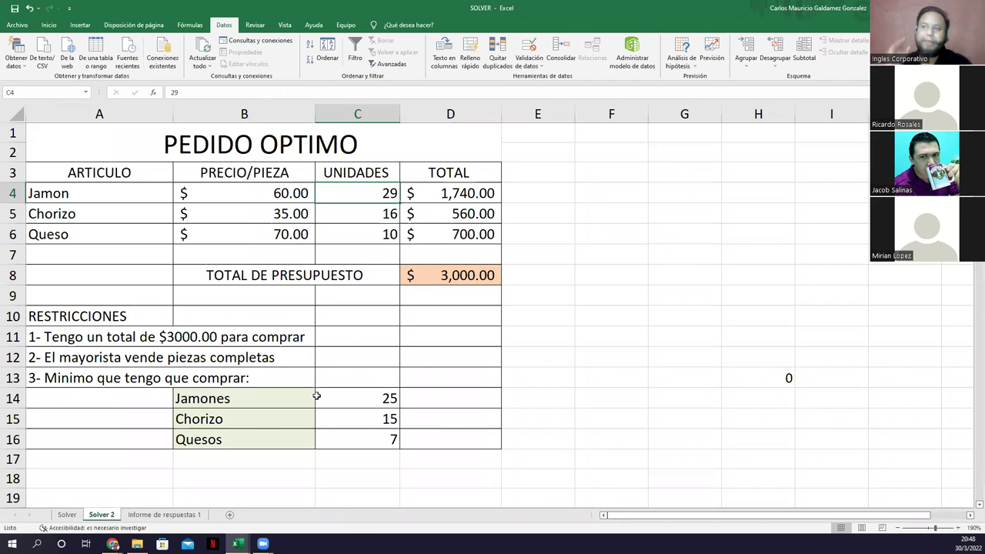
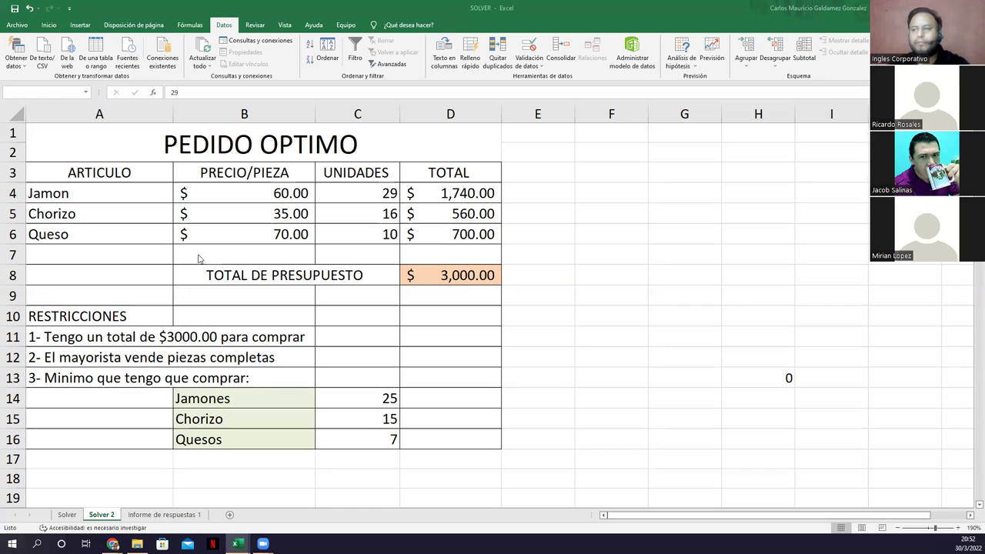
pyautogui.click(730, 378)
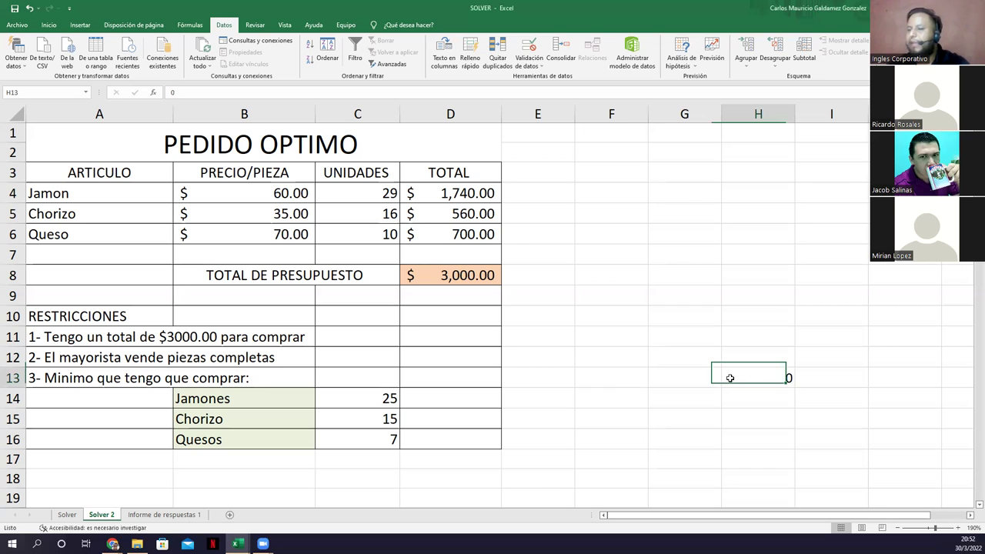
pyautogui.press('Delete')
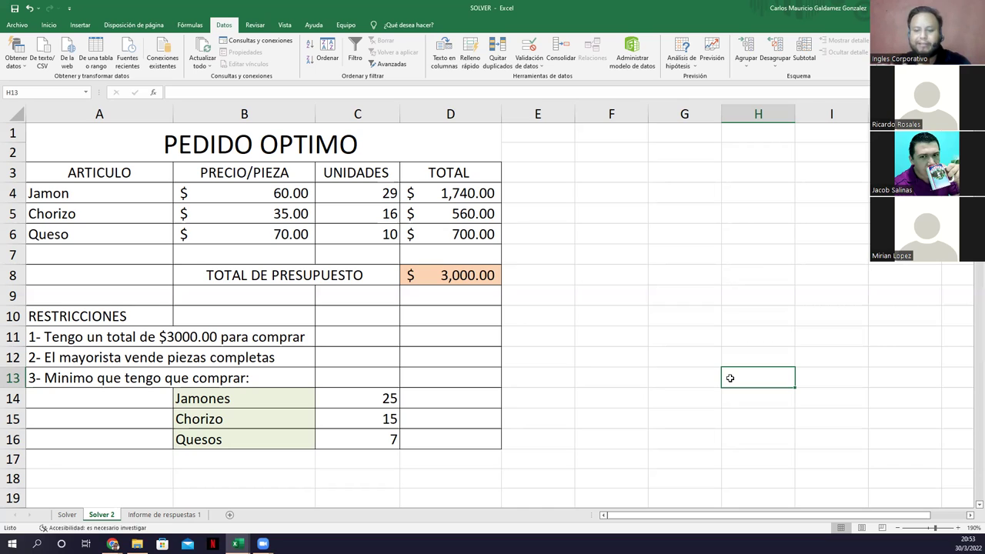
pyautogui.click(454, 279)
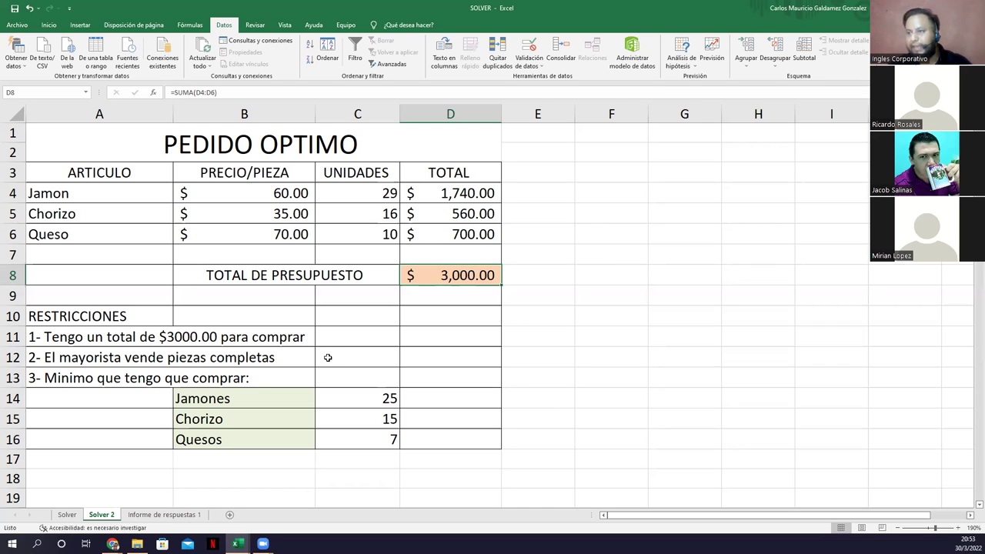
pyautogui.click(14, 8)
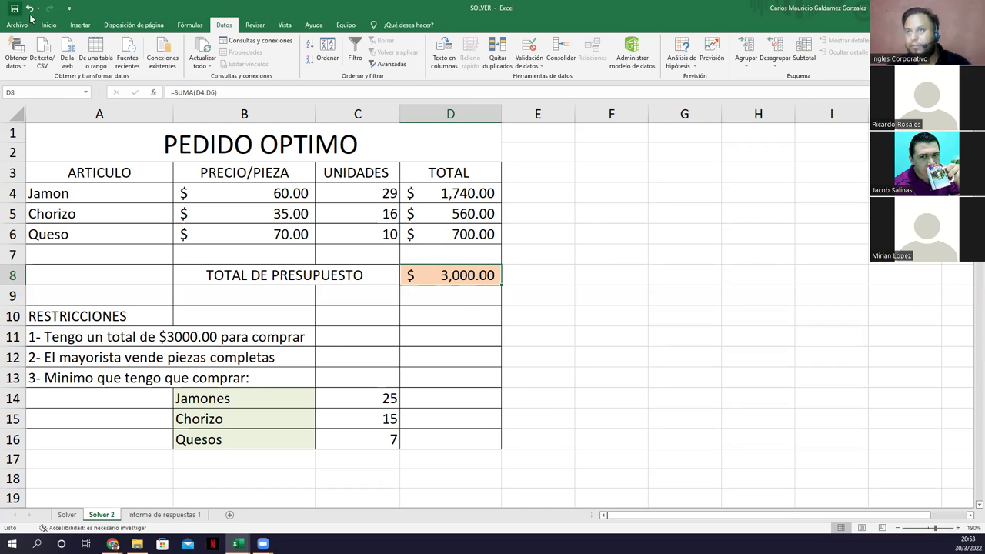
# - Switch to the workbook Restricciones e Informes de Solver and enlarge the sheet Analisis de Ventas
pyautogui.hotkey('alt', 'Tab')
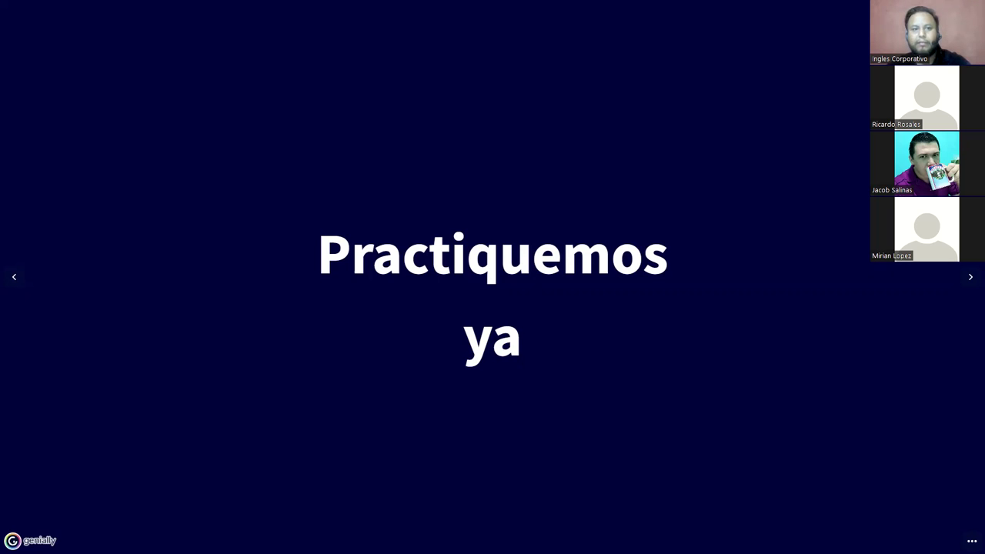
pyautogui.hotkey('alt', 'Tab')
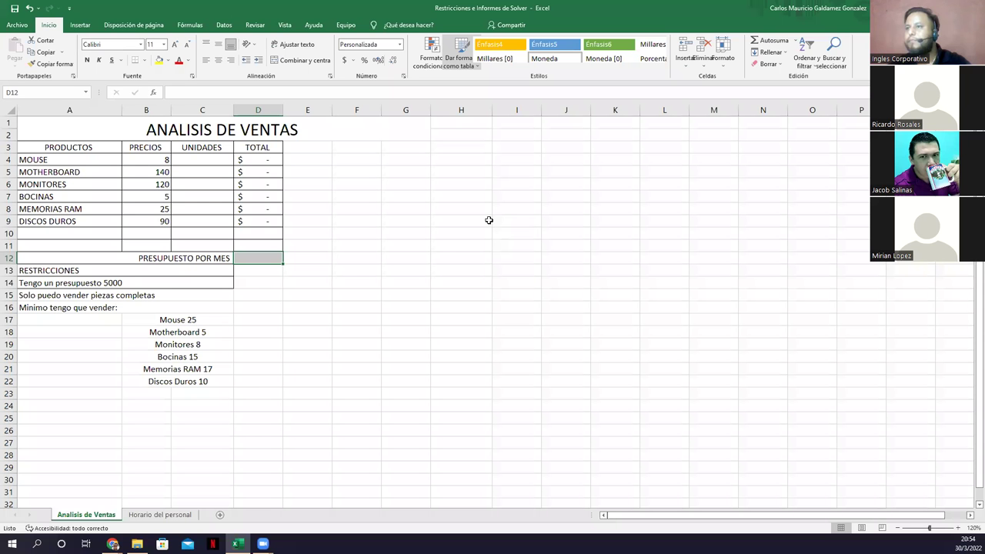
pyautogui.scroll(1, 241, 393)
pyautogui.scroll(3, 235, 413)
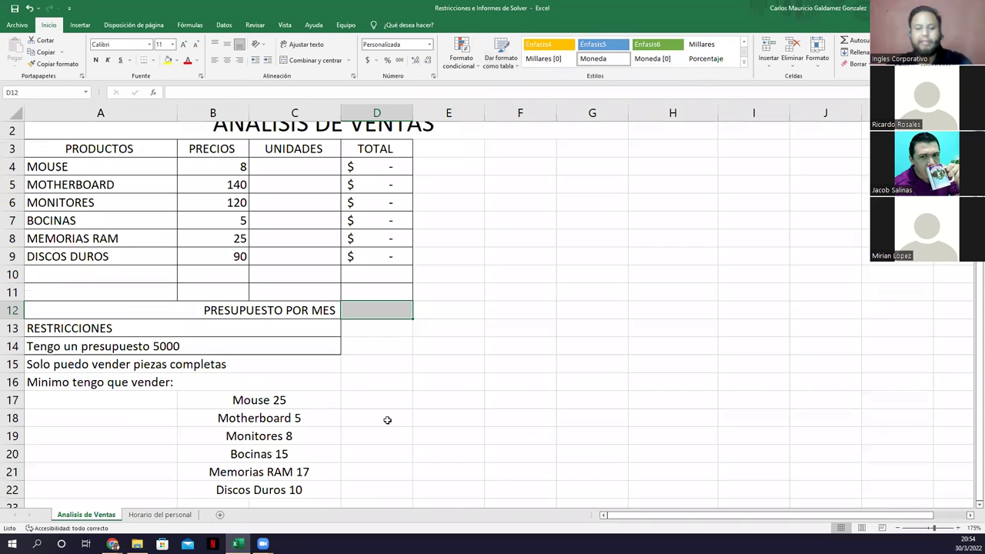
# - Enter the minimum quantities 25 for Mouse in D17 and 5 for Motherboard in D18
pyautogui.press('Down')
pyautogui.press('Down')
pyautogui.press('Down')
pyautogui.press('Down')
pyautogui.press('Down')
pyautogui.write('25')
pyautogui.press('Return')
pyautogui.write('5')
pyautogui.press('Return')
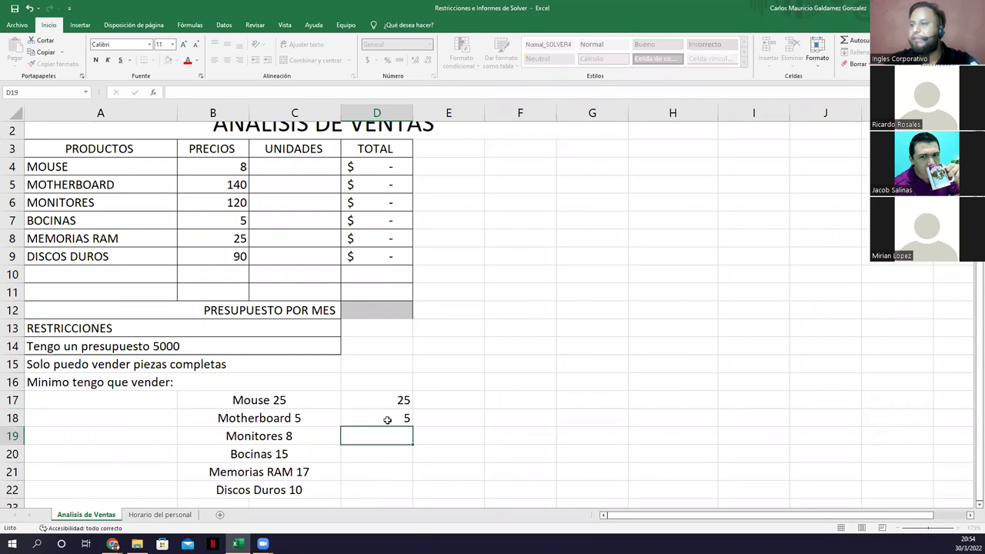
# - Enter the minimum quantities 8, 15, 17 and 10 in D19:D22 for Monitores, Bocinas, Memorias RAM and Discos Duros
pyautogui.write('8')
pyautogui.press('Return')
pyautogui.write('15')
pyautogui.press('Return')
pyautogui.write('17')
pyautogui.press('Return')
pyautogui.write('10')
pyautogui.press('Return')
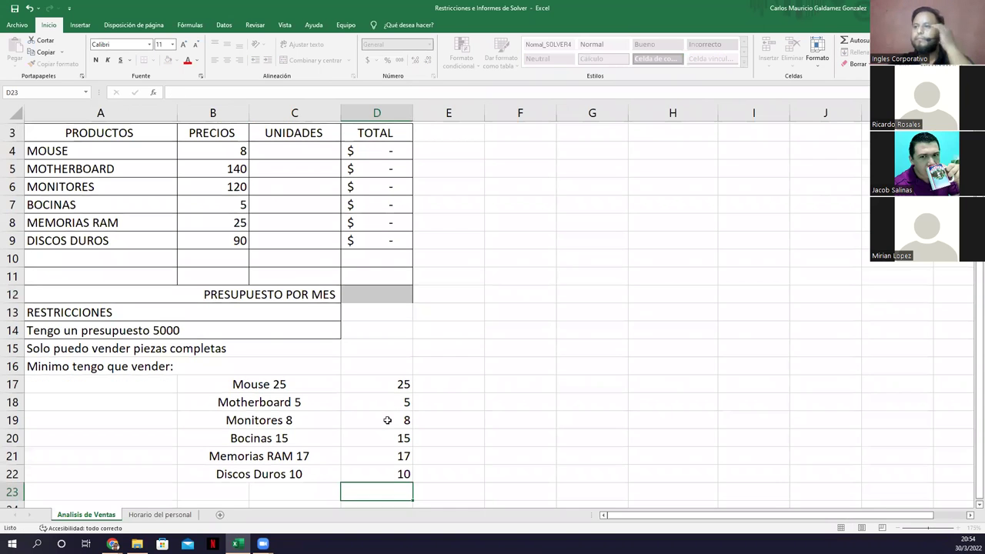
# - Replace the first three minimum-sale labels in B17:B19 with Mouse, Motherboard and Monitor, without quantities
pyautogui.scroll(1, 387, 420)
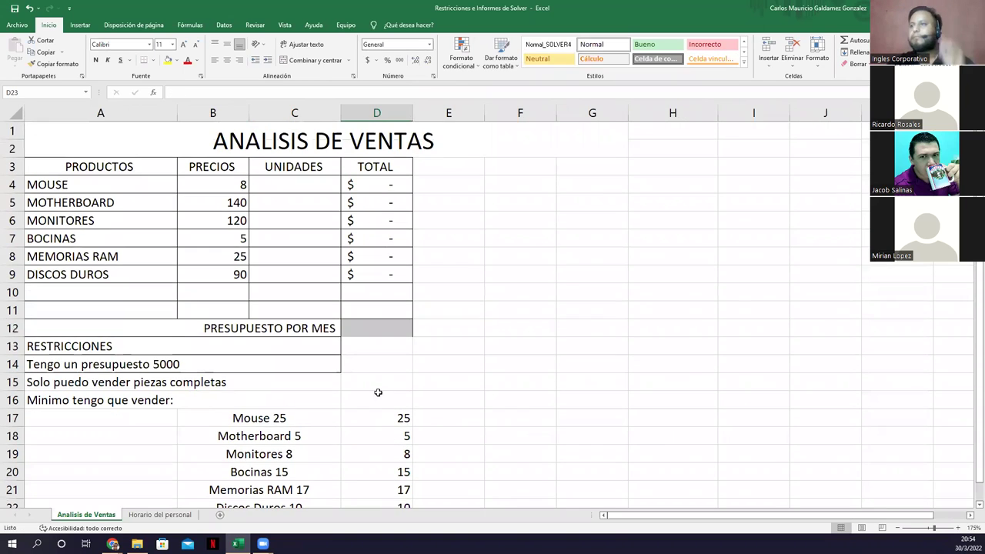
pyautogui.click(271, 422)
pyautogui.write('Mouse')
pyautogui.press('Return')
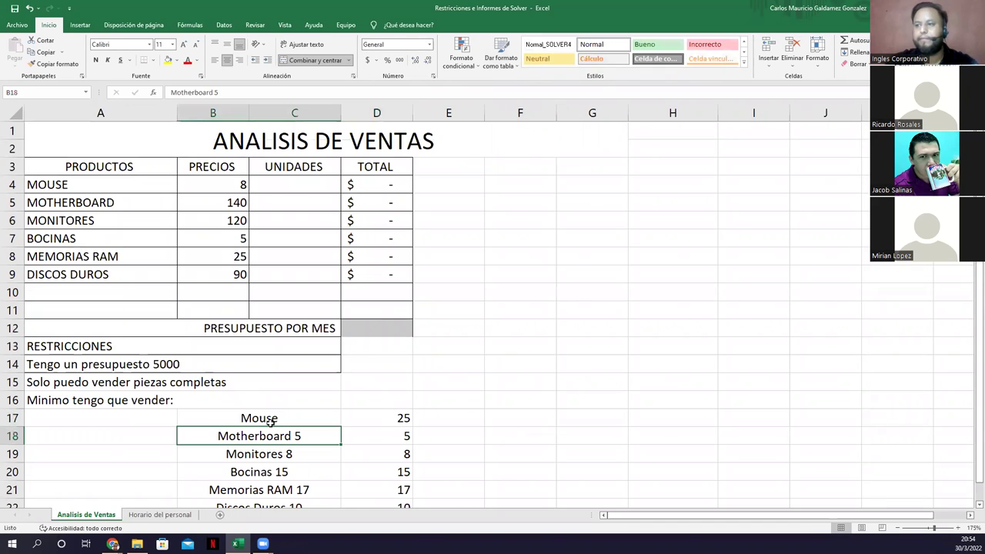
pyautogui.write('Motherboard')
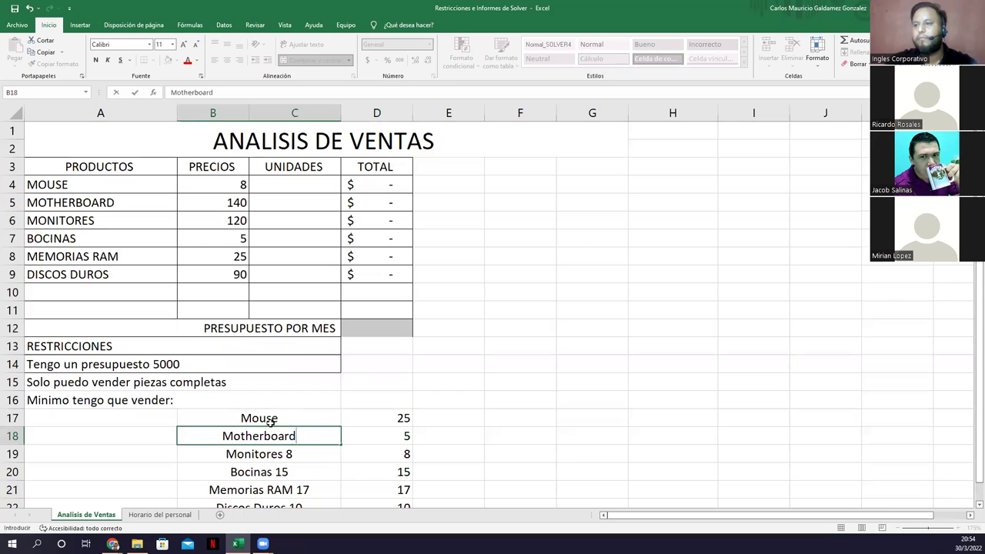
pyautogui.press('Return')
pyautogui.write('Monitor')
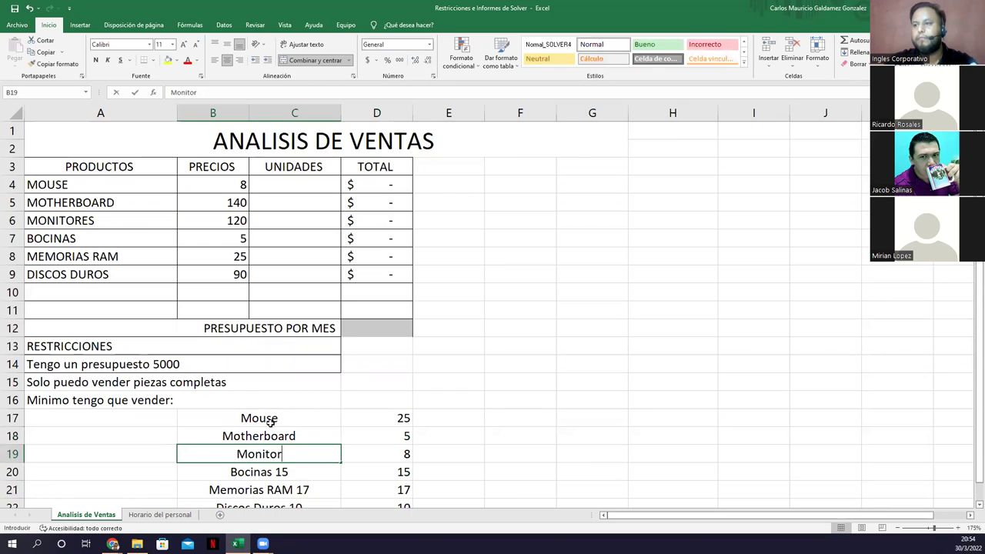
pyautogui.press('Return')
# - Replace the remaining minimum-sale labels in B20:B22 with Bocina, Memoria RAM and Disco Duro
pyautogui.write('Bocina')
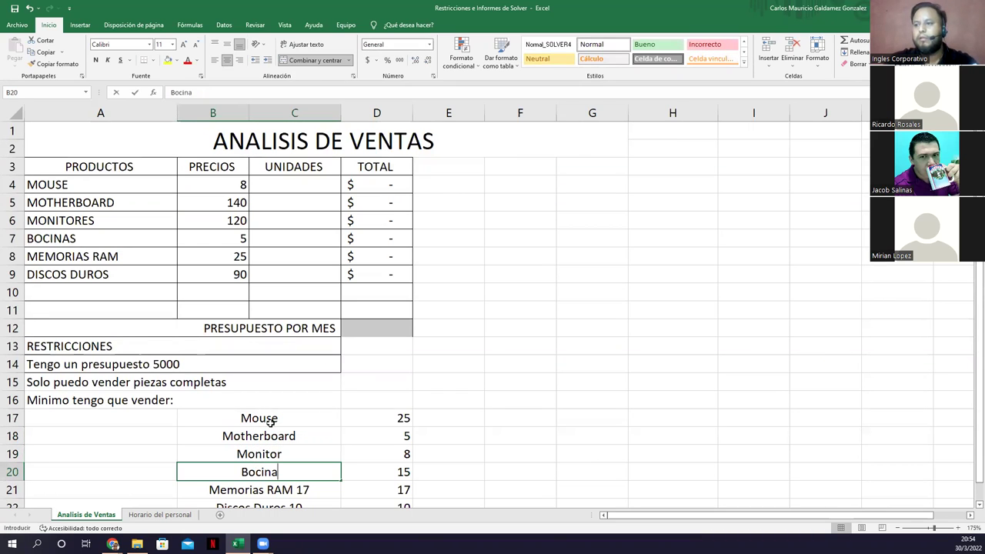
pyautogui.press('Return')
pyautogui.write('Memoria ')
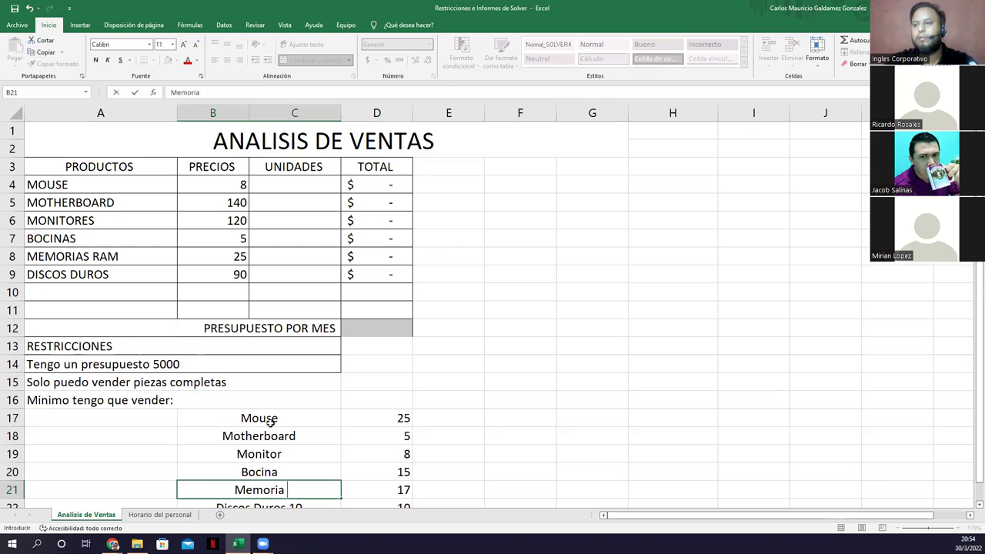
pyautogui.write('RAM')
pyautogui.press('Return')
pyautogui.write('DIS')
pyautogui.press('BackSpace')
pyautogui.press('BackSpace')
pyautogui.write('isco ')
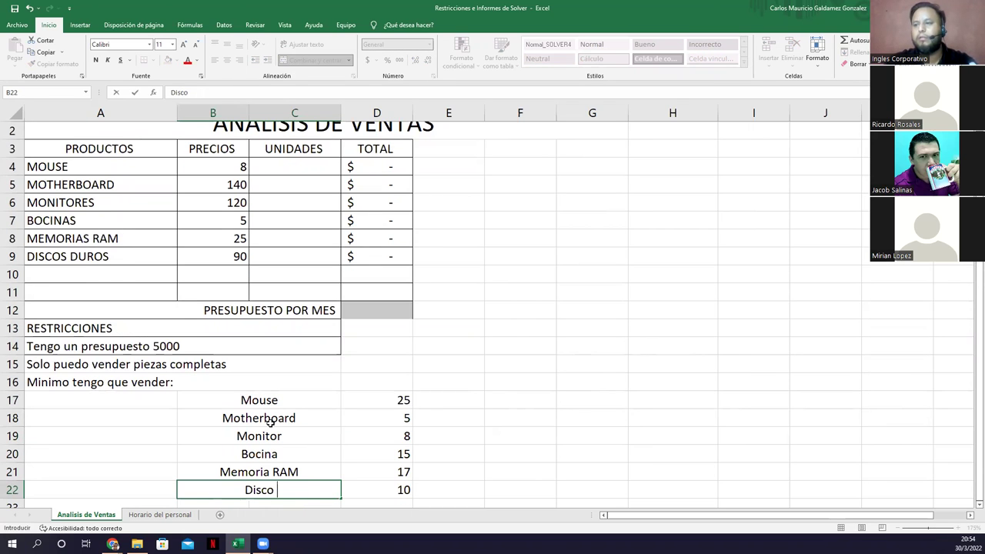
pyautogui.write('Duro')
pyautogui.press('Return')
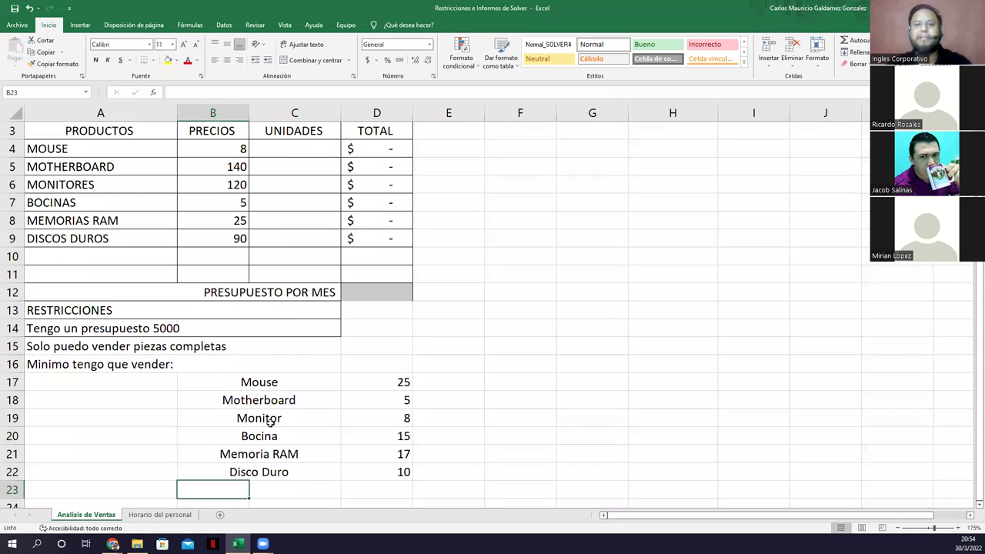
# - Move the minimum-sale labels and quantities from B17:D22 to F5:H10, beside the sales table
pyautogui.scroll(1, 392, 309)
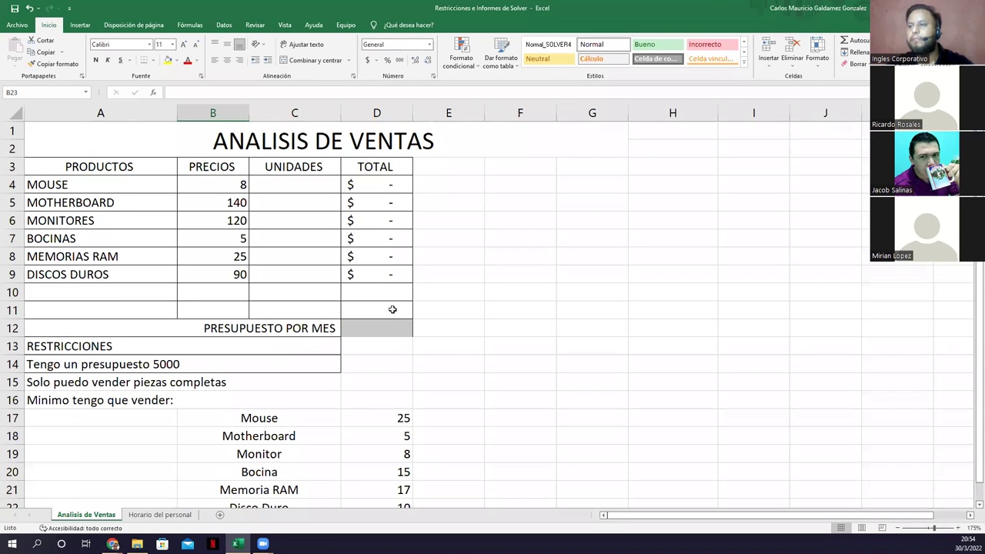
pyautogui.keyDown('ctrl'); pyautogui.scroll(-1, 392, 309); pyautogui.keyUp('ctrl')
pyautogui.moveTo(234, 395); pyautogui.dragTo(575, 181)
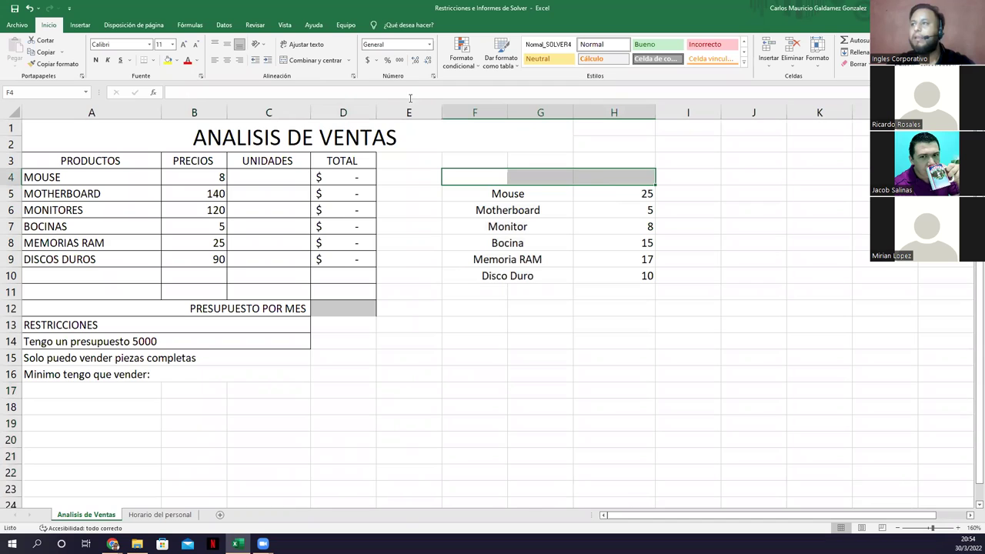
# - Merge and center F4:H4 above the moved list and title it RESTRICCIONES
pyautogui.click(312, 60)
pyautogui.write('RES')
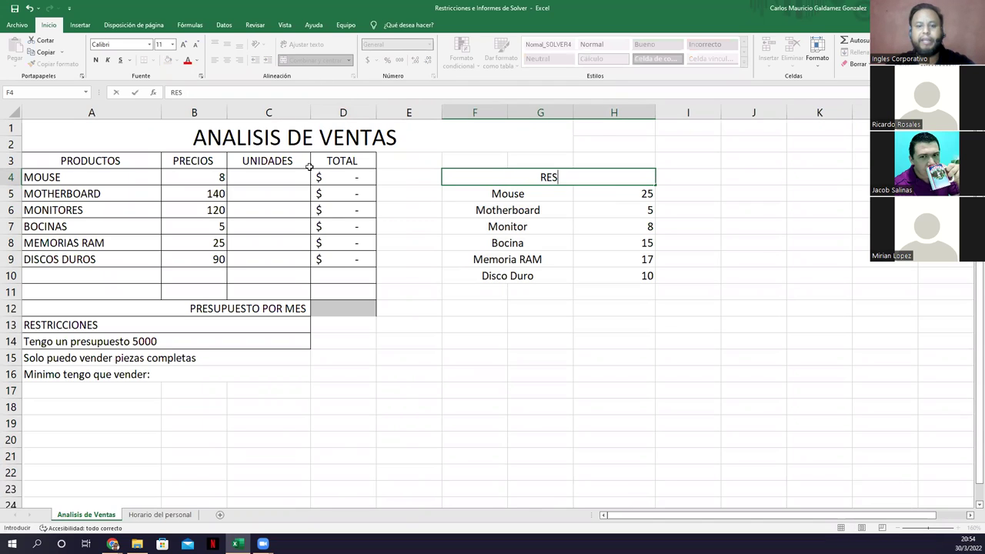
pyautogui.write('TRICCIONES')
pyautogui.press('Return')
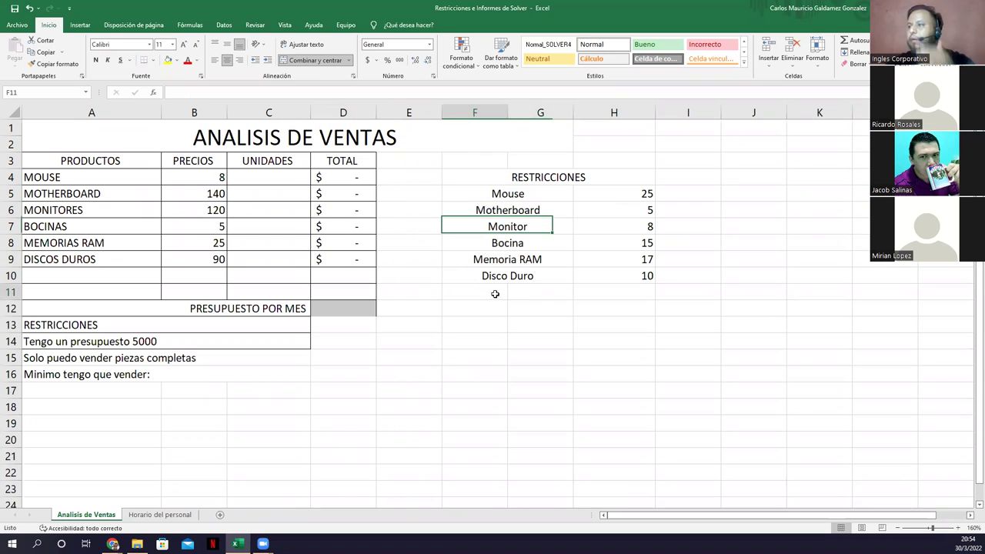
# - Extend the merged label format to row 11 and add the restriction Total Maximo with the value 5000 in H11
pyautogui.moveTo(495, 293); pyautogui.dragTo(538, 292)
pyautogui.moveTo(575, 283); pyautogui.dragTo(547, 293)
pyautogui.click(547, 294)
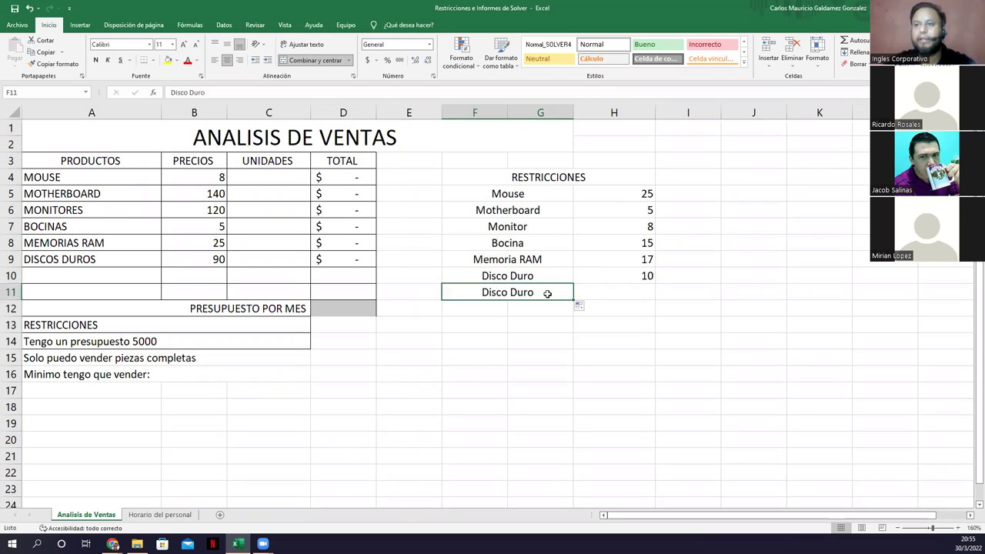
pyautogui.write('T')
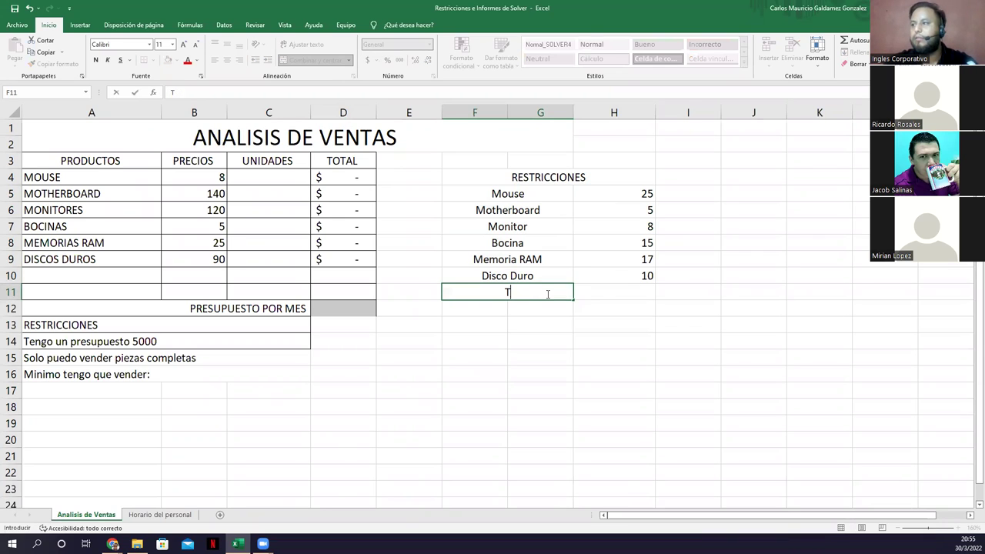
pyautogui.write('otal Maximo')
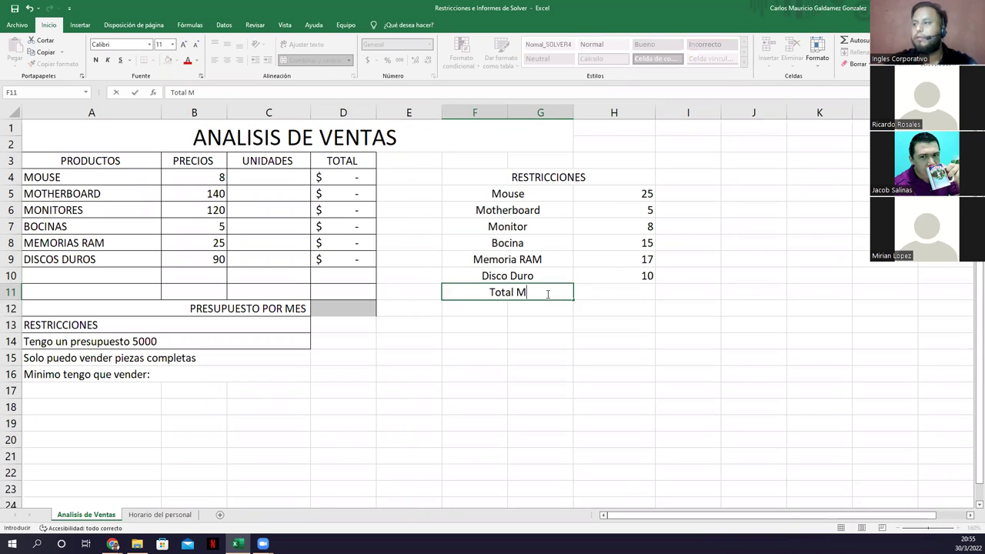
pyautogui.press('Tab')
pyautogui.write('5000')
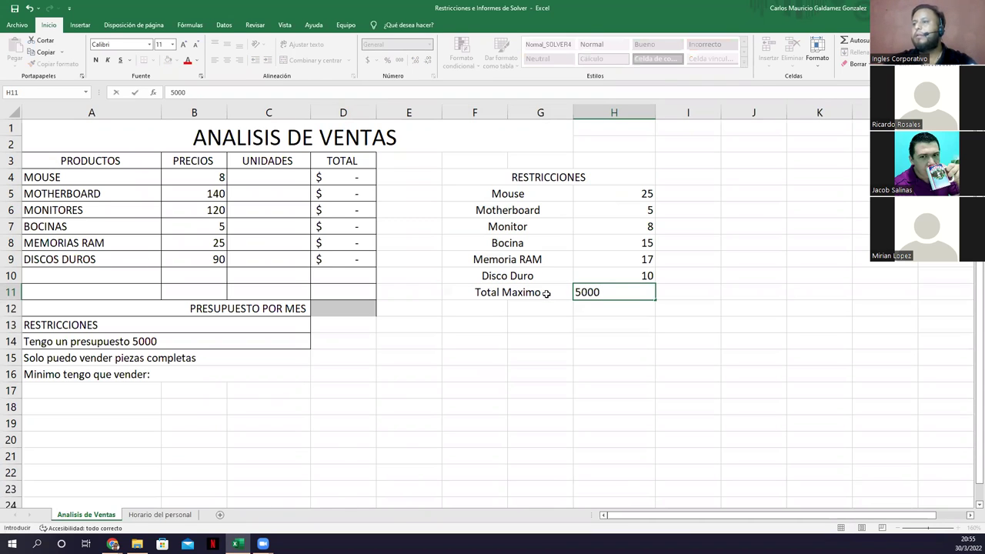
pyautogui.press('Return')
# - Merge and center F12:G12 and add the restriction Piezas there, with the value Enteras in H12
pyautogui.press('pagedown')
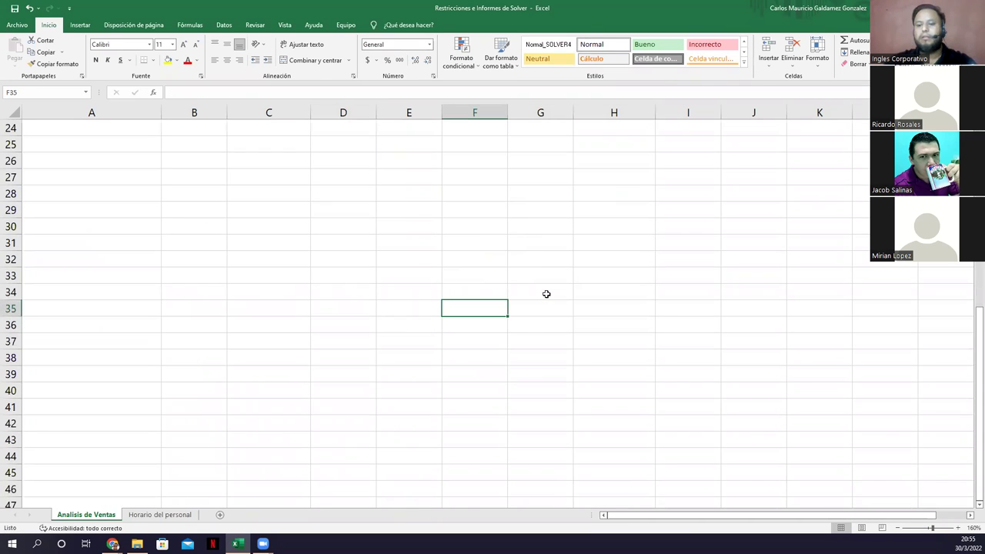
pyautogui.press('pageup')
pyautogui.press('Down')
pyautogui.press('Up')
pyautogui.press('Right')
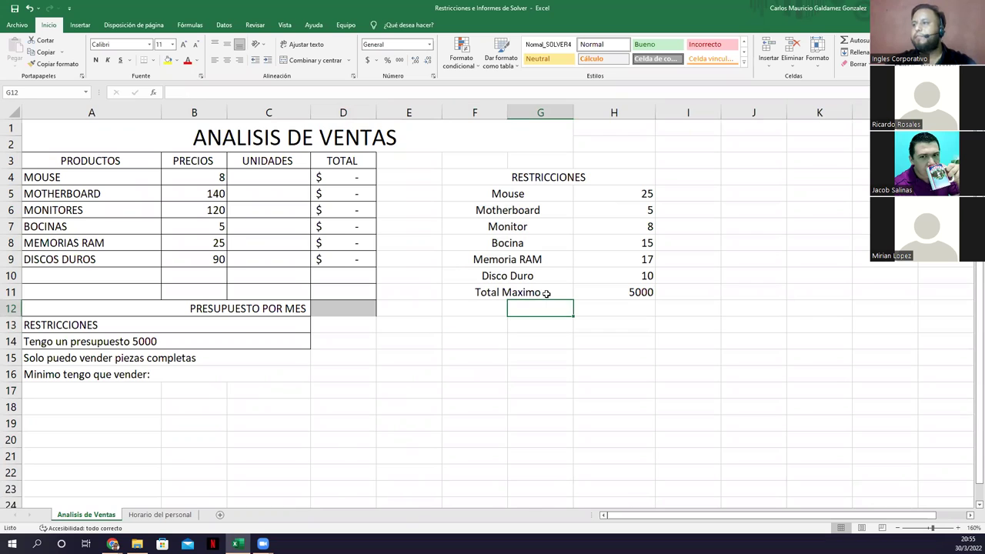
pyautogui.hotkey('shift', 'Left')
pyautogui.click(327, 61)
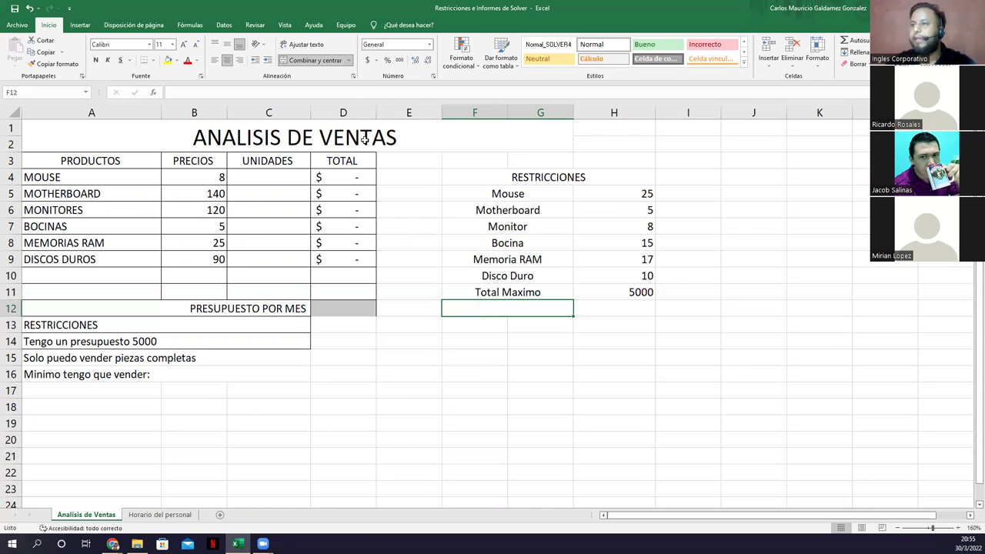
pyautogui.write('Piezas')
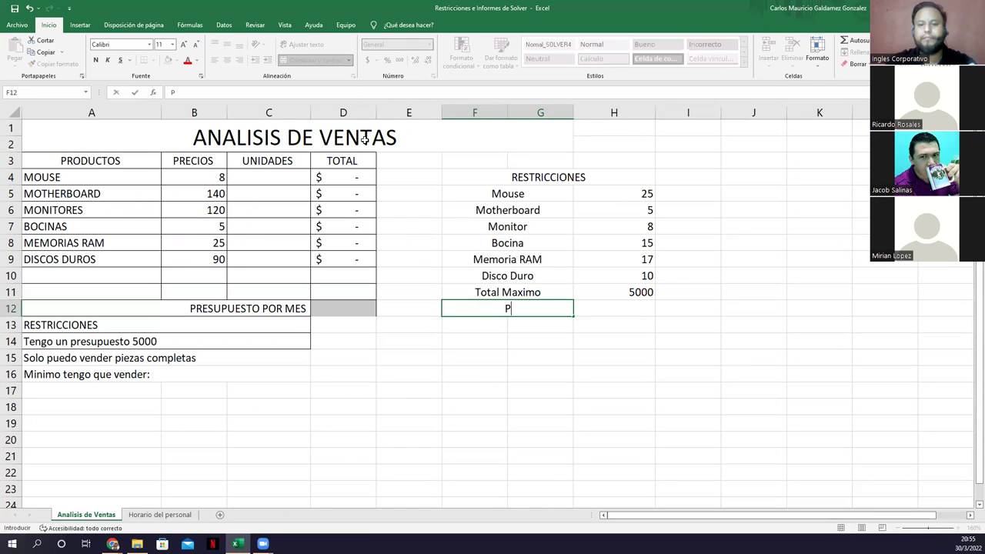
pyautogui.press('Tab')
pyautogui.write('Enteras')
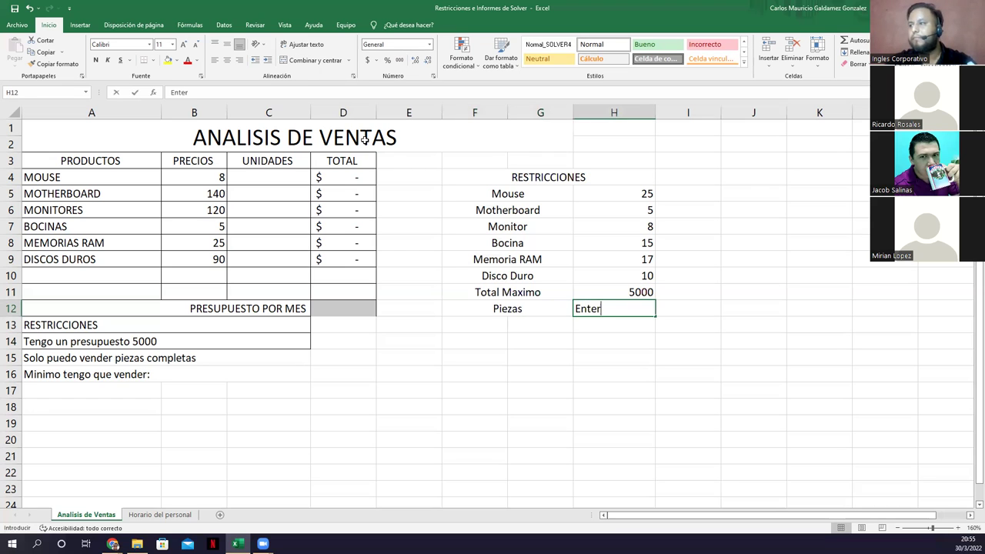
pyautogui.press('Return')
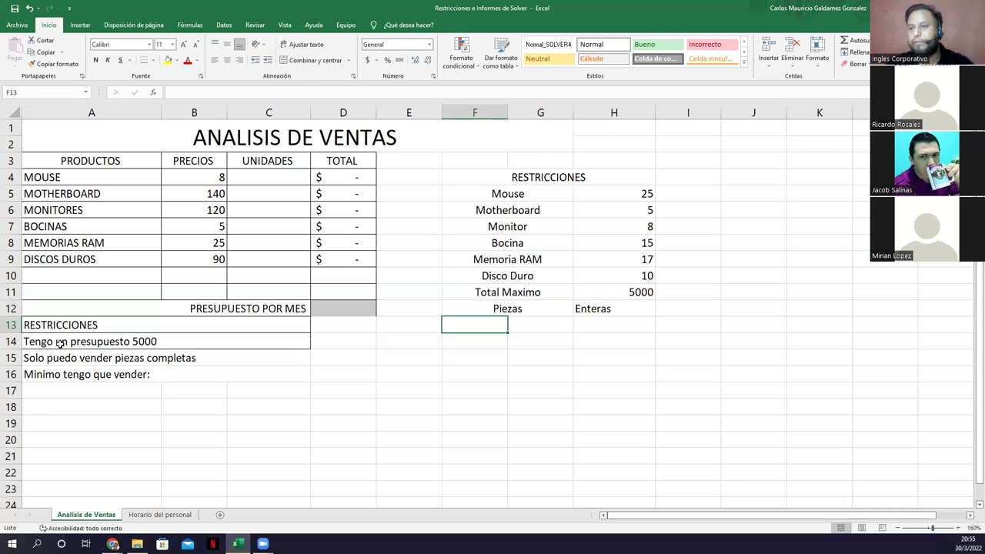
# - Remove the old restriction notes from rows 14 to 16 and the RESTRICCIONES heading from row 13 below the sales table
pyautogui.moveTo(49, 341); pyautogui.dragTo(82, 375)
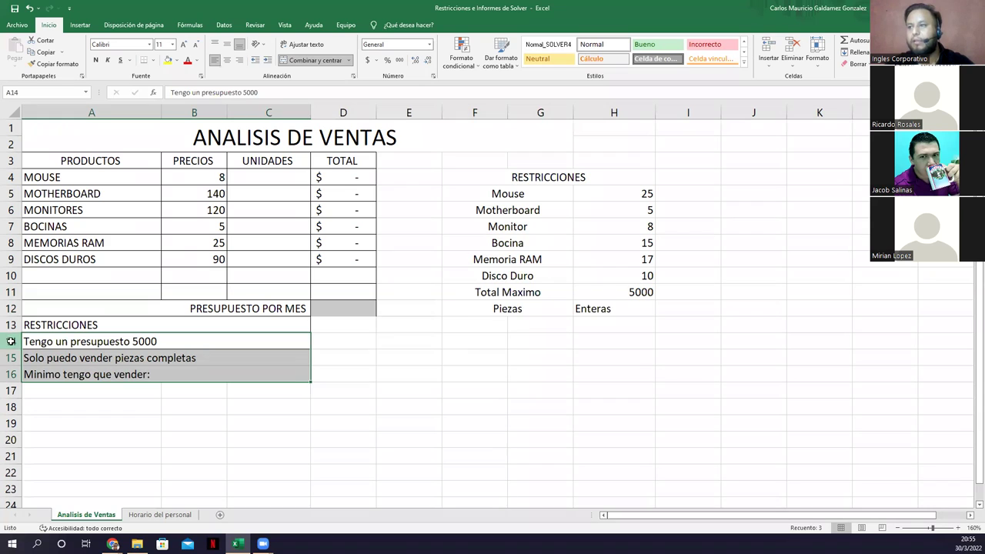
pyautogui.rightClick(11, 374)
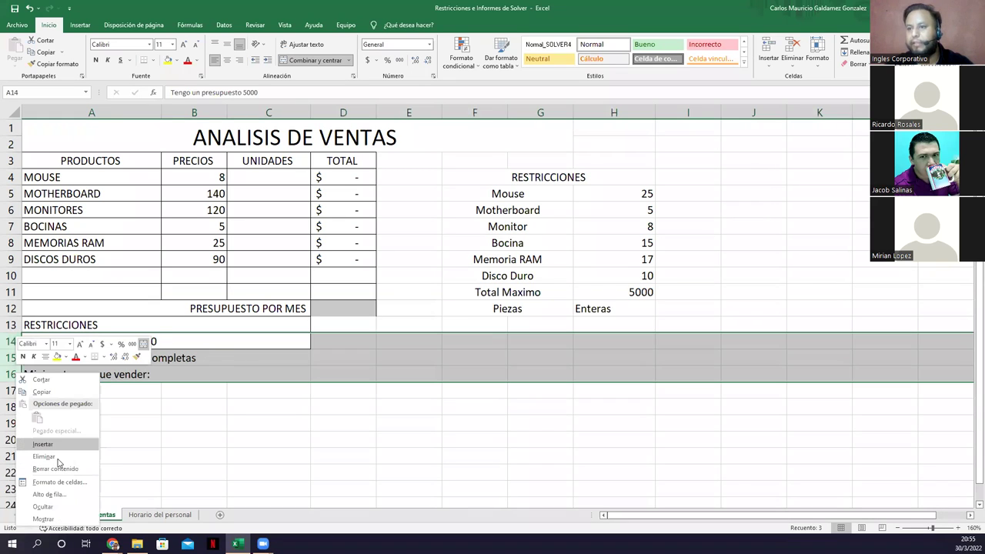
pyautogui.click(86, 425)
pyautogui.click(86, 335)
pyautogui.click(23, 325)
pyautogui.rightClick(13, 326)
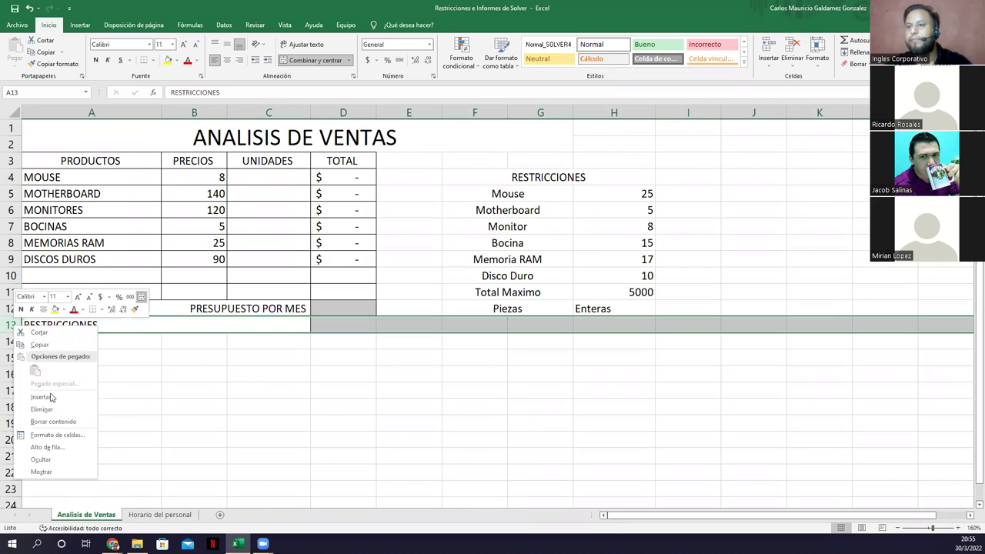
pyautogui.click(53, 421)
pyautogui.click(164, 397)
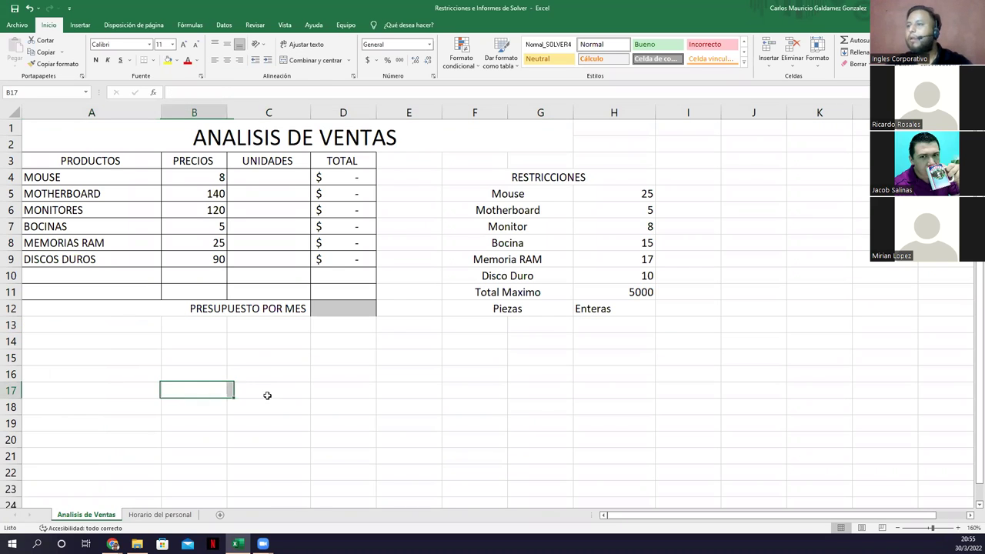
# - Apply all borders to the PRESUPUESTO POR MES total cell D12
pyautogui.click(323, 309)
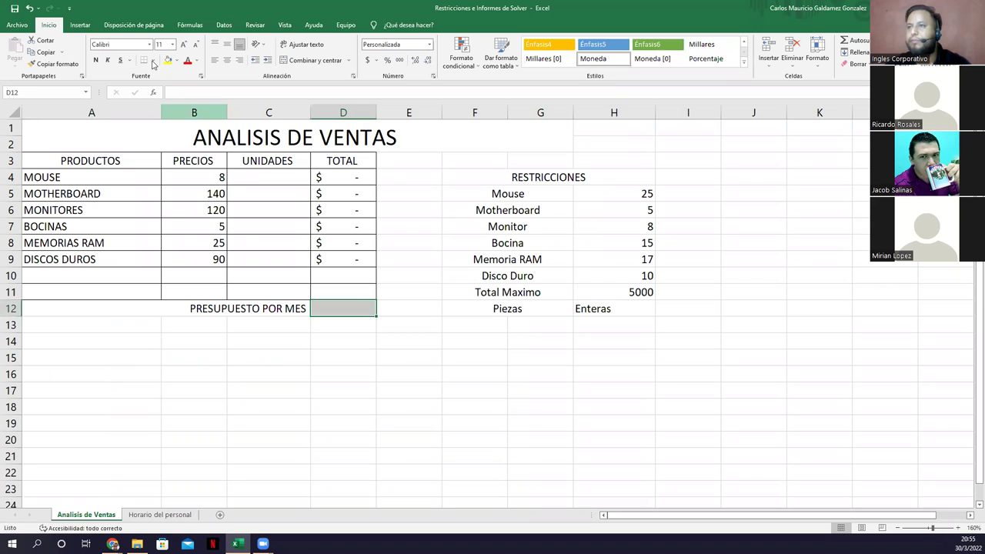
pyautogui.click(156, 60)
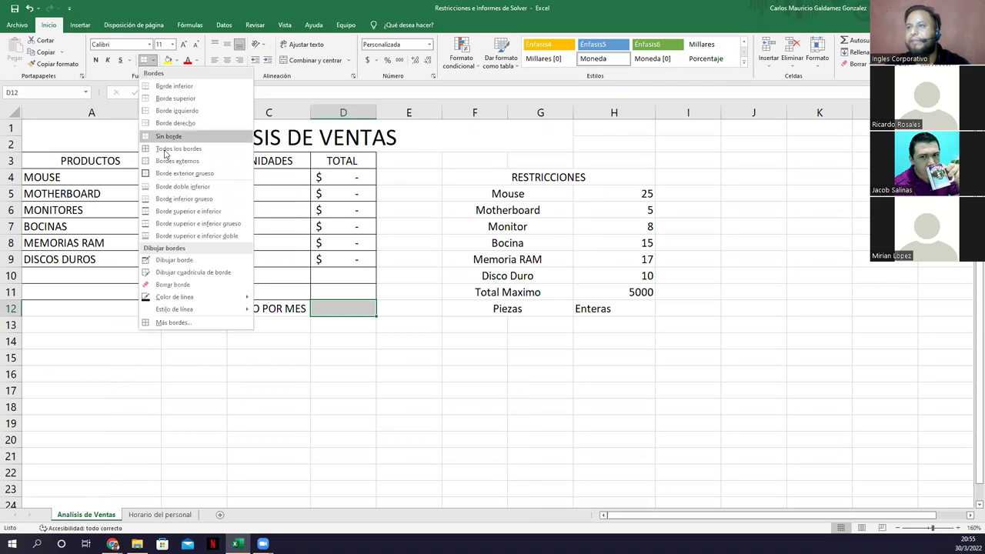
pyautogui.click(149, 288)
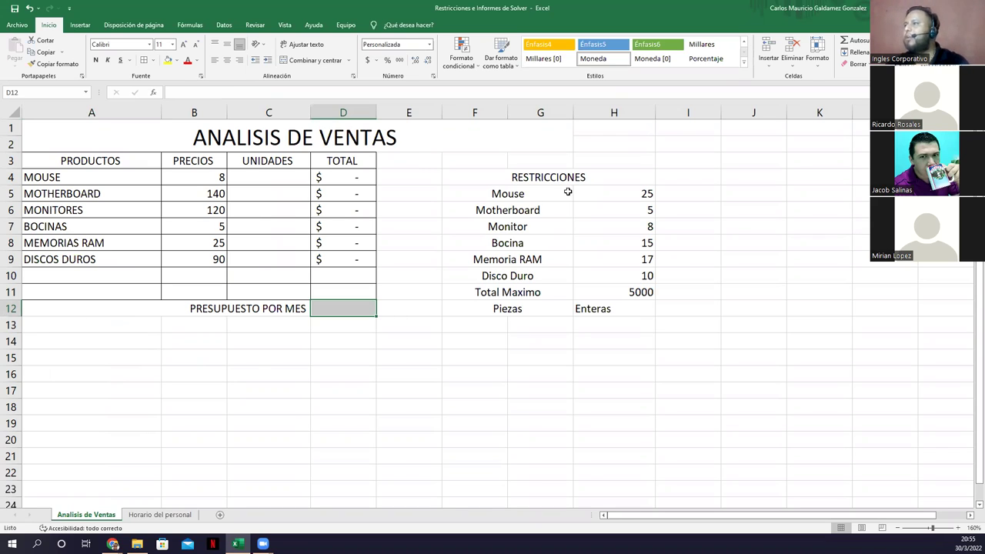
# - Apply all borders to the product restrictions in F5:H10
pyautogui.moveTo(508, 193); pyautogui.dragTo(517, 277)
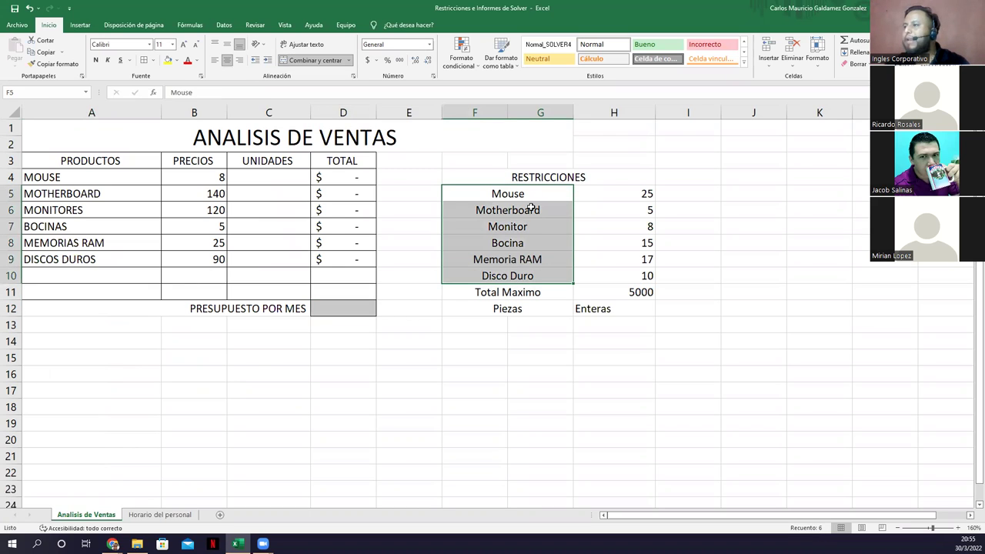
pyautogui.moveTo(529, 188); pyautogui.dragTo(627, 270)
pyautogui.click(145, 61)
pyautogui.click(521, 238)
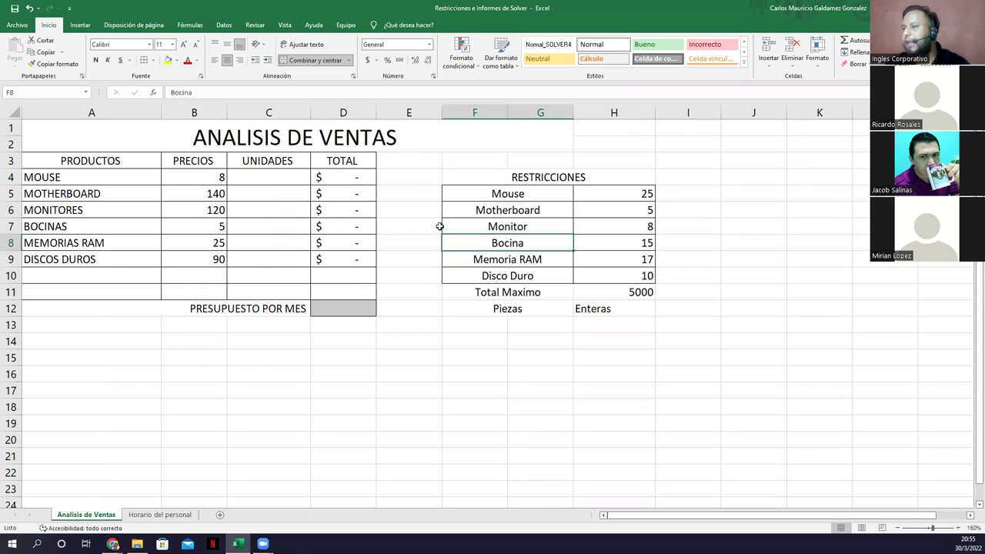
# - Format the product prices in B4:B9 with the dollar accounting format
pyautogui.click(185, 180)
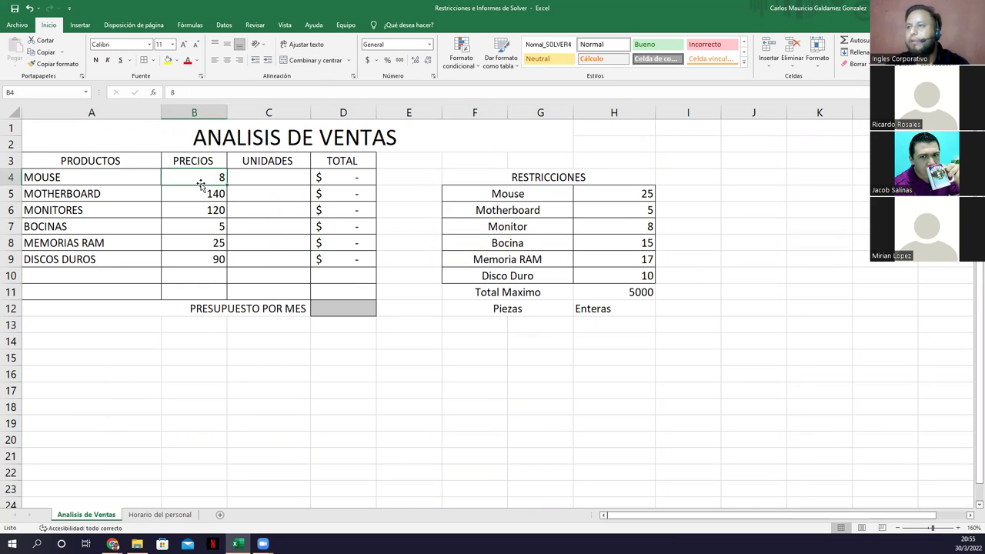
pyautogui.moveTo(194, 178); pyautogui.dragTo(205, 263)
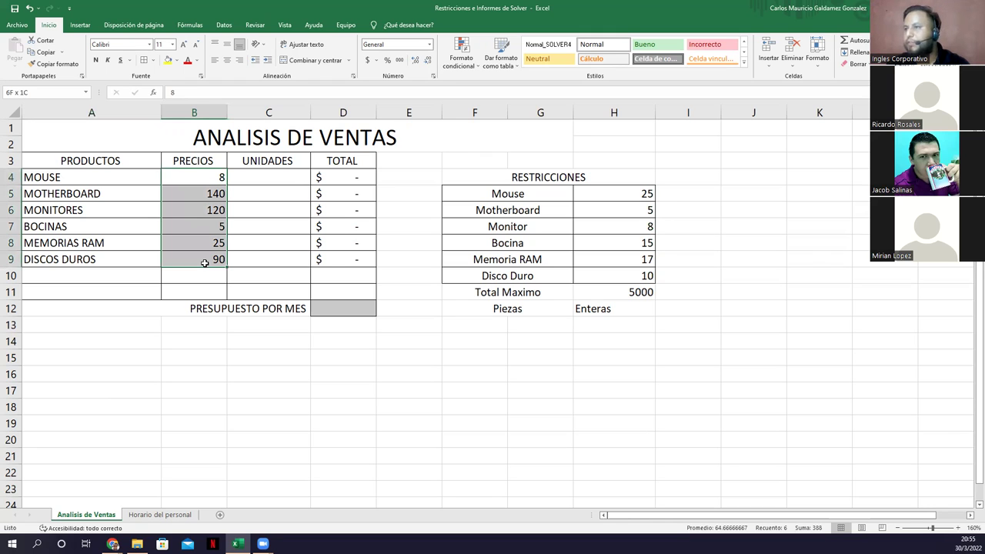
pyautogui.click(368, 60)
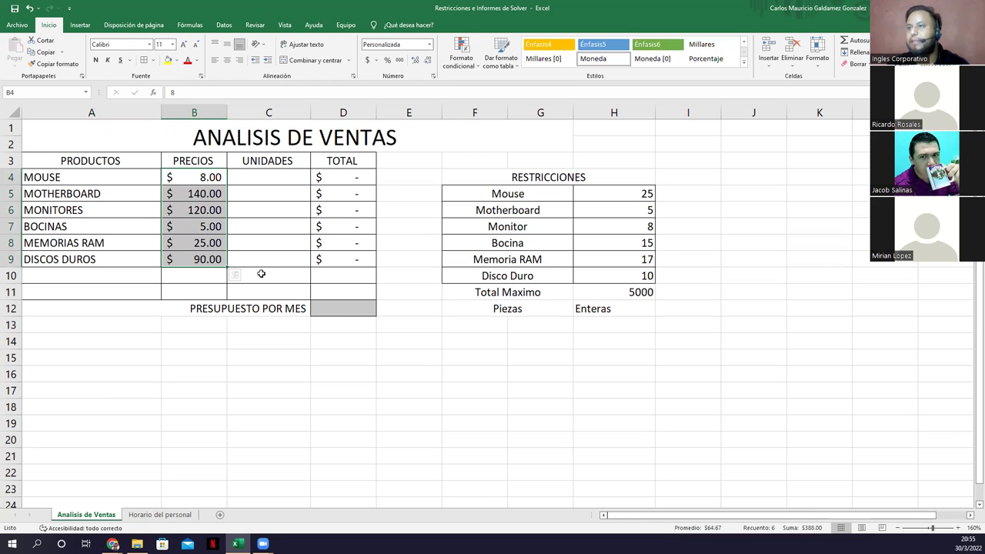
# - Enter a SUMA formula over D4:D9 in D12 as the PRESUPUESTO POR MES total
pyautogui.click(343, 307)
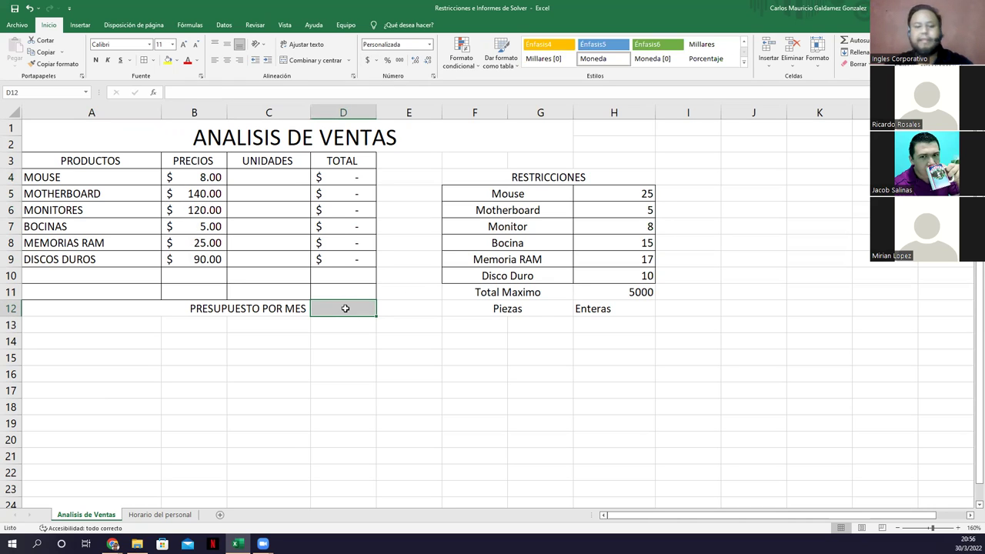
pyautogui.write('=')
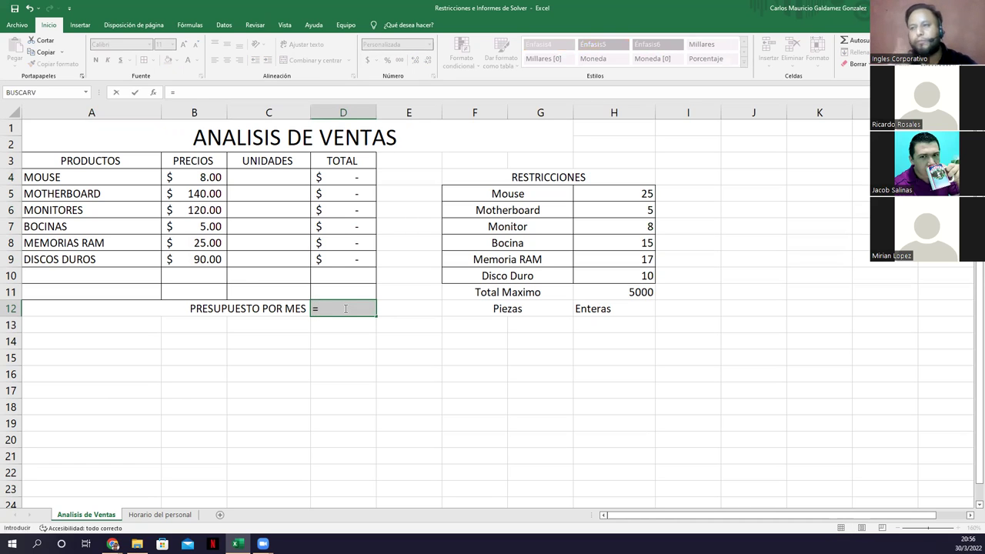
pyautogui.write('suma(')
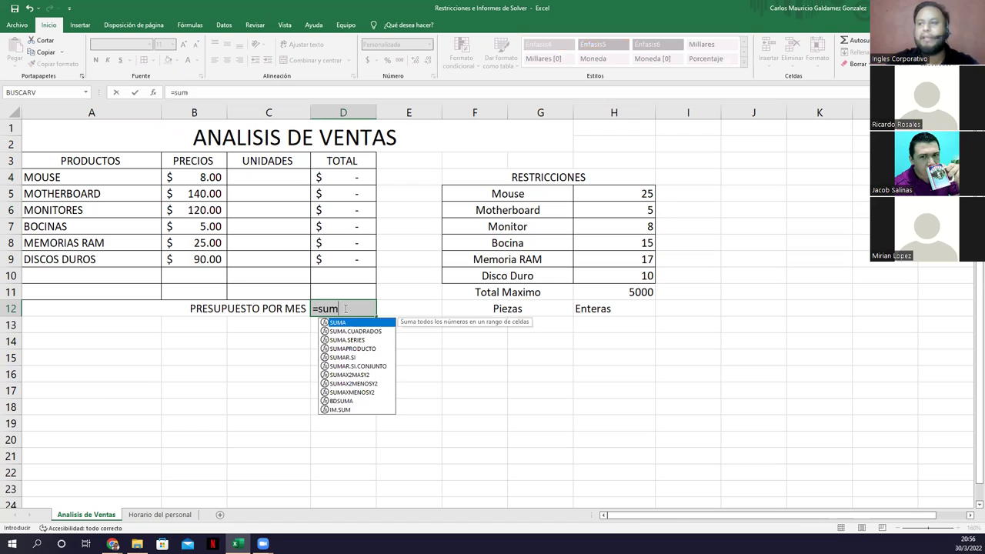
pyautogui.moveTo(359, 175); pyautogui.dragTo(358, 255)
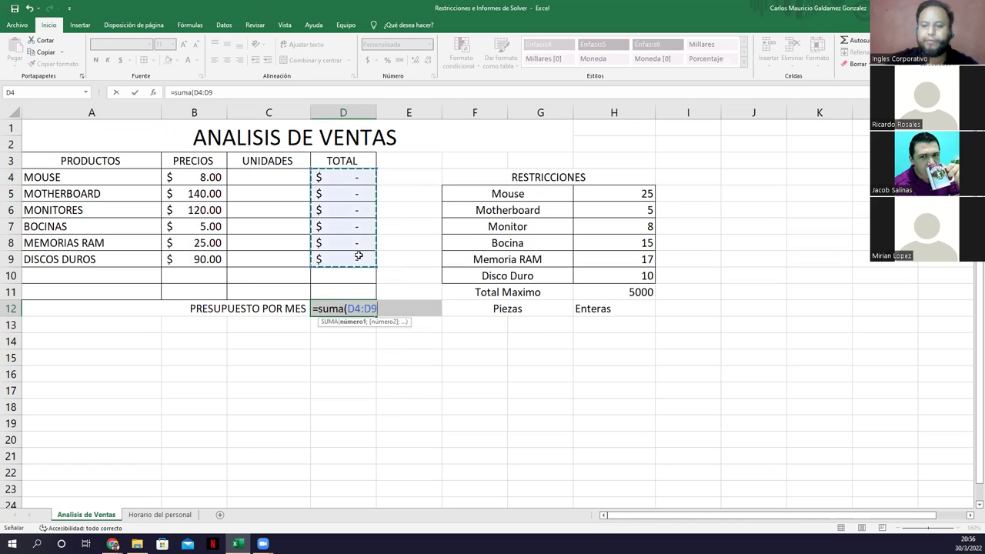
pyautogui.press('Return')
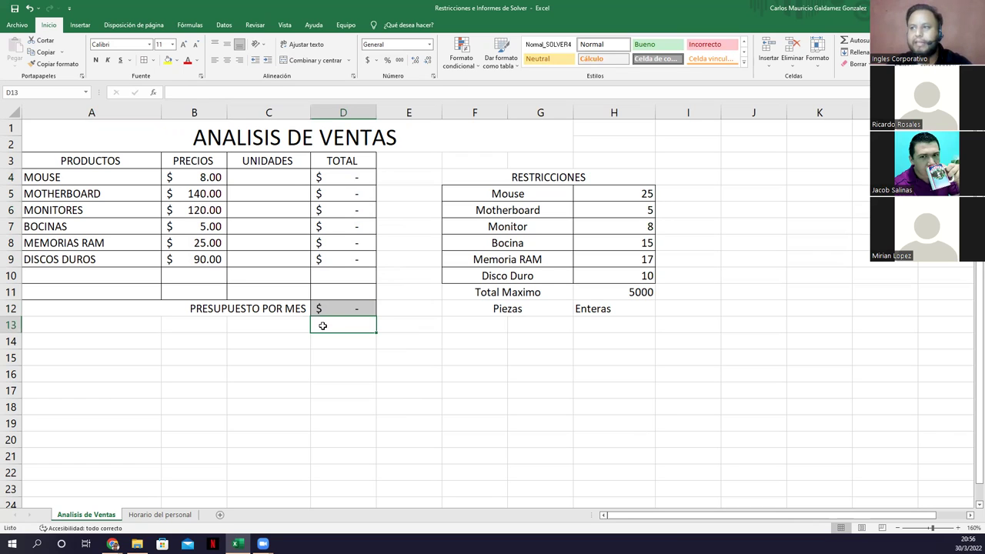
pyautogui.moveTo(338, 301)
pyautogui.mouseDown()
pyautogui.moveTo(346, 205)
pyautogui.moveTo(345, 264)
pyautogui.mouseUp()
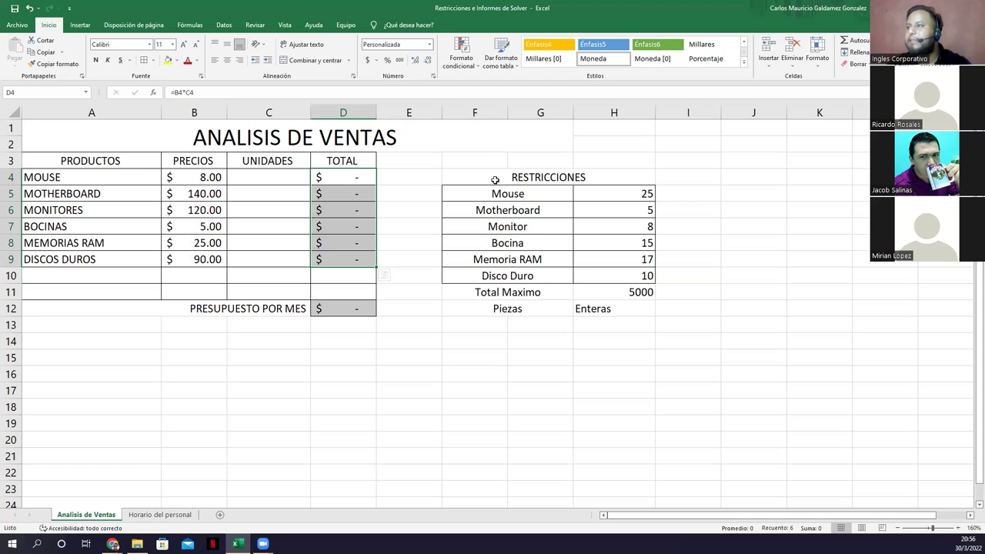
pyautogui.moveTo(479, 197); pyautogui.dragTo(602, 272)
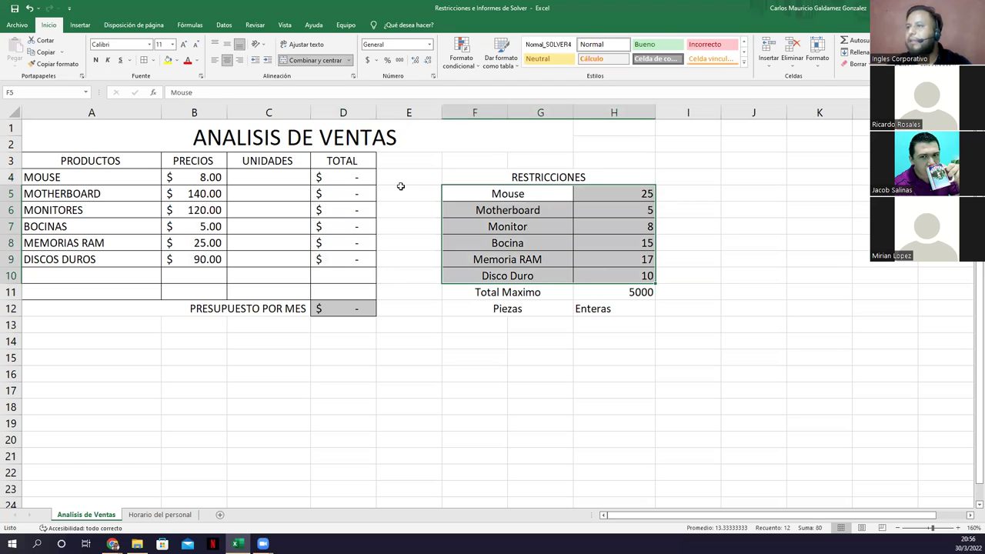
pyautogui.click(531, 291)
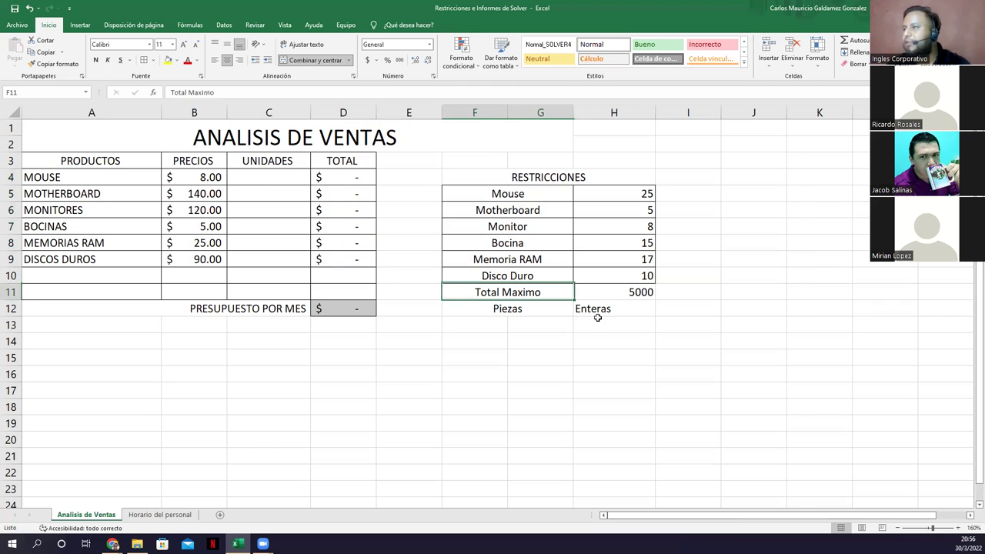
pyautogui.keyDown('shift'); pyautogui.click(597, 317); pyautogui.keyUp('shift')
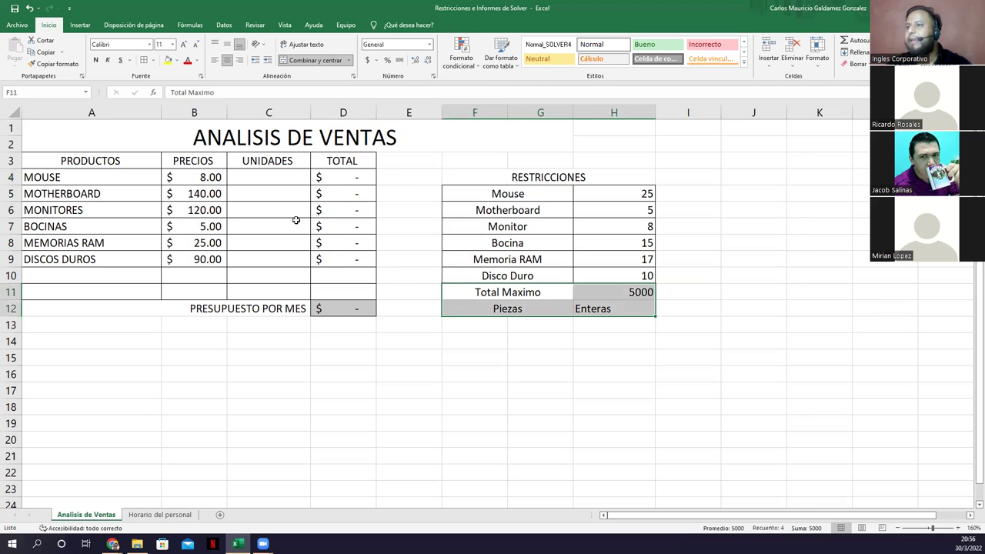
# - Select the total in D12 and open the Solver parameters, keeping the sales table in view
pyautogui.click(338, 308)
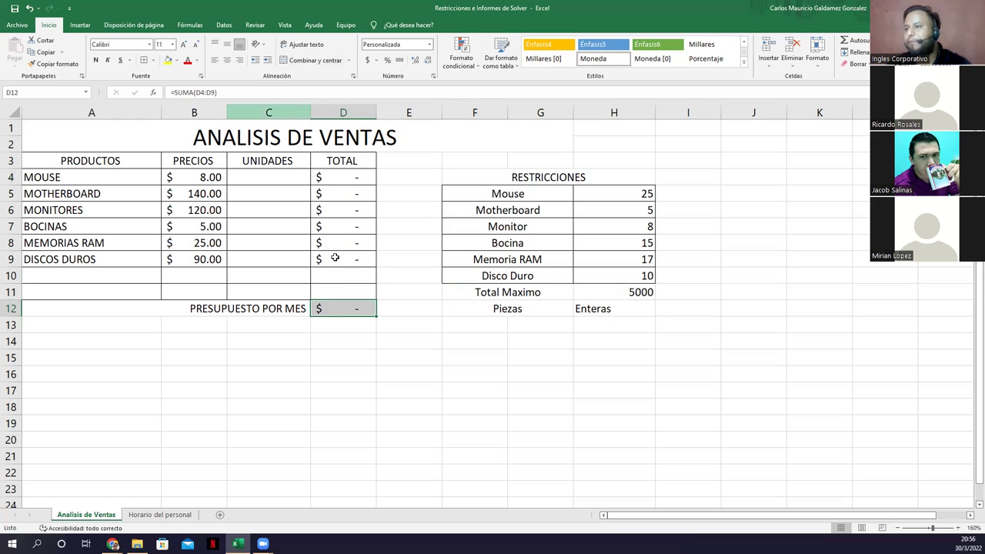
pyautogui.scroll(1, 336, 263)
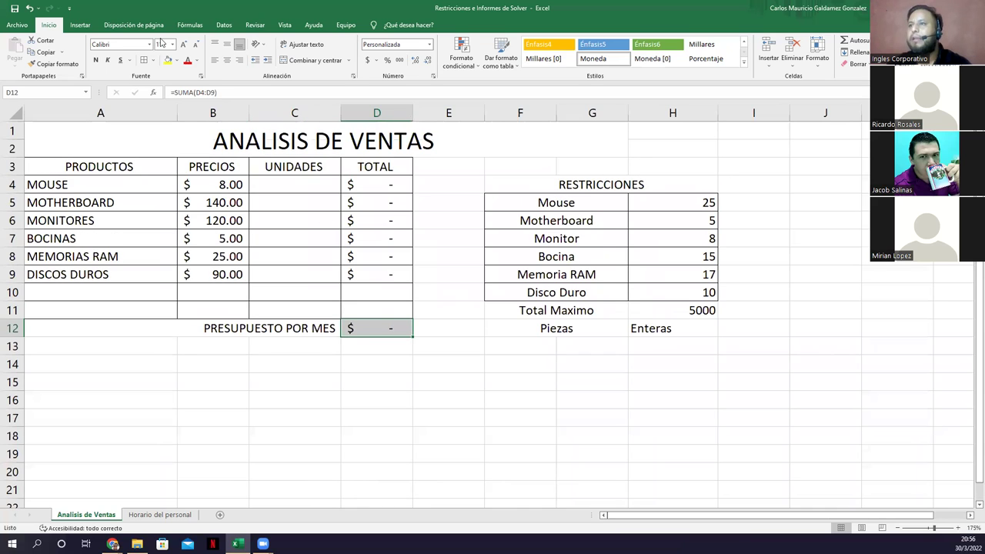
pyautogui.click(225, 27)
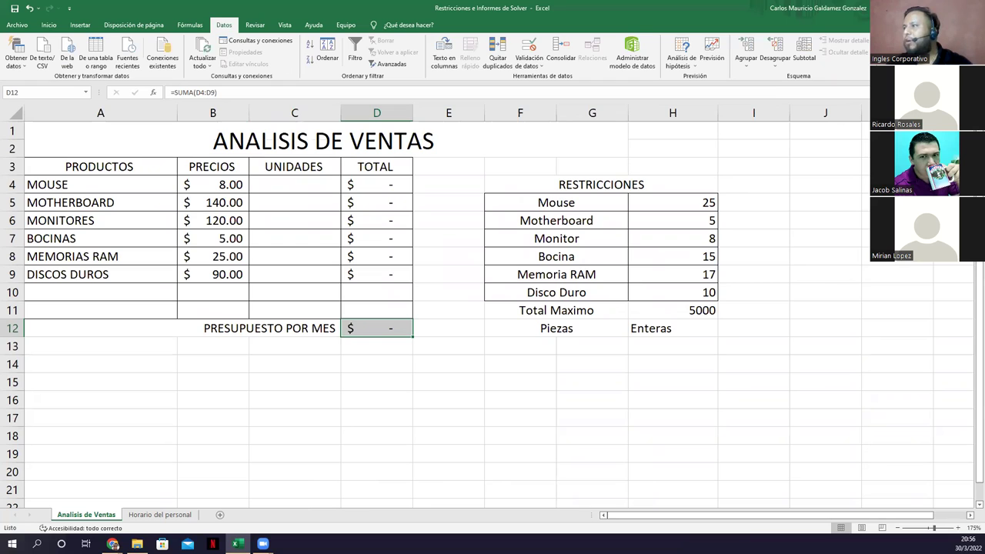
pyautogui.click(885, 57)
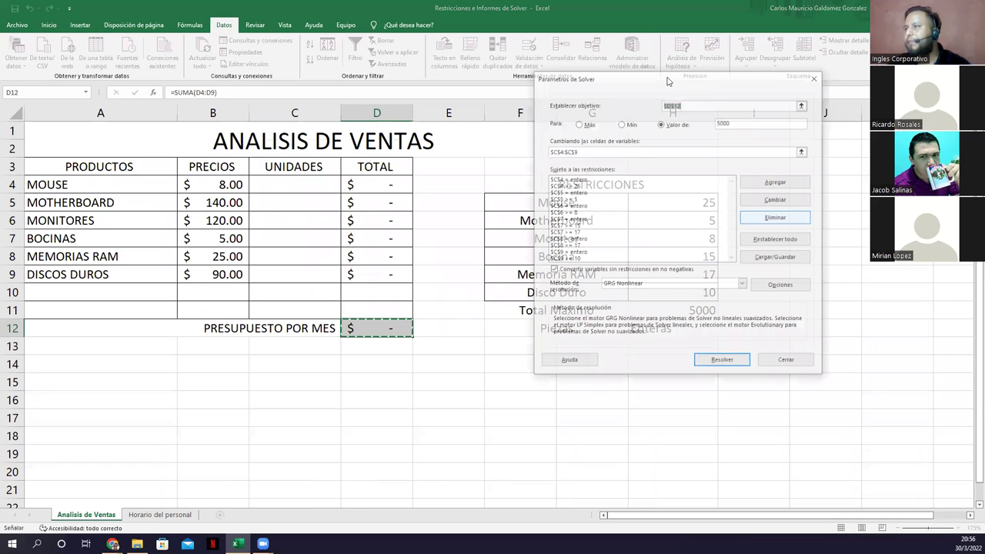
pyautogui.moveTo(668, 81); pyautogui.dragTo(726, 231)
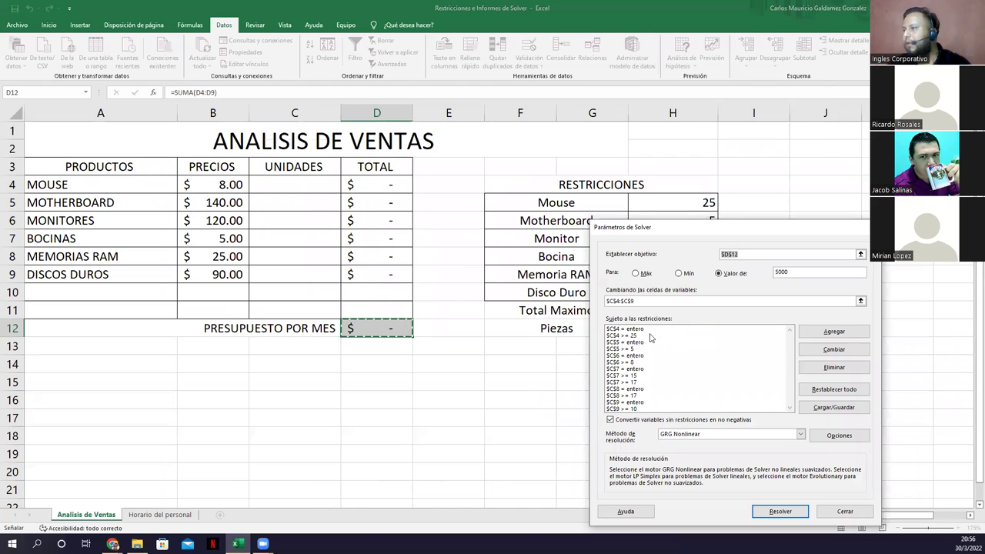
# - Delete the first C4 integer constraint and reset all remaining Solver options and cell selections
pyautogui.click(821, 374)
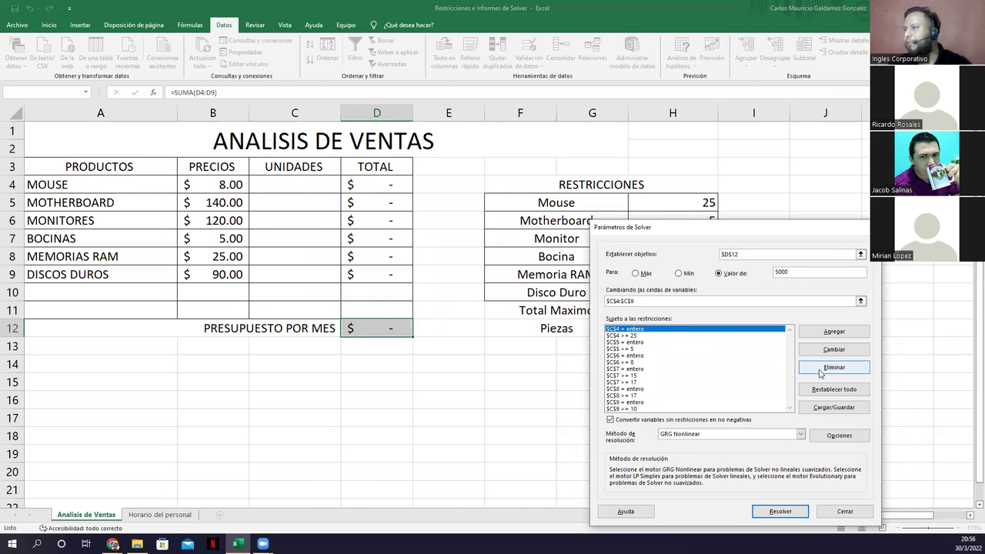
pyautogui.click(820, 370)
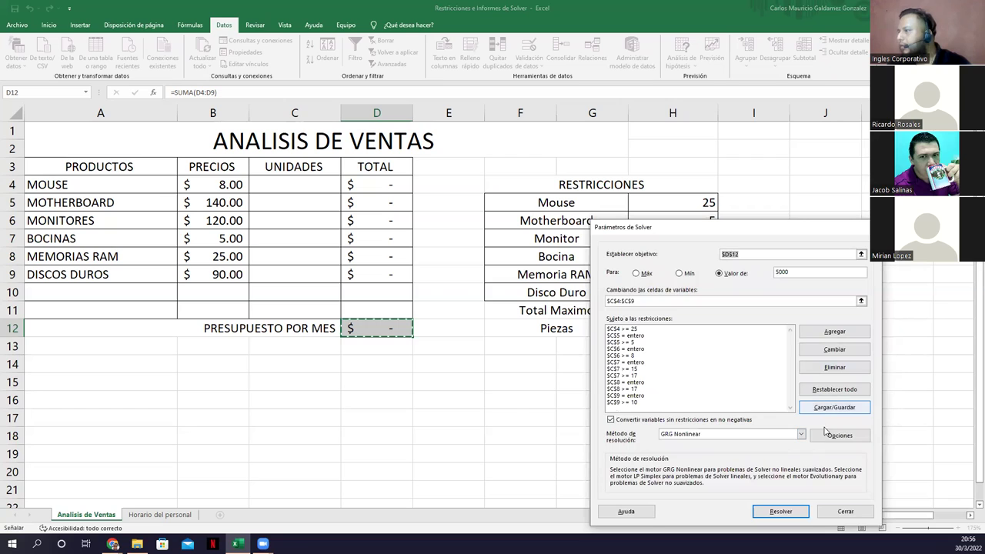
pyautogui.click(831, 391)
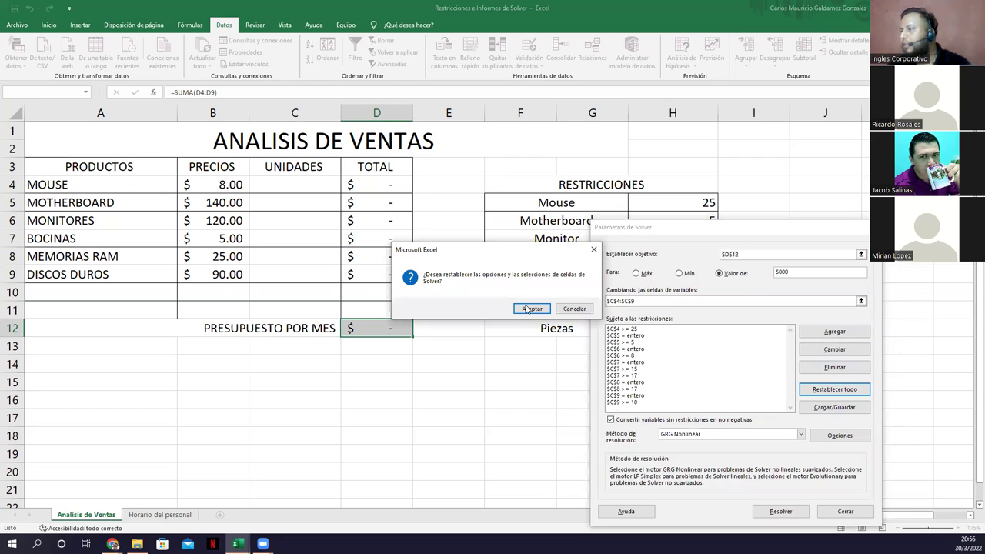
pyautogui.click(531, 308)
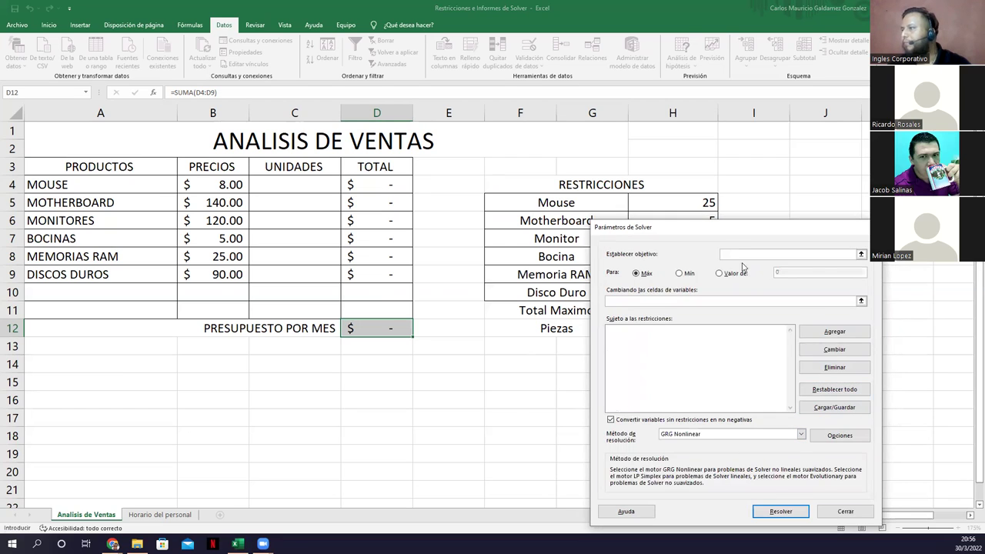
# - Set the Solver objective to the monthly budget total in D12 with a target value of 5000.00
pyautogui.click(384, 329)
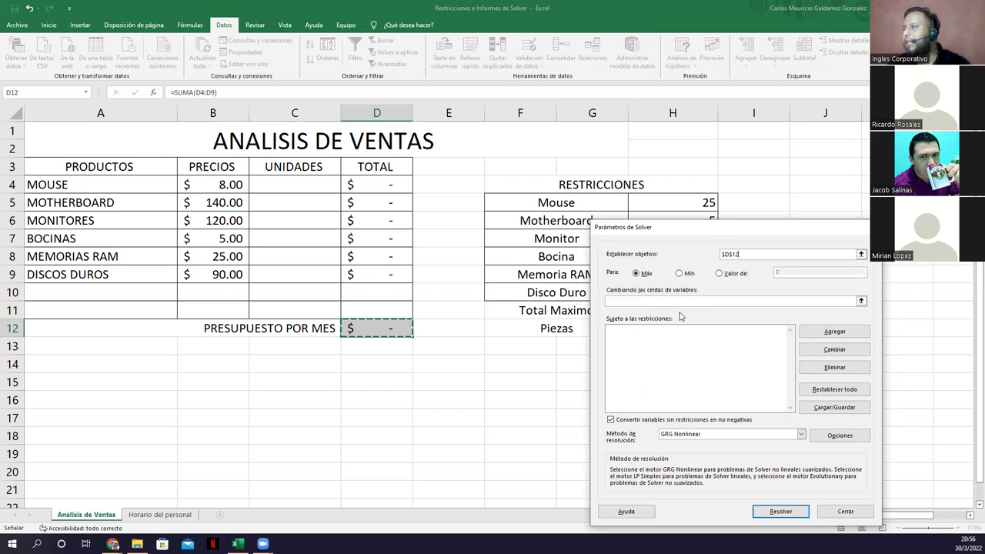
pyautogui.click(721, 274)
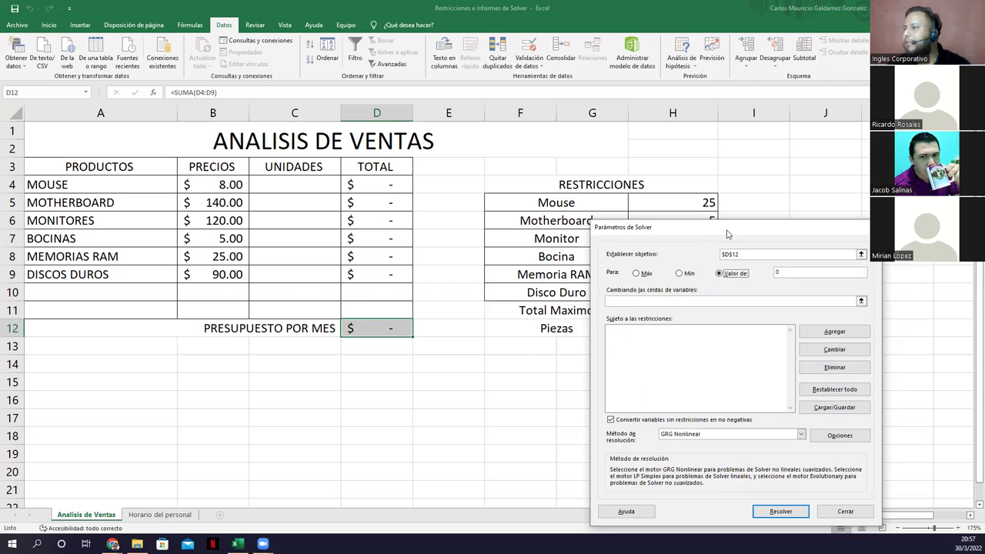
pyautogui.moveTo(728, 234); pyautogui.dragTo(358, 152)
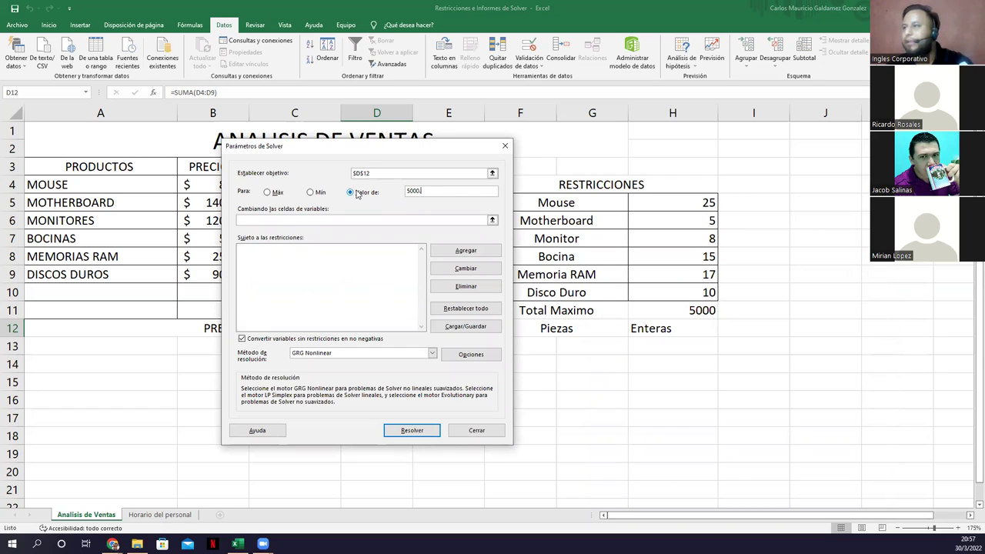
pyautogui.write('00')
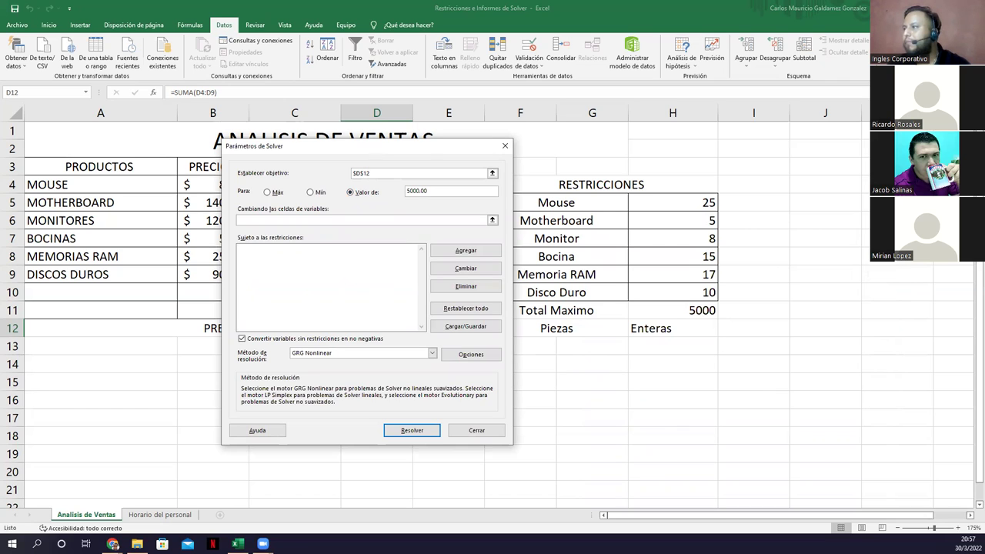
pyautogui.moveTo(292, 146); pyautogui.dragTo(807, 218)
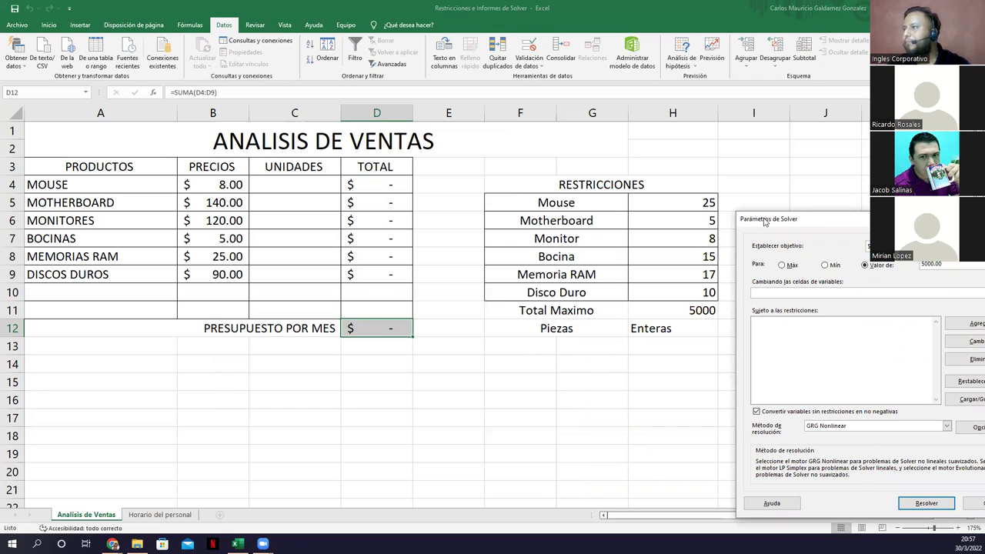
pyautogui.moveTo(764, 220); pyautogui.dragTo(683, 168)
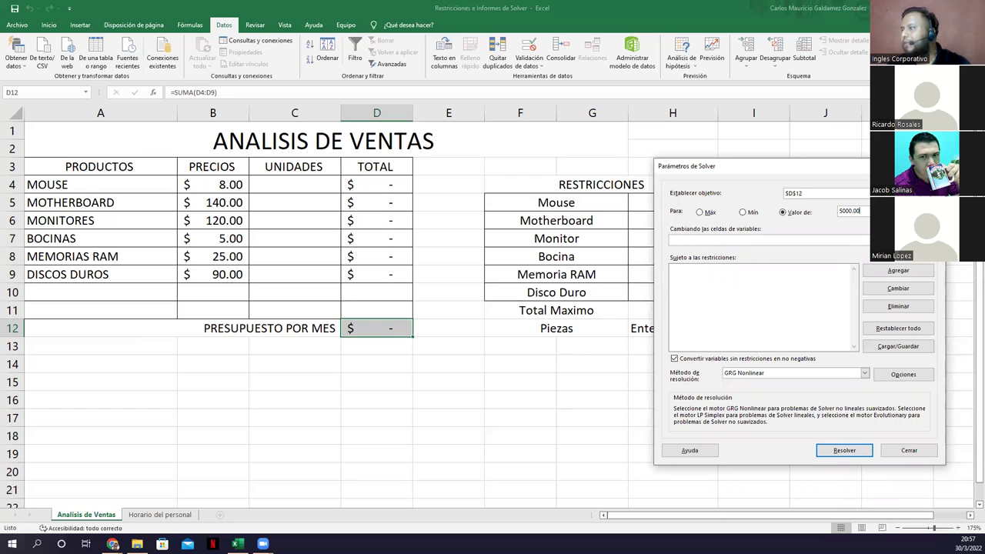
# - Set the Solver variable cells to the continuous UNIDADES range C4:C9
pyautogui.click(924, 239)
pyautogui.click(281, 184)
pyautogui.moveTo(283, 239); pyautogui.dragTo(294, 268)
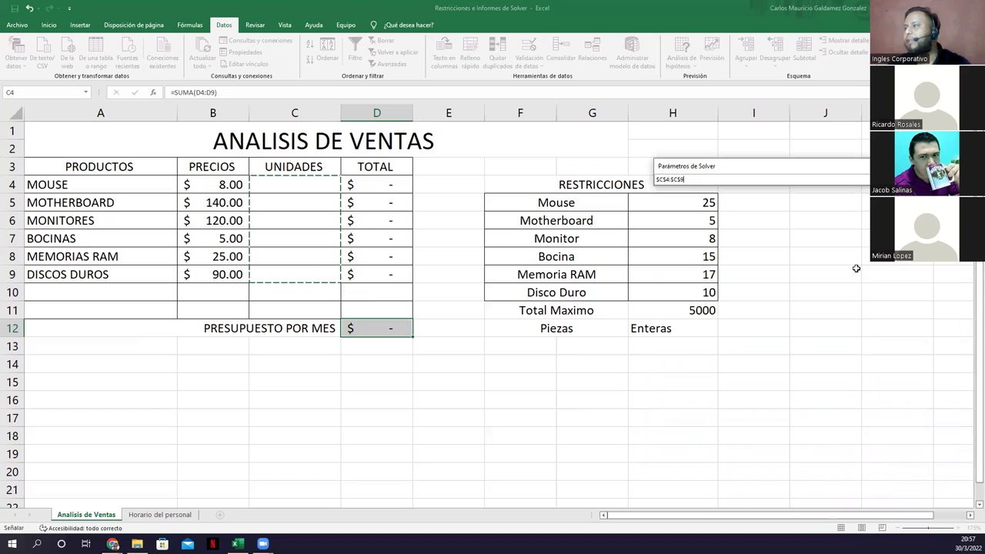
pyautogui.press('Return')
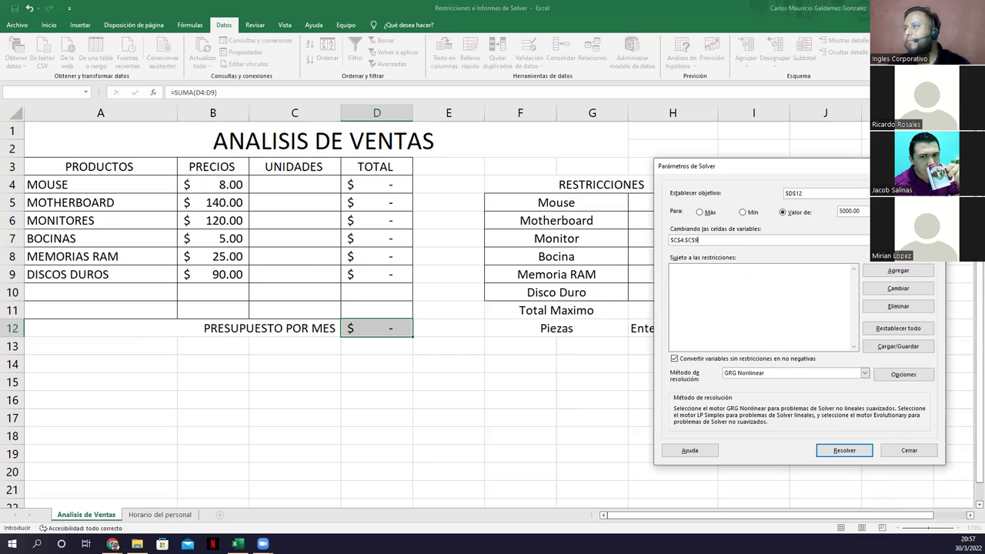
# - Redefine the Solver variable cells as the individual UNIDADES cells C4, C5, C6, C7, C8 and C9
pyautogui.click(927, 239)
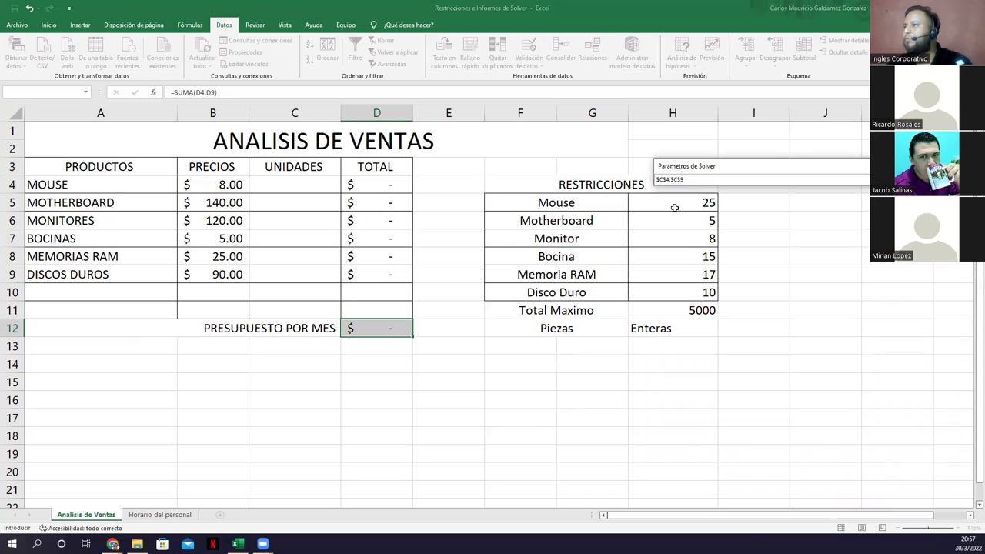
pyautogui.click(303, 187)
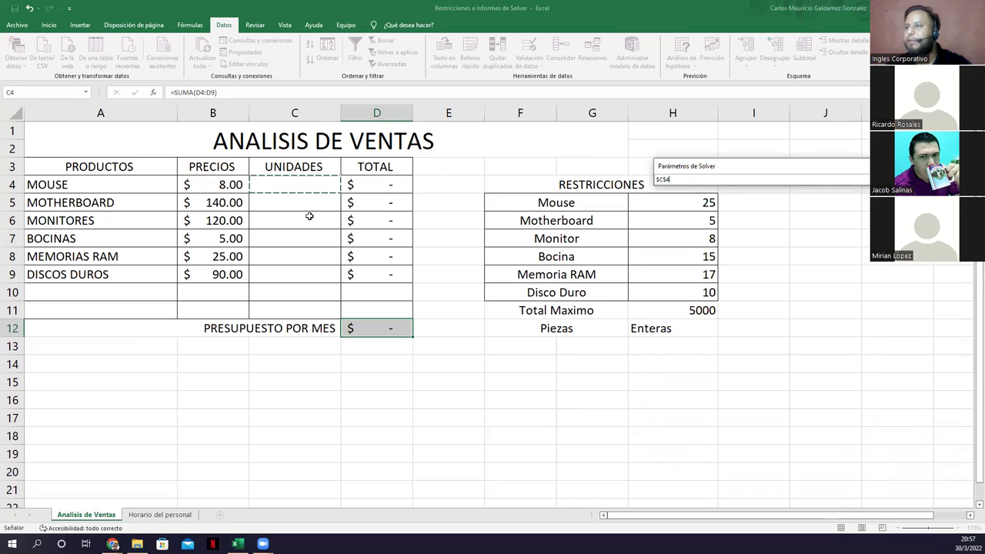
pyautogui.keyDown('ctrl'); pyautogui.click(306, 203); pyautogui.keyUp('ctrl')
pyautogui.keyDown('ctrl'); pyautogui.click(311, 221); pyautogui.keyUp('ctrl')
pyautogui.keyDown('ctrl'); pyautogui.click(314, 239); pyautogui.keyUp('ctrl')
pyautogui.keyDown('ctrl'); pyautogui.click(313, 258); pyautogui.keyUp('ctrl')
pyautogui.keyDown('ctrl'); pyautogui.click(314, 276); pyautogui.keyUp('ctrl')
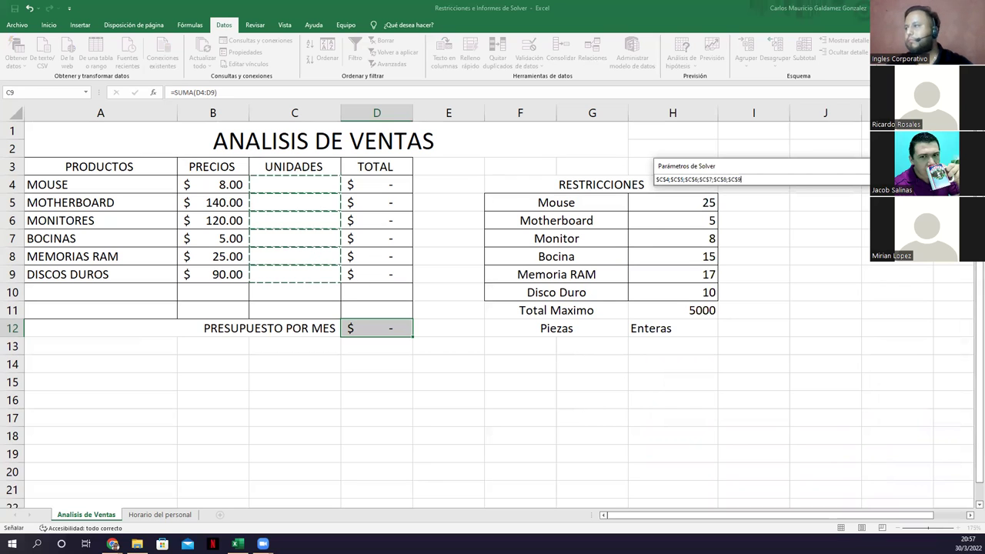
pyautogui.press('Return')
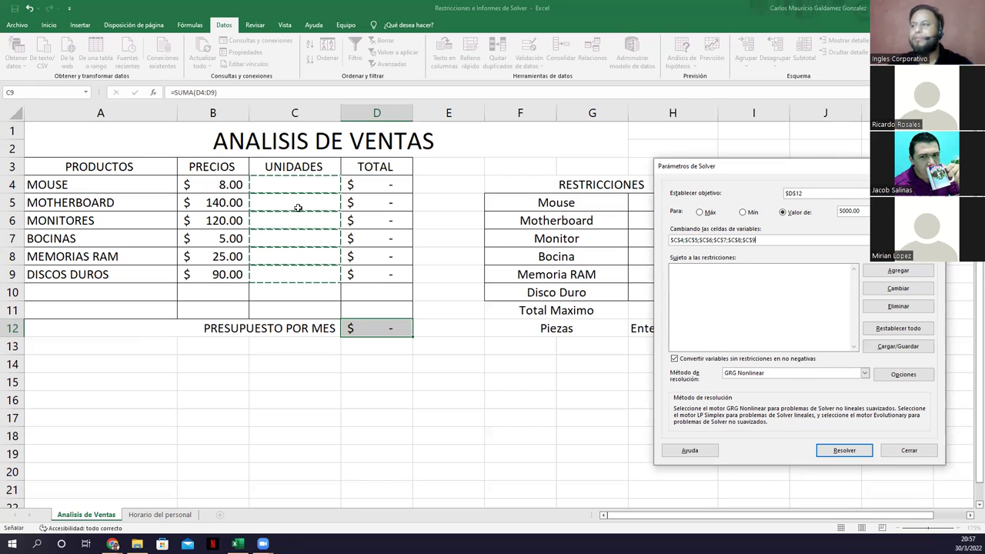
# - Add Solver constraints requiring the mouse units in C4 to be >= the Mouse restriction in H5 and an integer (int)
pyautogui.click(908, 274)
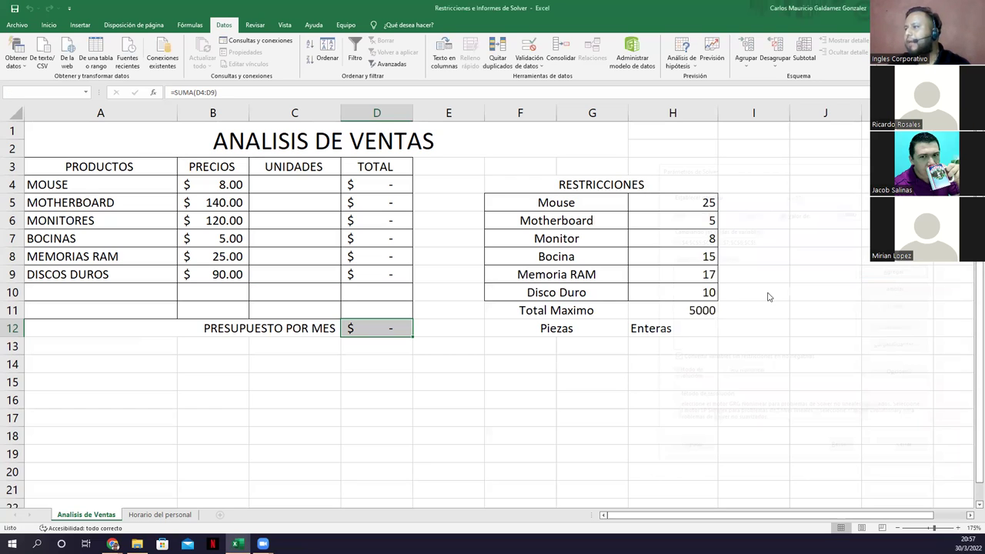
pyautogui.moveTo(767, 286); pyautogui.dragTo(806, 210)
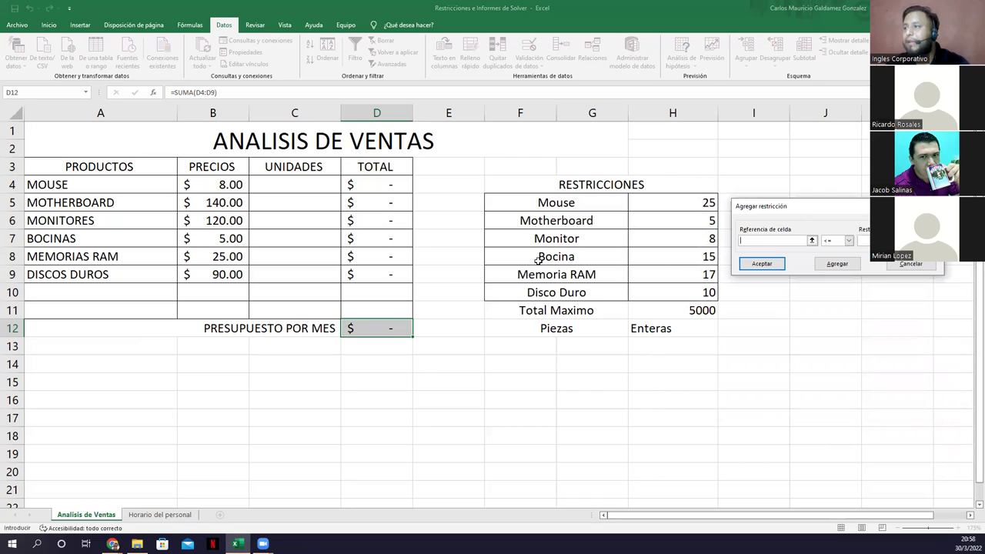
pyautogui.click(279, 186)
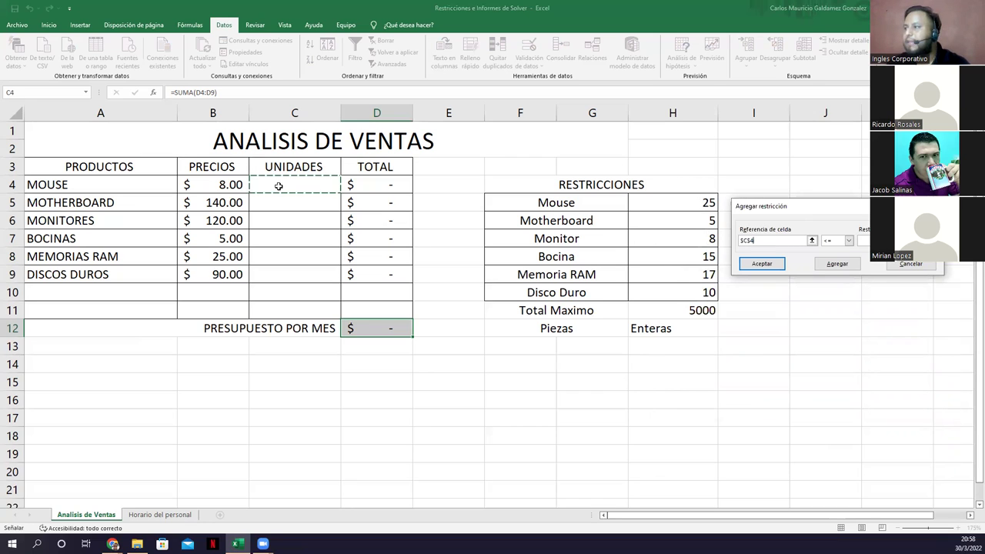
pyautogui.click(849, 241)
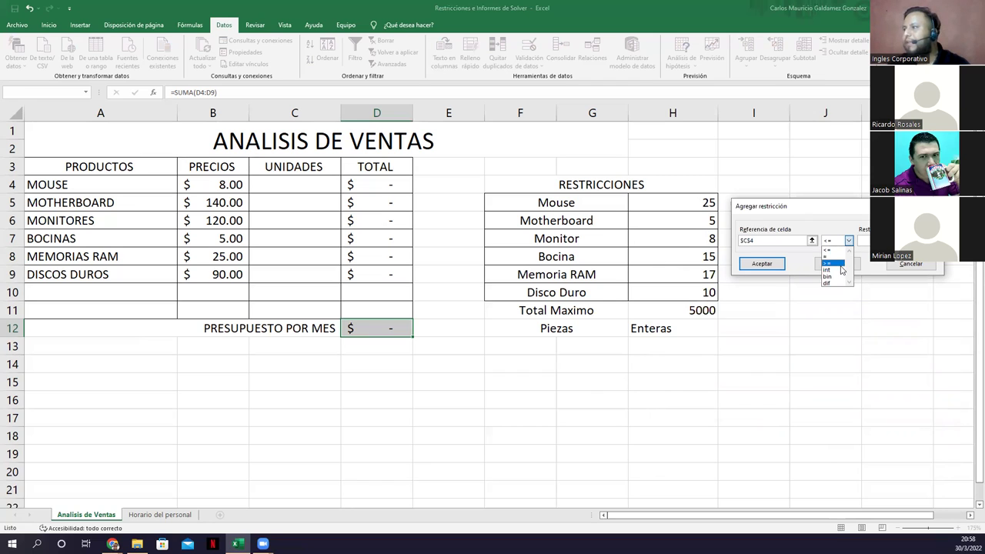
pyautogui.click(679, 209)
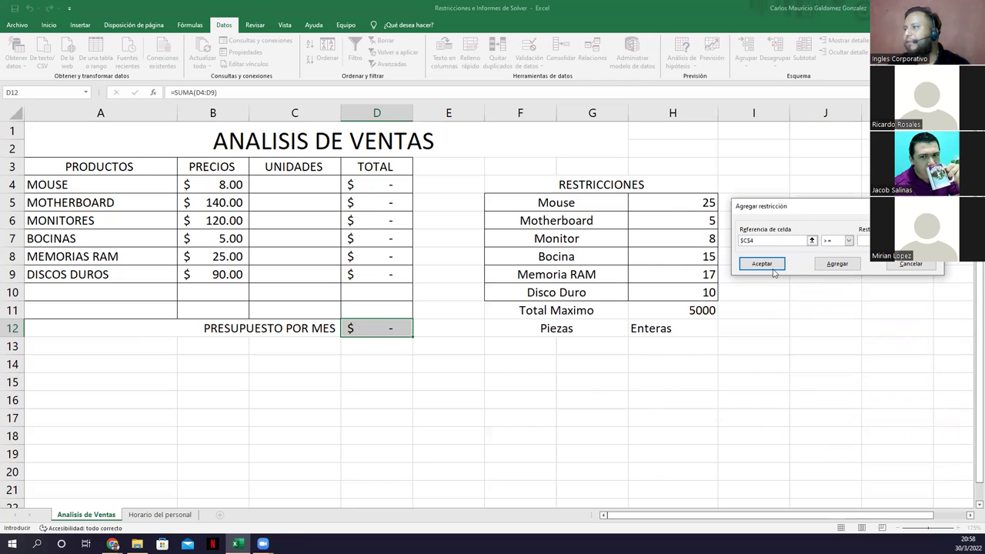
pyautogui.click(837, 264)
pyautogui.click(317, 183)
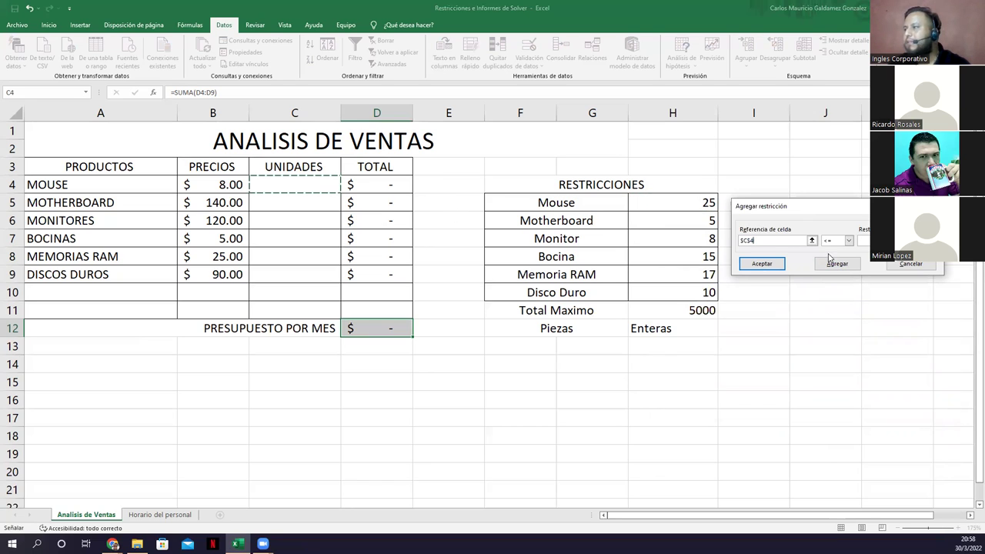
pyautogui.click(849, 241)
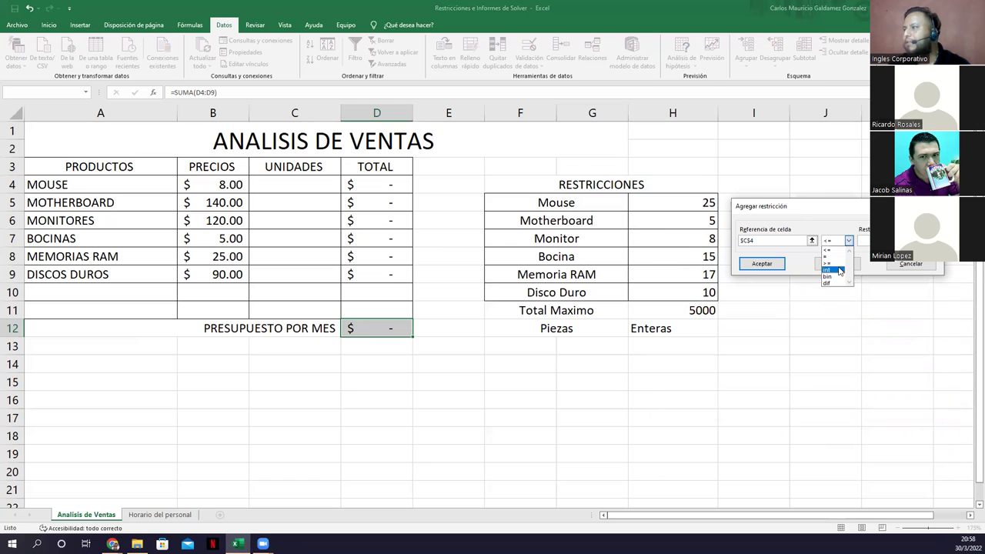
pyautogui.click(840, 270)
pyautogui.click(838, 265)
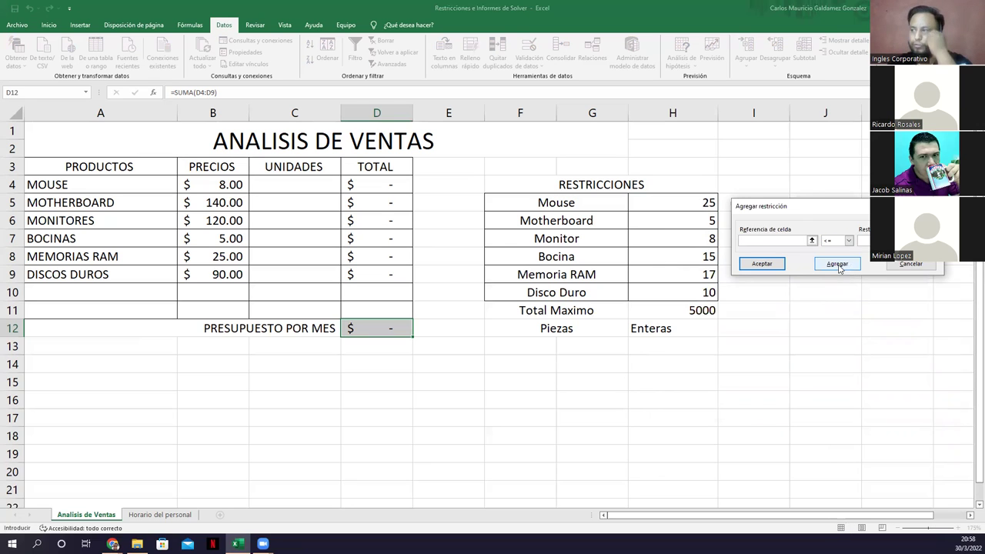
# - Add Solver constraints requiring the motherboard units in C5 to be >= H6 and an integer (int)
pyautogui.click(289, 208)
pyautogui.click(848, 240)
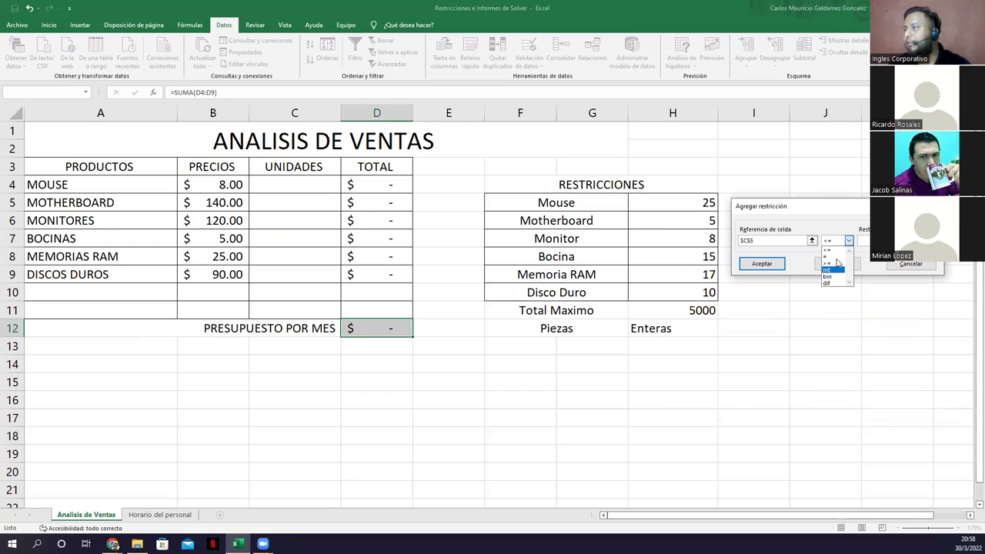
pyautogui.click(836, 262)
pyautogui.click(669, 221)
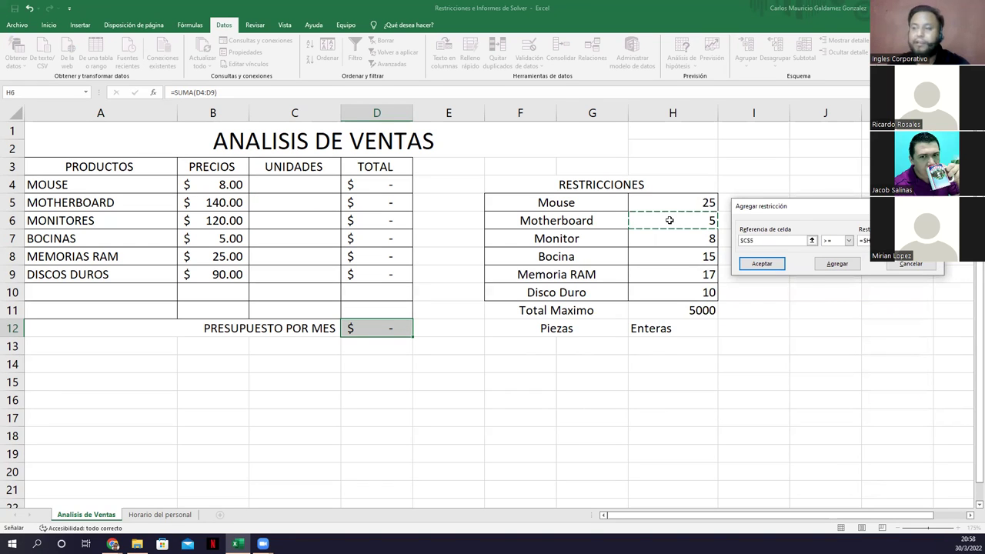
pyautogui.click(837, 263)
pyautogui.click(305, 199)
pyautogui.click(848, 240)
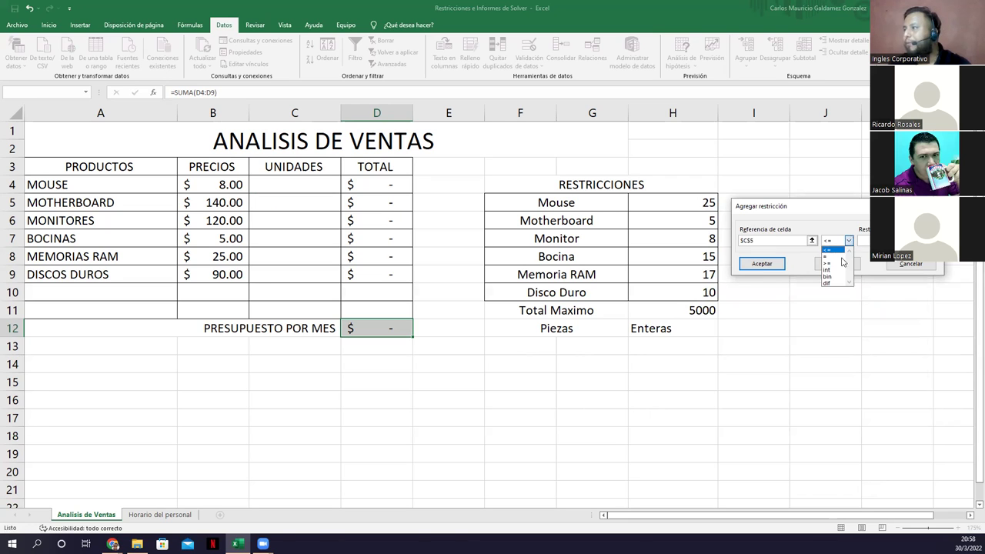
pyautogui.click(842, 263)
pyautogui.click(837, 264)
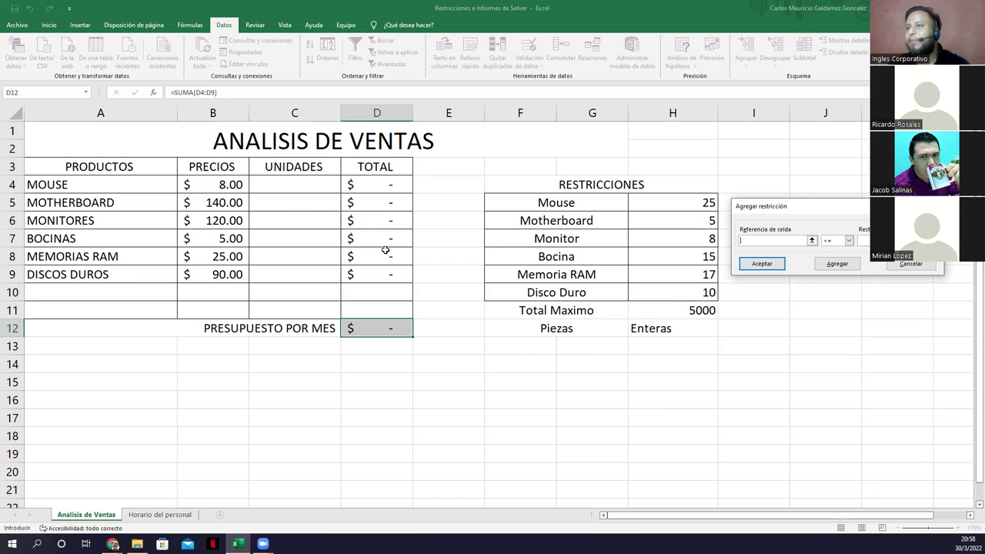
# - Add Solver constraints requiring the monitor units in C6 to be >= H7 and an integer (int)
pyautogui.click(291, 220)
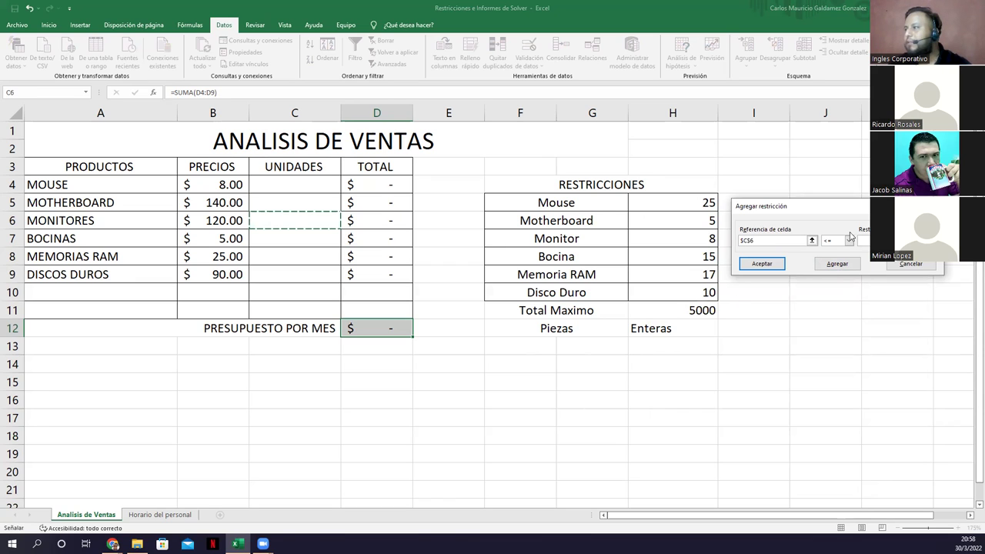
pyautogui.click(848, 240)
pyautogui.click(827, 262)
pyautogui.click(692, 238)
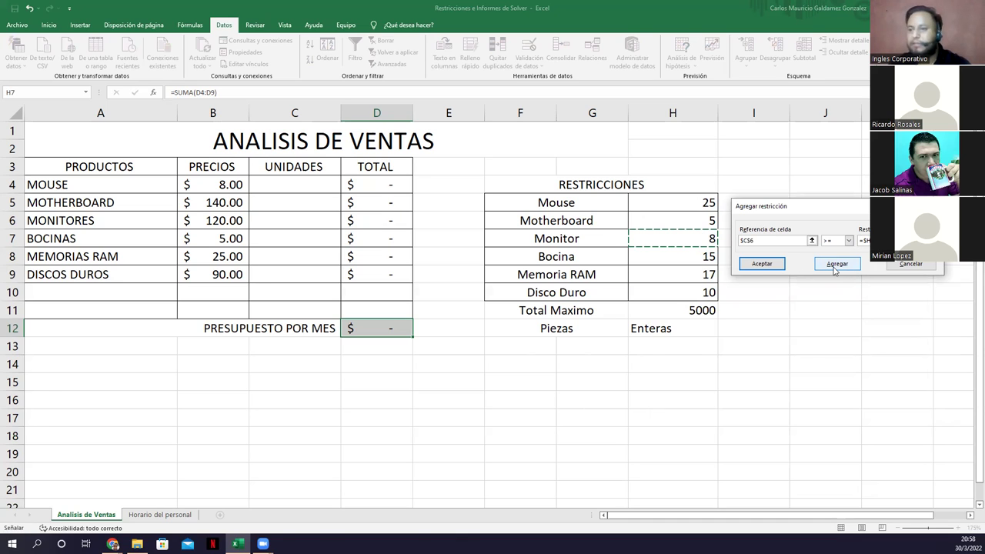
pyautogui.click(836, 266)
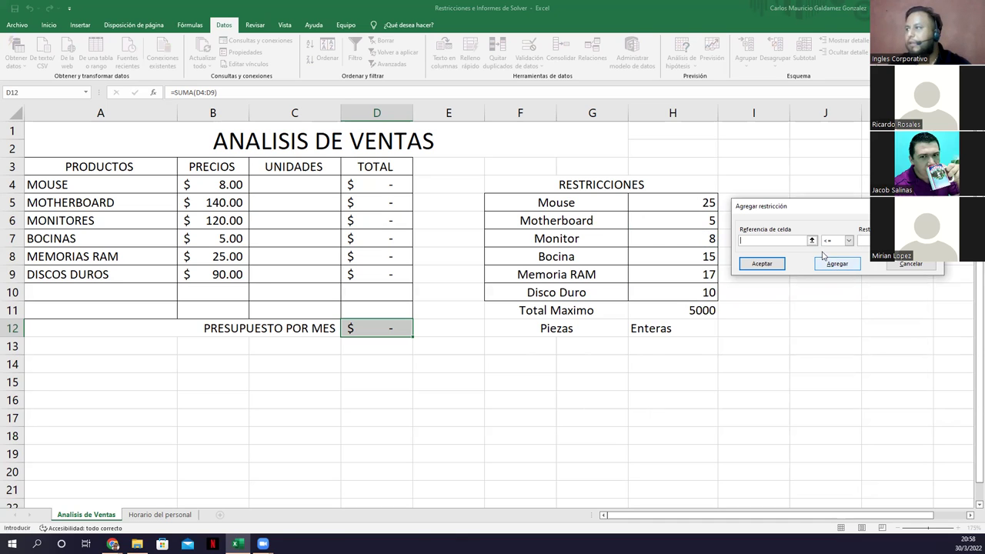
pyautogui.click(331, 227)
pyautogui.click(847, 243)
pyautogui.click(831, 270)
pyautogui.click(834, 267)
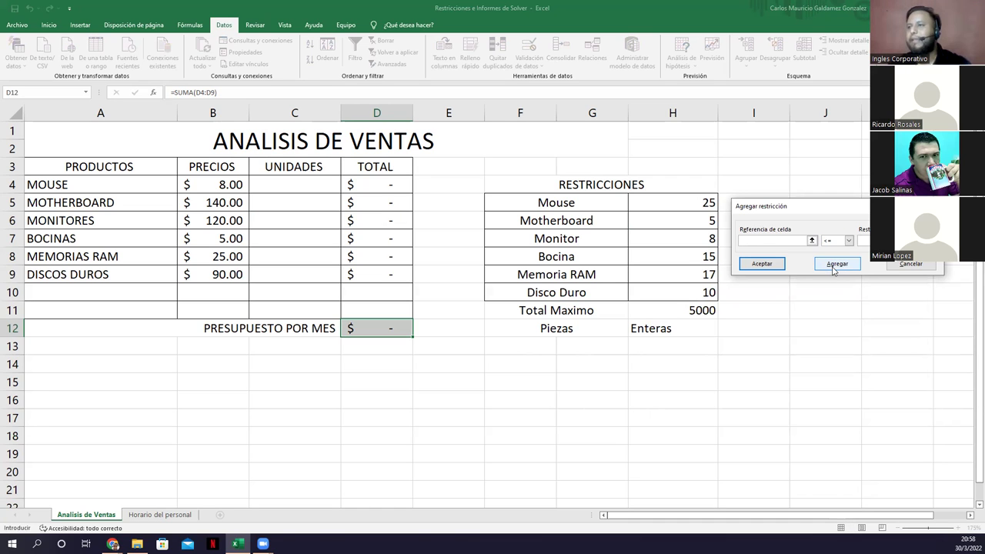
# - Add Solver constraints requiring the speaker (BOCINAS) units in C7 to be >= H8 and an integer (int)
pyautogui.click(322, 242)
pyautogui.click(847, 241)
pyautogui.click(835, 270)
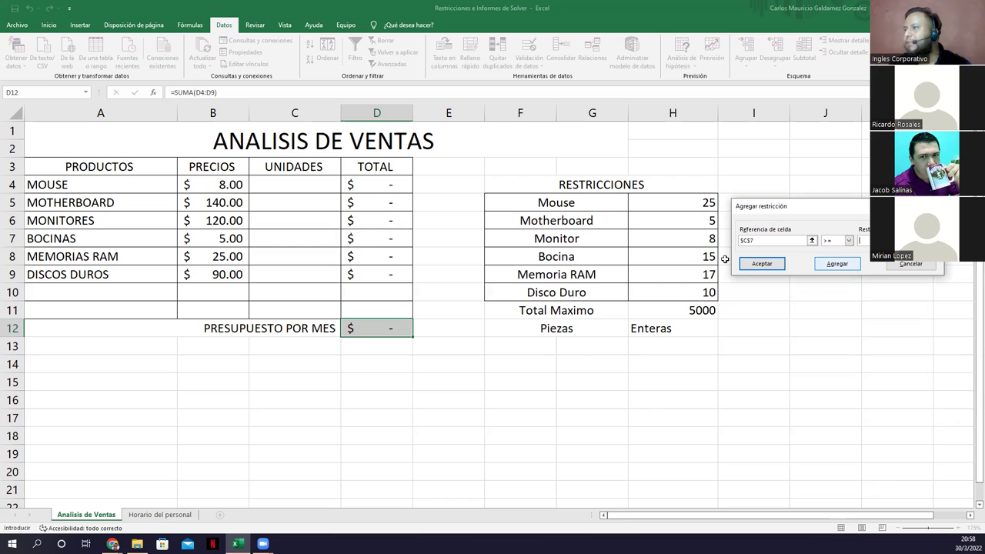
pyautogui.click(675, 256)
pyautogui.click(837, 264)
pyautogui.click(304, 243)
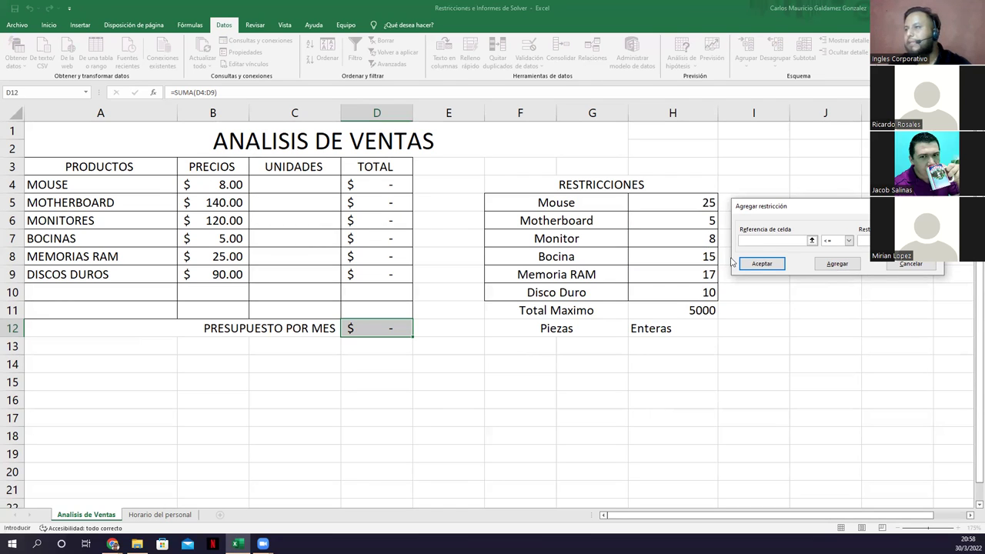
pyautogui.click(848, 242)
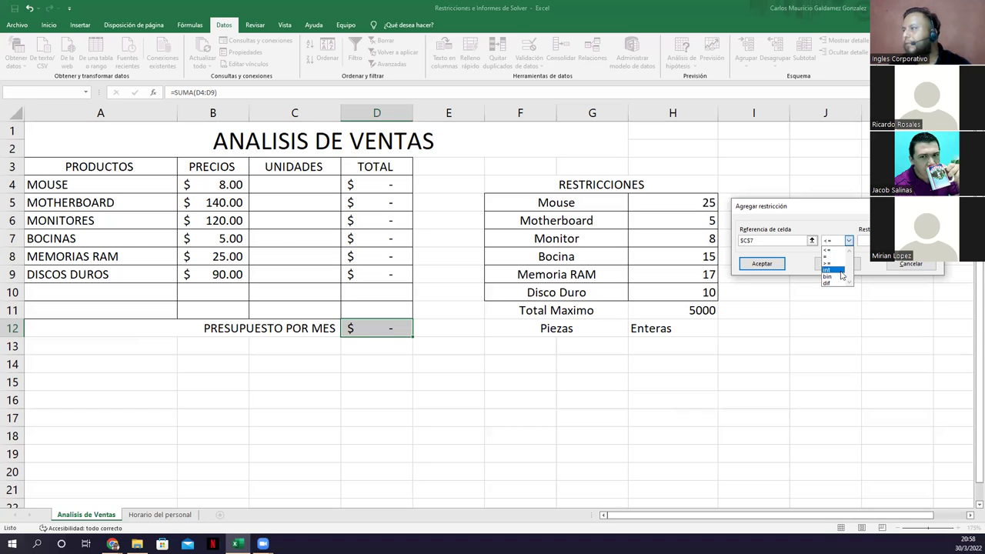
pyautogui.click(840, 264)
pyautogui.click(841, 266)
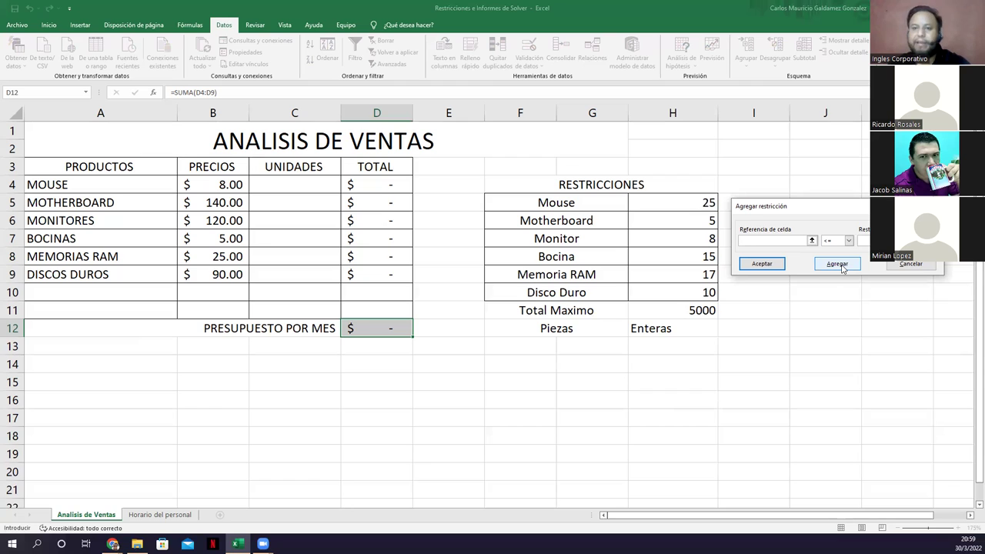
# - Add Solver constraints requiring the RAM memory units in C8 to be >= H9 and an integer (int)
pyautogui.click(276, 259)
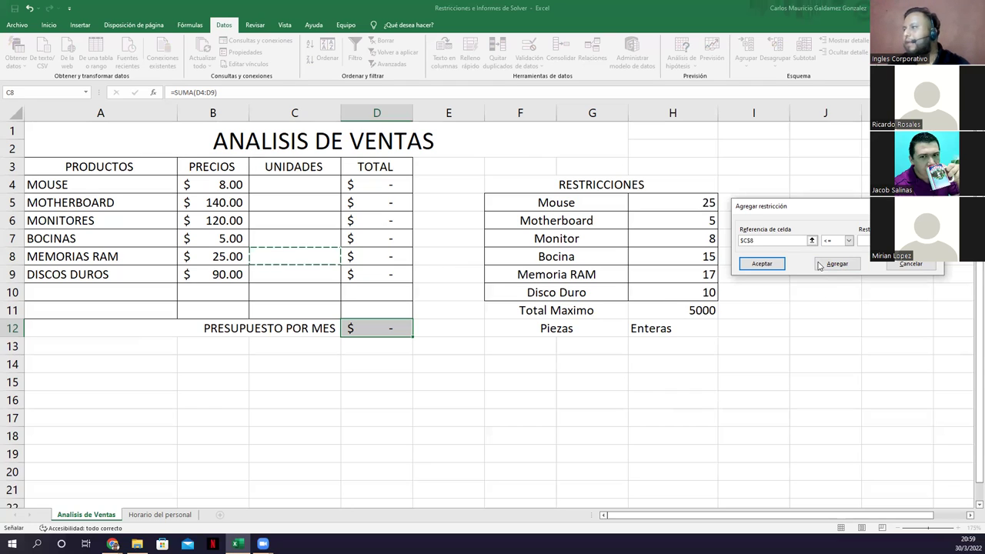
pyautogui.click(848, 241)
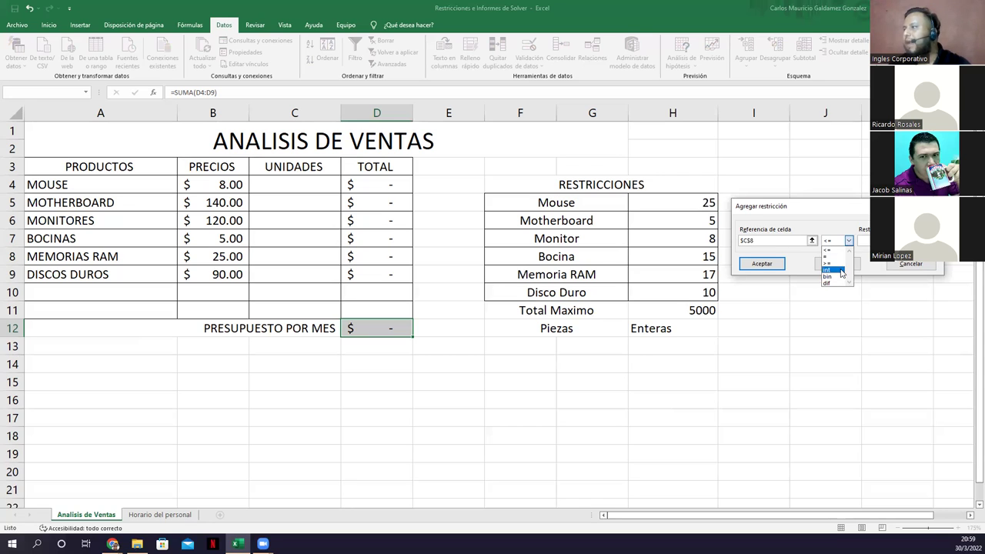
pyautogui.click(841, 264)
pyautogui.click(662, 274)
pyautogui.click(846, 267)
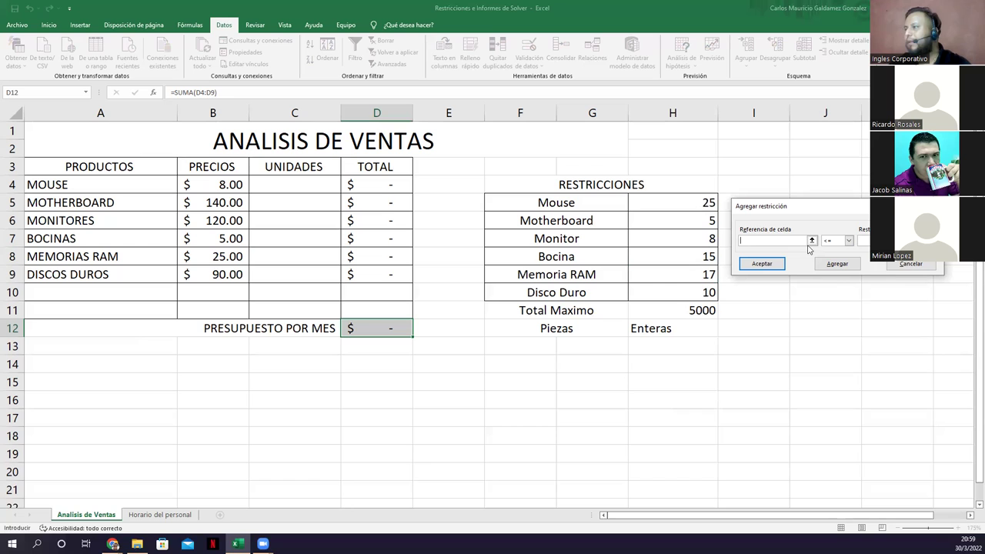
pyautogui.click(291, 251)
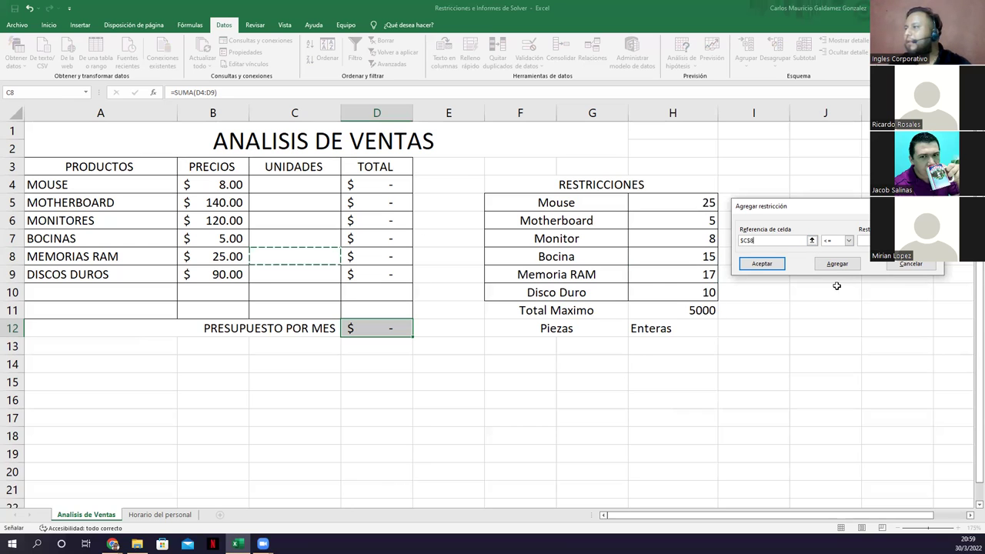
pyautogui.click(849, 241)
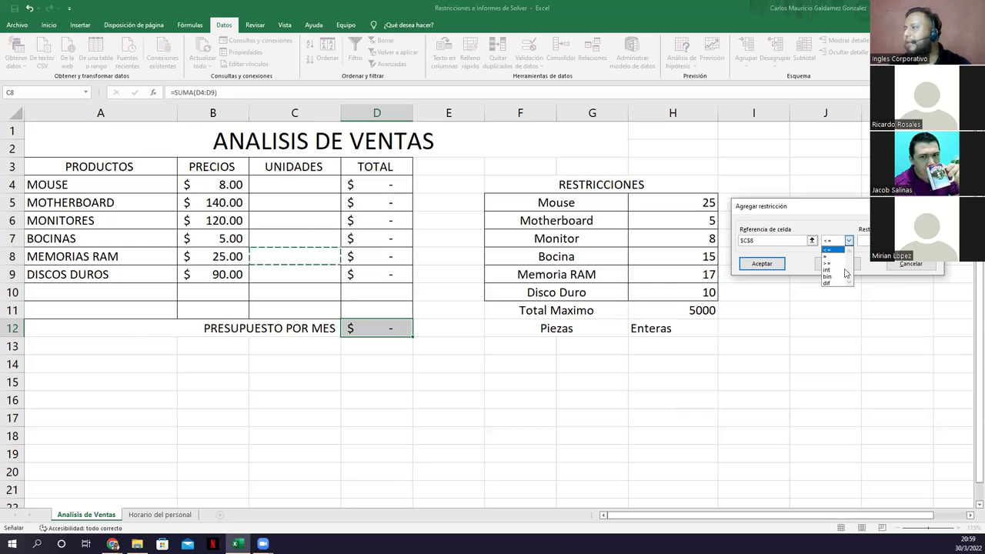
pyautogui.click(837, 269)
pyautogui.click(838, 265)
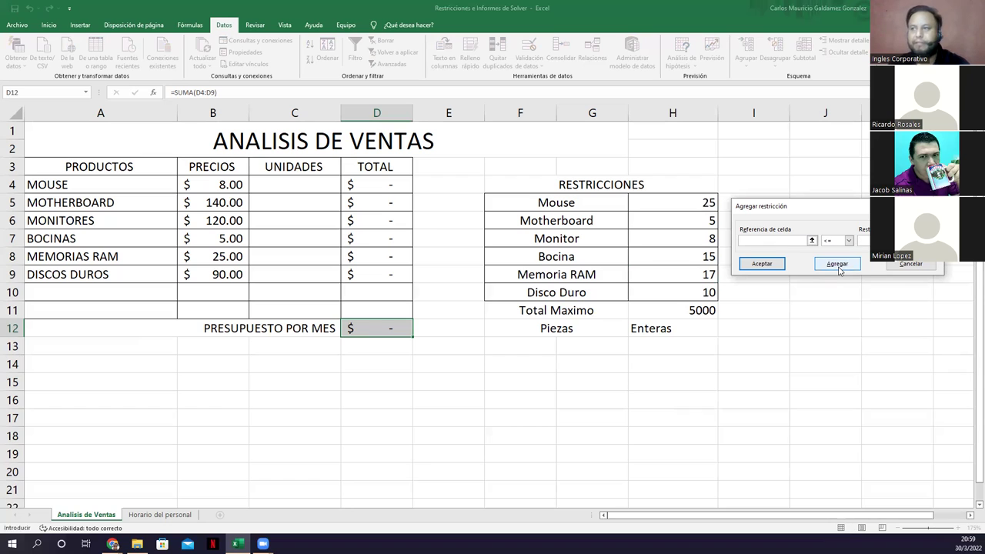
# - Add Solver constraints requiring the hard drive units in C9 to be >= H10 and an integer (int), and finish the constraint list
pyautogui.click(309, 274)
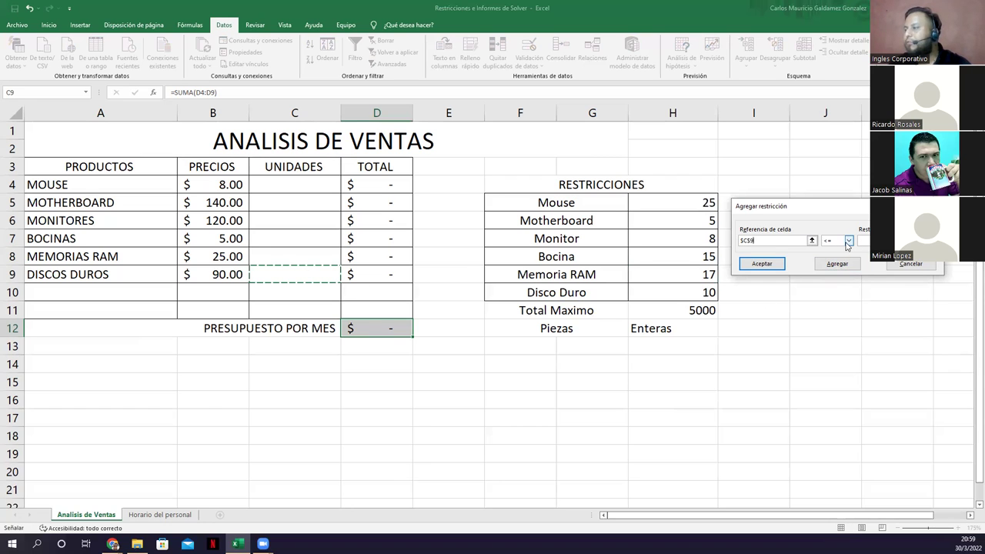
pyautogui.click(847, 242)
pyautogui.click(834, 263)
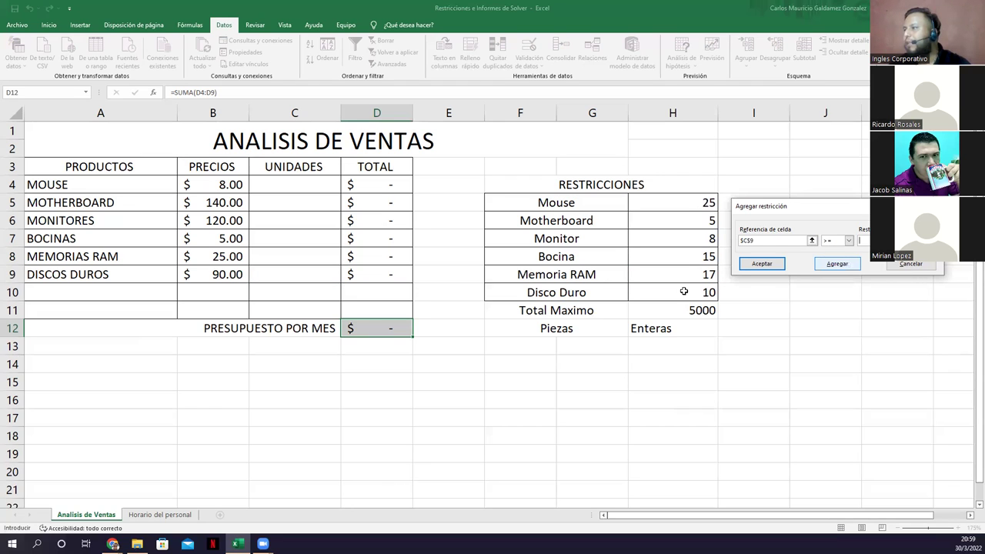
pyautogui.click(844, 264)
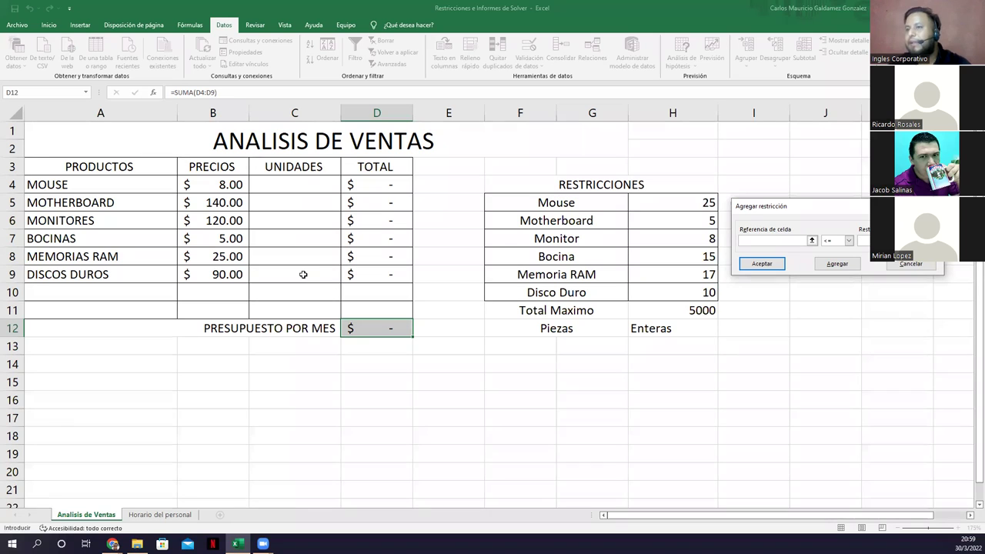
pyautogui.click(849, 240)
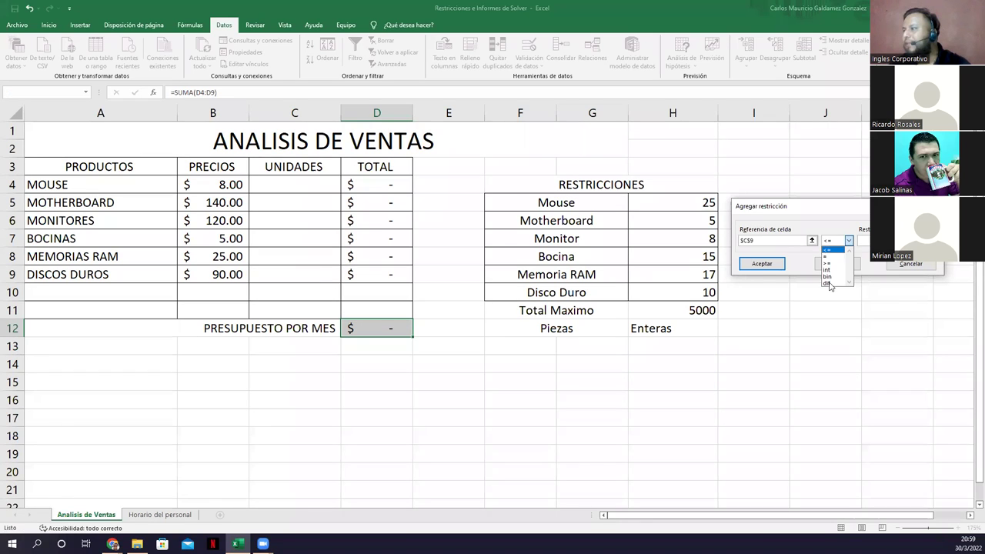
pyautogui.click(831, 278)
pyautogui.click(772, 264)
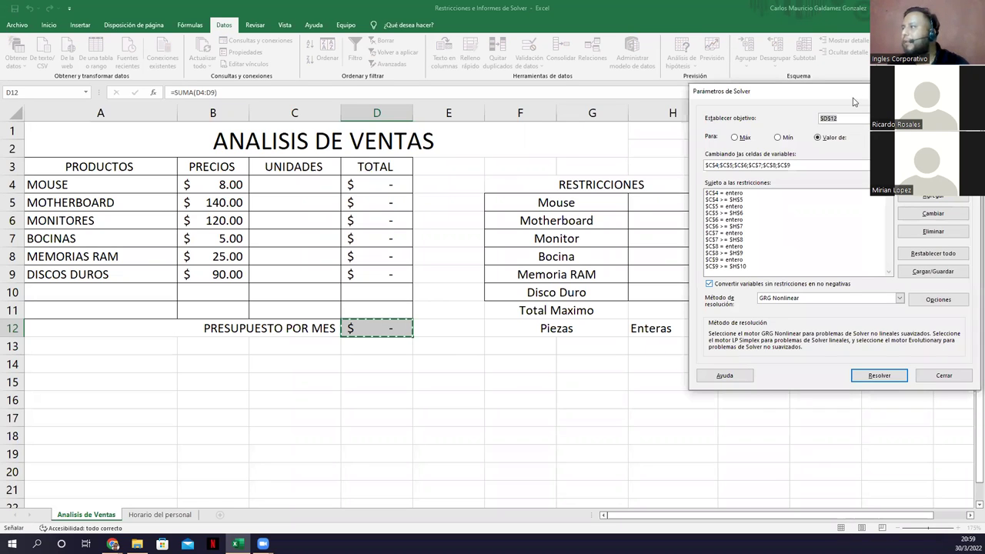
# - Solve the model, keeping the Solver solution and generating the Responder report
pyautogui.moveTo(852, 102); pyautogui.dragTo(696, 135)
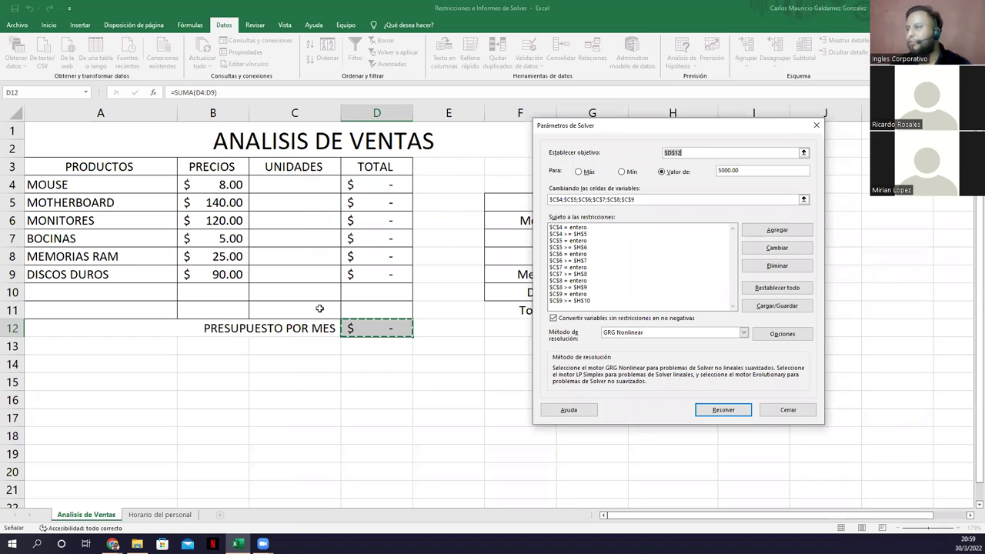
pyautogui.click(724, 410)
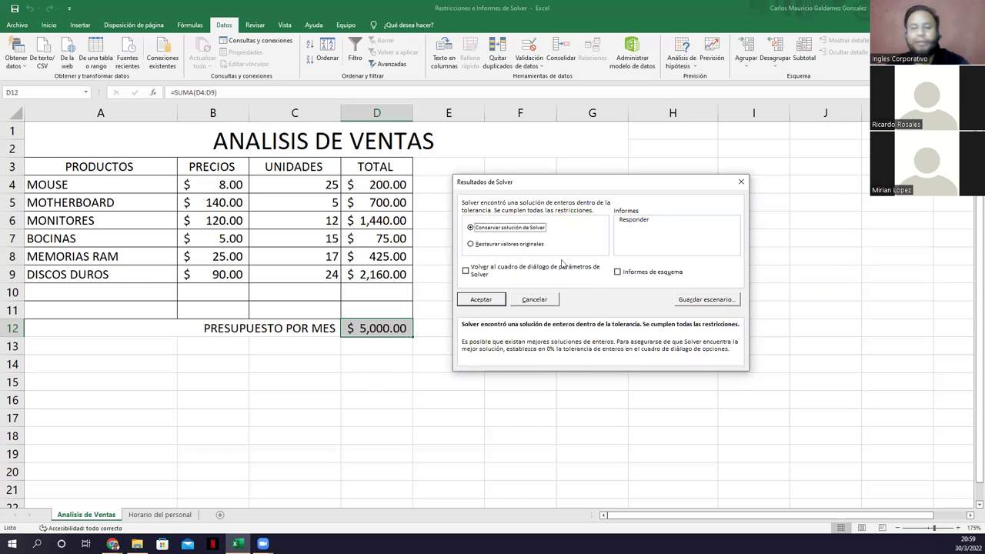
pyautogui.click(644, 221)
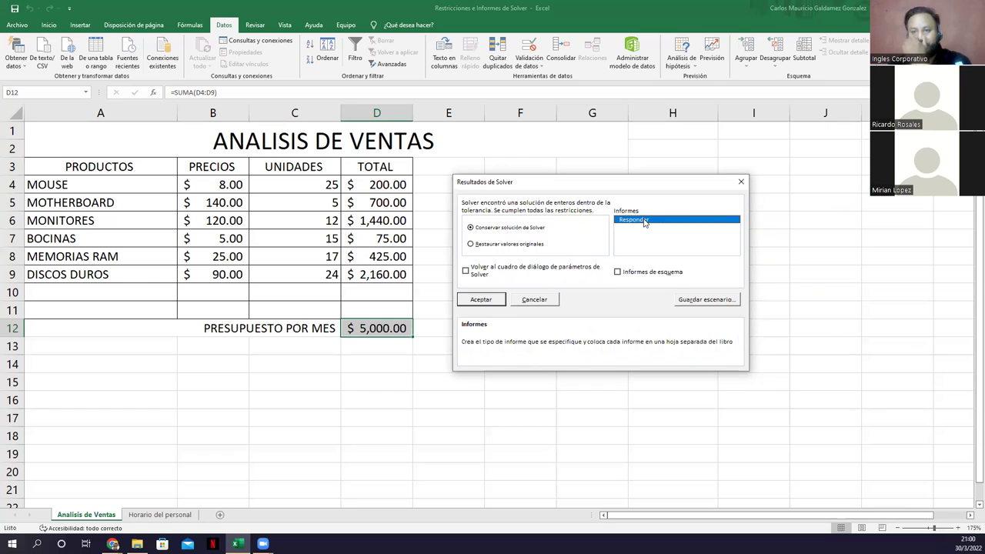
pyautogui.click(480, 300)
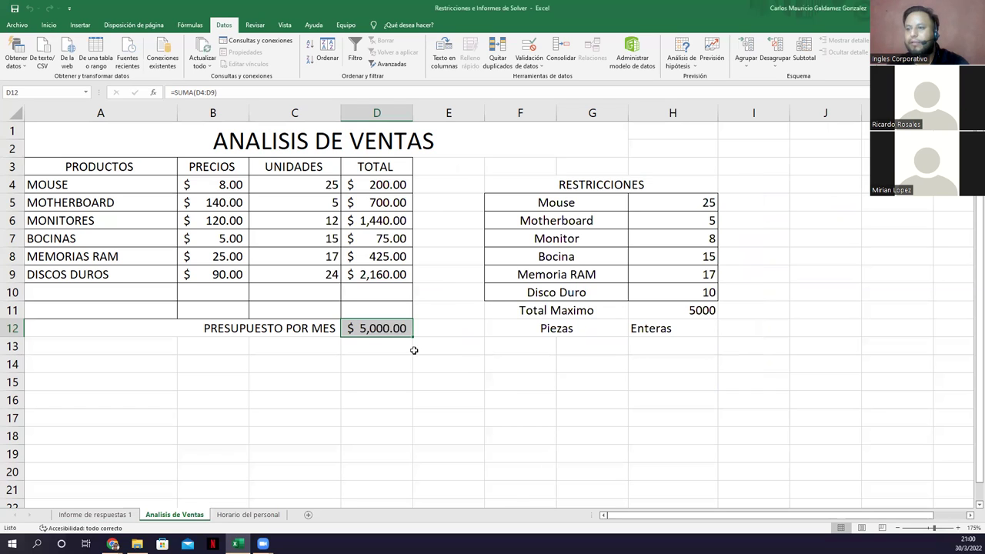
# - Review the solved UNIDADES in C4 to C9, the product totals in D4:D9 and the monthly budget in D12
pyautogui.click(311, 189)
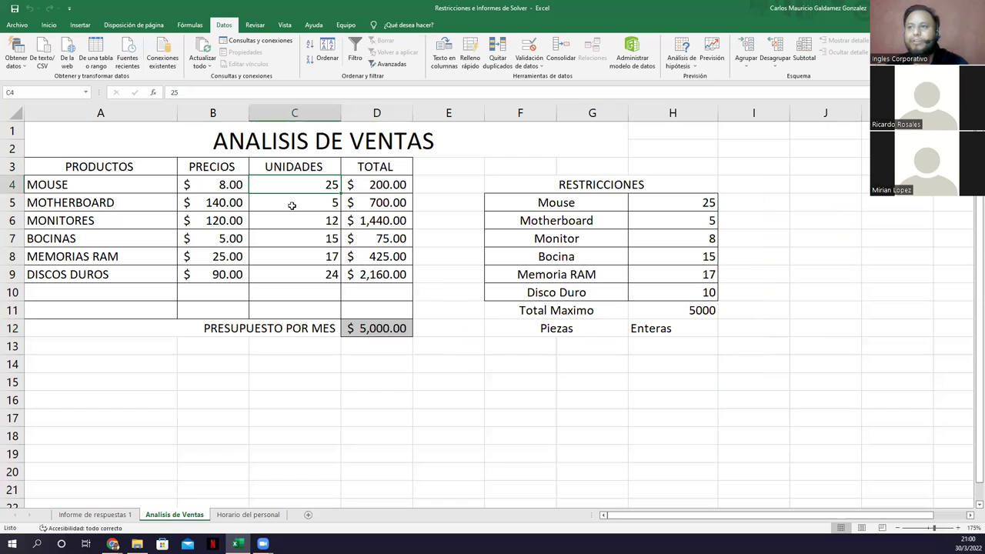
pyautogui.click(292, 206)
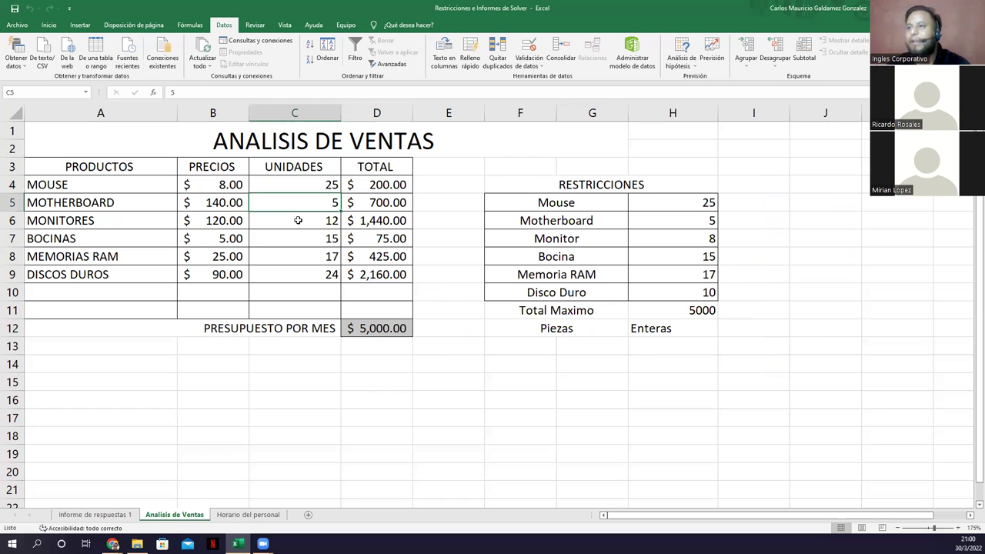
pyautogui.click(298, 220)
pyautogui.click(301, 239)
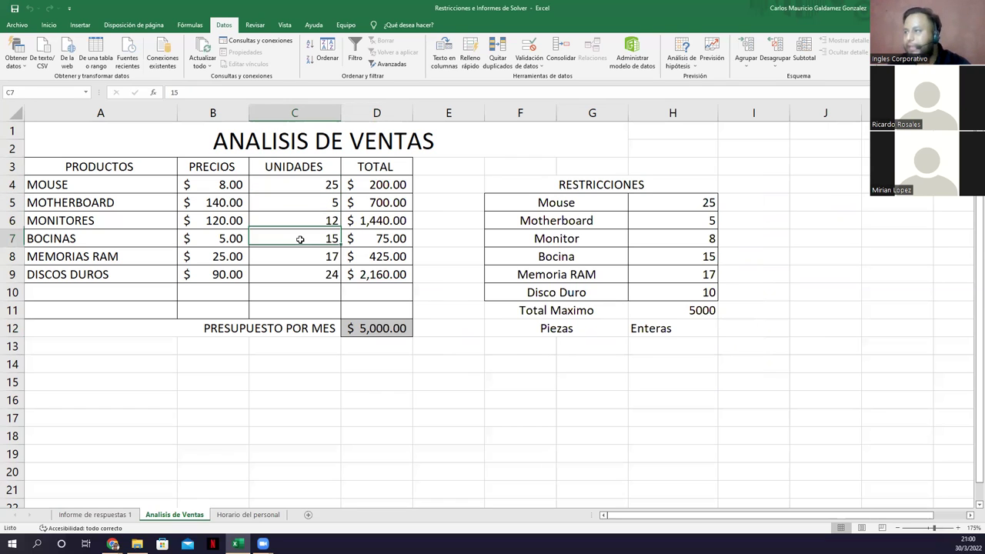
pyautogui.click(298, 260)
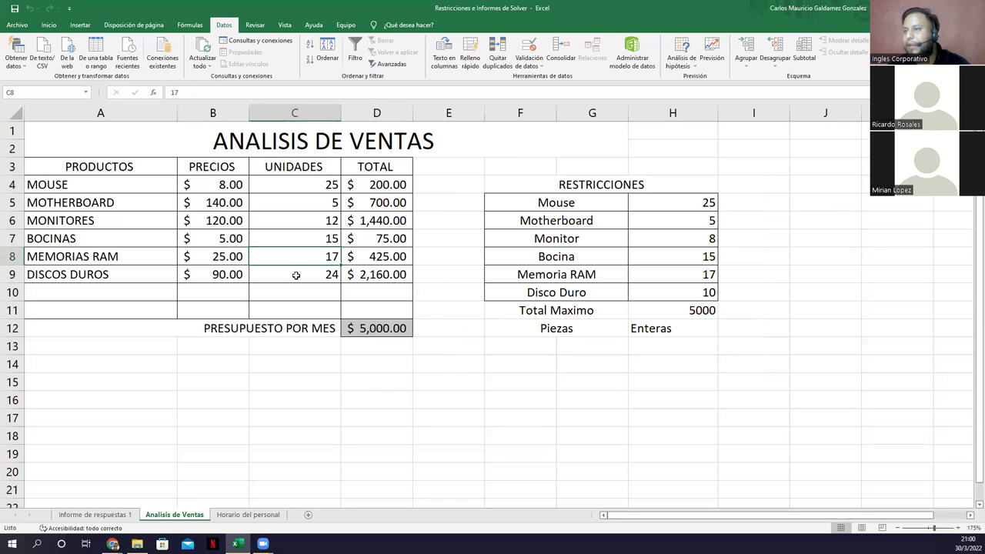
pyautogui.click(296, 275)
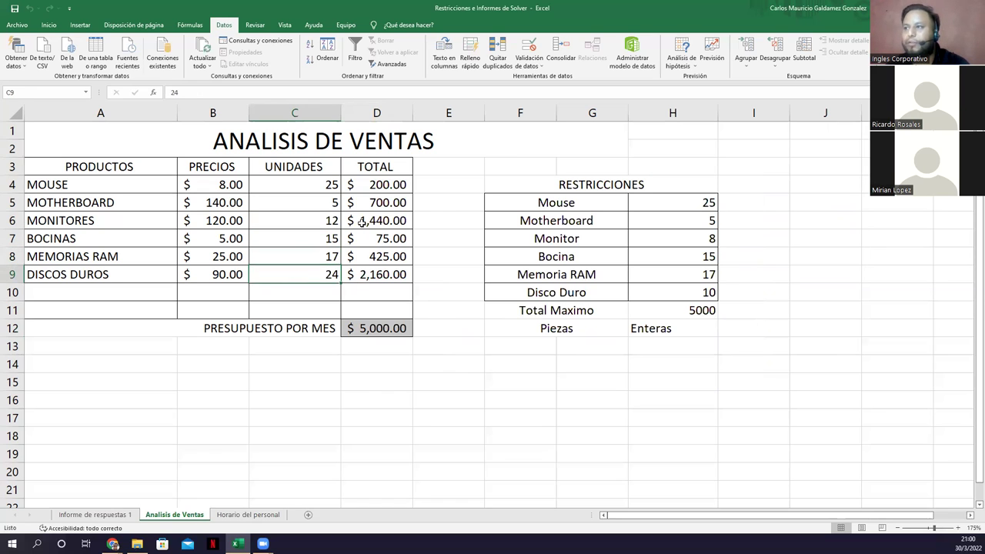
pyautogui.moveTo(376, 185); pyautogui.dragTo(375, 274)
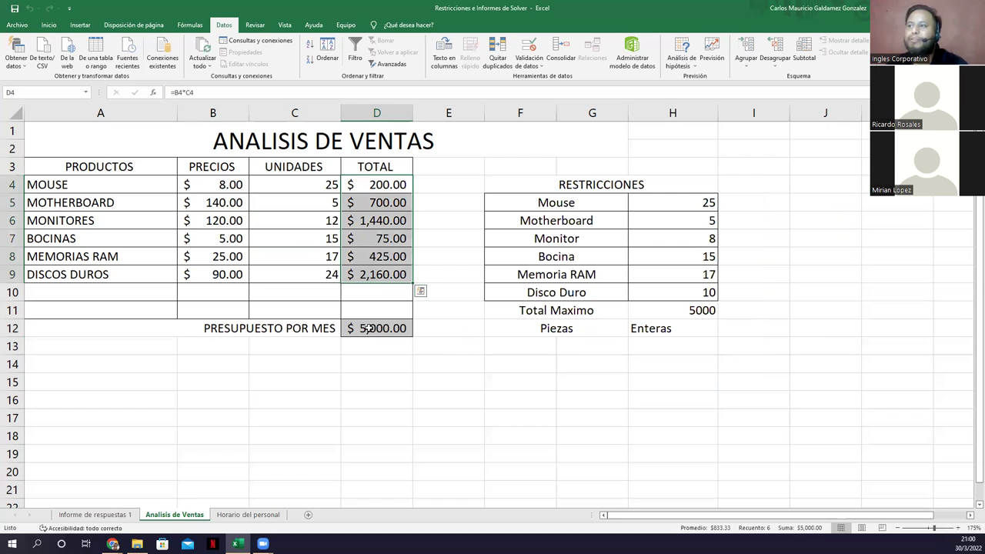
pyautogui.click(374, 331)
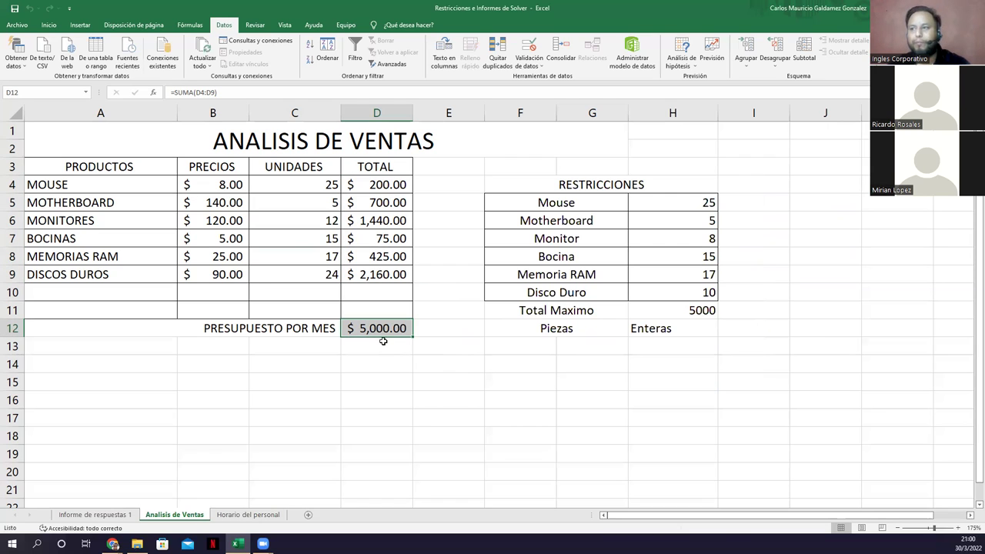
pyautogui.click(378, 185)
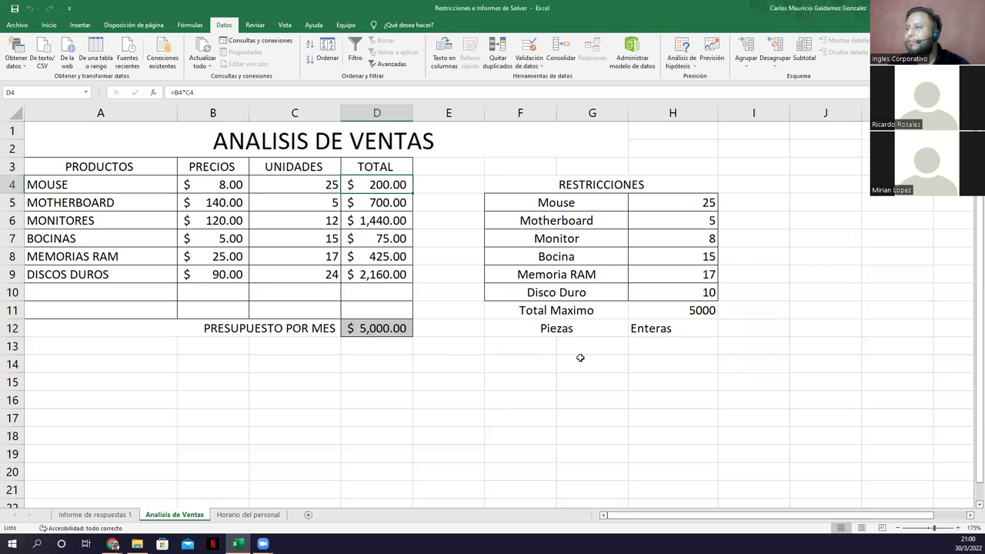
# - Examine the variable cells and constraints in the Informe de respuestas 1 sheet, then return to Analisis de Ventas
pyautogui.click(94, 514)
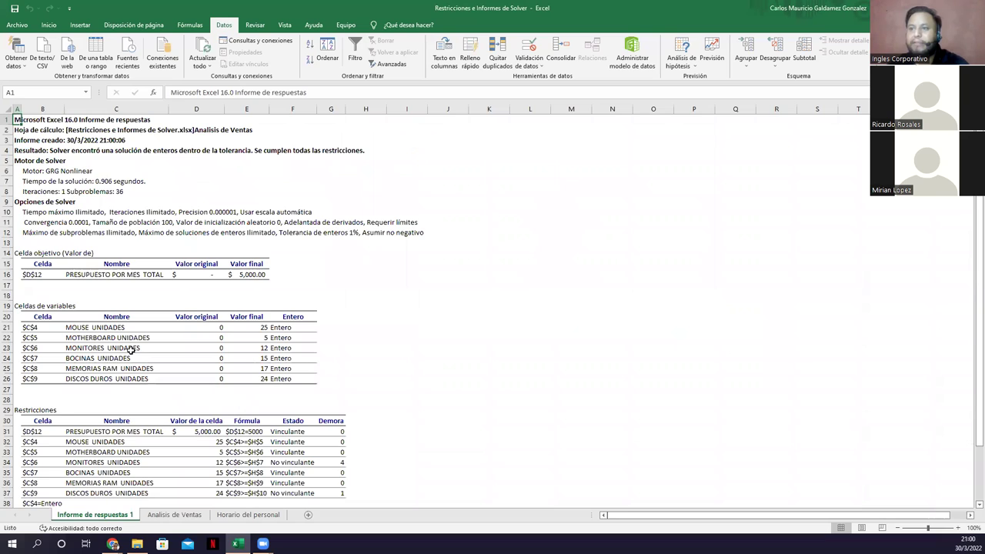
pyautogui.scroll(-2, 39, 282)
pyautogui.moveTo(26, 267); pyautogui.dragTo(31, 315)
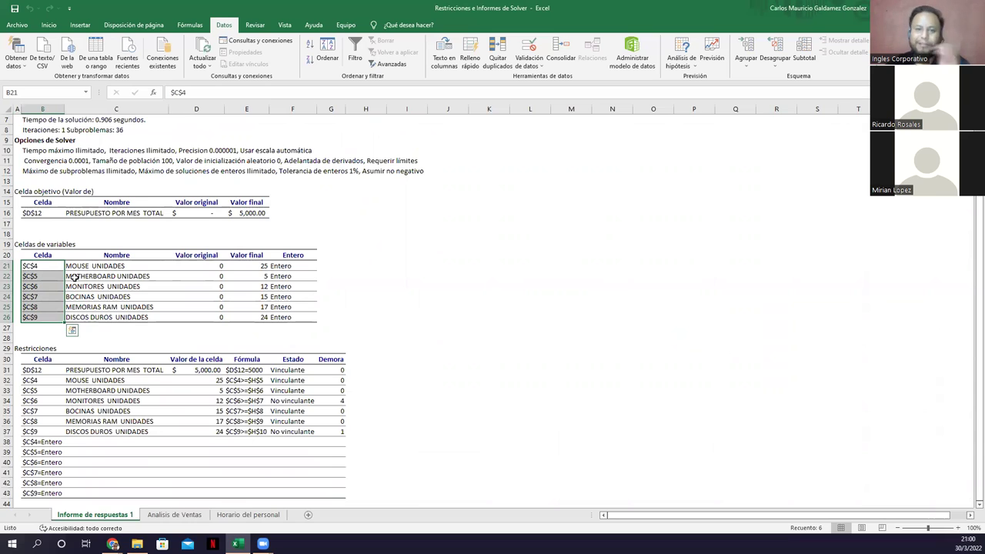
pyautogui.click(36, 243)
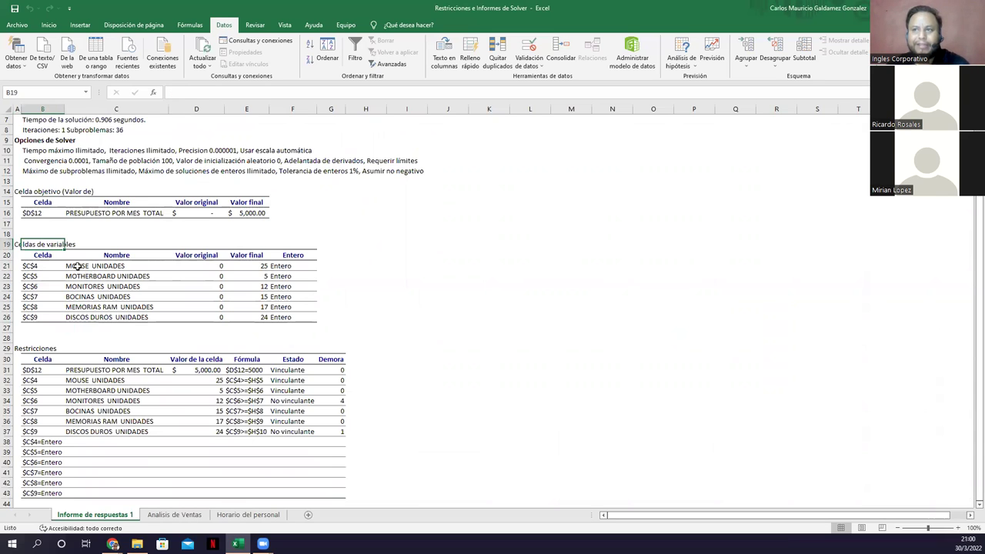
pyautogui.moveTo(91, 267); pyautogui.dragTo(120, 312)
pyautogui.moveTo(254, 266); pyautogui.dragTo(252, 317)
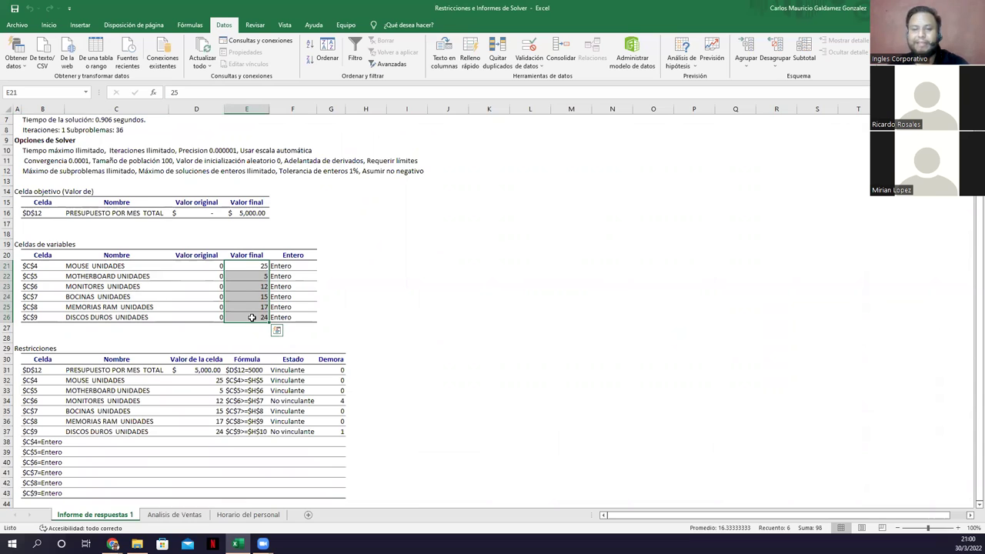
pyautogui.moveTo(28, 266); pyautogui.dragTo(31, 316)
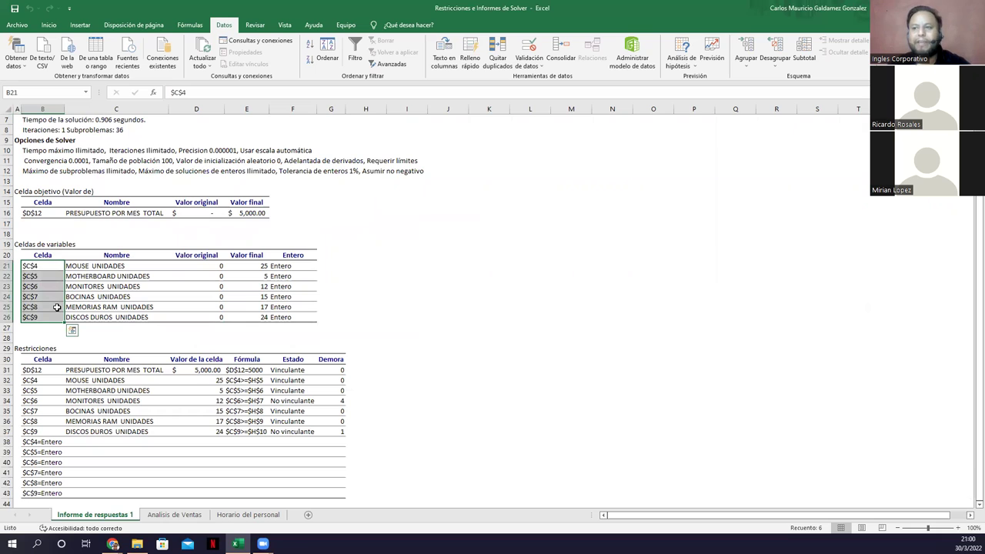
pyautogui.moveTo(95, 268); pyautogui.dragTo(271, 313)
pyautogui.scroll(-1, 214, 394)
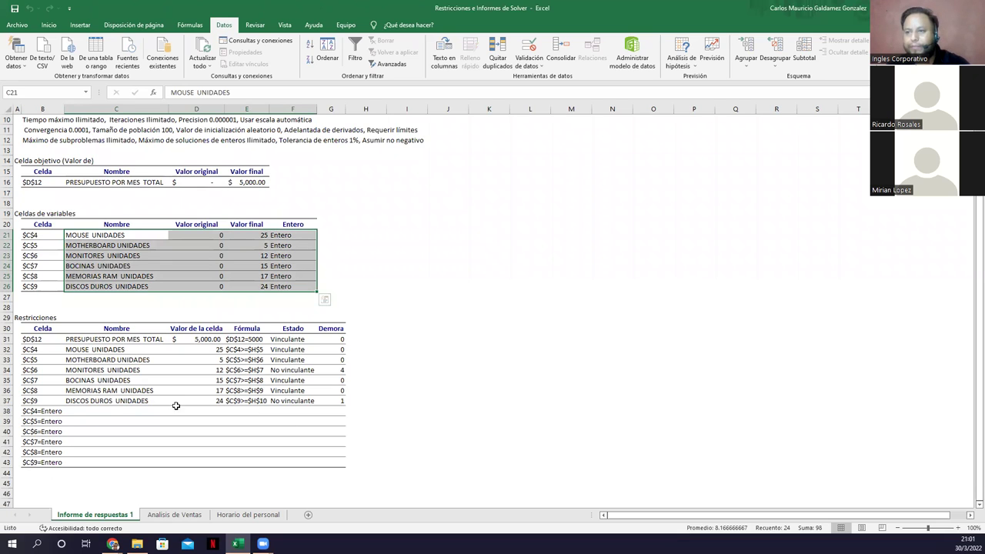
pyautogui.click(91, 402)
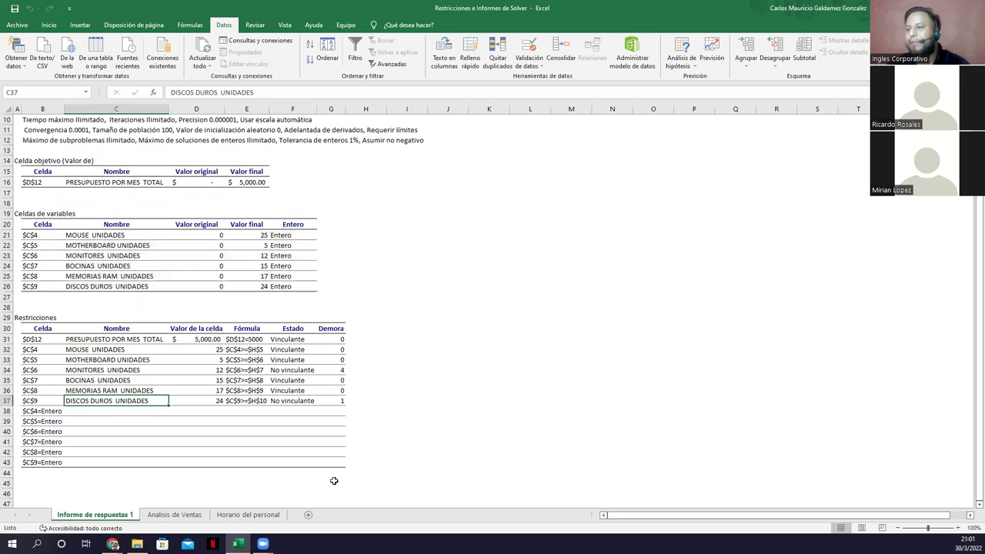
pyautogui.click(179, 515)
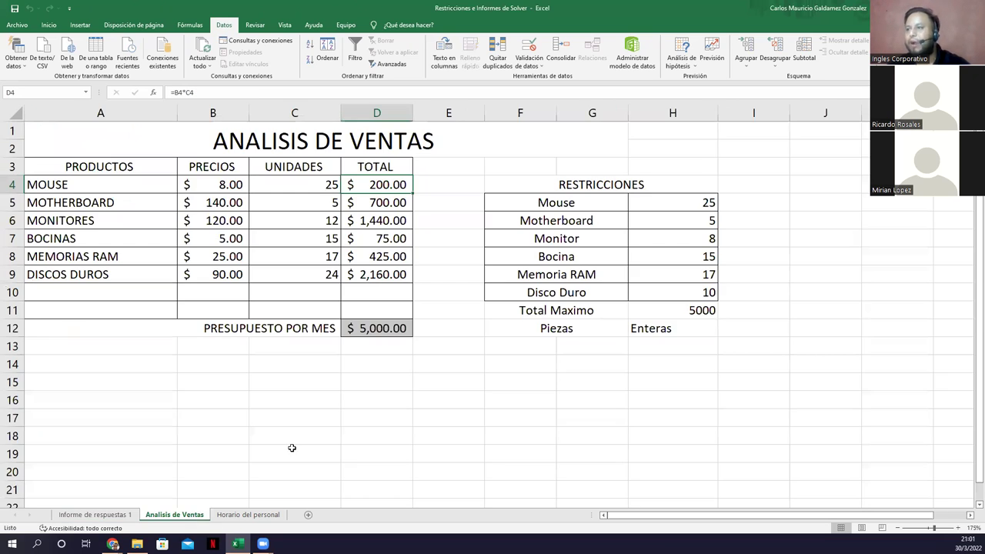
# - Create a copy of the Analisis de Ventas sheet, placed before Analisis de Ventas in the same workbook
pyautogui.rightClick(177, 516)
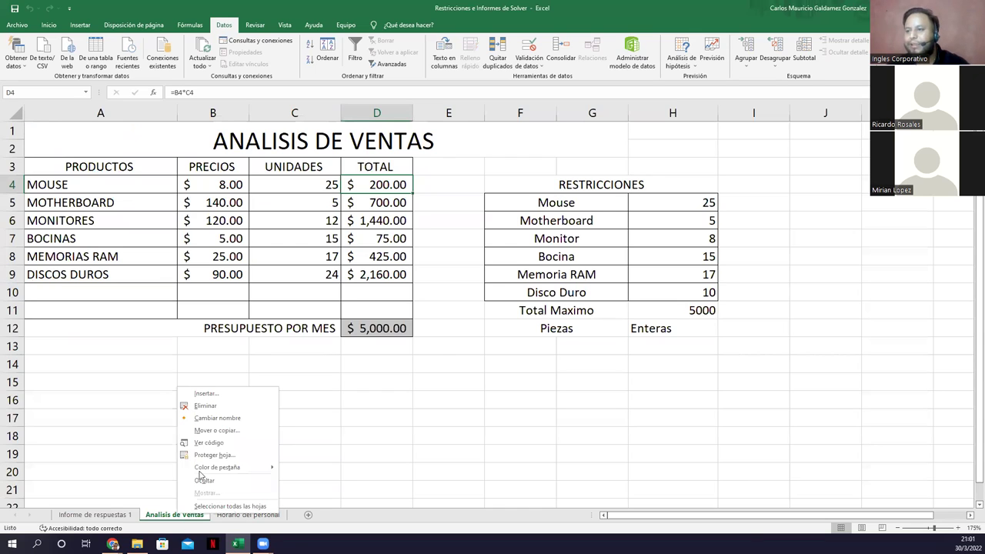
pyautogui.click(217, 430)
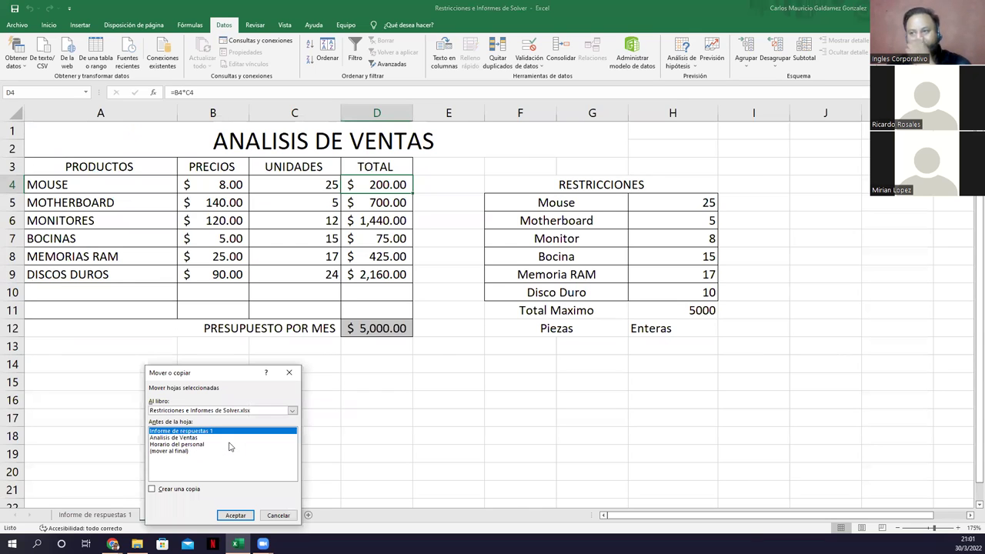
pyautogui.click(184, 491)
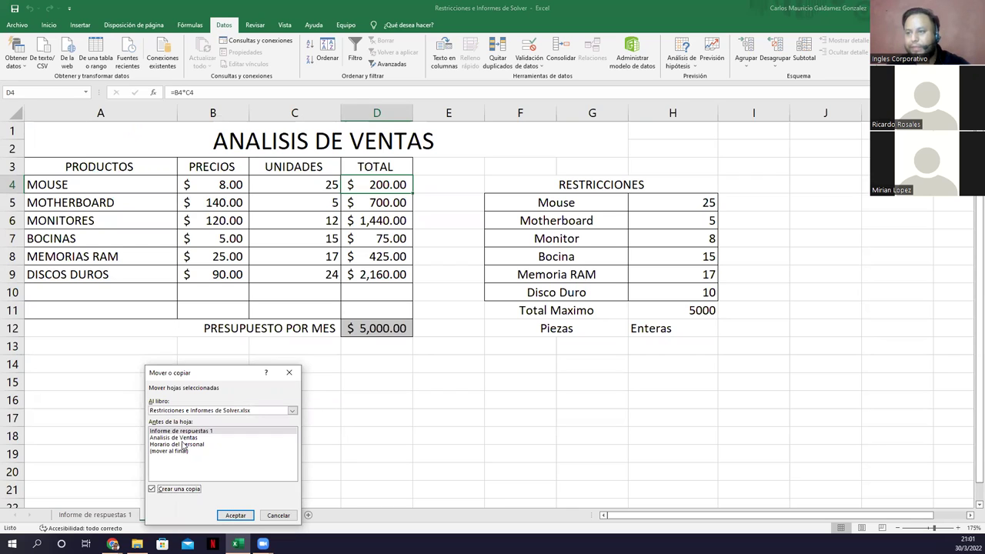
pyautogui.click(183, 444)
pyautogui.click(204, 438)
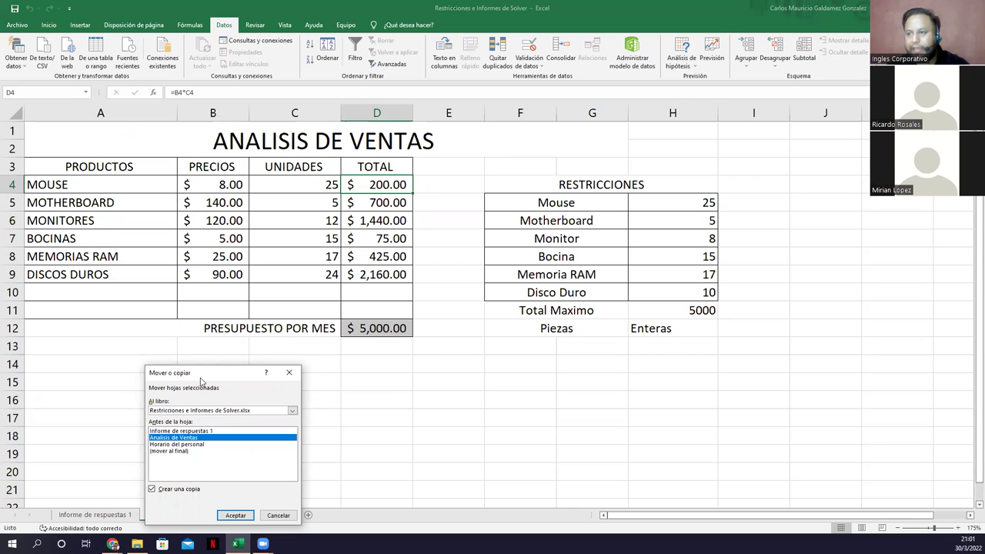
pyautogui.moveTo(200, 379); pyautogui.dragTo(243, 361)
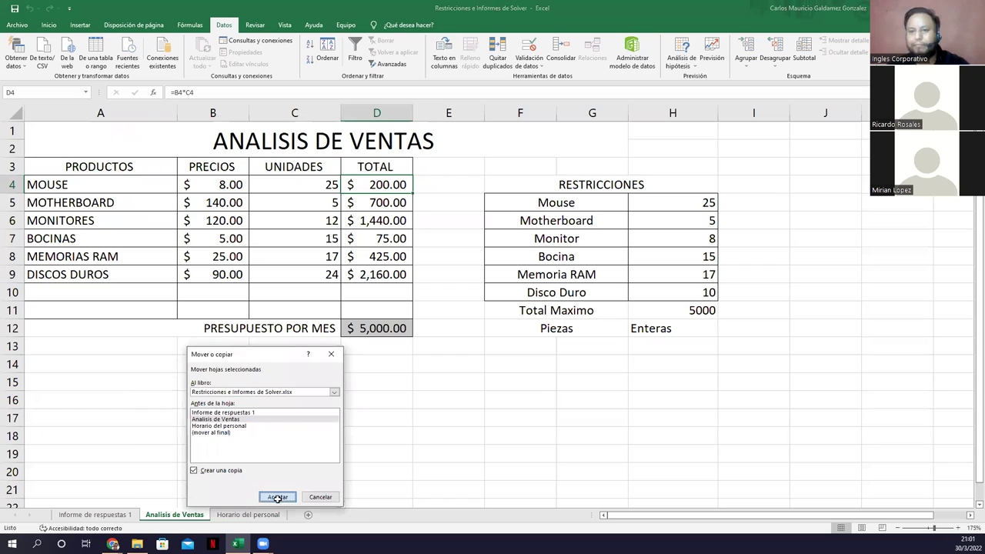
pyautogui.click(278, 497)
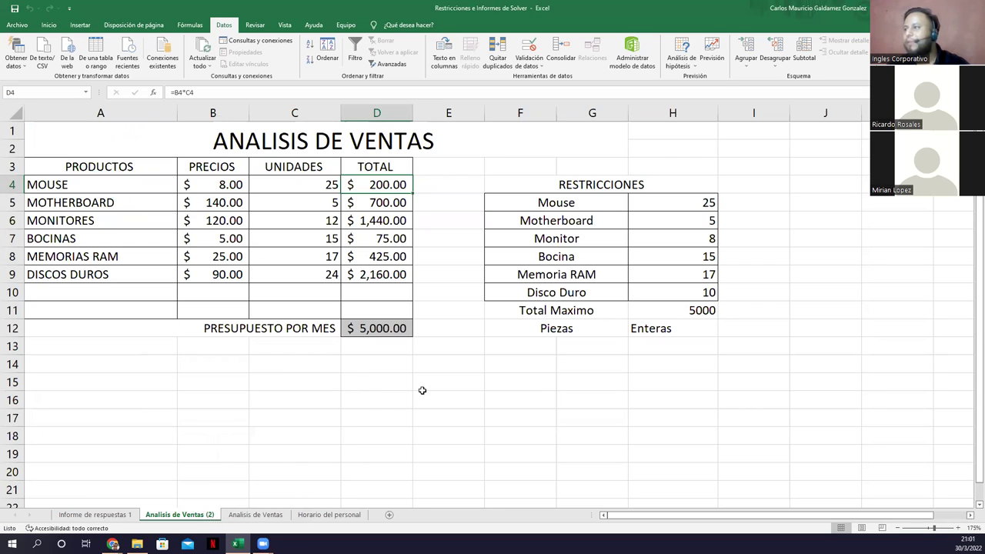
# - In the copied sheet, delete the hard drive minimum constraint $C$9 >= $H$10 from the Solver parameters for D12
pyautogui.click(460, 365)
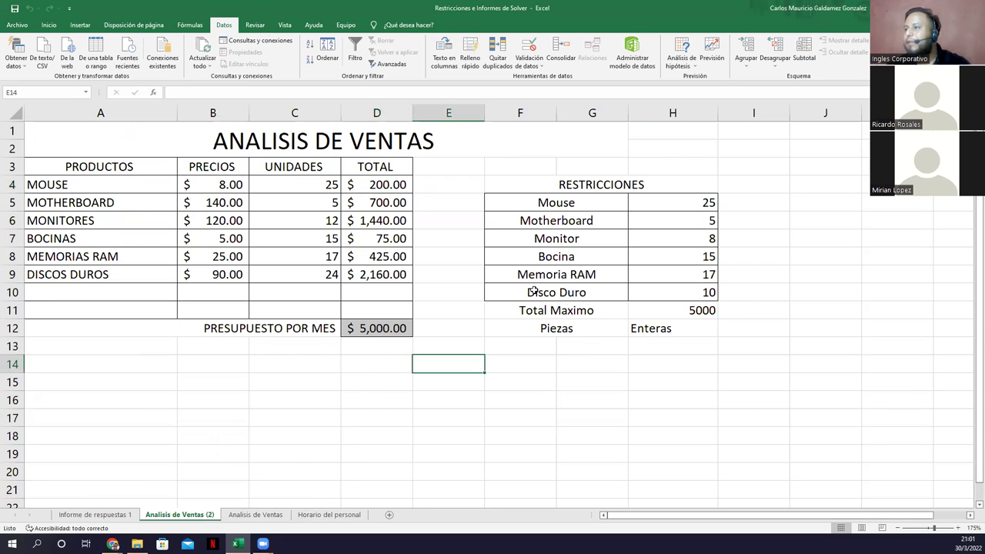
pyautogui.click(301, 275)
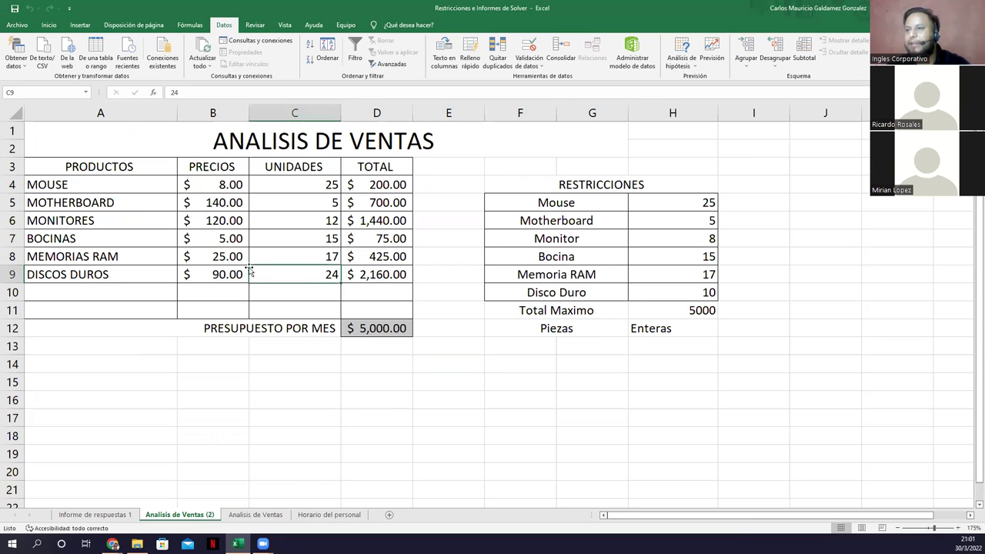
pyautogui.click(679, 293)
pyautogui.moveTo(564, 300); pyautogui.dragTo(671, 302)
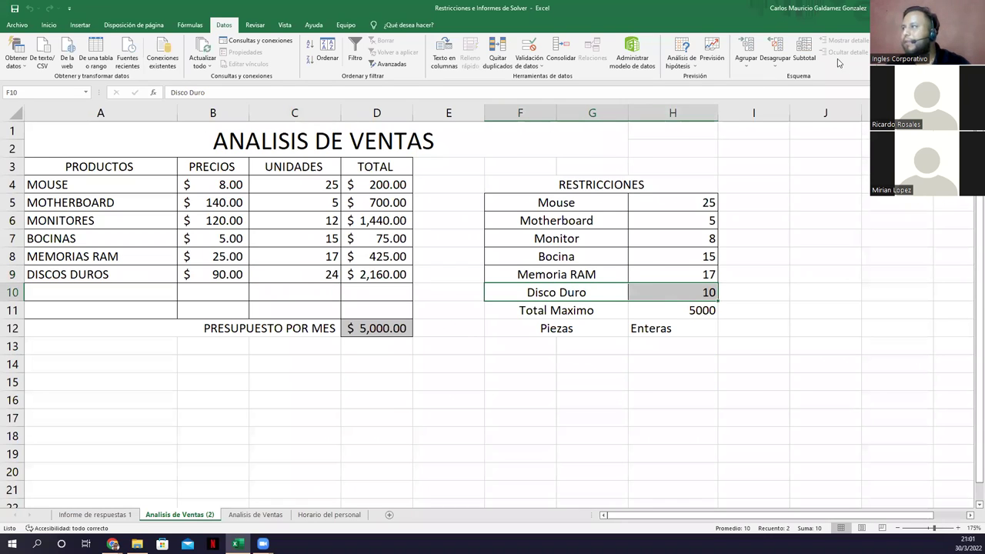
pyautogui.click(363, 325)
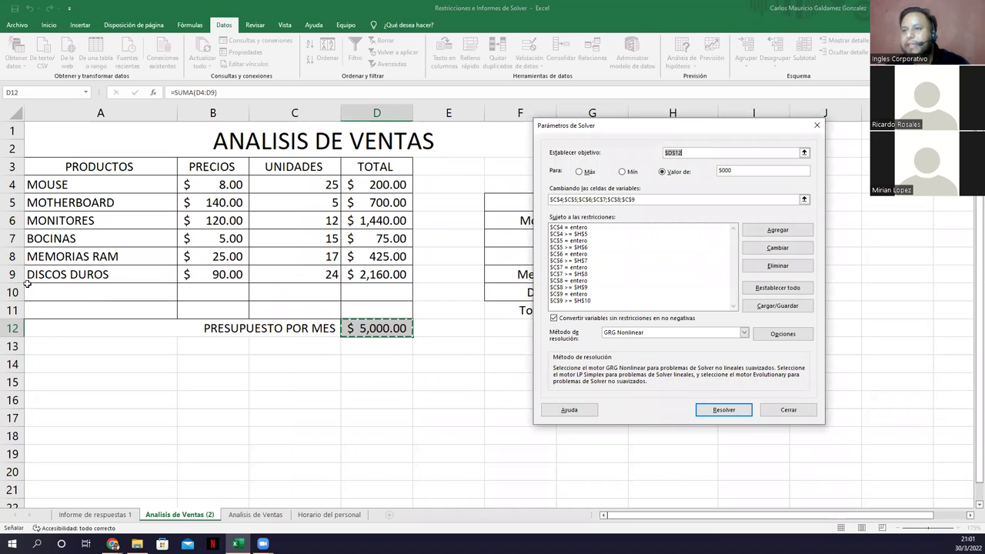
pyautogui.click(558, 295)
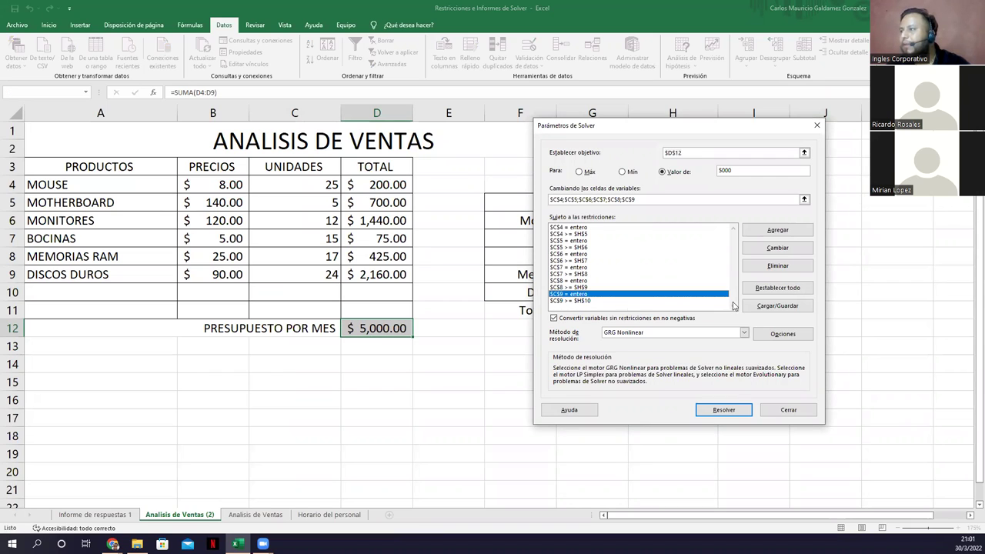
pyautogui.click(554, 302)
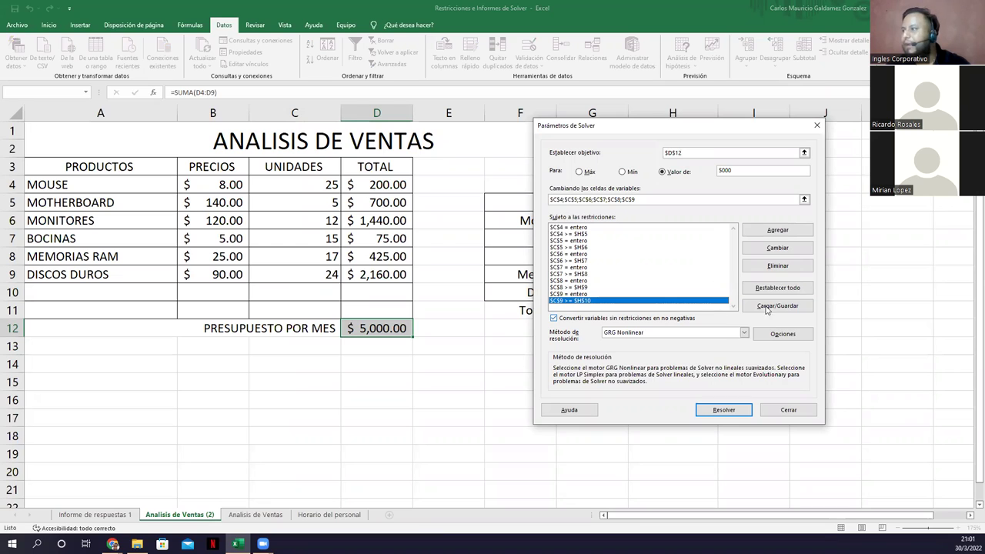
pyautogui.click(770, 266)
pyautogui.press('Escape')
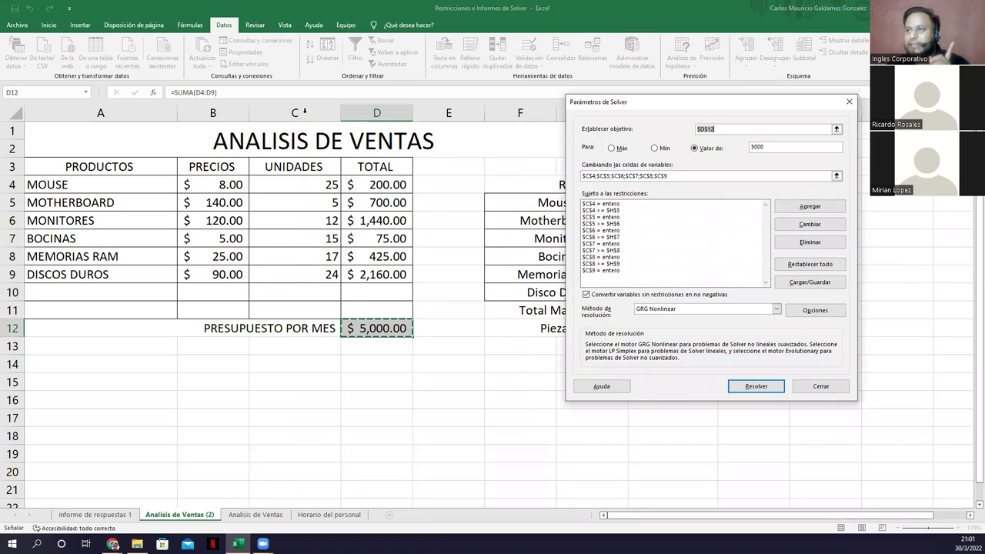
# - Solve the model keeping the Solver solution, and check the UNIDADES from C4 to C9
pyautogui.click(741, 387)
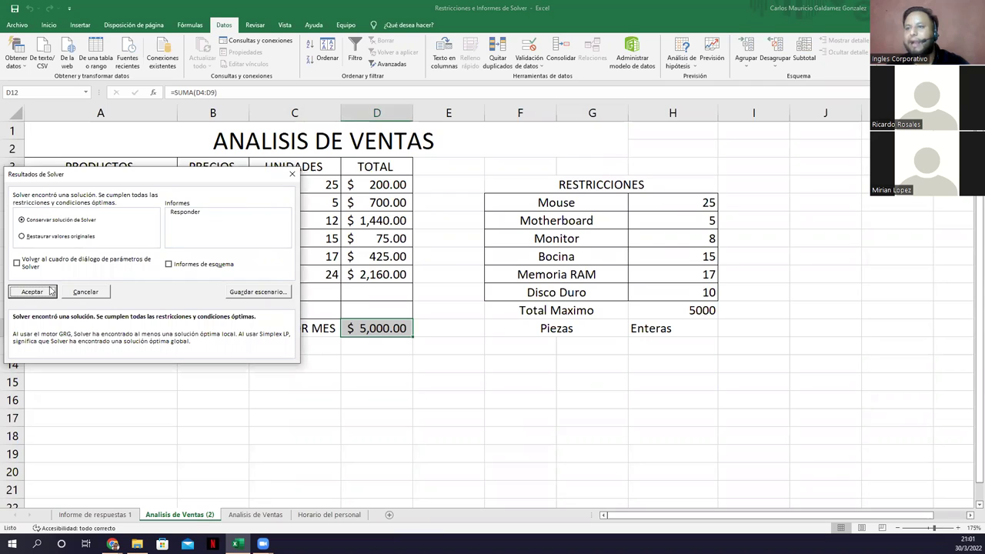
pyautogui.click(46, 294)
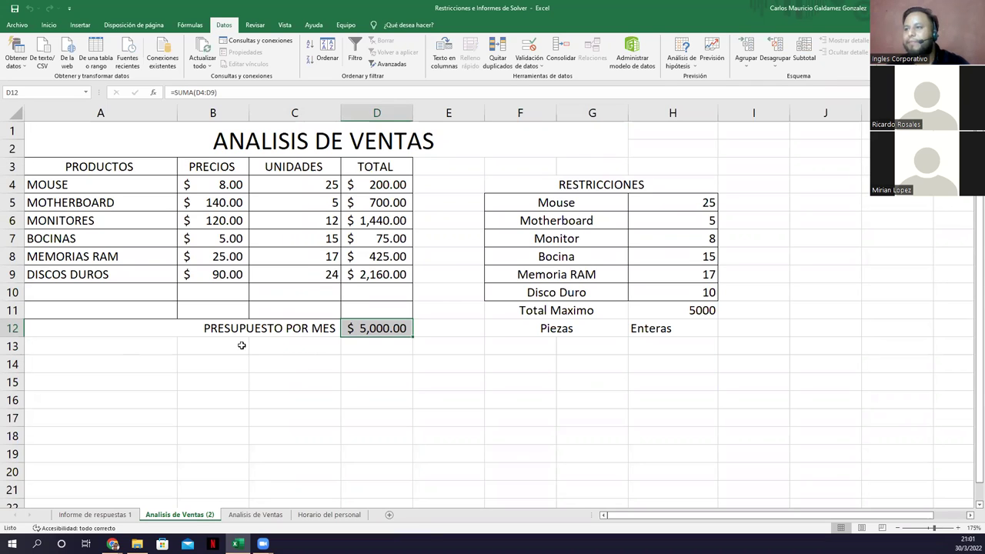
pyautogui.click(305, 279)
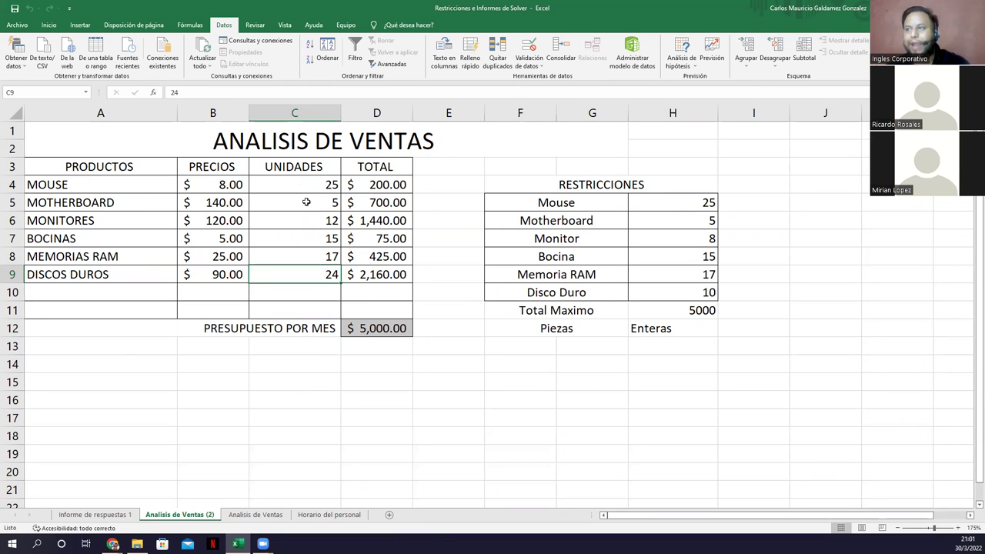
pyautogui.moveTo(298, 184); pyautogui.dragTo(306, 250)
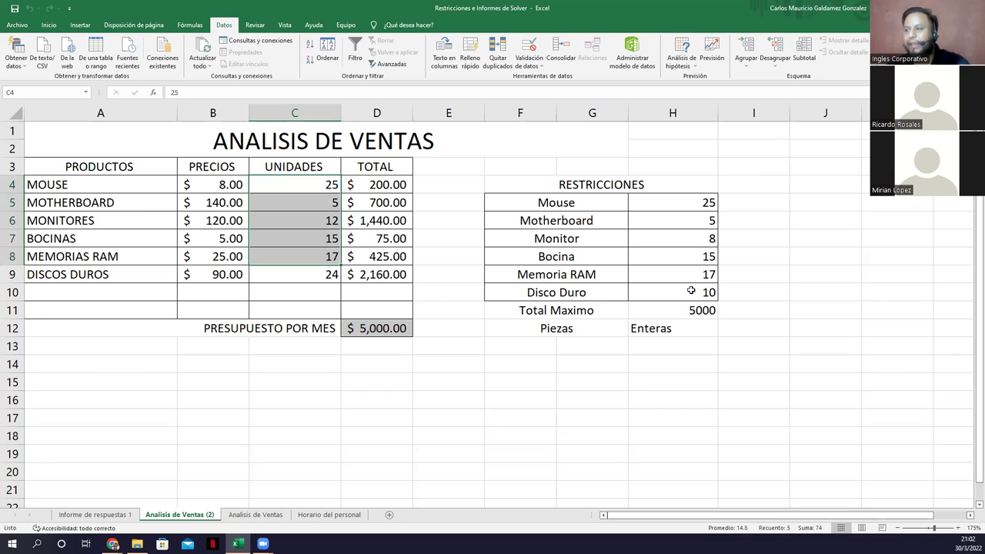
# - Clear the Disco Duro label and its minimum value from row 10 of the RESTRICCIONES table
pyautogui.click(691, 290)
pyautogui.press('Delete')
pyautogui.click(585, 296)
pyautogui.press('Delete')
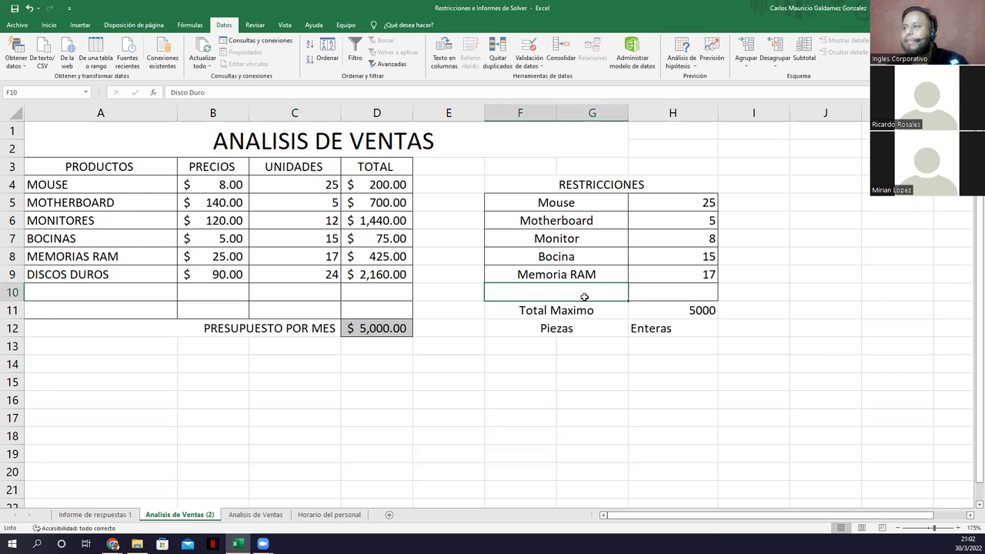
# - Delete the $C$8 >= $H$9 constraint from Solver and solve for D12, keeping the Solver solution
pyautogui.press('Up')
pyautogui.press('Left')
pyautogui.press('Left')
pyautogui.press('Left')
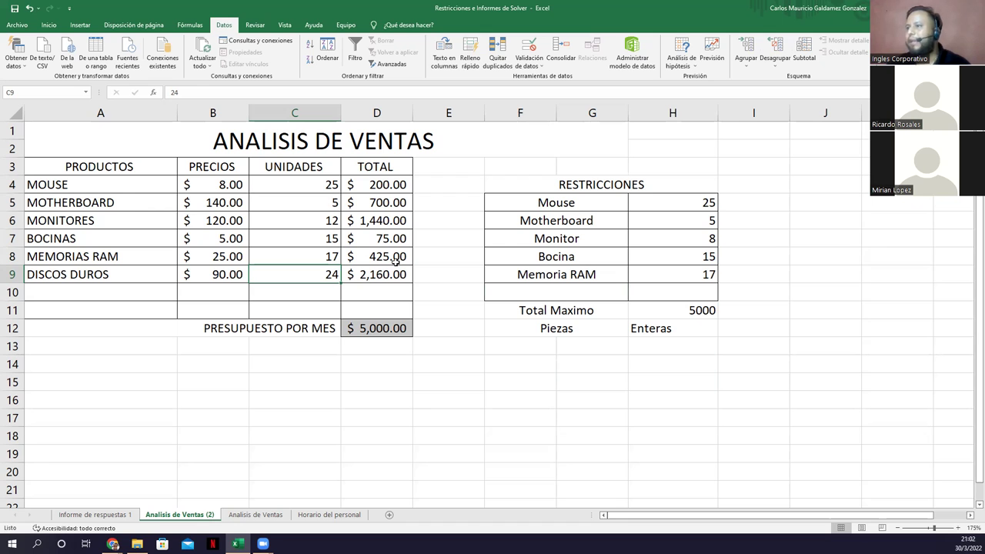
pyautogui.click(379, 328)
pyautogui.click(887, 58)
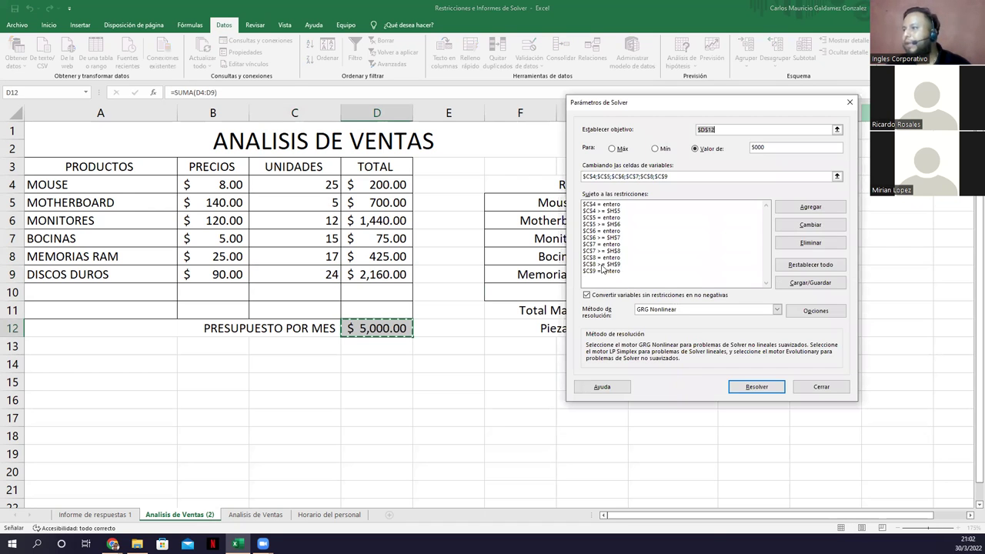
pyautogui.click(602, 264)
pyautogui.click(811, 244)
pyautogui.press('Escape')
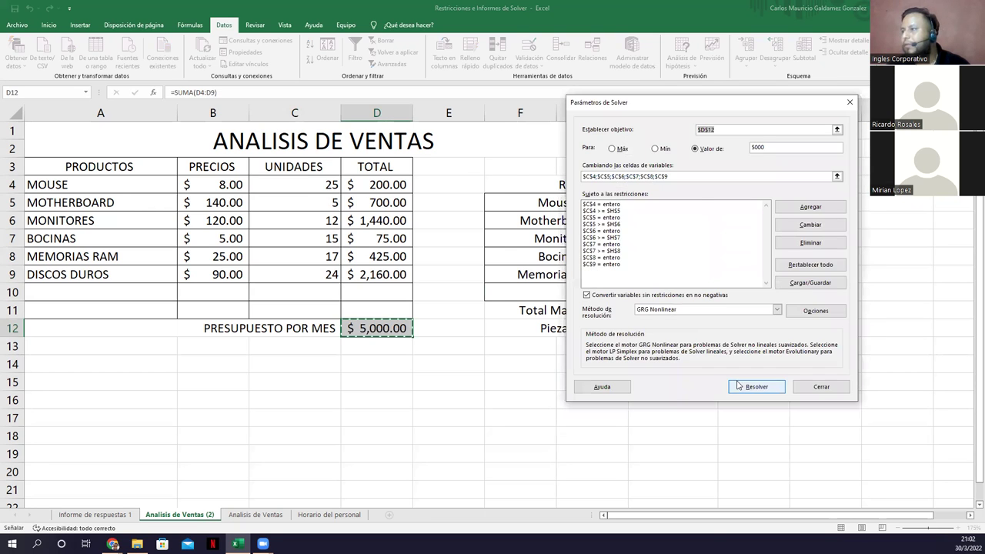
pyautogui.click(737, 382)
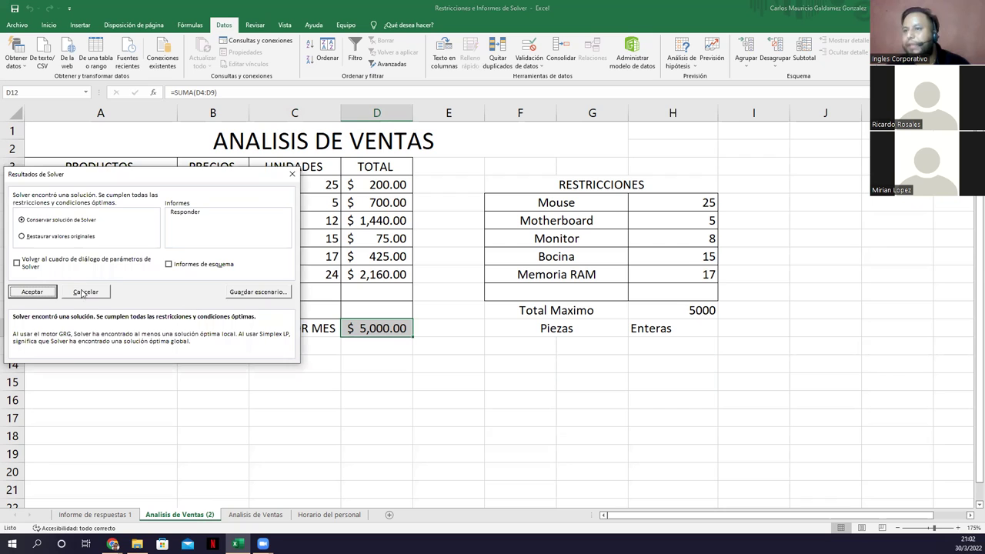
pyautogui.click(23, 293)
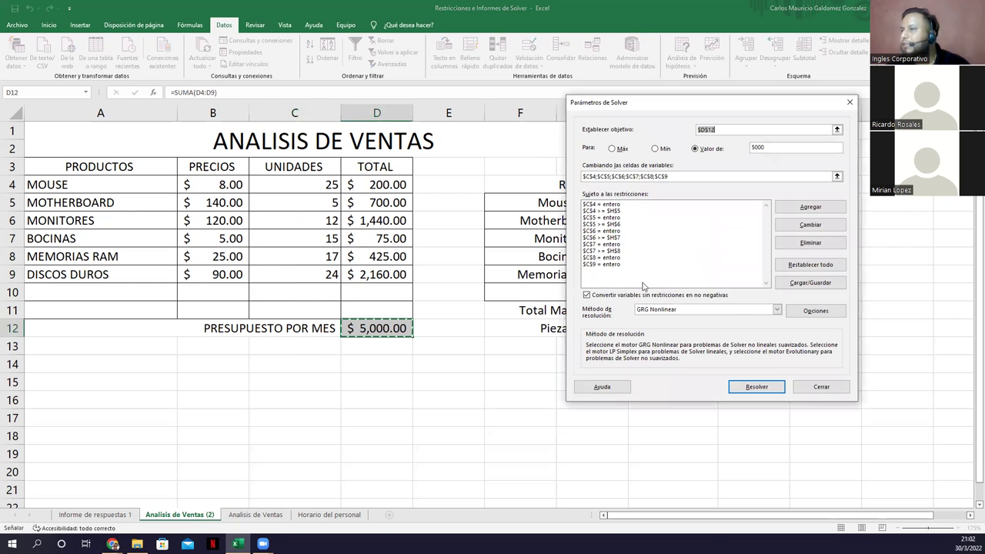
# - Delete the $C$7 >= $H$8 constraint from Solver, solve keeping the solution, and check the hard drive units in C9
pyautogui.click(677, 251)
pyautogui.click(809, 242)
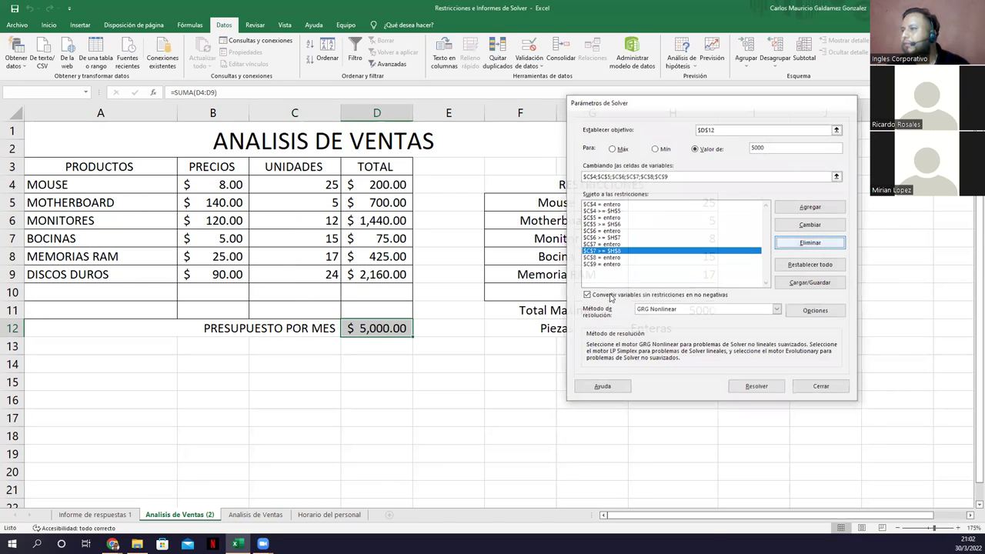
pyautogui.click(748, 388)
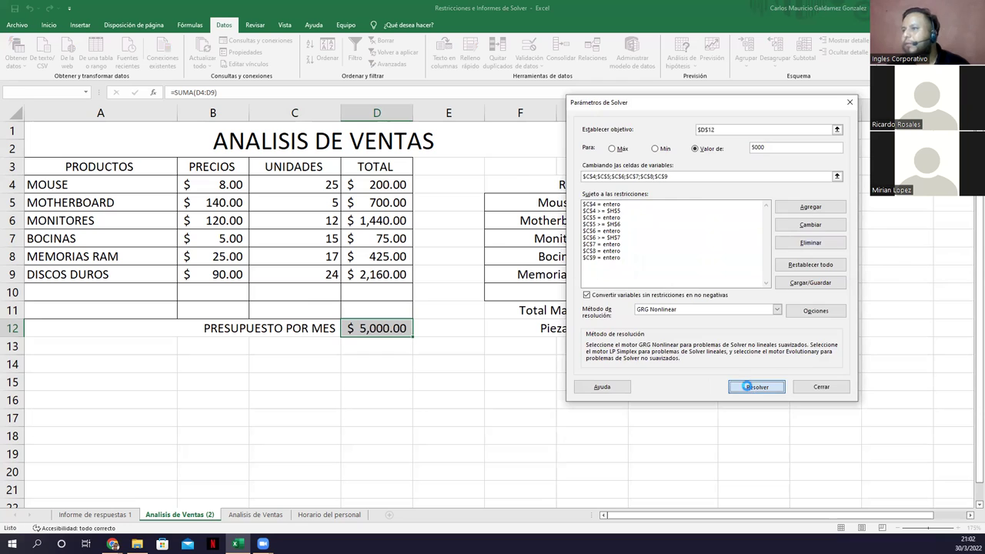
pyautogui.click(40, 292)
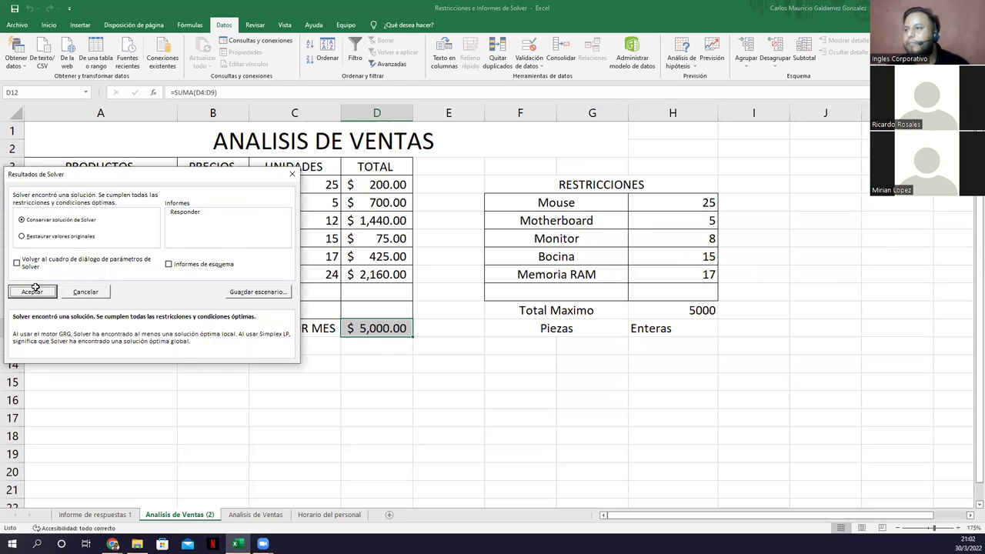
pyautogui.click(303, 277)
# - Review the remaining Solver constraints for D12 and delete the integer constraint $C$9 = entero
pyautogui.click(377, 331)
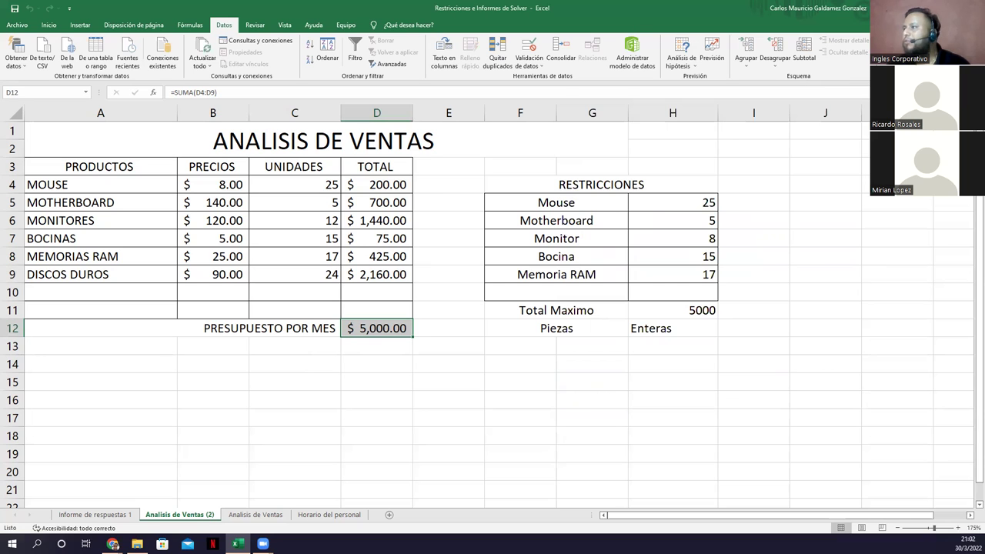
pyautogui.click(885, 57)
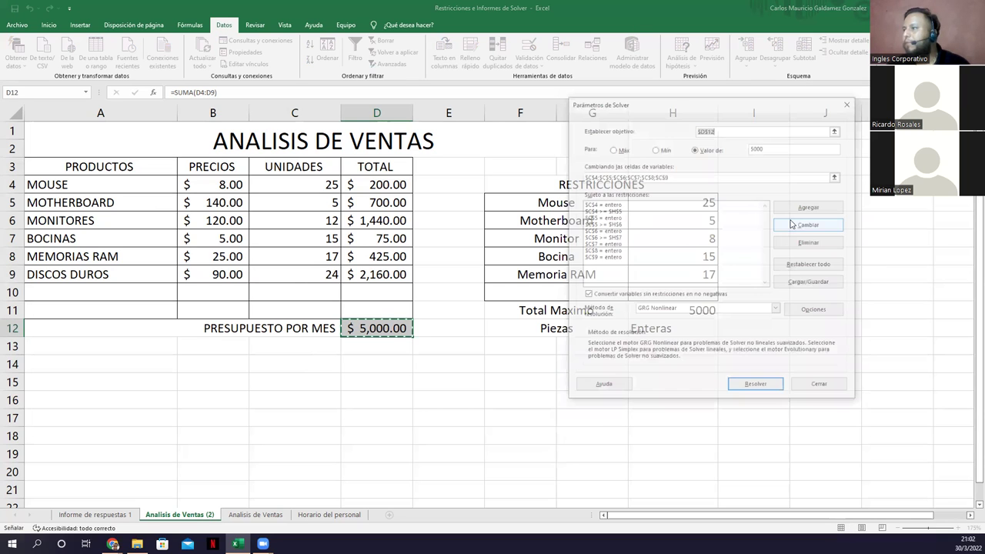
pyautogui.click(613, 218)
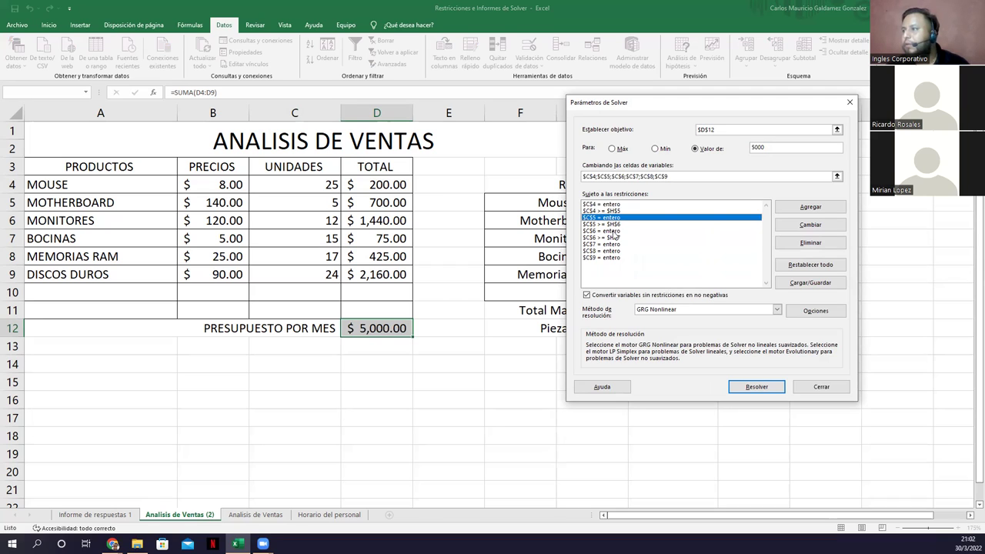
pyautogui.click(614, 231)
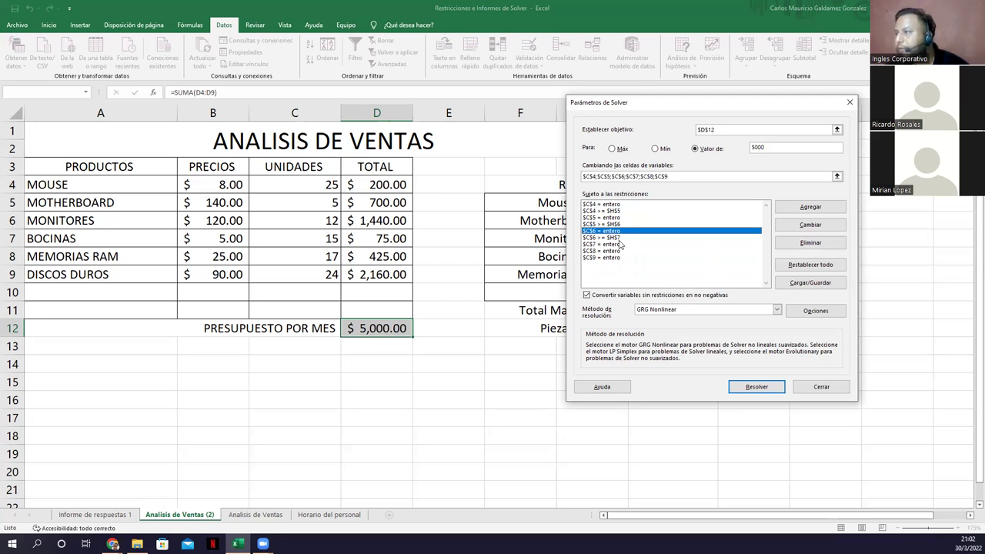
pyautogui.click(616, 217)
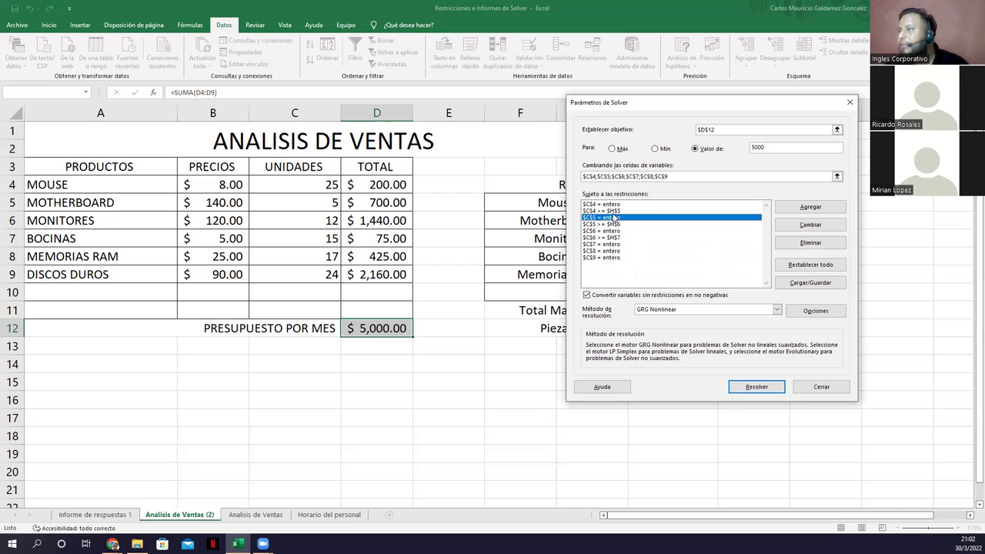
pyautogui.click(616, 210)
pyautogui.click(615, 224)
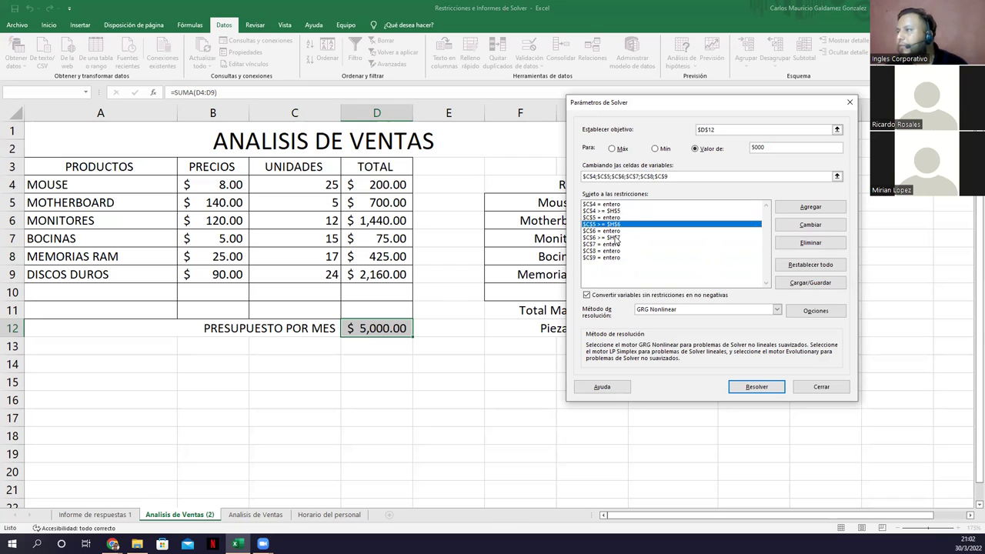
pyautogui.click(618, 238)
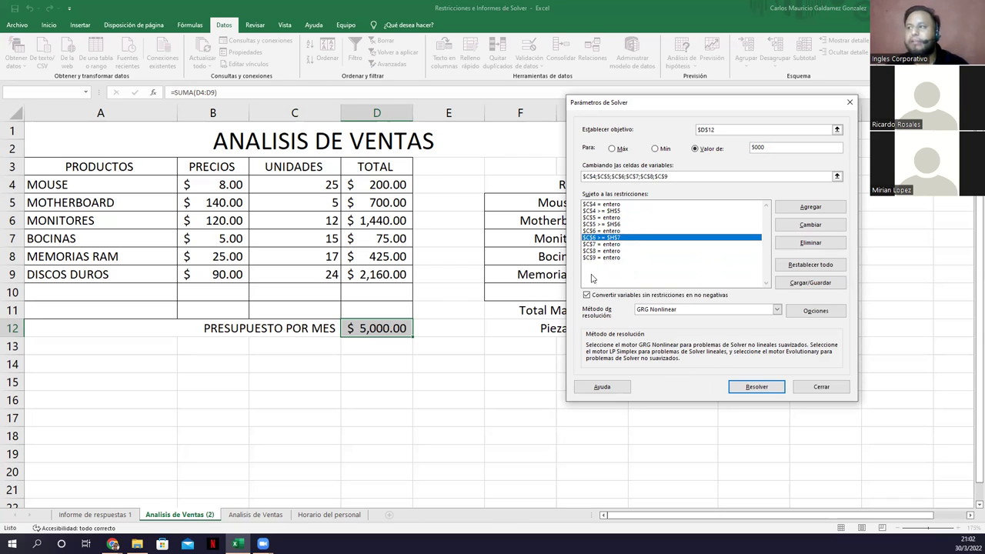
pyautogui.click(605, 260)
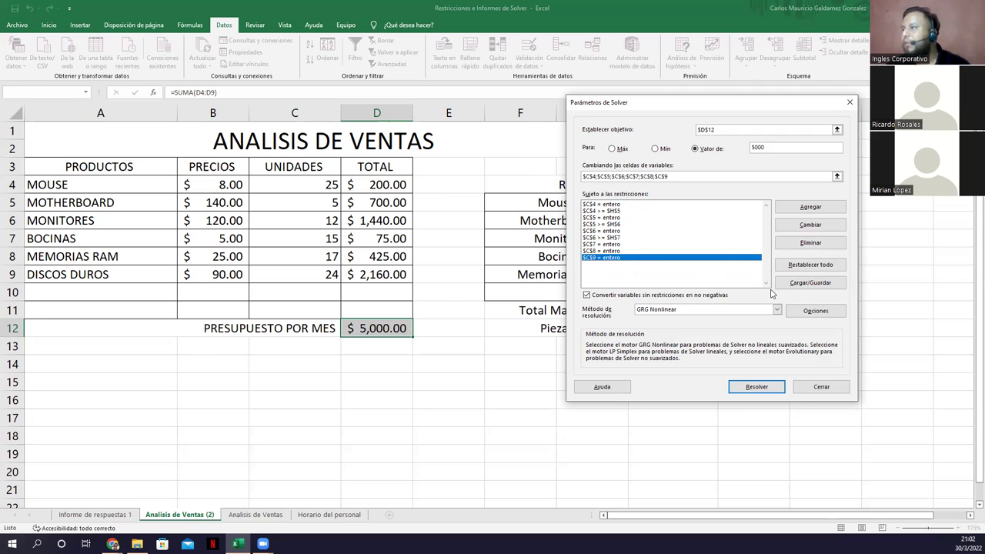
pyautogui.click(810, 245)
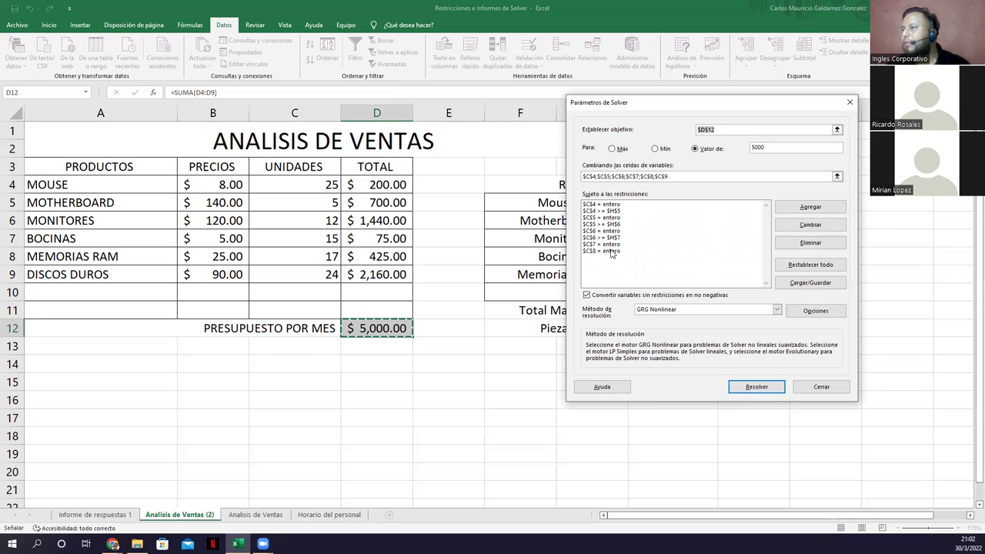
# - Delete the integer constraints on $C$8 and $C$7 from Solver and solve for D12, keeping the Solver solution
pyautogui.click(810, 245)
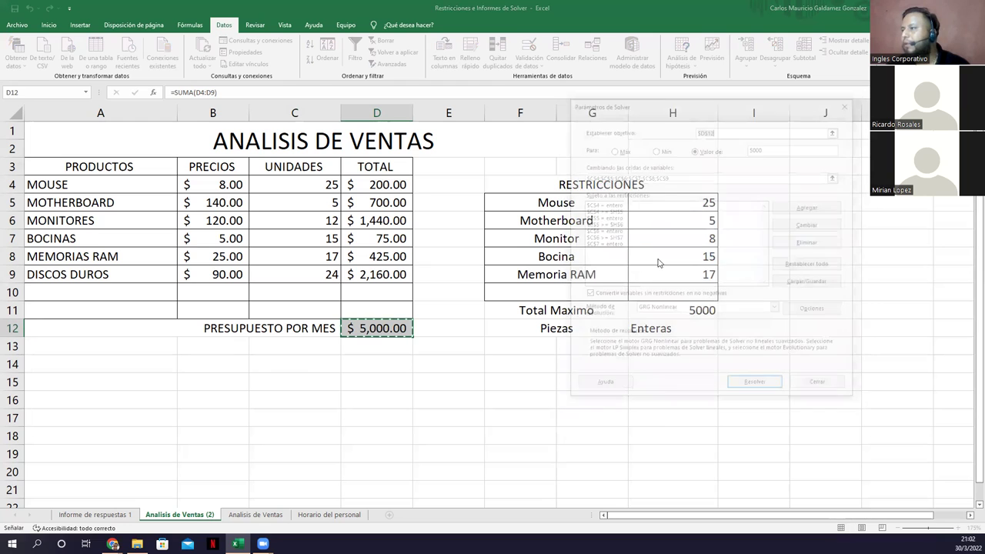
pyautogui.click(811, 242)
pyautogui.click(755, 387)
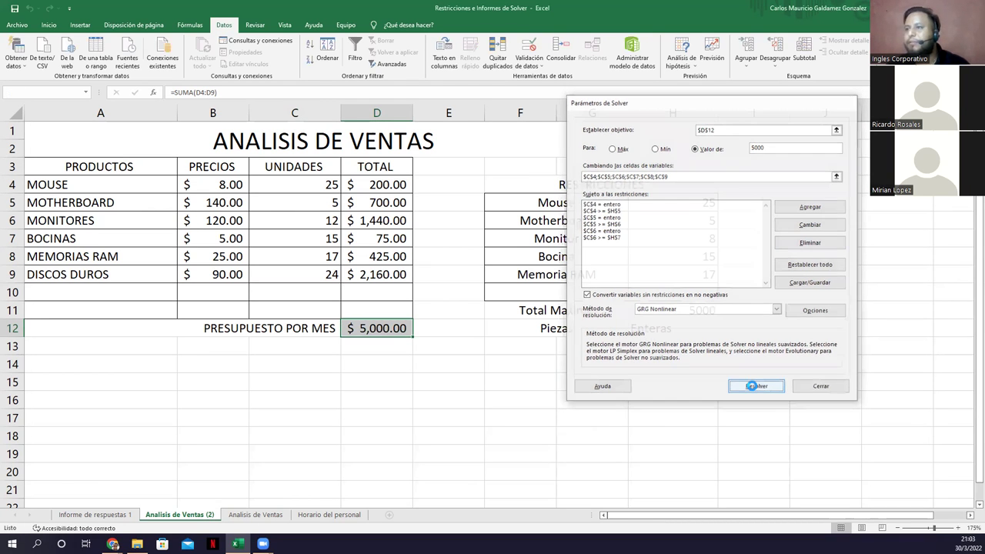
pyautogui.click(31, 295)
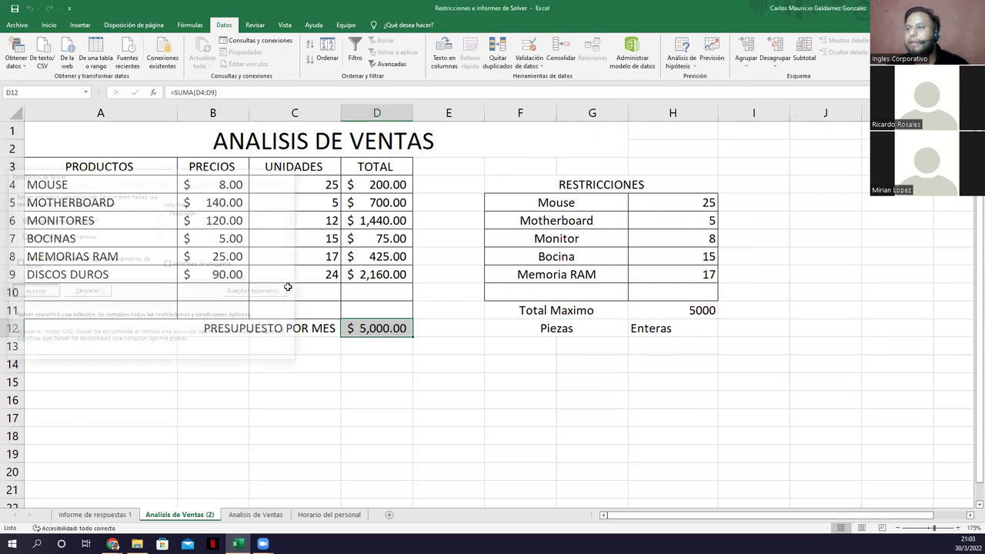
# - Compare the solved UNIDADES in C4:C9 with the minimums in the RESTRICCIONES table and review the whole analysis
pyautogui.moveTo(317, 182); pyautogui.dragTo(305, 268)
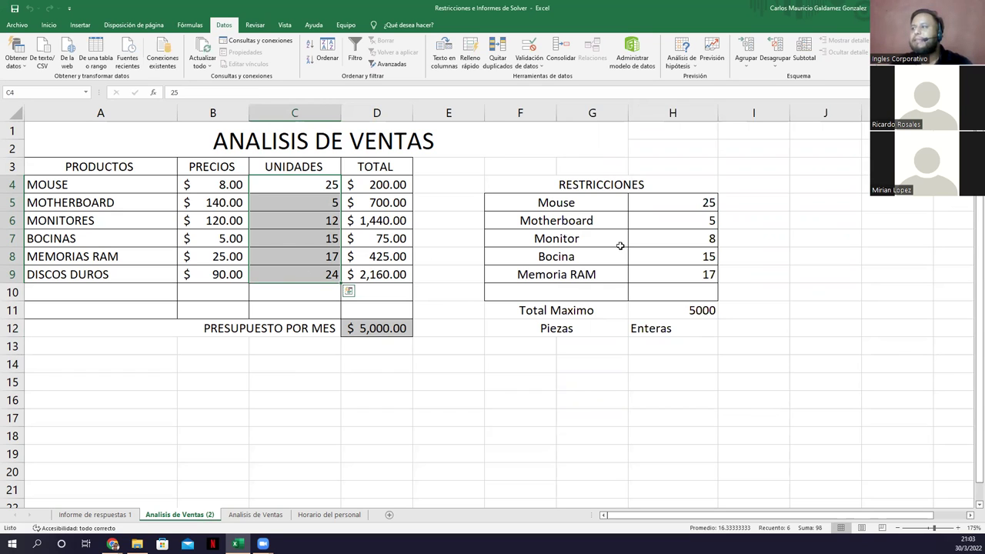
pyautogui.moveTo(688, 260); pyautogui.dragTo(689, 272)
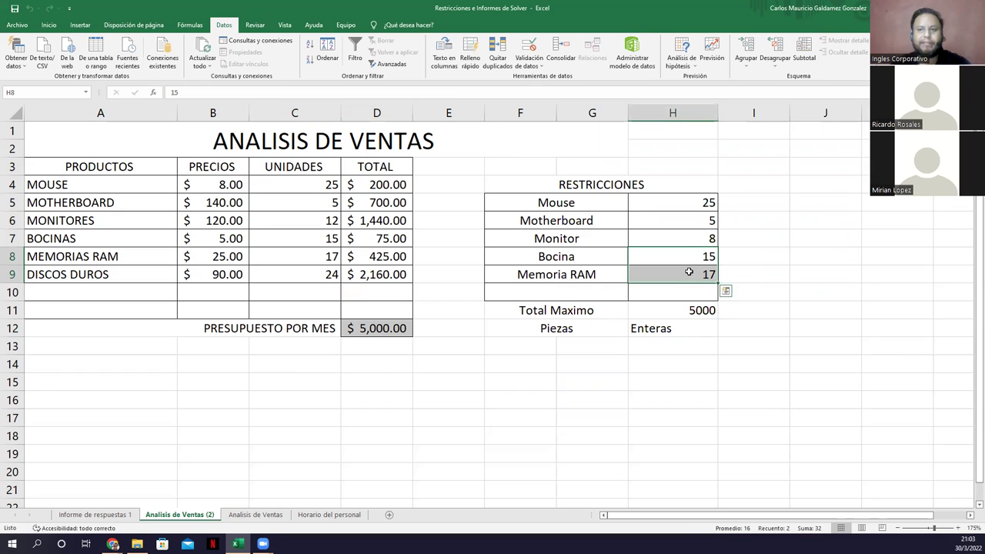
pyautogui.moveTo(305, 183); pyautogui.dragTo(312, 272)
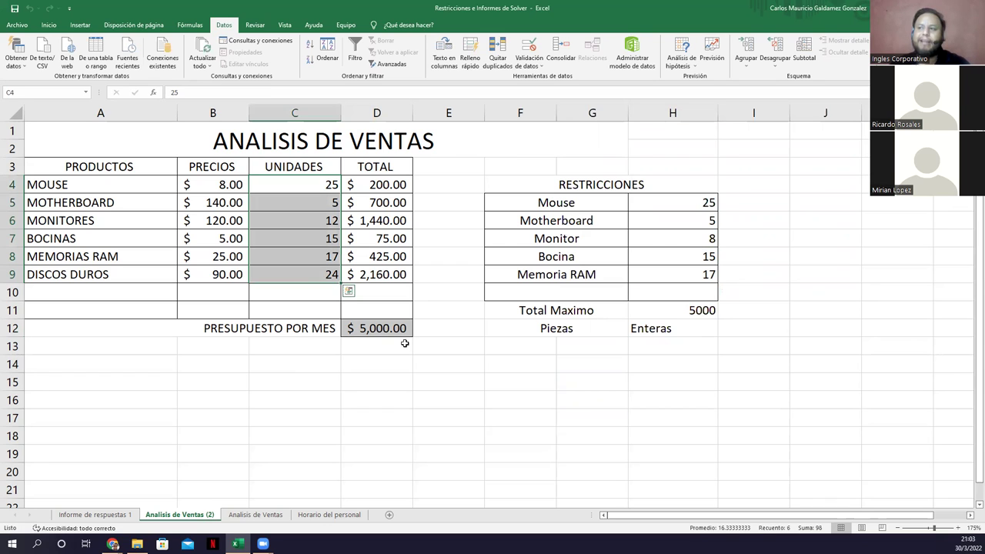
pyautogui.click(293, 239)
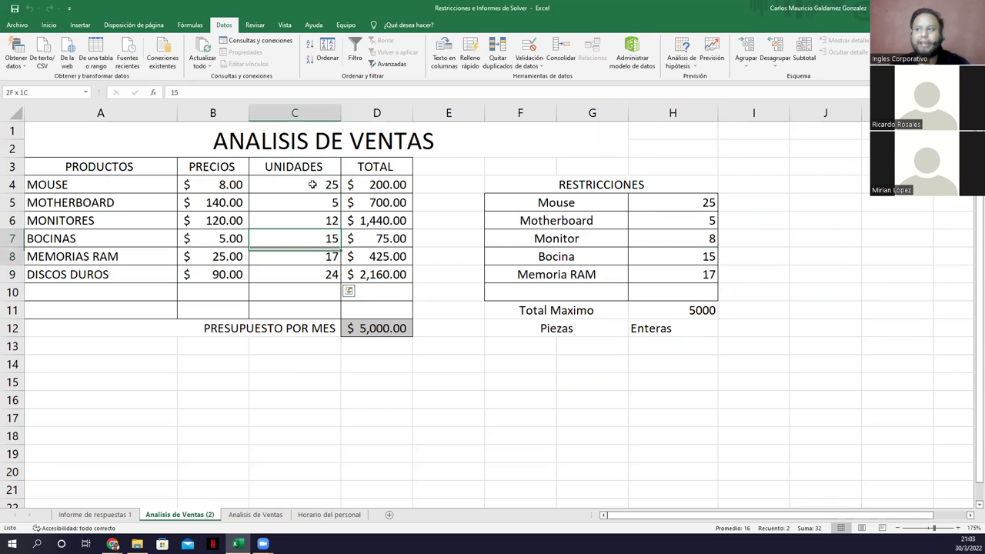
pyautogui.moveTo(314, 190); pyautogui.dragTo(317, 213)
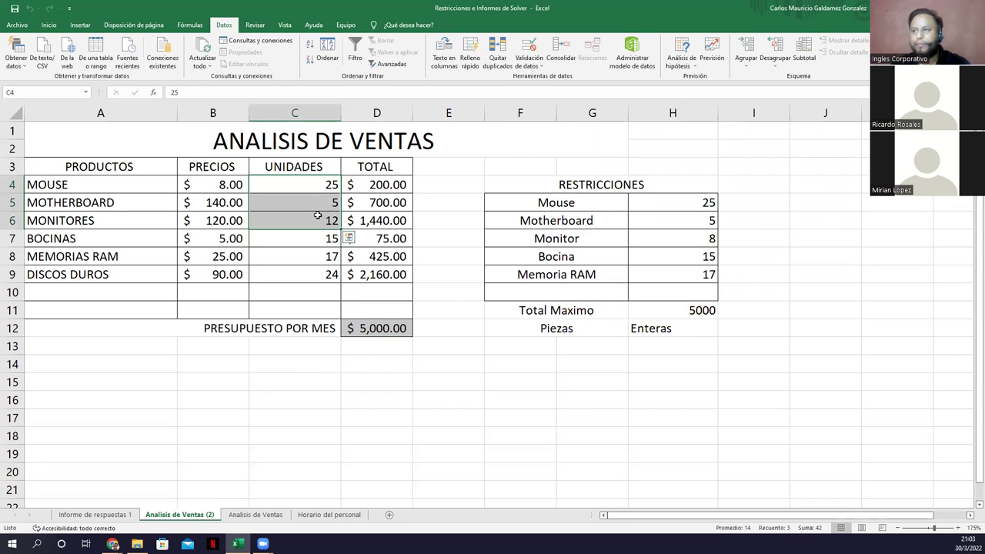
pyautogui.moveTo(310, 239); pyautogui.dragTo(310, 274)
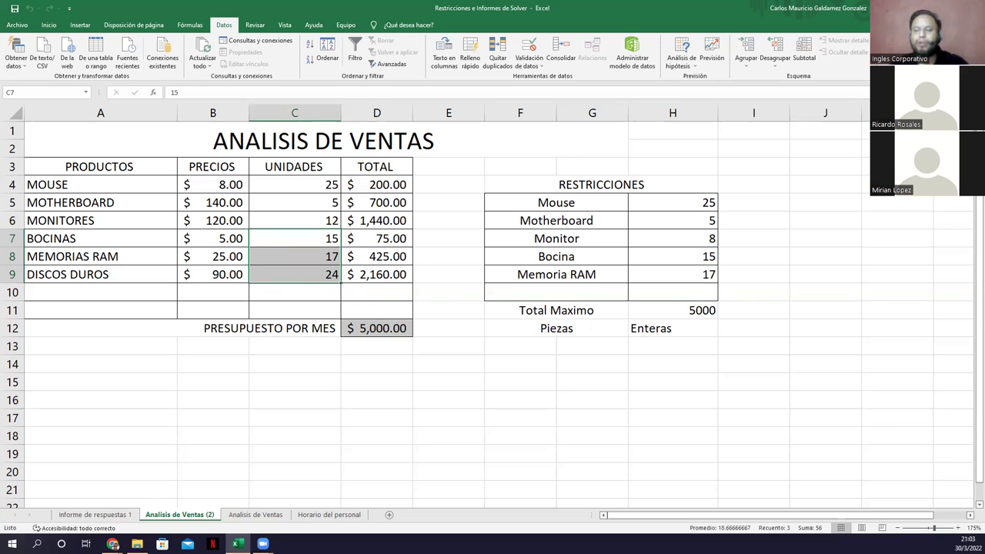
pyautogui.moveTo(115, 137); pyautogui.dragTo(187, 330)
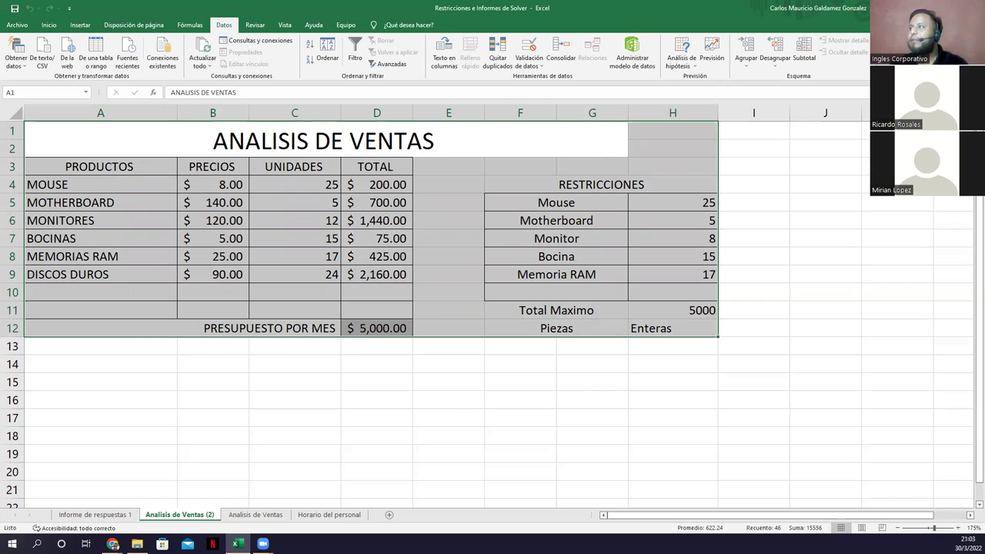
# - Switch to the Genially presentation and advance to the Preguntas o consultas slide and on to the following one
pyautogui.hotkey('alt', 'Tab')
pyautogui.click(970, 276)
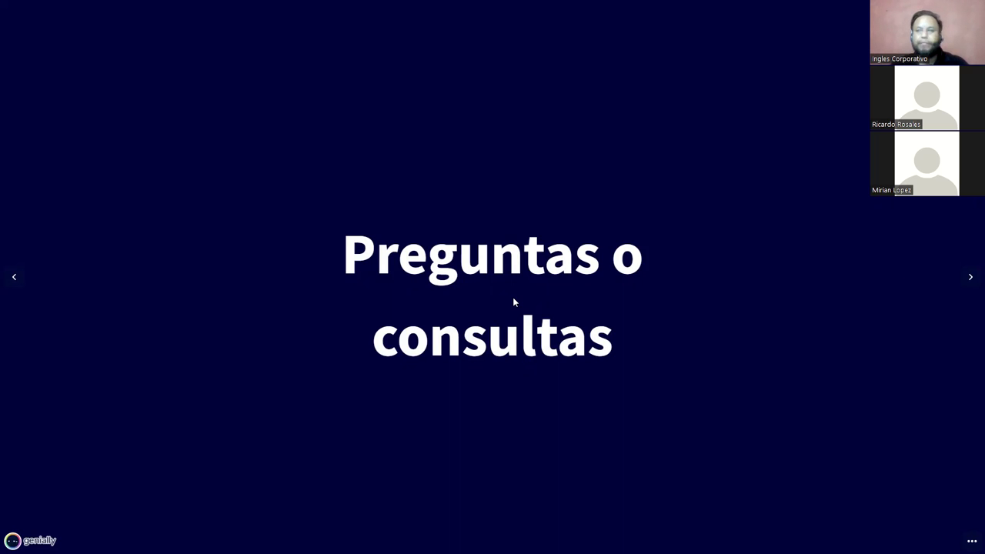
pyautogui.click(968, 277)
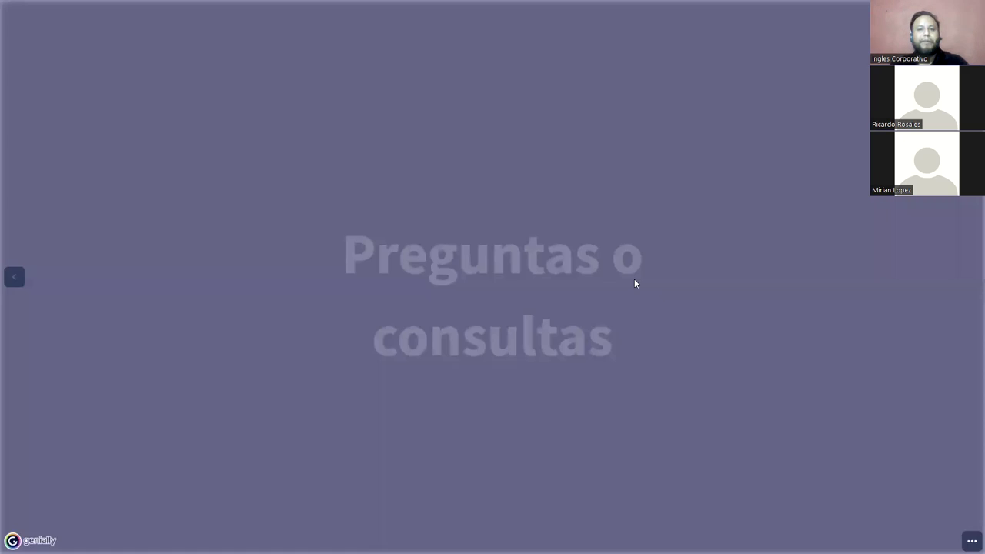